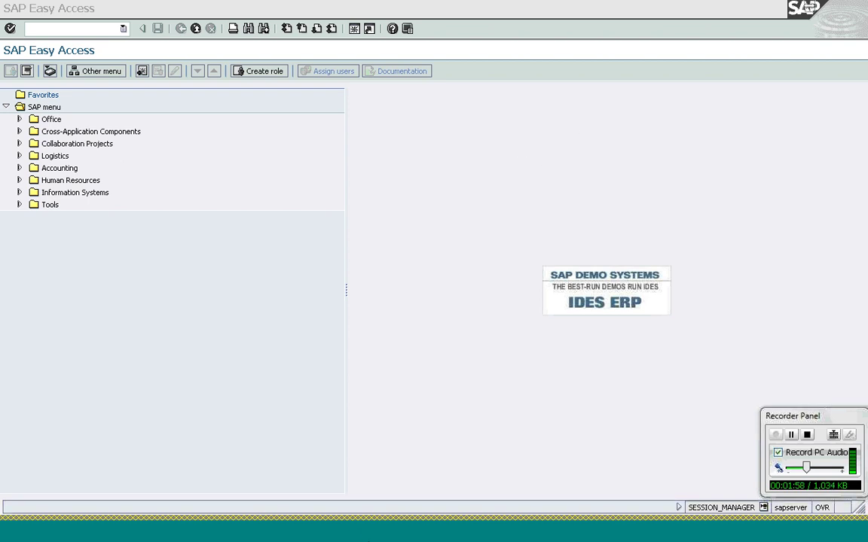
Switch to the SAP session that shows the Display IMG structure.
left_click(354, 536)
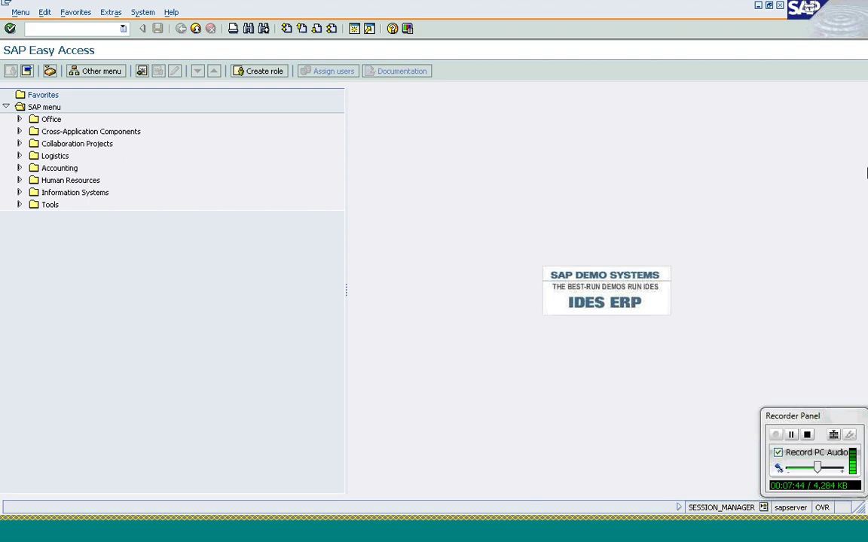
key("Tab")
mouse_move(232, 531)
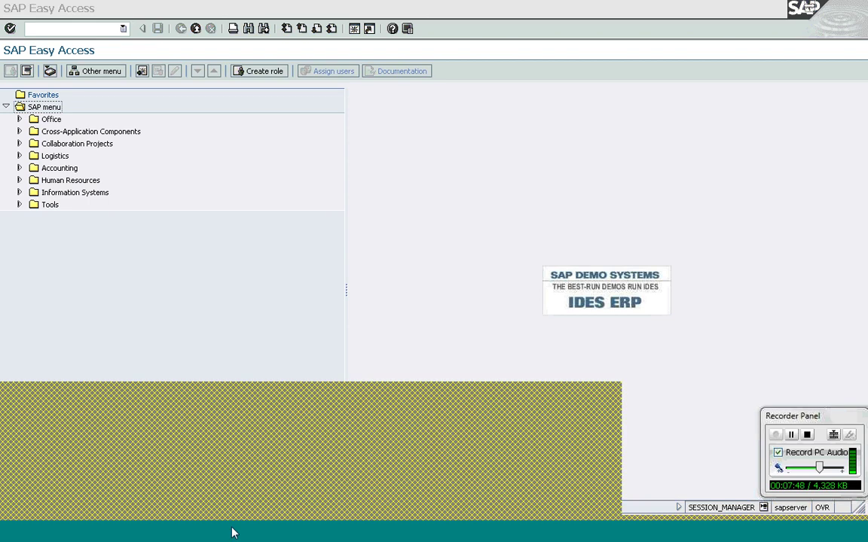
left_click(245, 444)
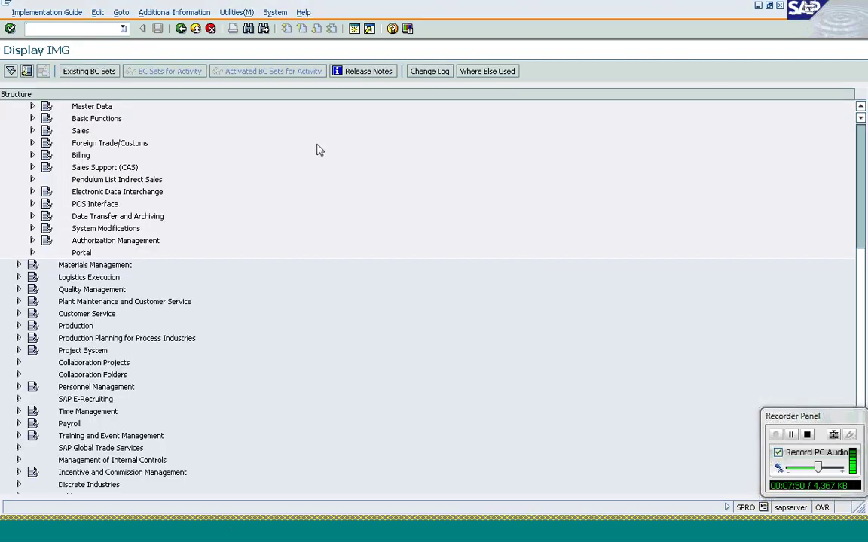
Open the Maintain access sequences activity from the material determination prerequisites under Basic Functions, acknowledging the cross-client notice.
left_click(32, 119)
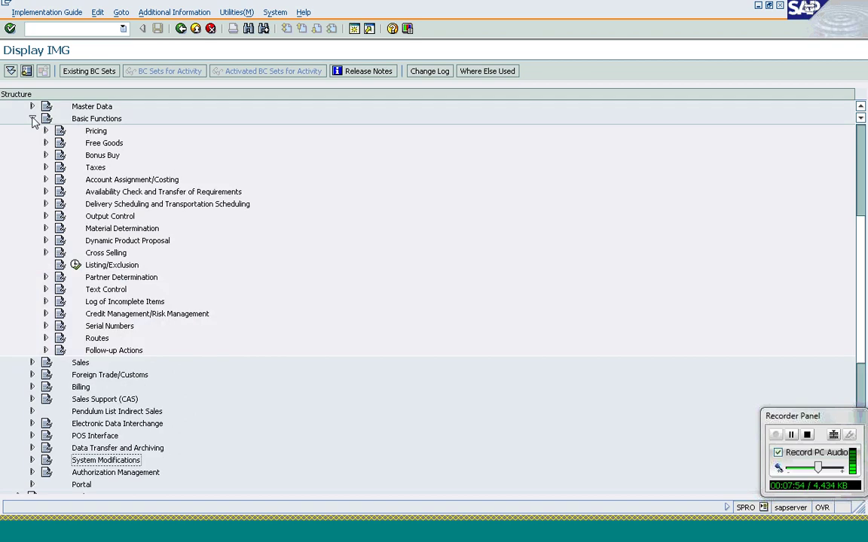
left_click(45, 229)
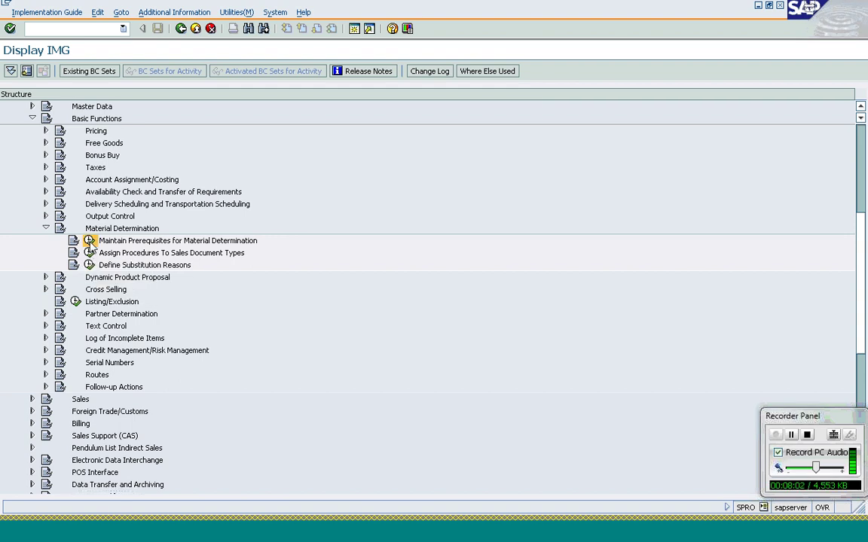
left_click(90, 242)
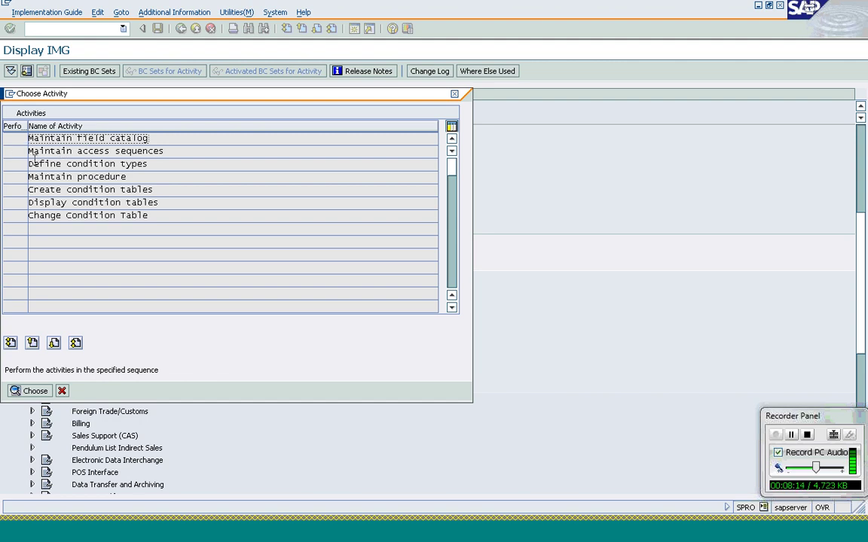
double_click(95, 151)
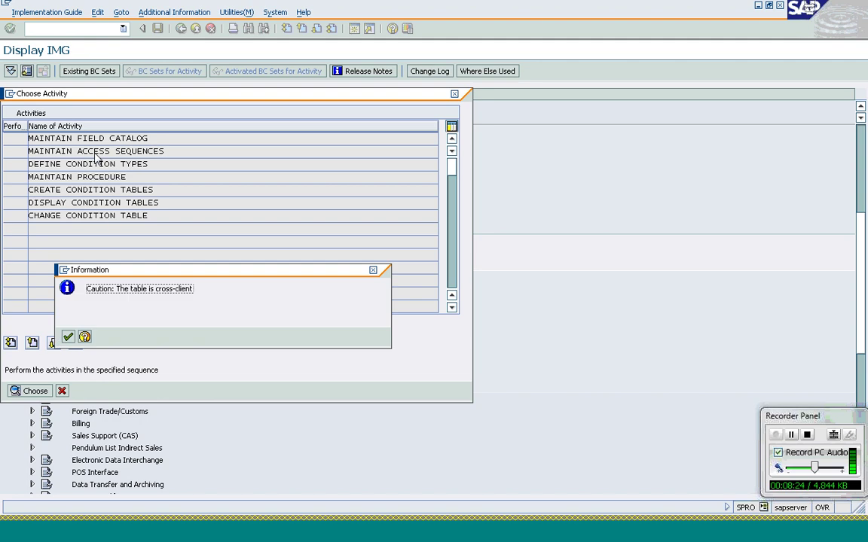
left_click(68, 338)
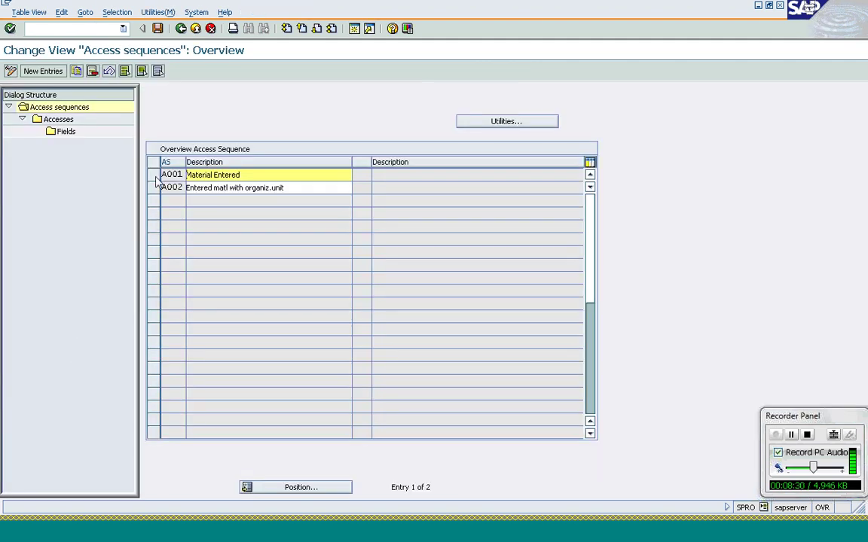
Review the accesses of access sequence A001 and the fields of access 10, and return to the access sequence overview.
left_click(153, 174)
left_click(59, 119)
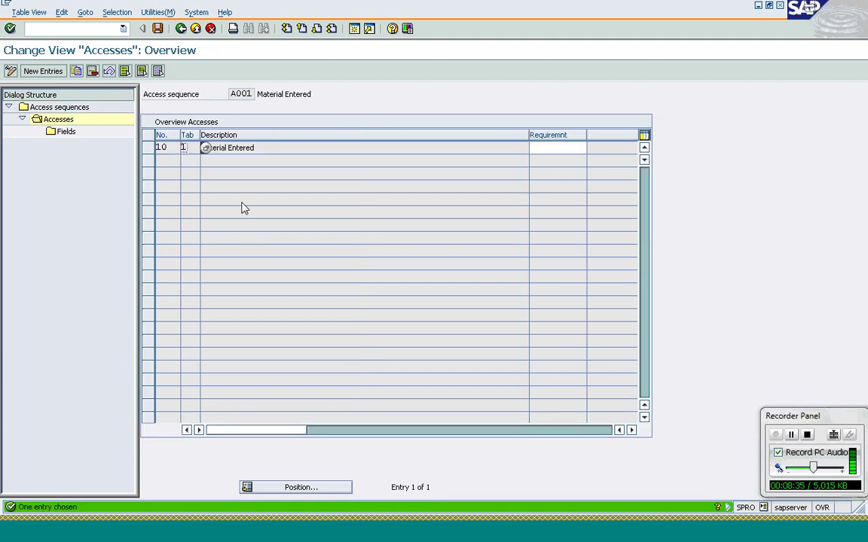
left_click(256, 148)
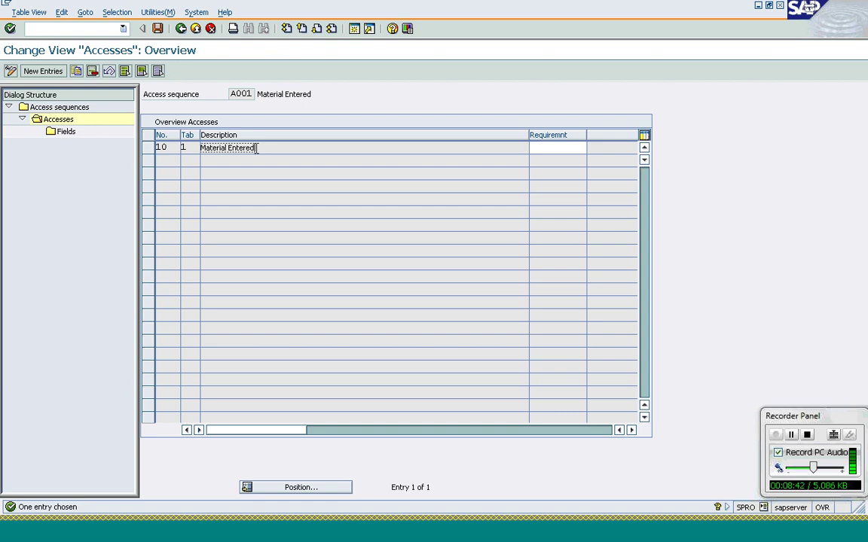
left_click(147, 148)
double_click(58, 133)
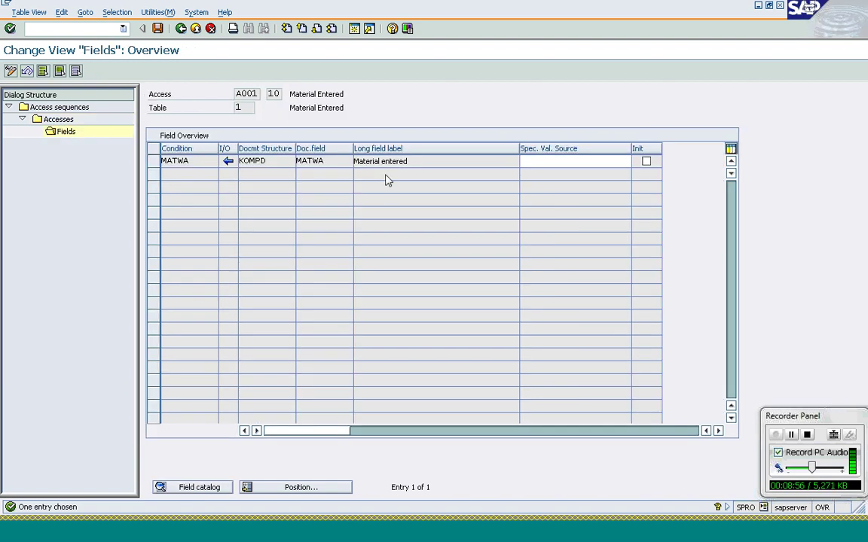
left_click(385, 164)
left_click(311, 161)
left_click(179, 30)
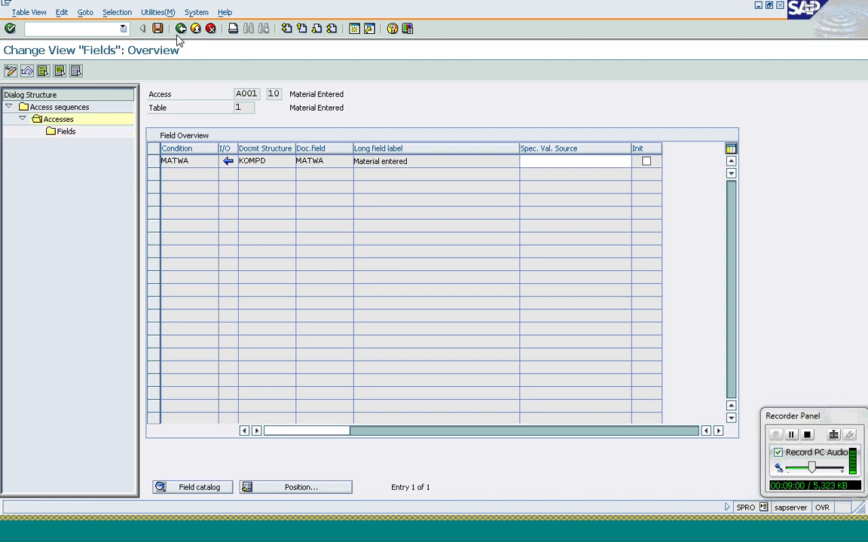
left_click(181, 30)
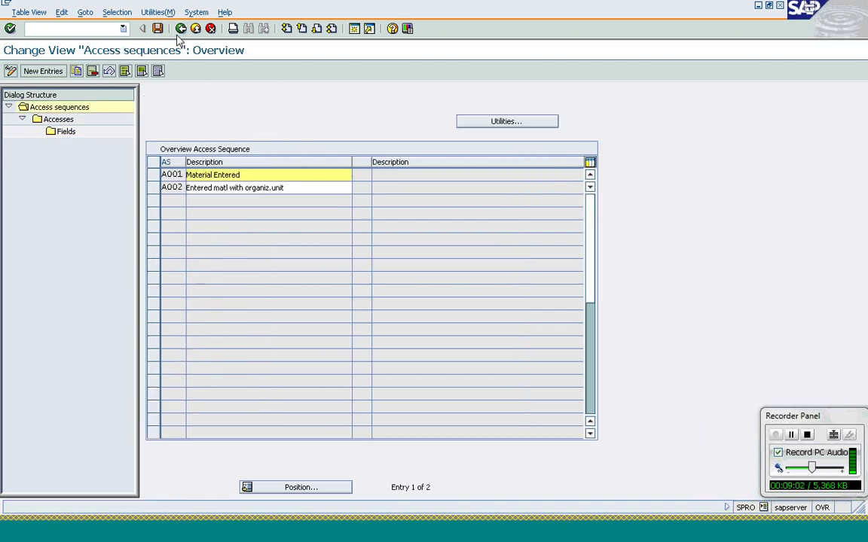
Review the accesses of access sequence A002 and return to the material determination activity list.
left_click(154, 188)
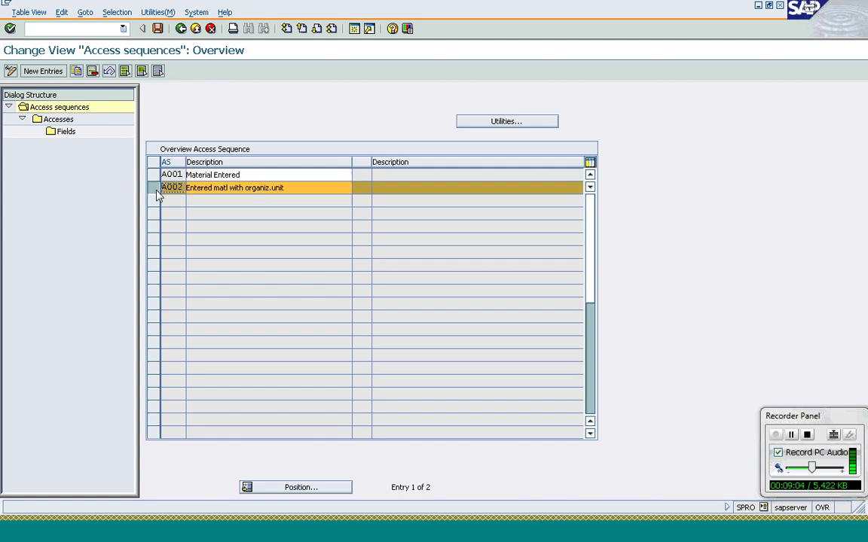
double_click(65, 121)
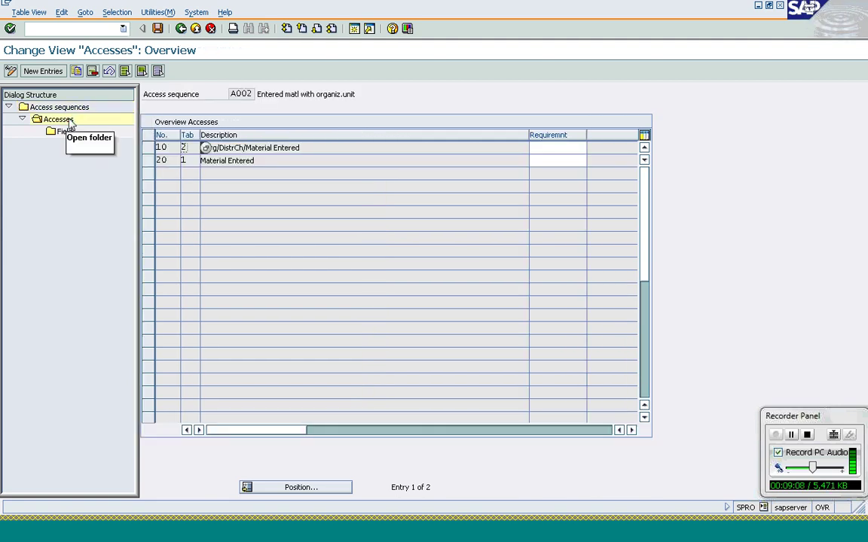
left_click(279, 150)
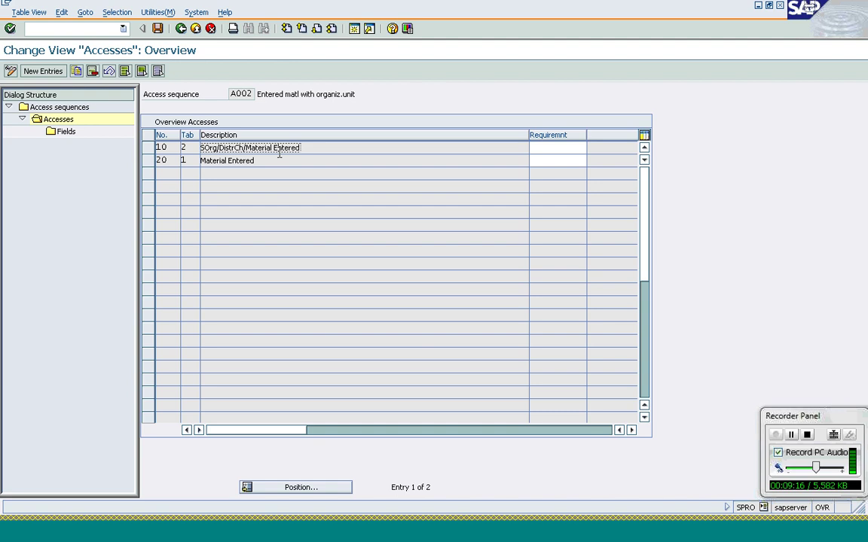
left_click(230, 161)
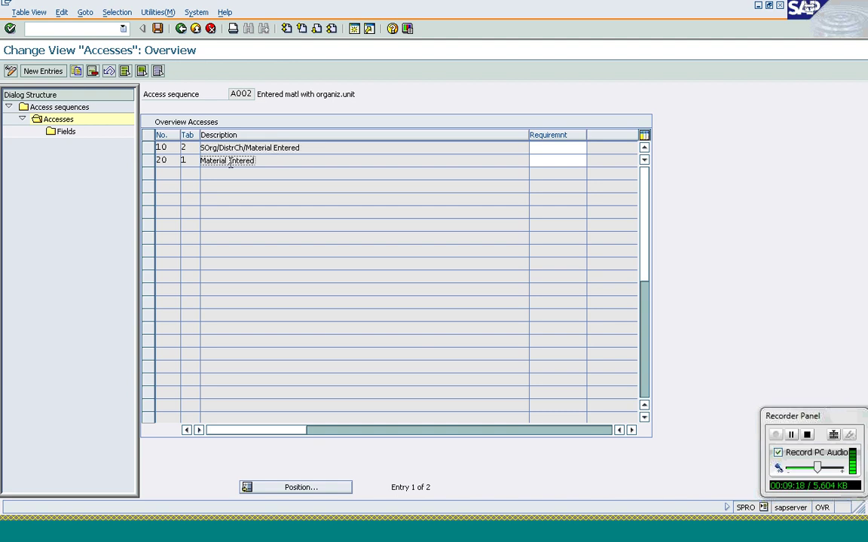
left_click(181, 30)
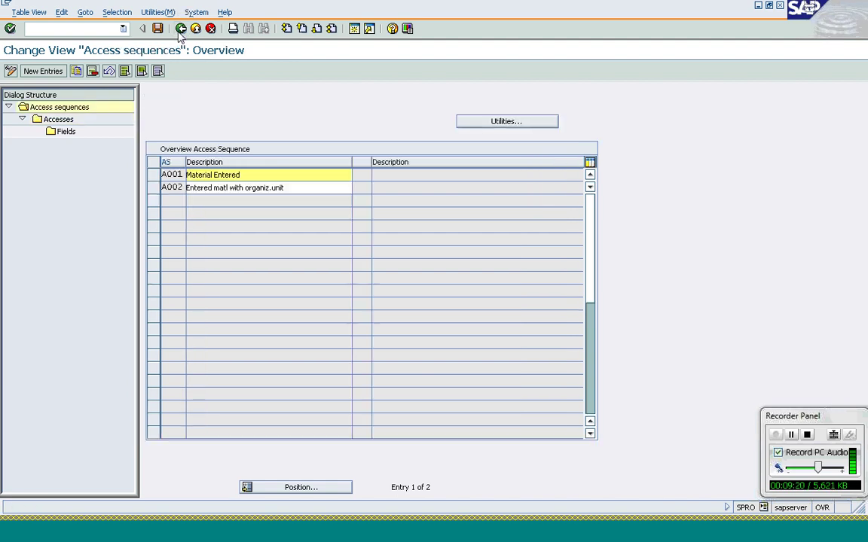
left_click(180, 30)
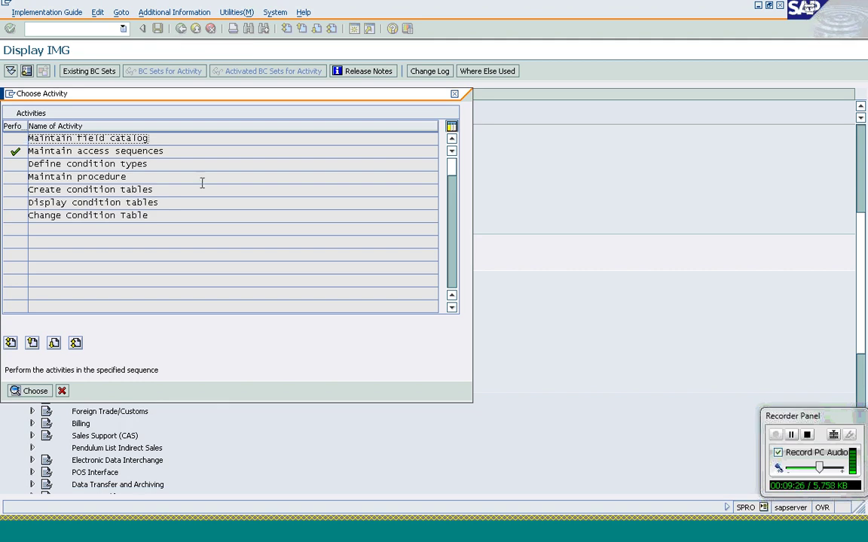
Start creating a material determination condition table with table number 503.
double_click(139, 190)
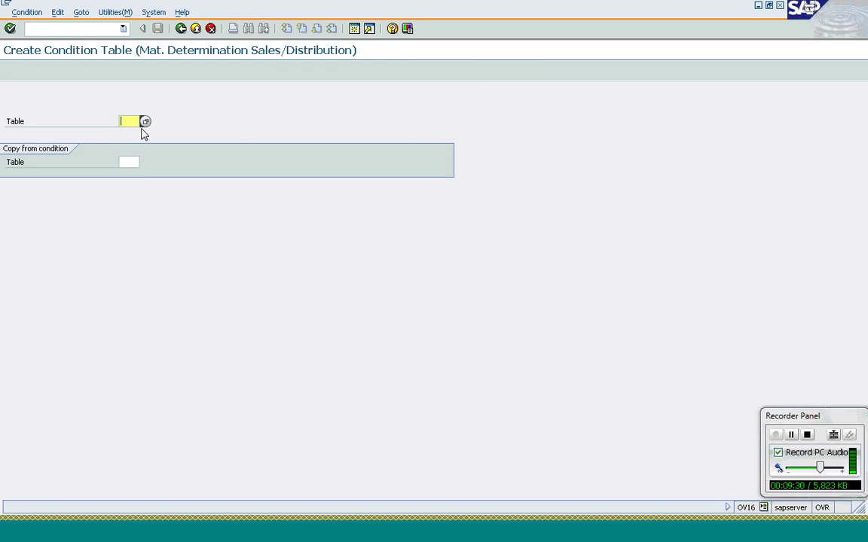
type("3")
key("Return")
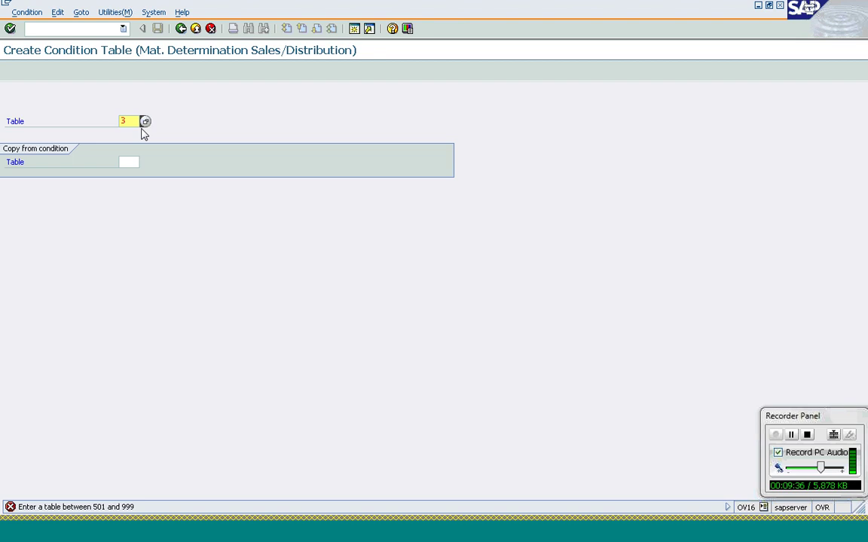
type("503")
key("Return")
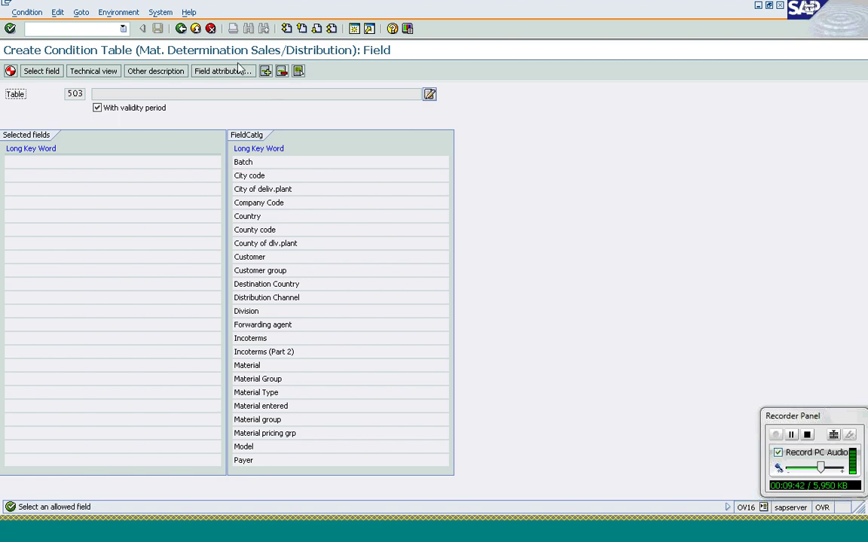
Add Sales Organization, Distribution Channel, Customer and Material entered from the field catalog as the condition table's selected fields.
left_click(316, 30)
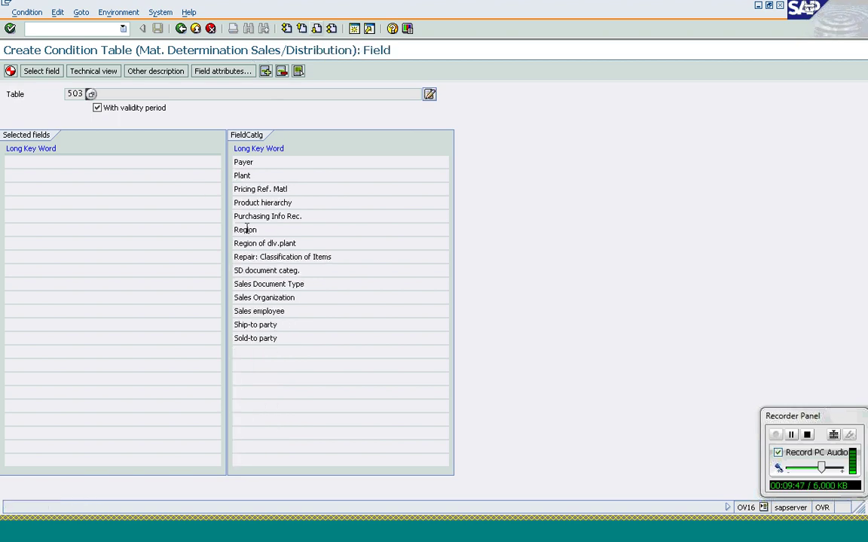
double_click(262, 300)
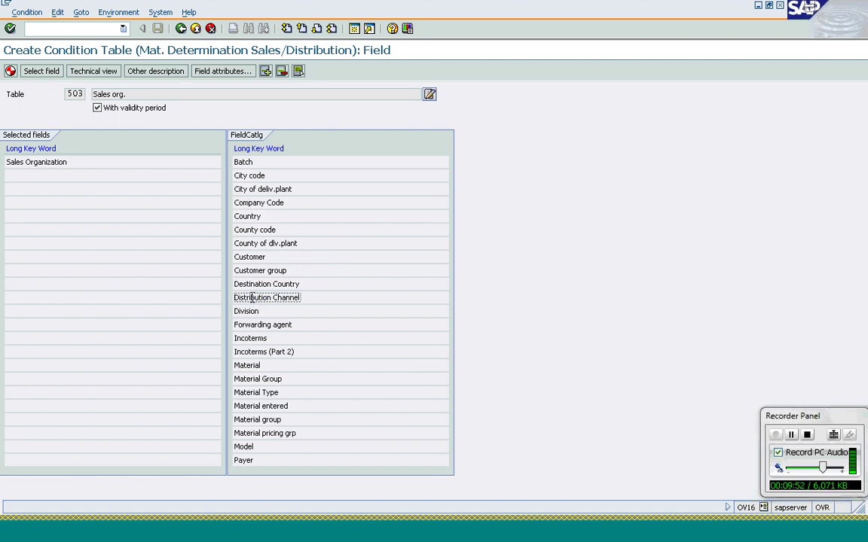
double_click(252, 299)
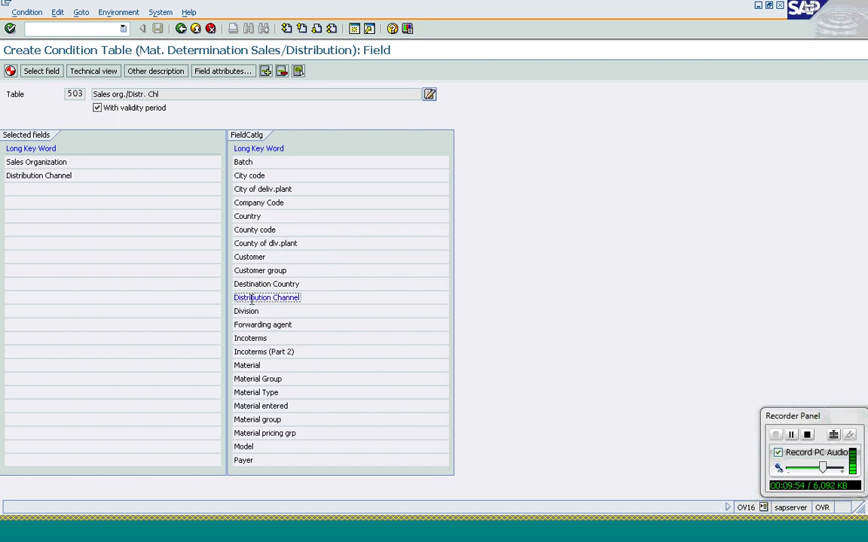
double_click(250, 257)
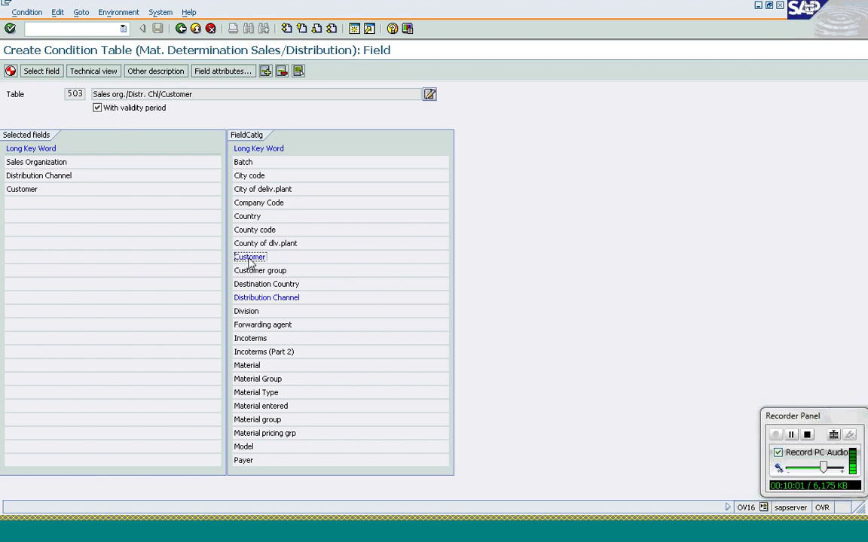
double_click(260, 407)
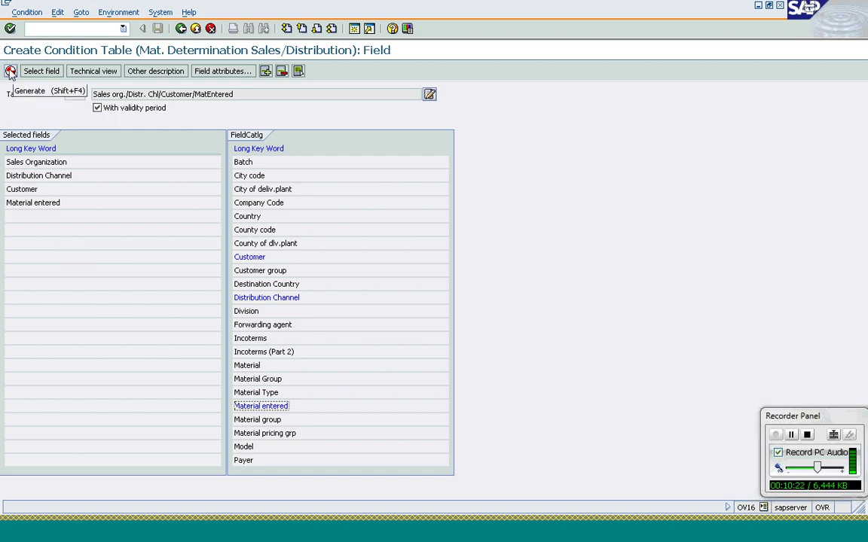
Check the technical view of the selected fields in table 503 and return to the field selection.
left_click(73, 72)
left_click(362, 187)
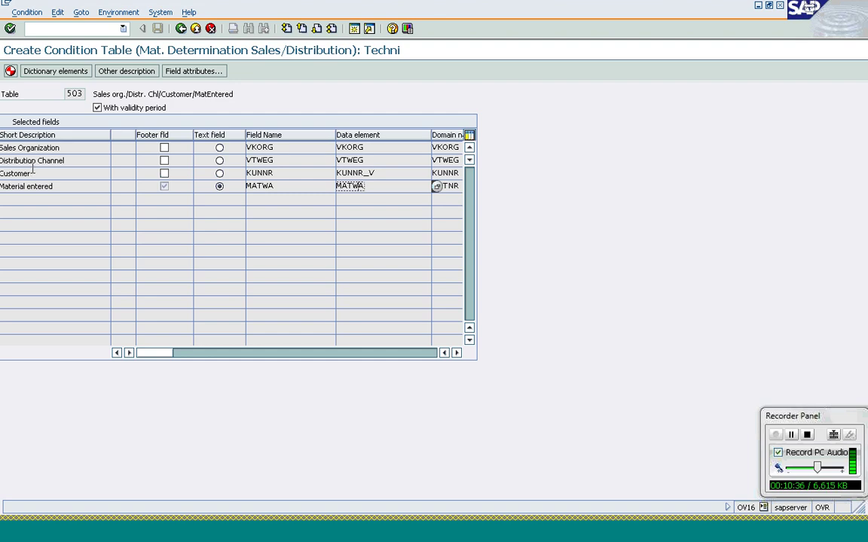
left_click(180, 29)
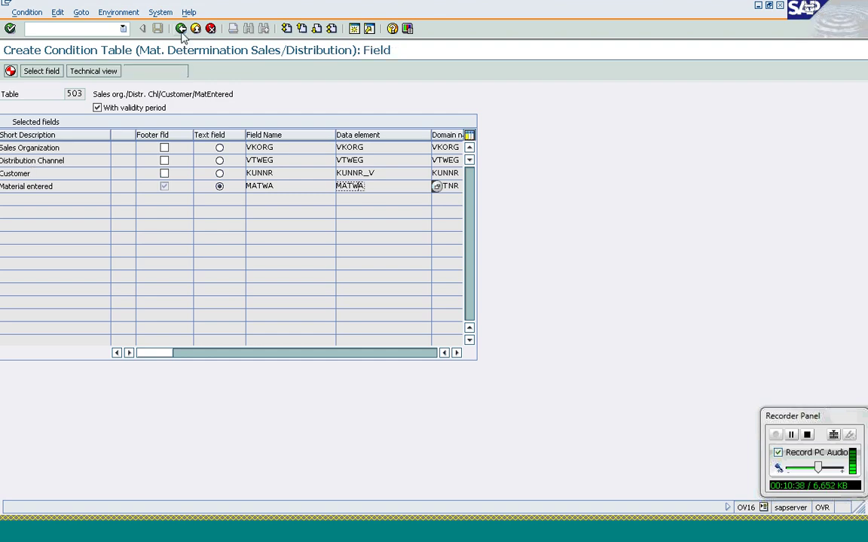
Generate condition table 503 and save it as a local object.
left_click(10, 71)
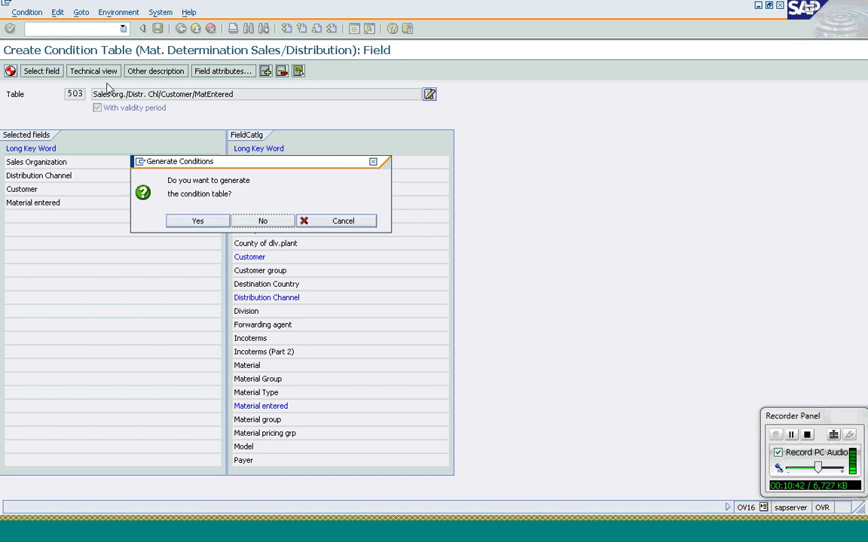
left_click(195, 224)
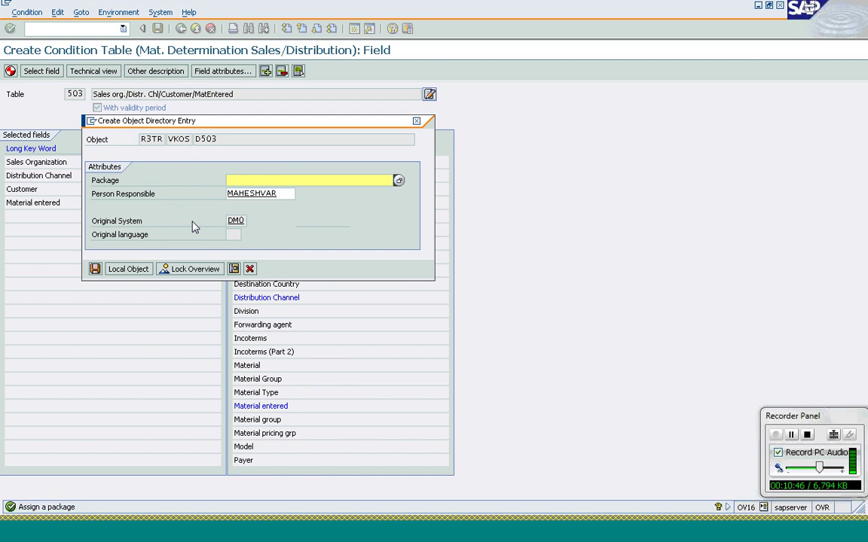
left_click(130, 272)
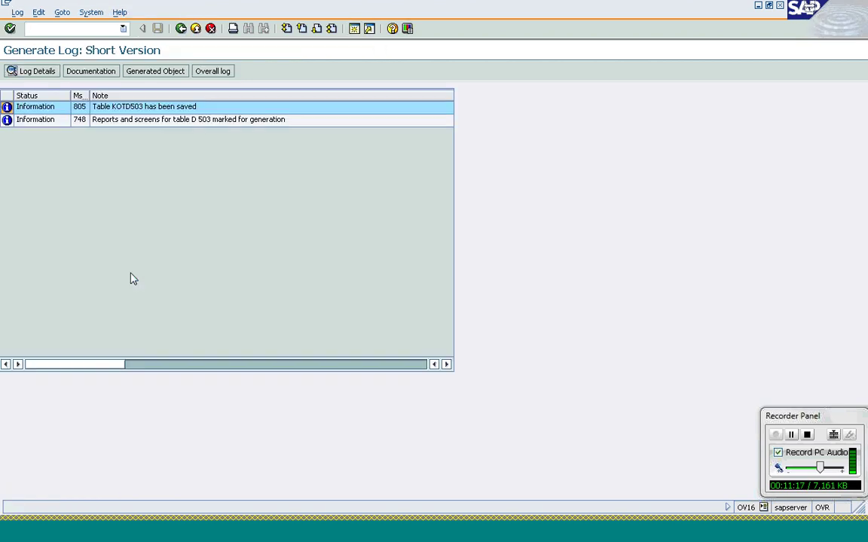
Leave the generation log and reopen the Maintain access sequences activity, acknowledging the cross-client notice.
left_click(181, 29)
left_click(180, 30)
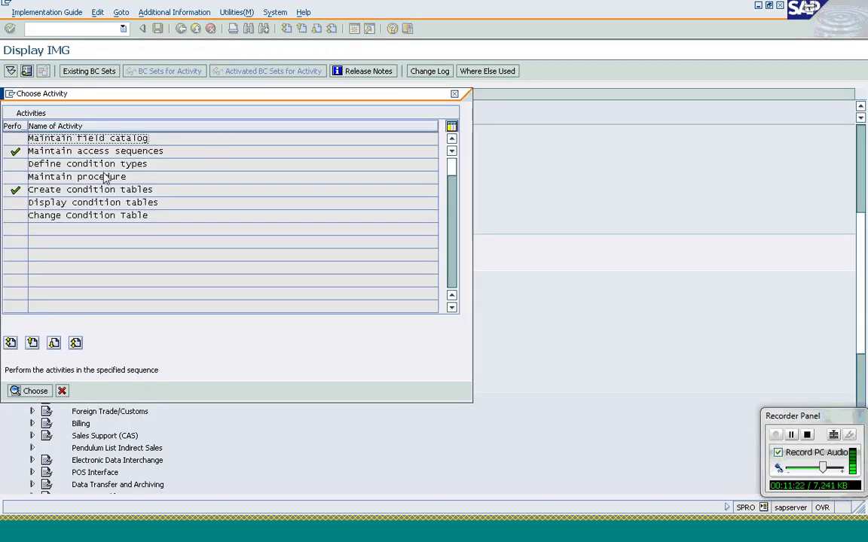
double_click(98, 140)
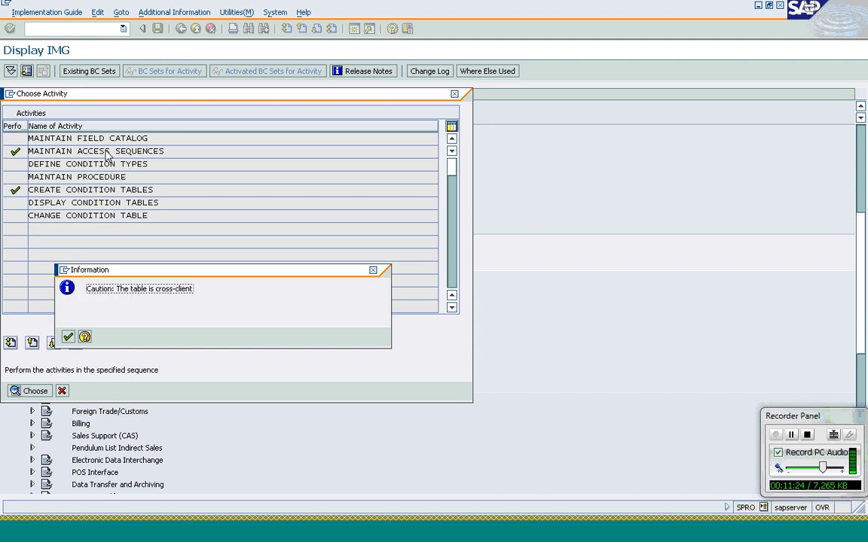
left_click(68, 337)
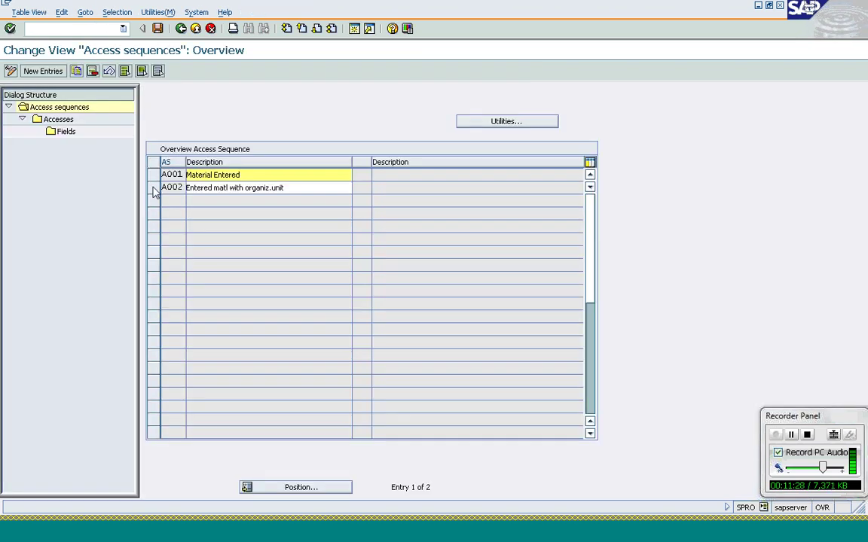
Add access number 5 with condition table 503 to access sequence A002, acknowledging the local development class notice.
left_click(154, 188)
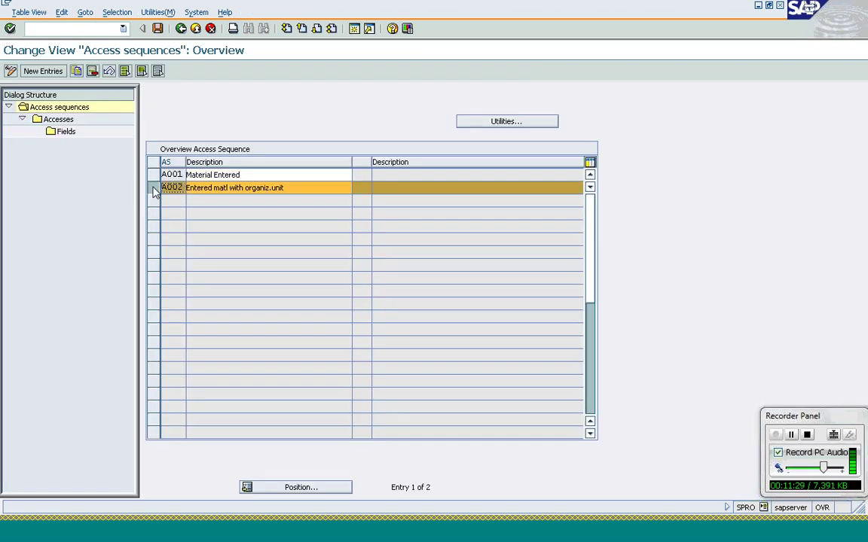
left_click(66, 122)
double_click(67, 120)
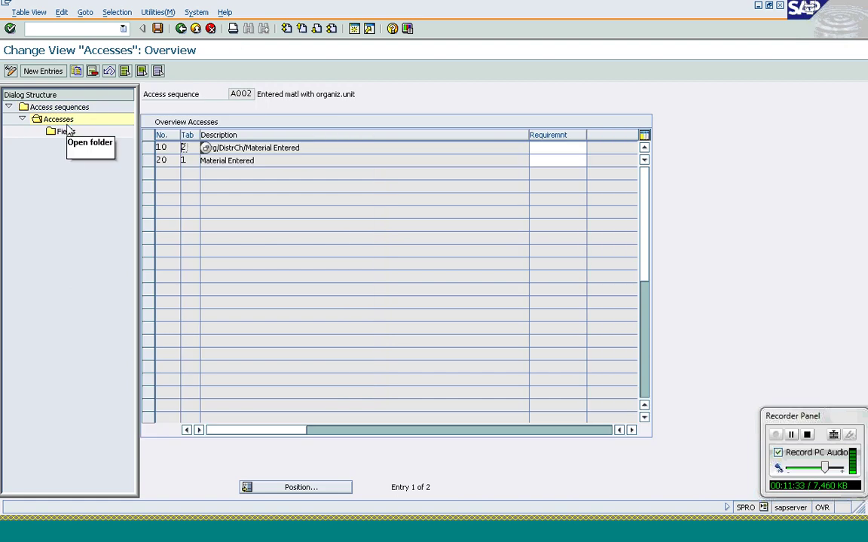
left_click(43, 70)
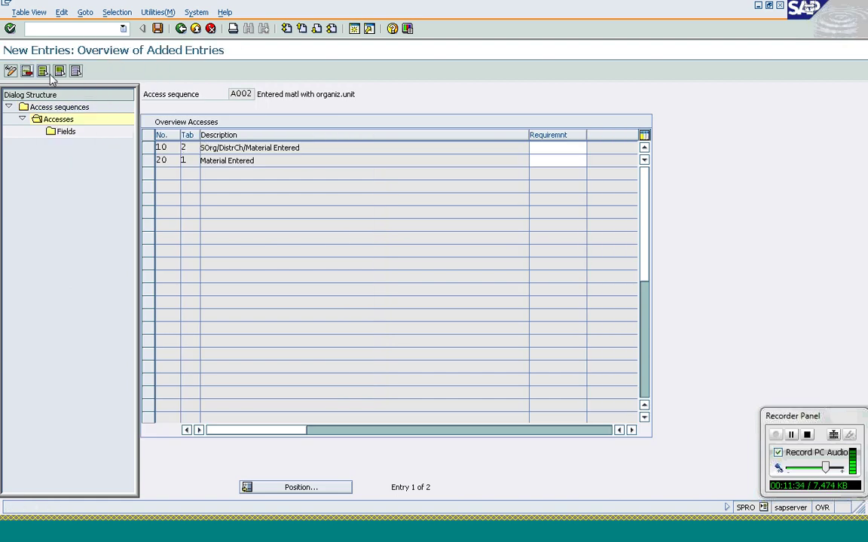
type("5")
key("Tab")
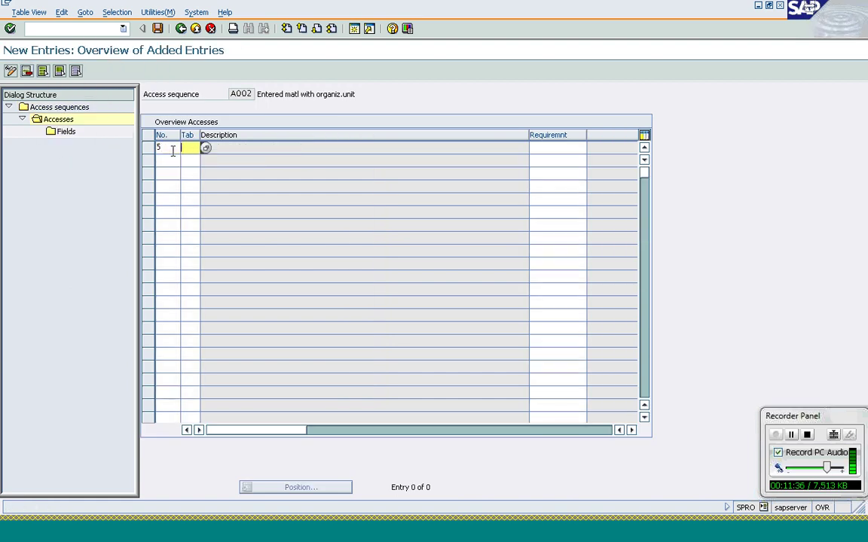
type("503")
key("Return")
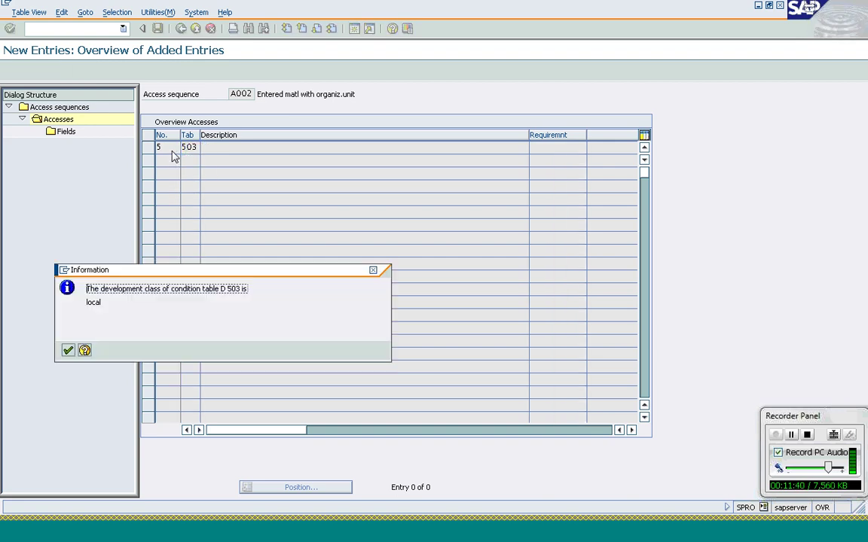
key("Return")
key("Return")
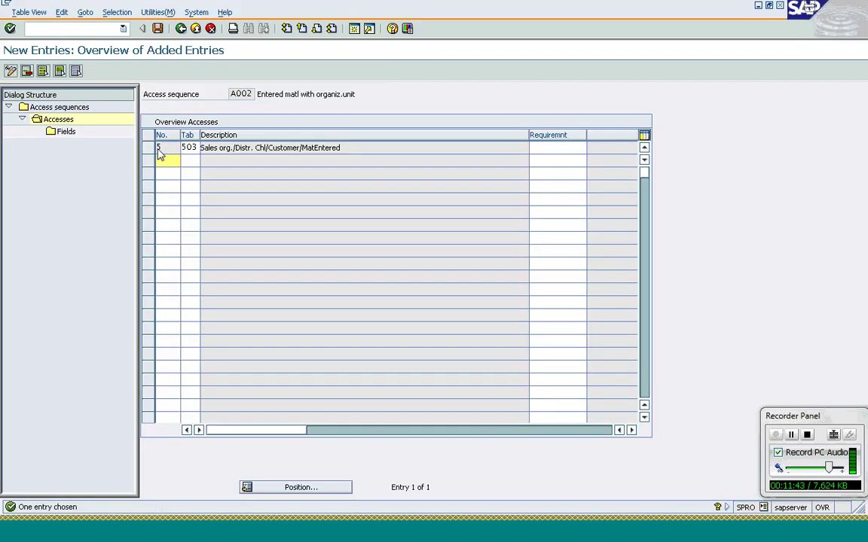
Load the field assignments of access 5 and return to the accesses overview of A002.
left_click(150, 148)
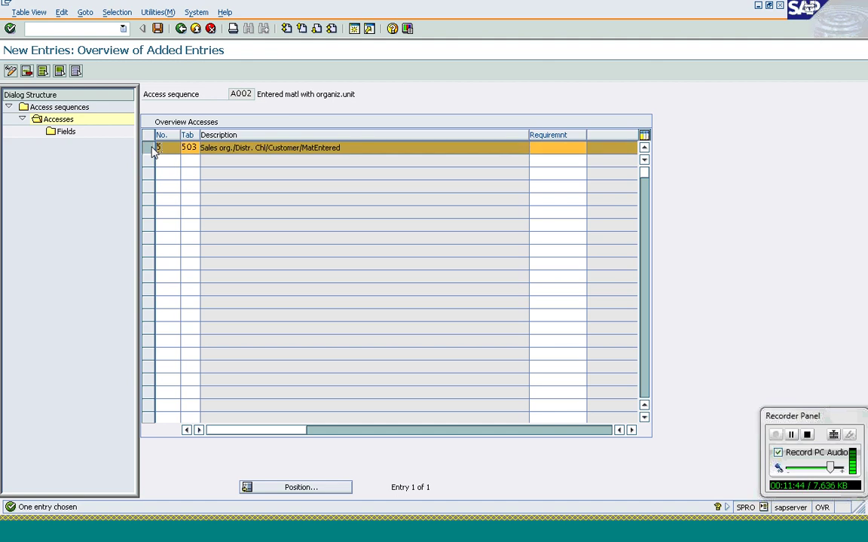
left_click(62, 132)
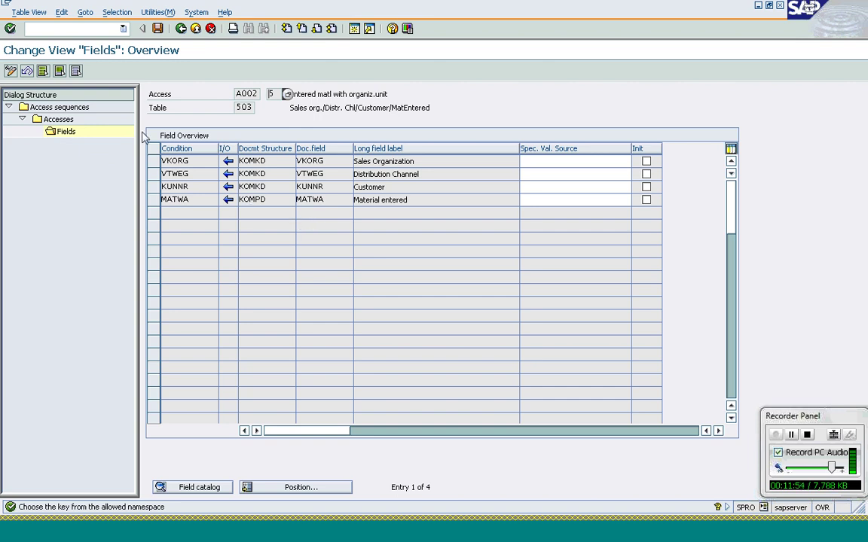
left_click(180, 30)
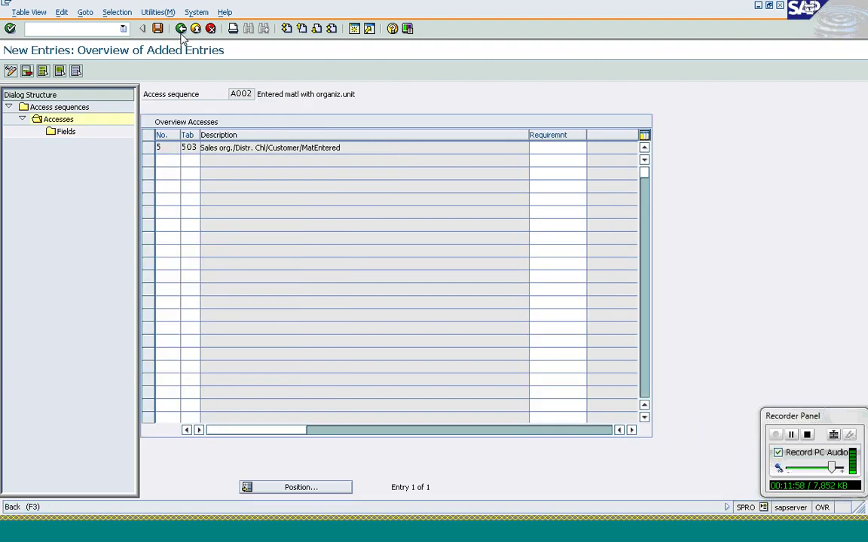
left_click(181, 33)
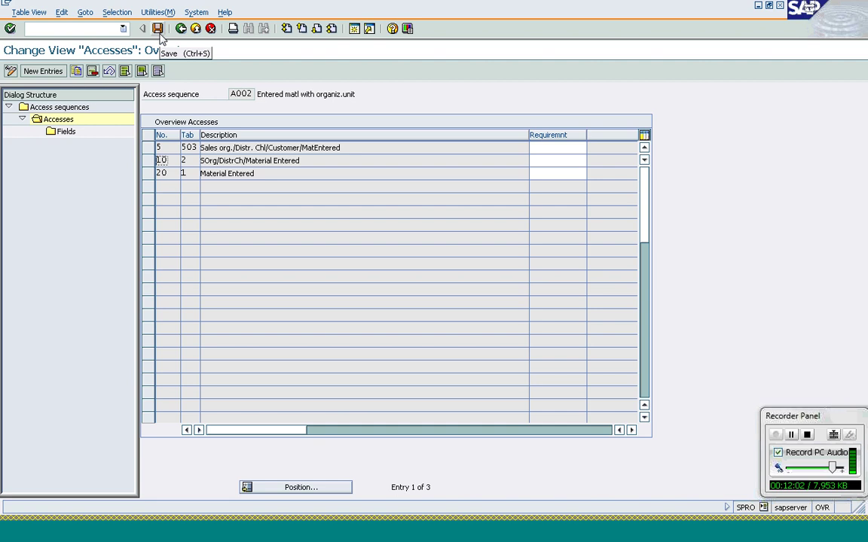
Save the accesses of A002 to a new workbench request with the short description "Material Det".
left_click(159, 33)
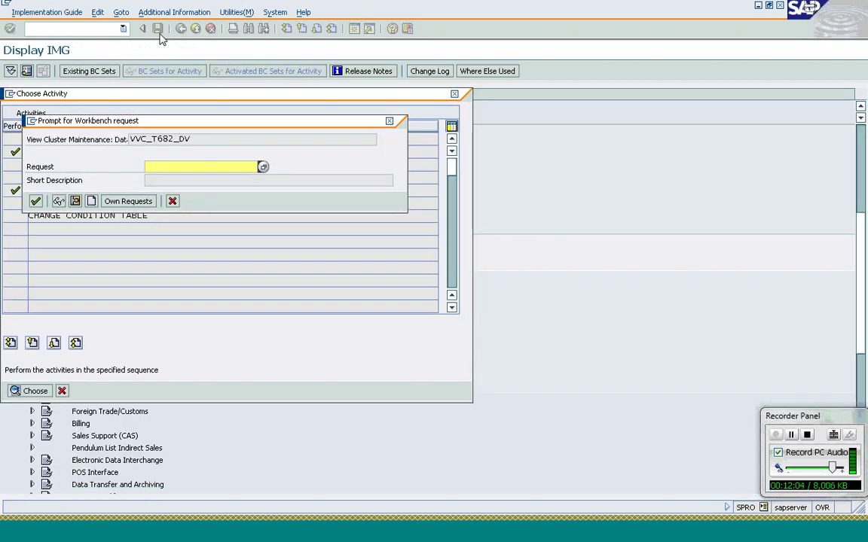
left_click(92, 201)
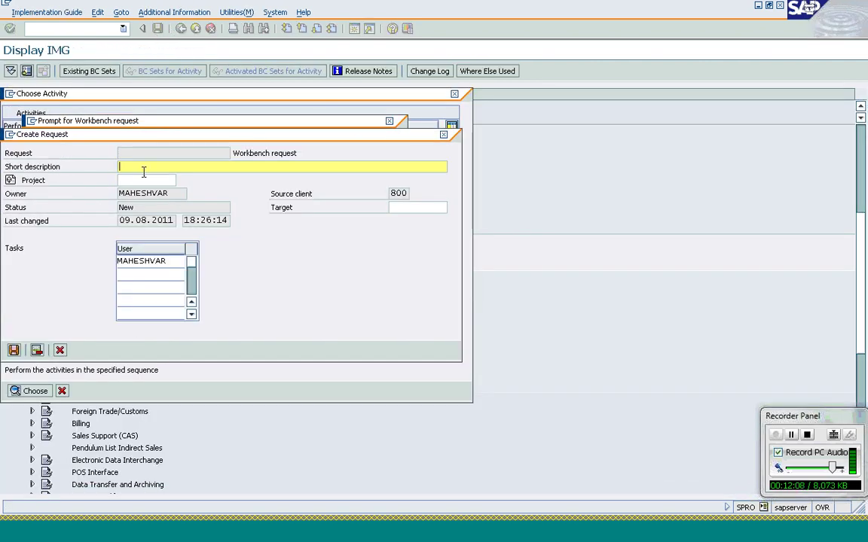
type("Materia")
type("l-D")
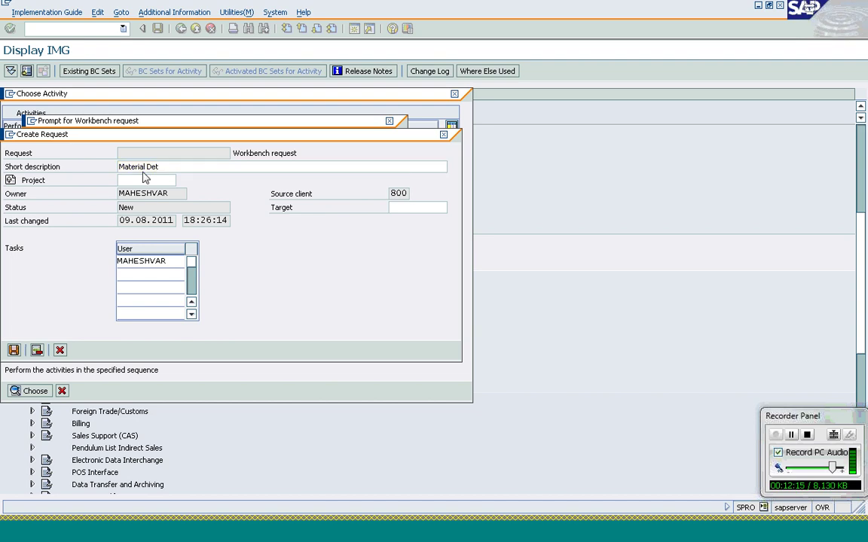
left_click(14, 350)
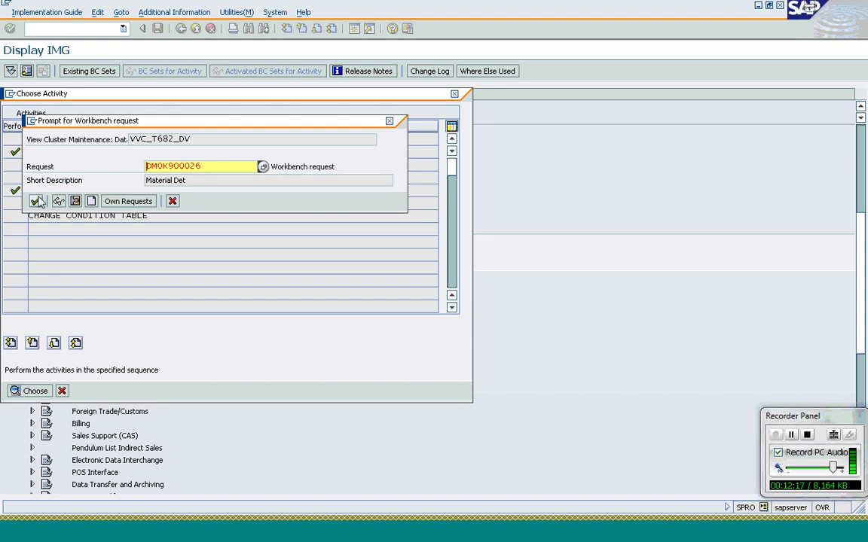
left_click(36, 201)
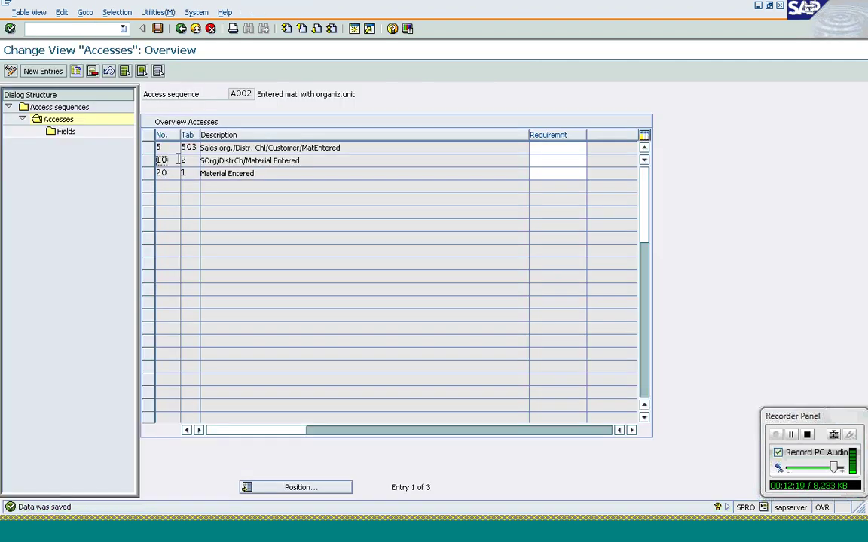
Leave access sequence maintenance for the activity list, saving the changed data.
left_click(181, 28)
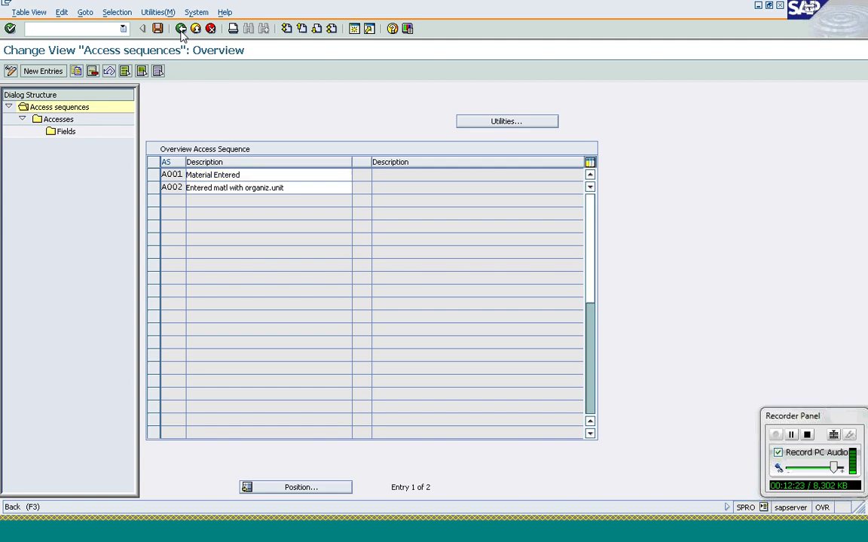
left_click(181, 29)
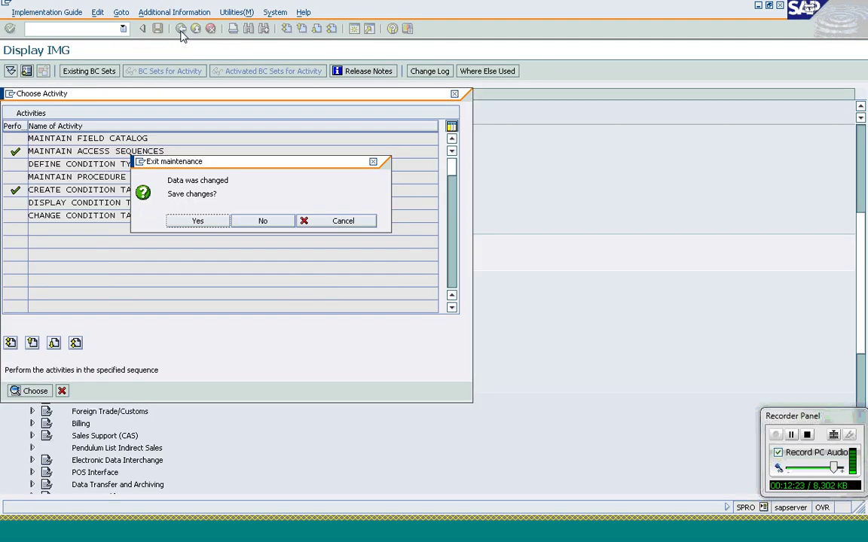
left_click(214, 225)
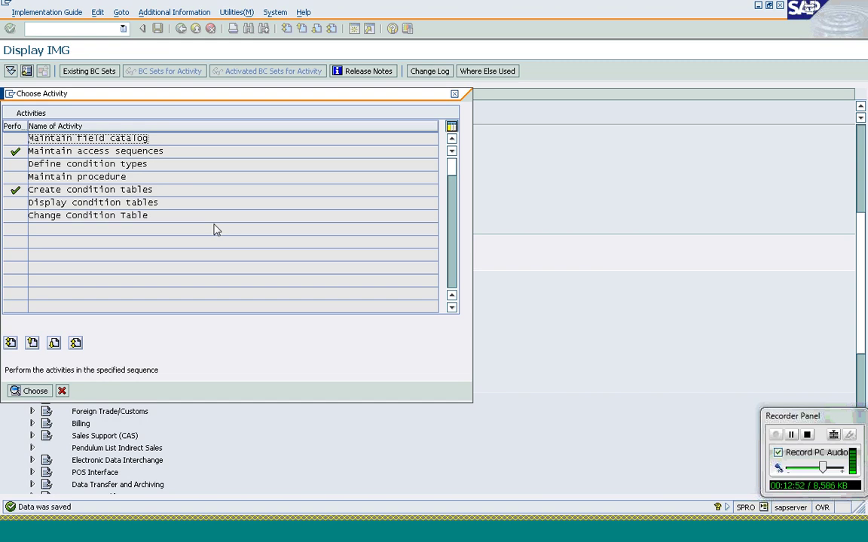
Define a new condition type A002 named "Cust/Material Enterd" with access sequence A002.
left_click(103, 166)
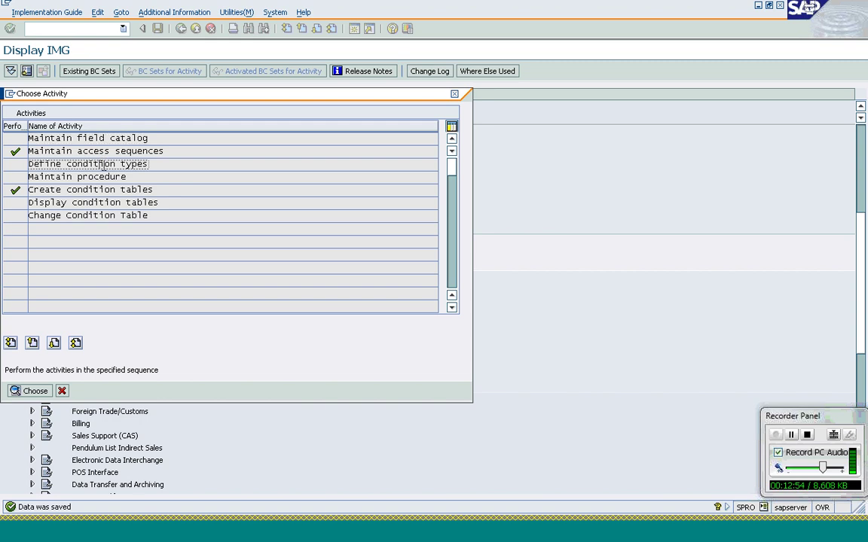
double_click(104, 165)
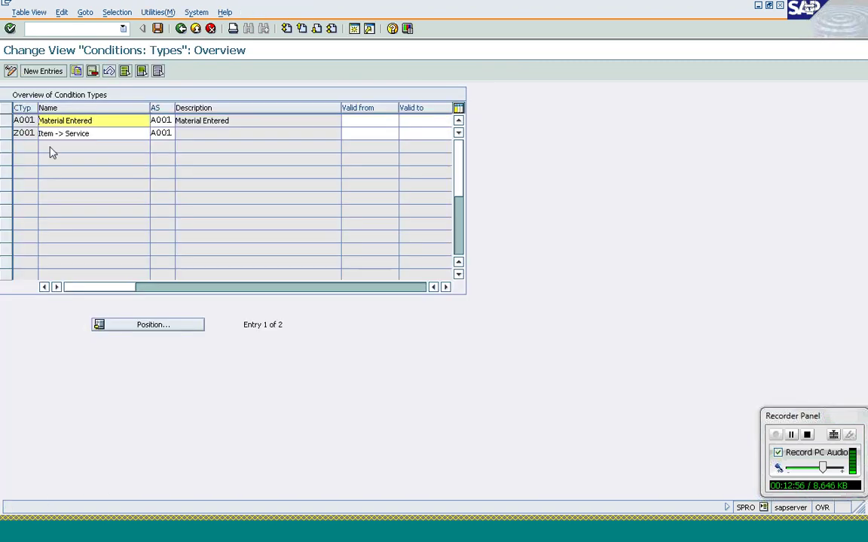
left_click(42, 73)
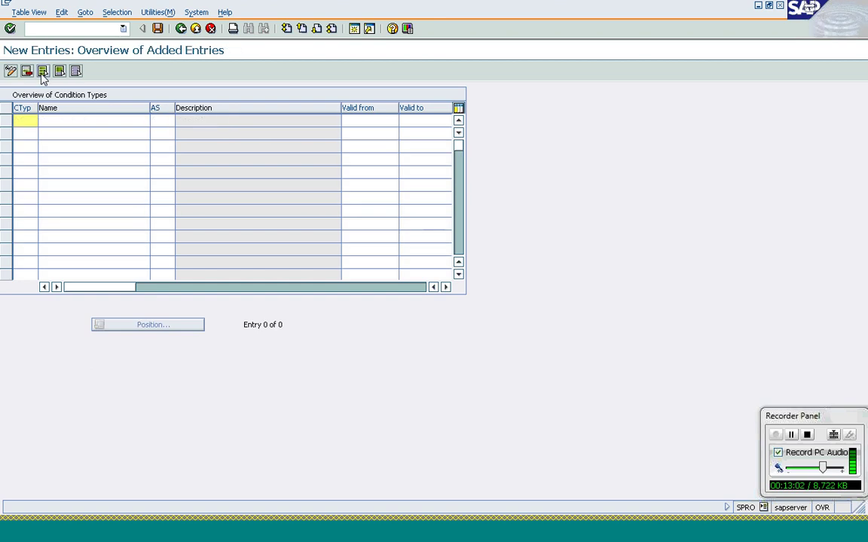
type("A002")
key("Tab")
key("Tab")
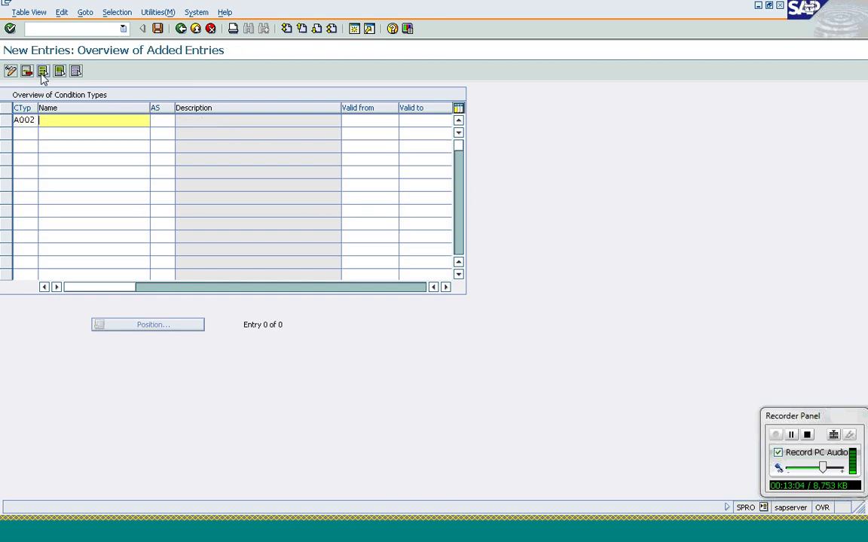
type("A002")
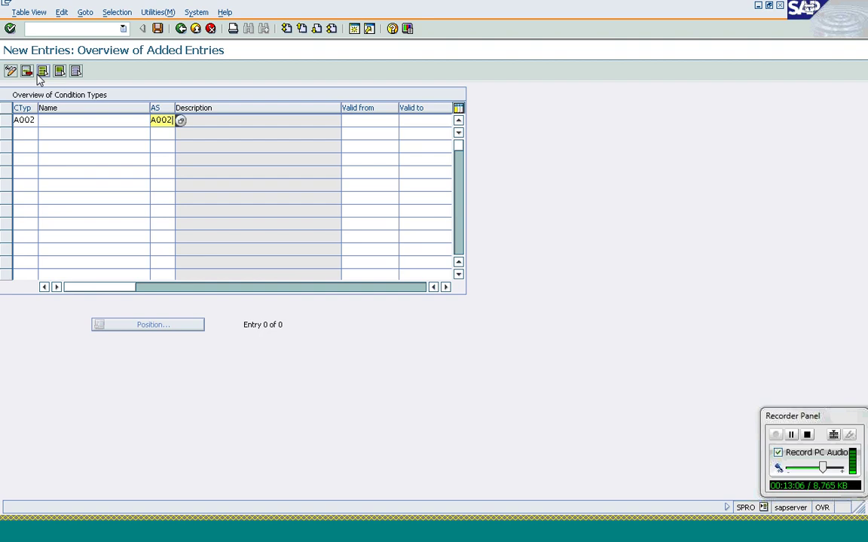
left_click(43, 118)
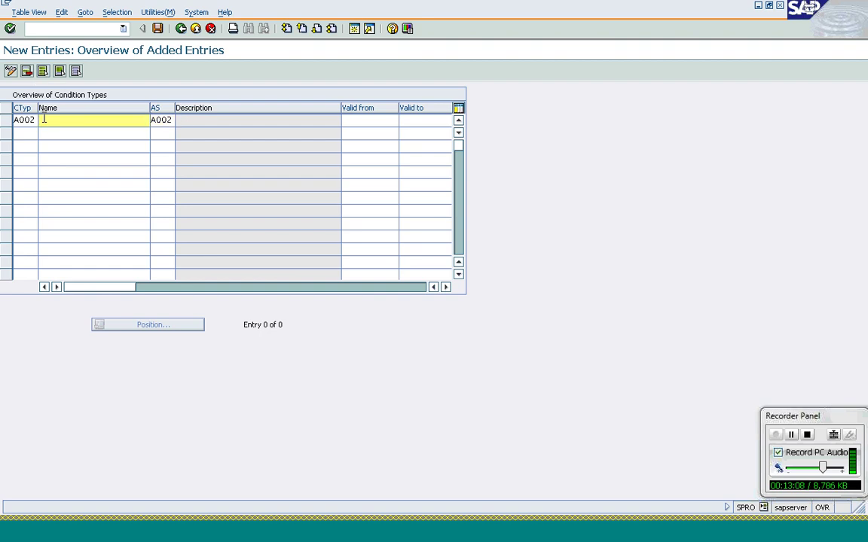
type("Custo")
type("Material Entere")
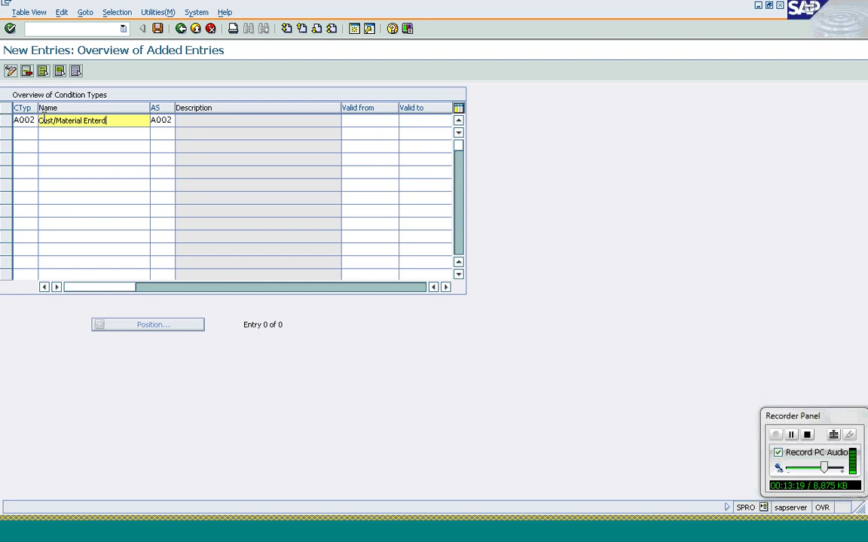
key("Return")
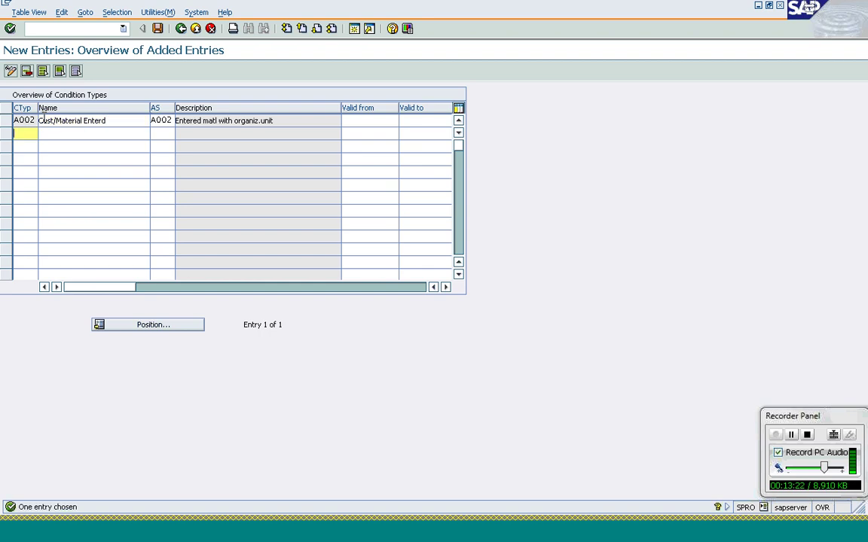
Save the new condition type to the proposed customizing request and return to the activity list.
left_click(181, 30)
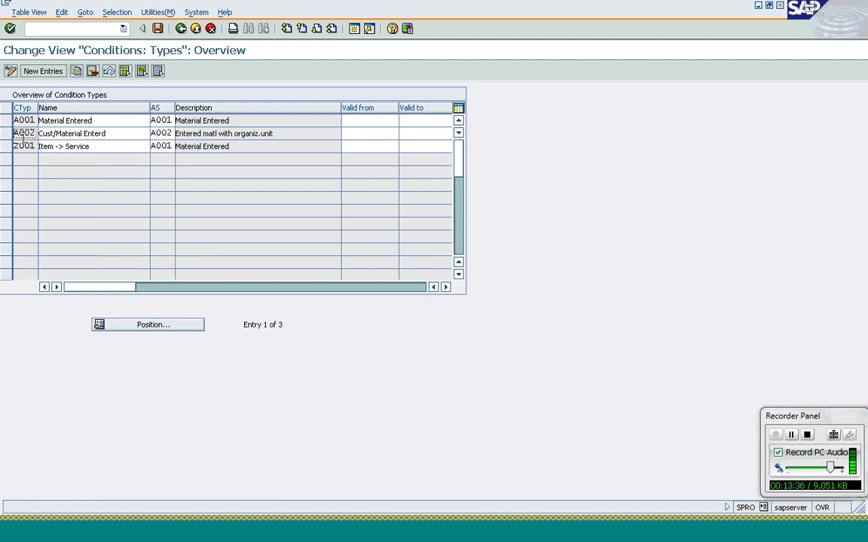
left_click(158, 29)
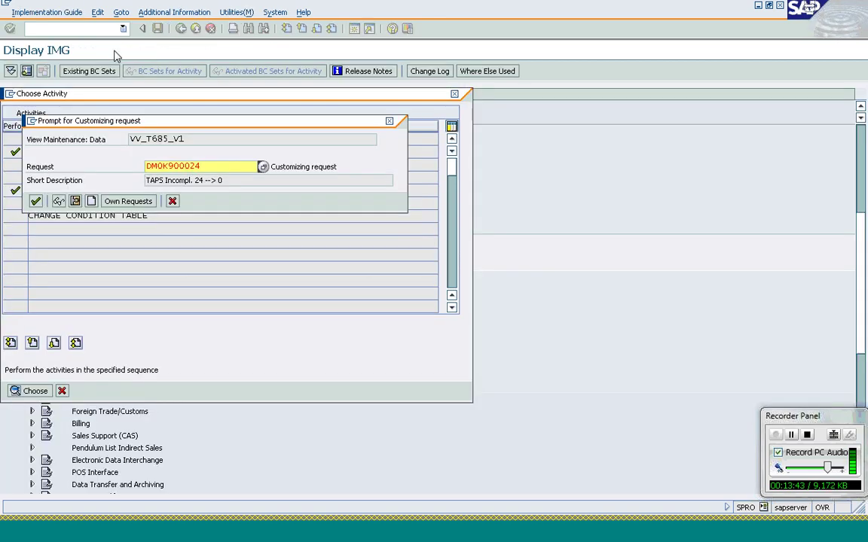
left_click(35, 201)
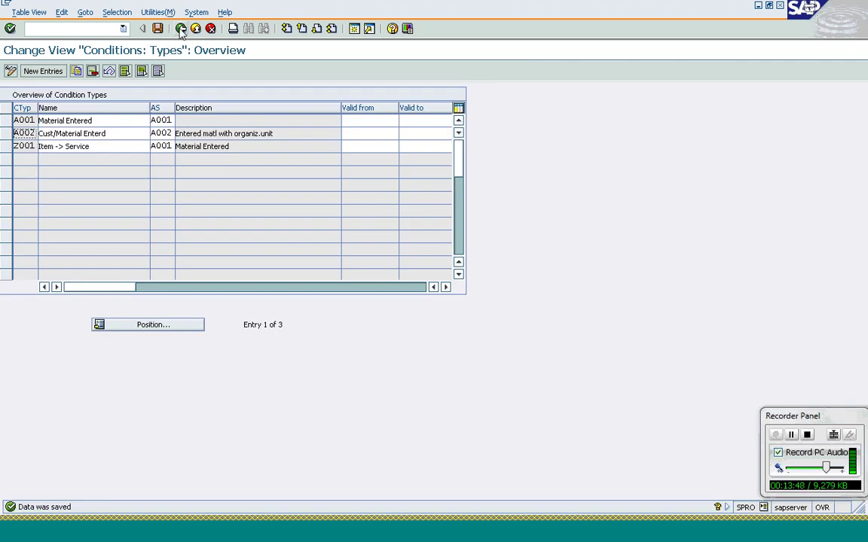
left_click(180, 29)
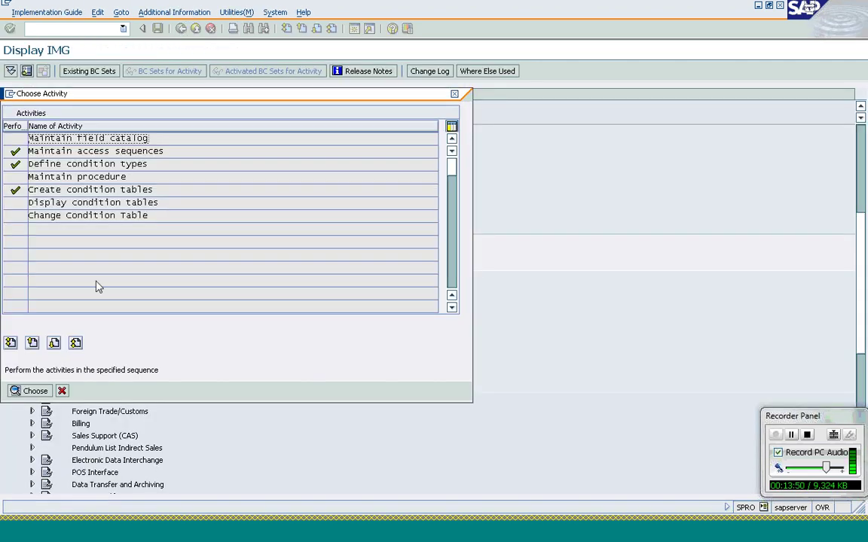
Close the activity list, reopen the material determination prerequisites and start the Maintain procedure activity.
left_click(62, 391)
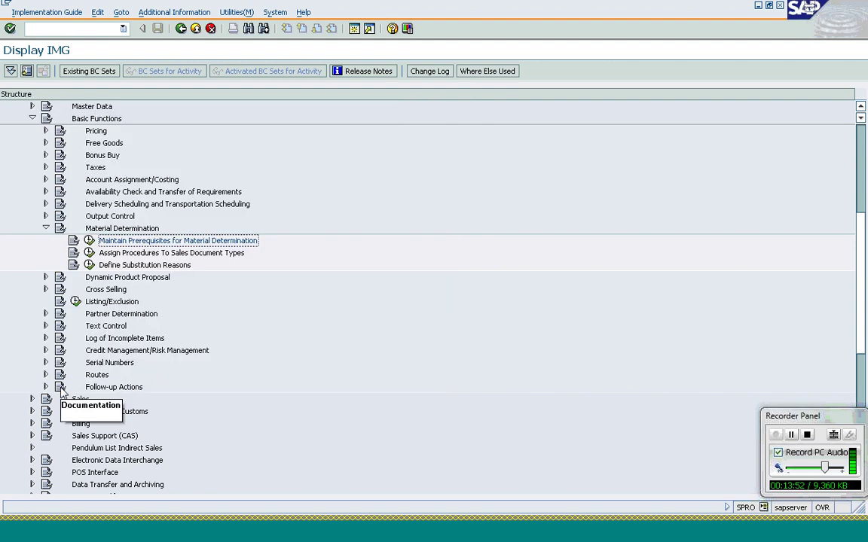
left_click(89, 254)
left_click(78, 177)
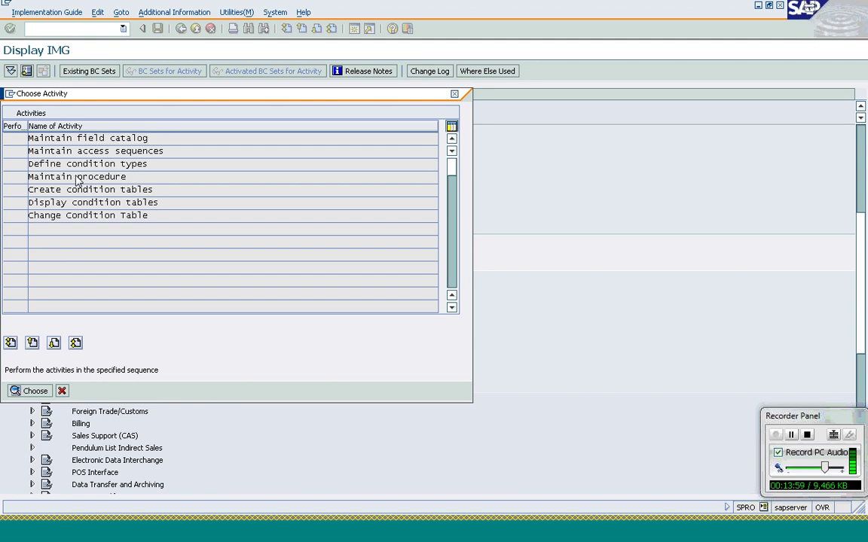
double_click(78, 178)
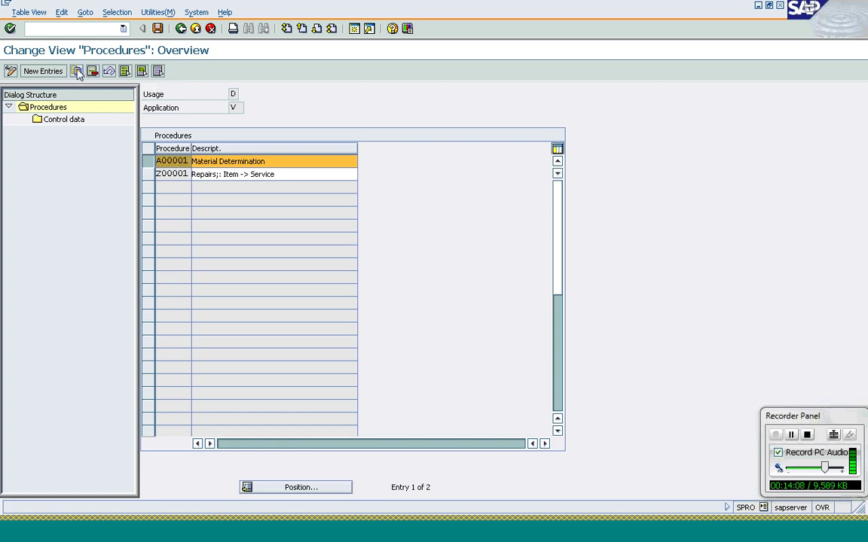
Copy the Material Determination procedure A00001 and give the copy the key A00002.
left_click(76, 70)
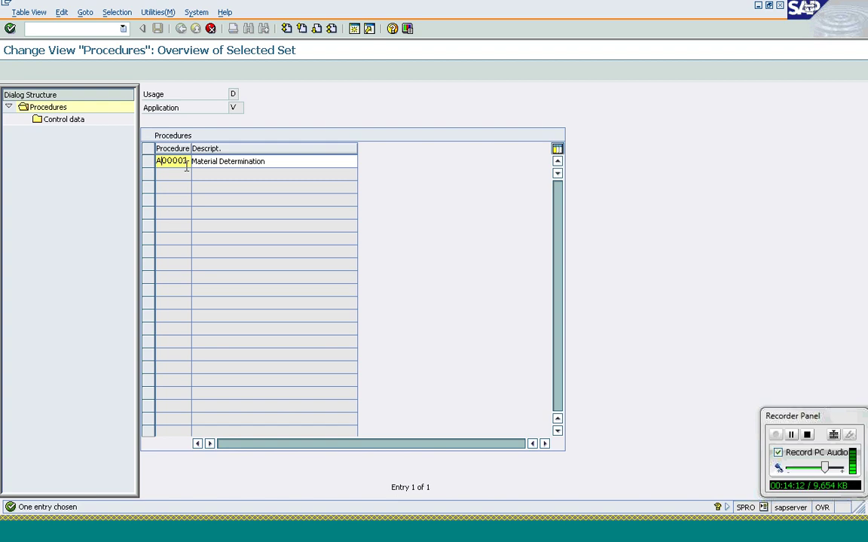
key("BackSpace")
type("2")
Change the copied procedure's description to "Material Det (Customer)" and copy it together with all dependent entries.
left_click(289, 164)
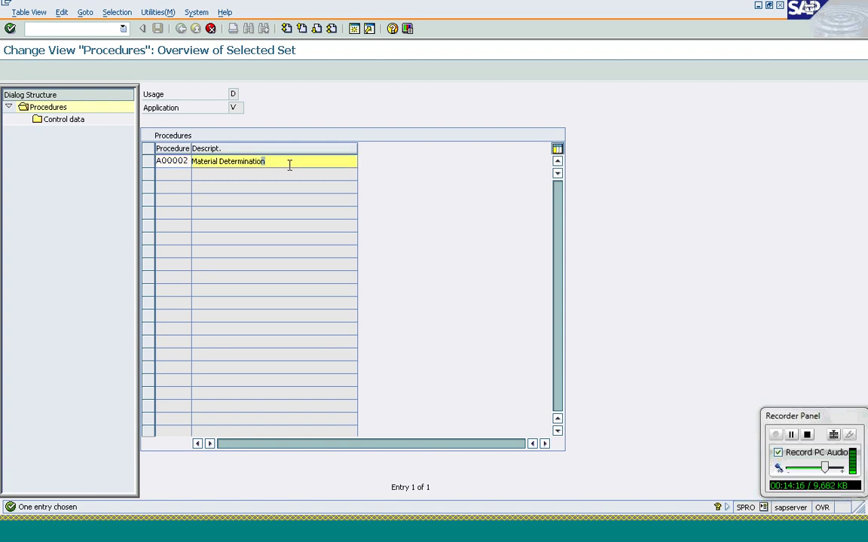
key("shift+Left")
key("shift+Left")
key("shift+Left")
key("shift+Left")
key("shift+Left")
key("shift+Left")
key("shift+Left")
key("shift+Left")
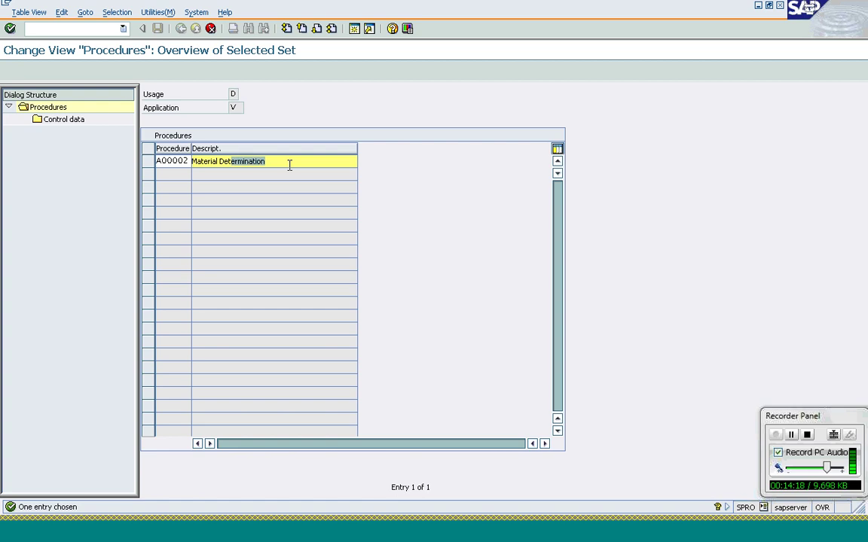
key("BackSpace")
type("(Customer)")
key("Return")
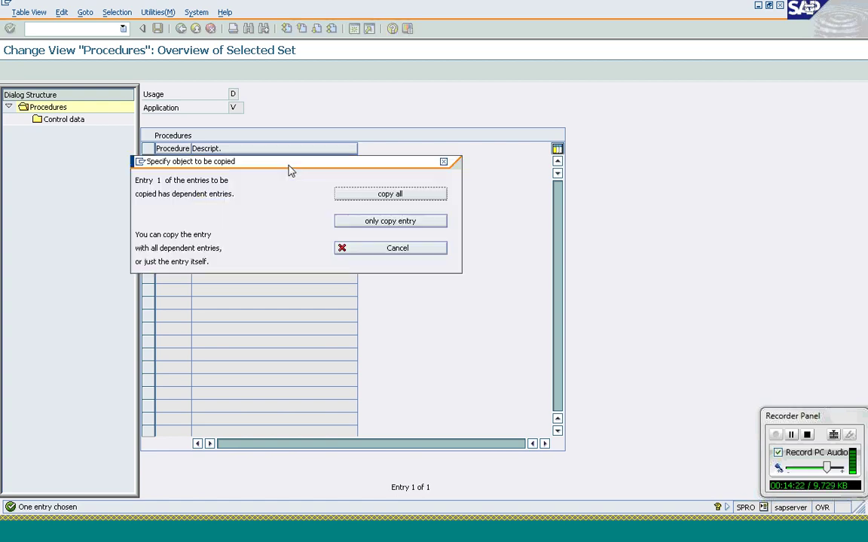
left_click(393, 195)
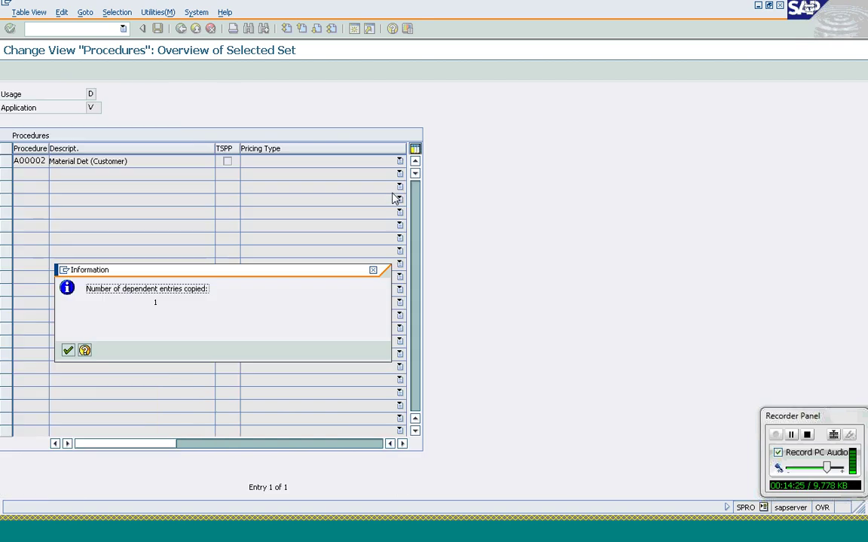
left_click(67, 351)
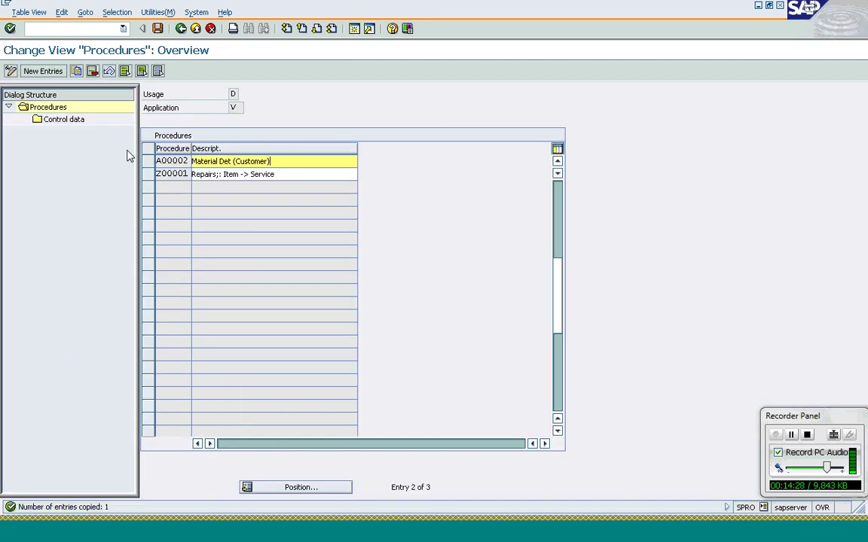
Open the control data of procedure A00002 and set the condition type of step 10 to A002.
left_click(148, 162)
double_click(65, 121)
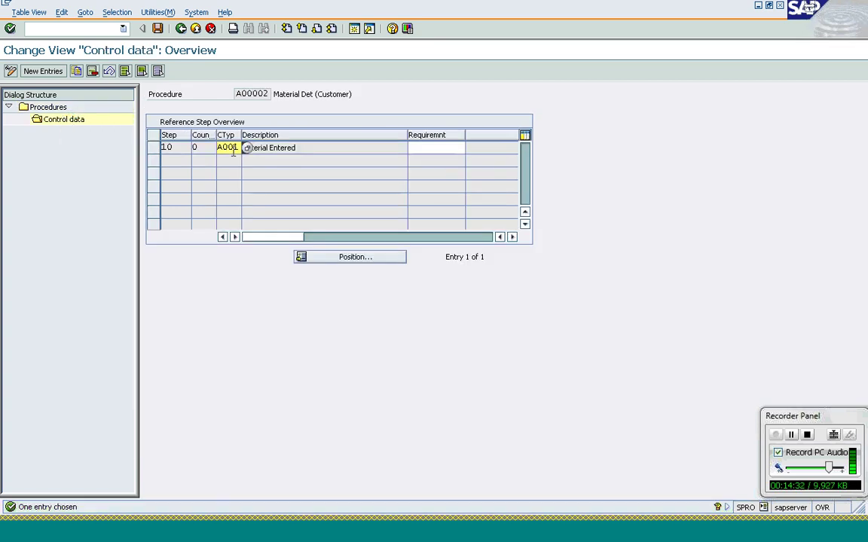
type("2")
key("Return")
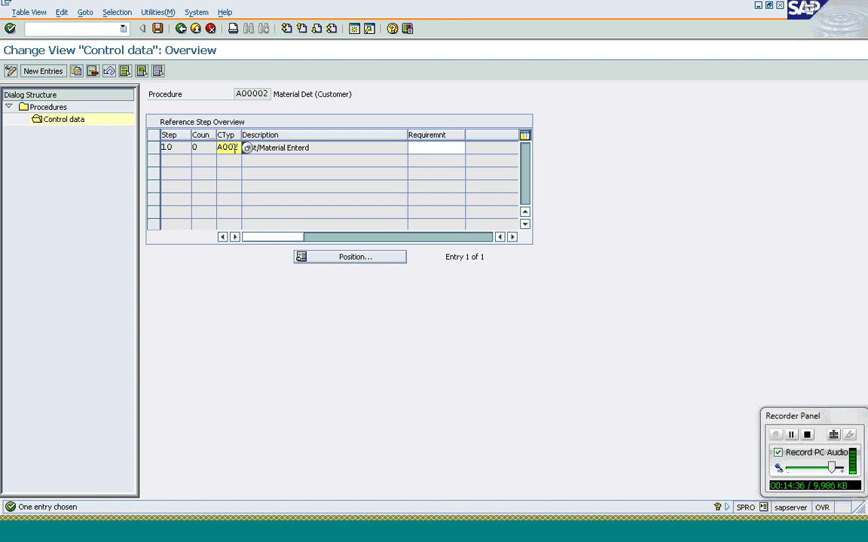
Save the procedure to the proposed customizing request and return to the implementation guide, closing the activity list.
key("ctrl+s")
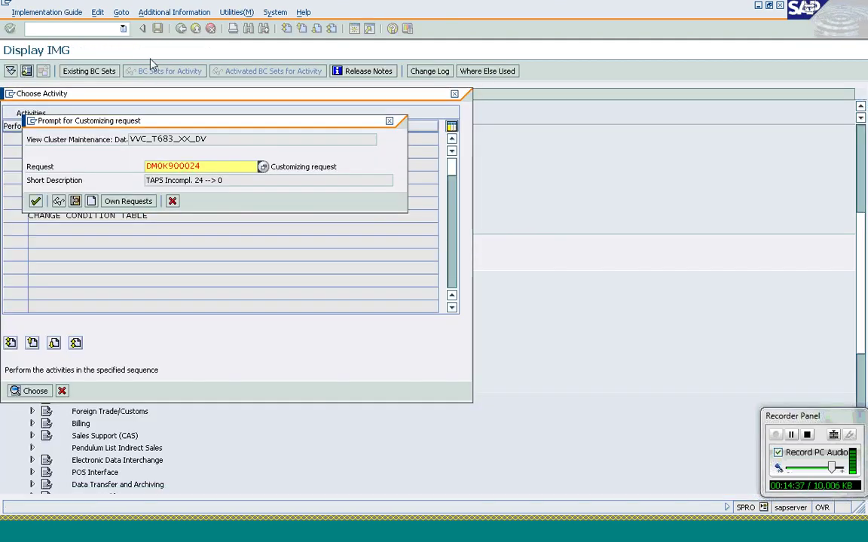
left_click(35, 201)
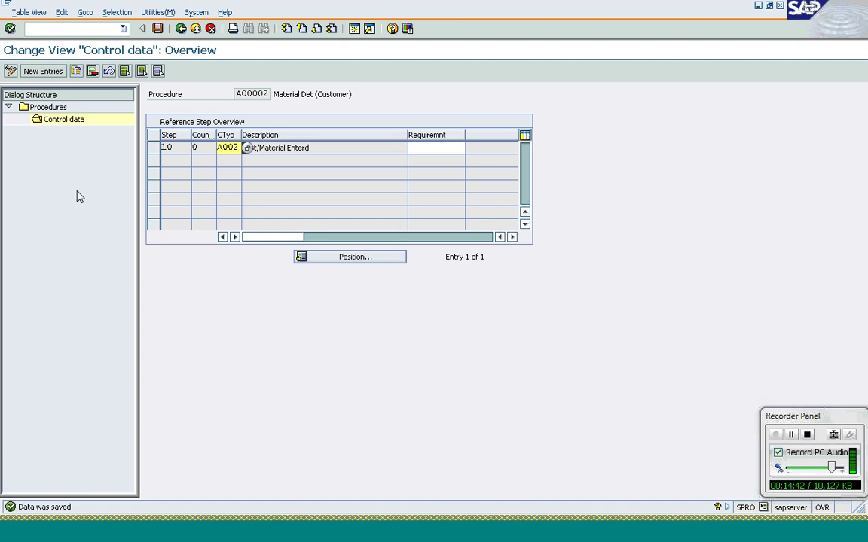
left_click(181, 30)
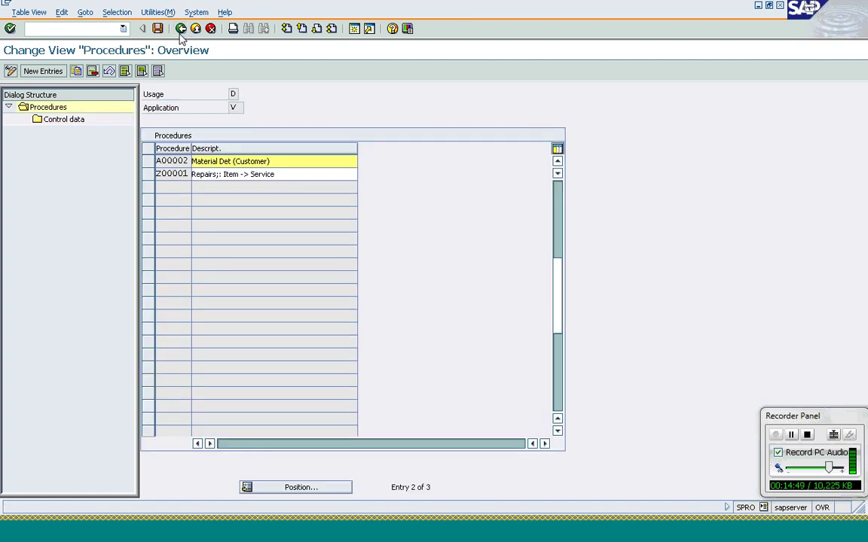
left_click(181, 28)
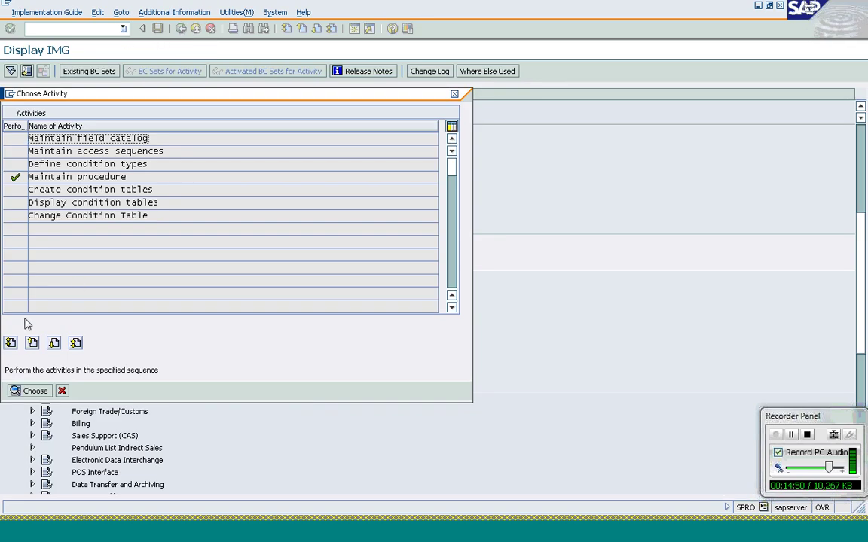
left_click(62, 392)
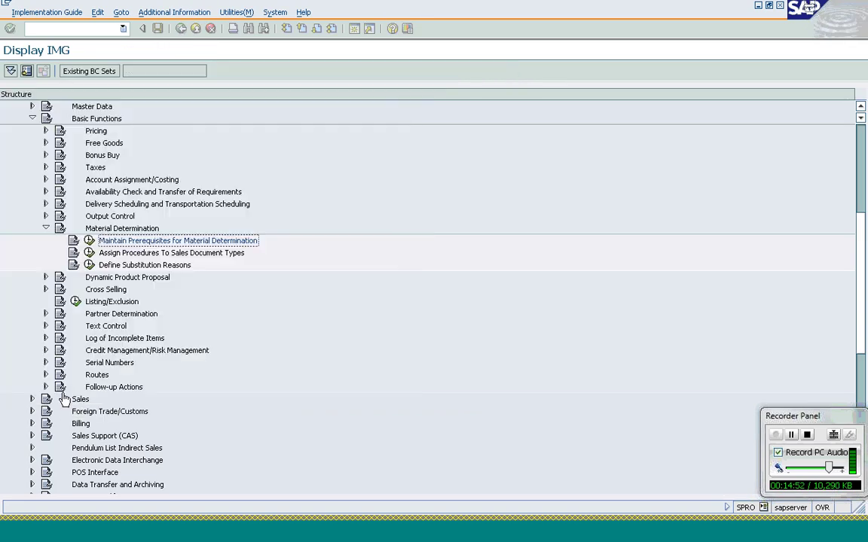
Open the assignment of procedures to sales document types and position the list at document type ZOR3.
left_click(88, 254)
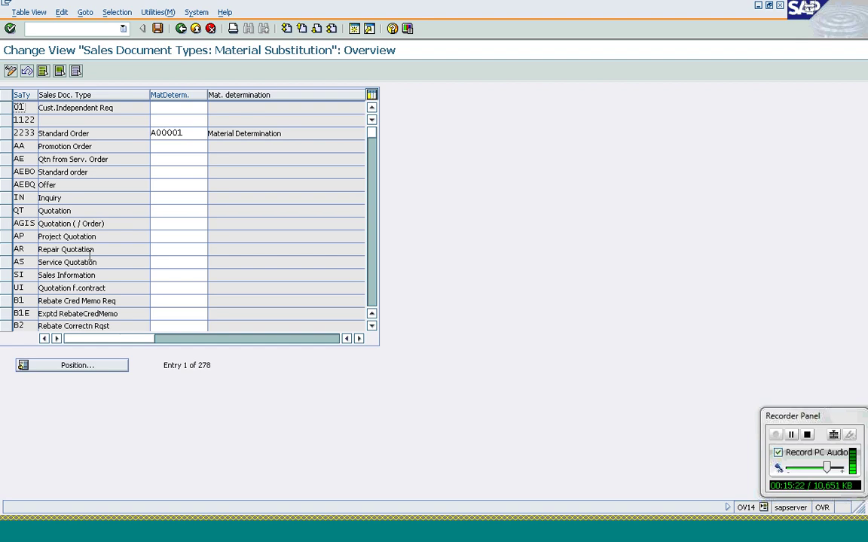
left_click(83, 367)
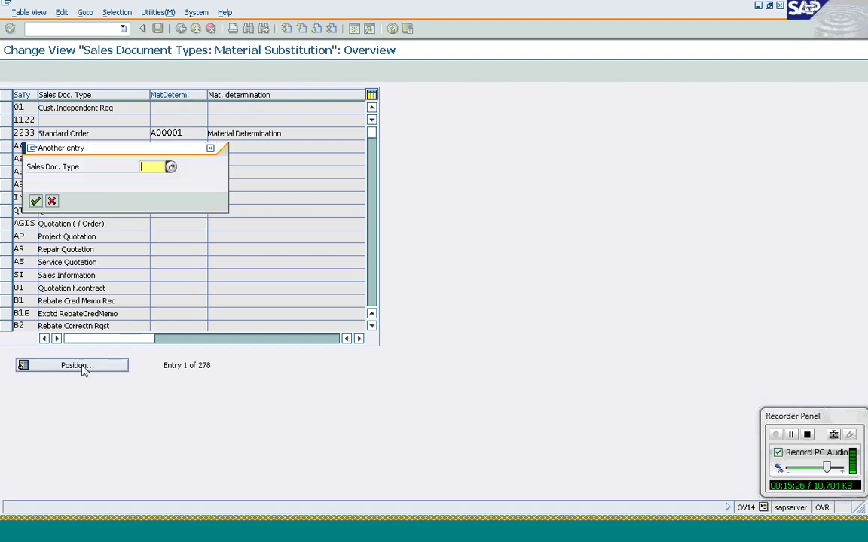
type("Z")
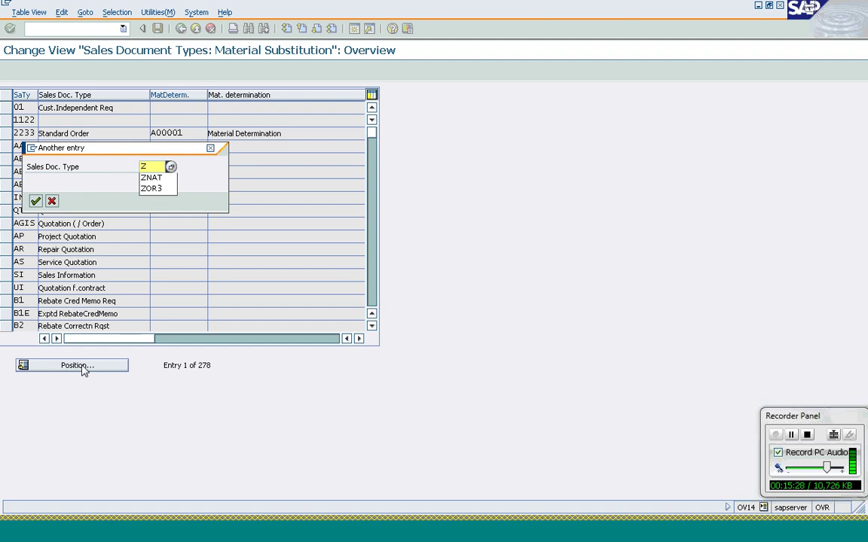
type("OR")
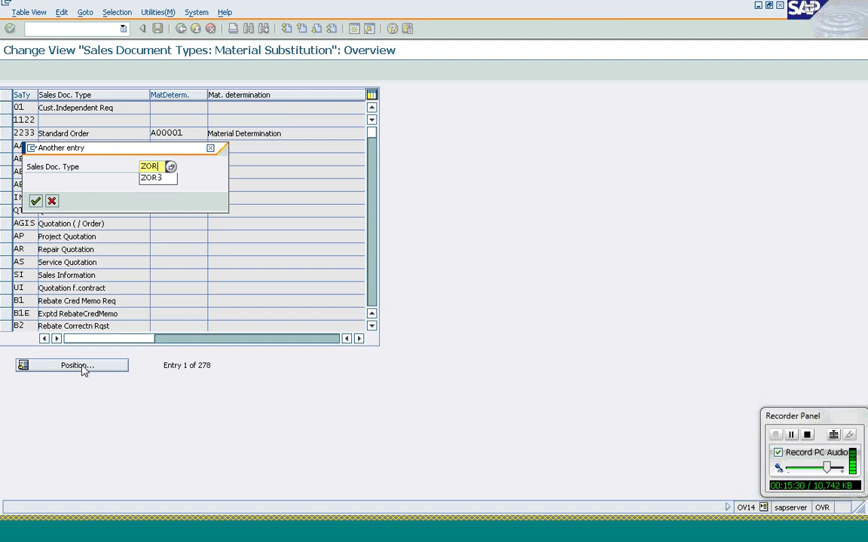
type("3")
key("Return")
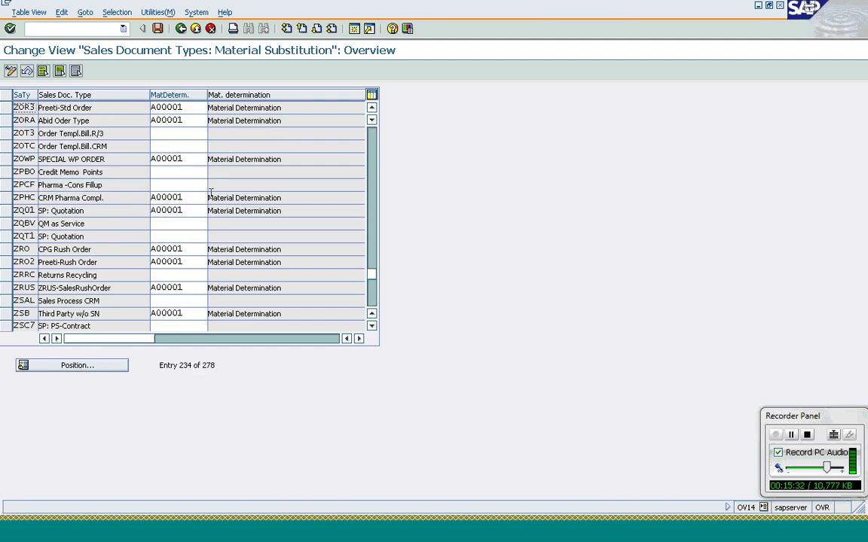
Assign material determination procedure A00002 to sales document type ZOR3.
left_click(196, 107)
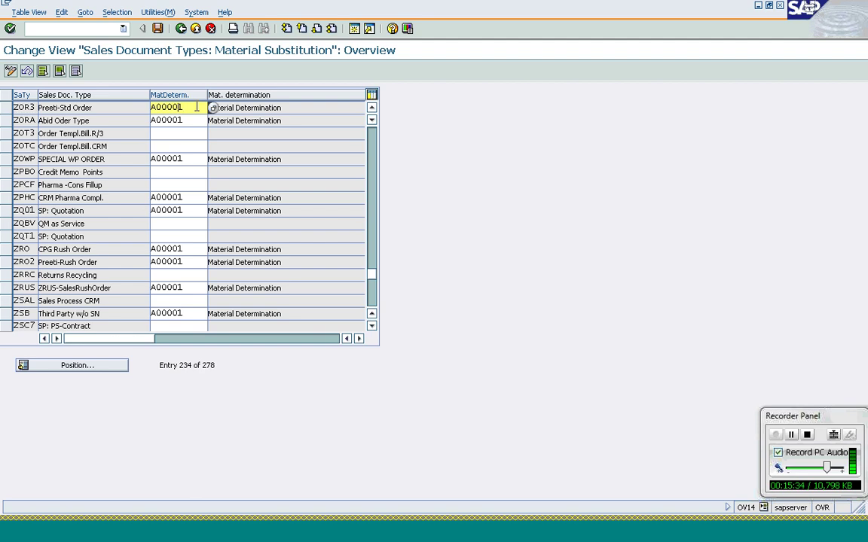
key("BackSpace")
type("2")
key("Return")
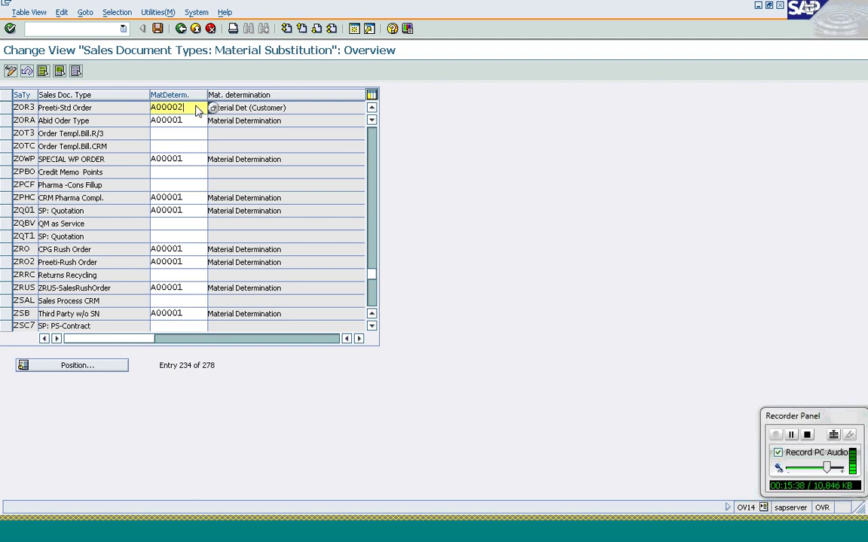
Save the procedure assignment to the proposed customizing request and return to the implementation guide.
left_click(158, 29)
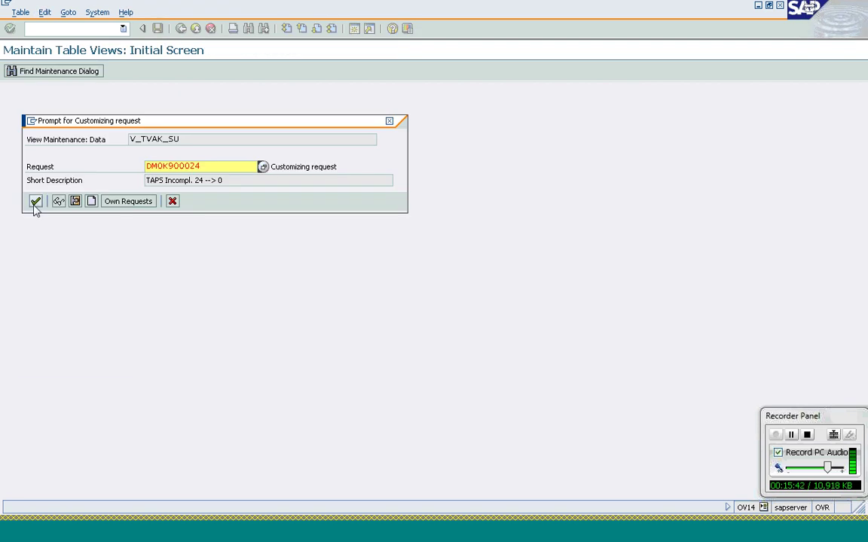
left_click(34, 202)
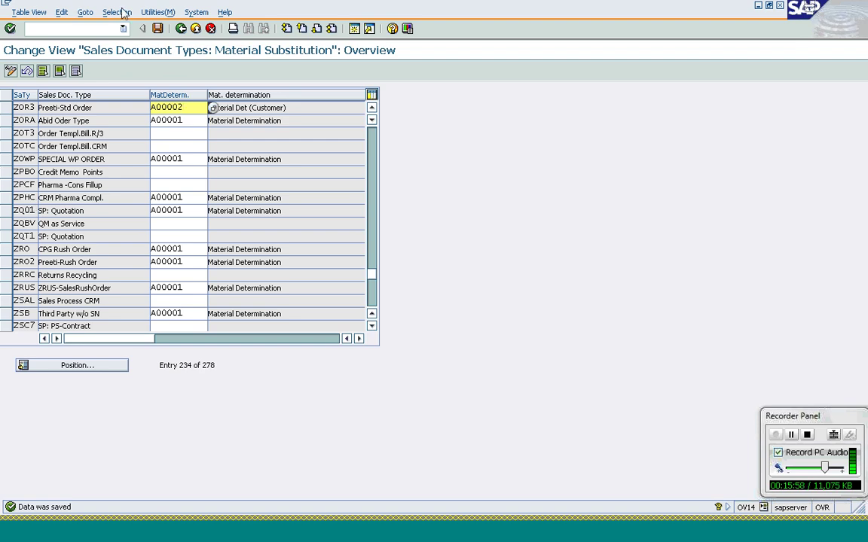
left_click(157, 30)
left_click(183, 38)
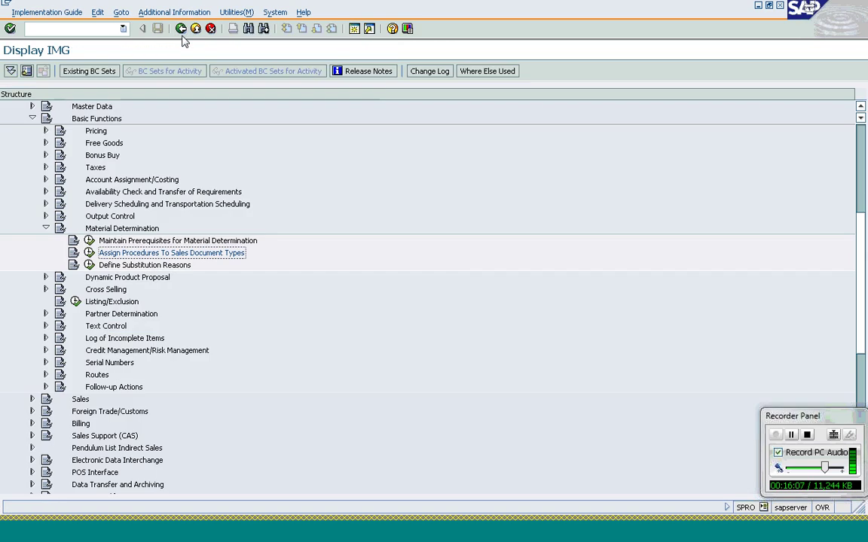
Switch to the SAP Easy Access session and start creating a material determination record under the Sales and Distribution product master data.
key("alt+Tab")
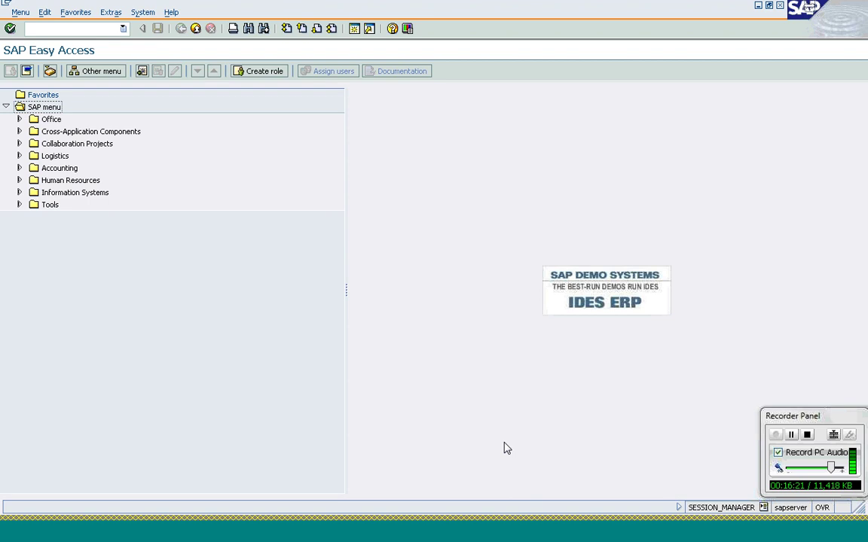
left_click(19, 156)
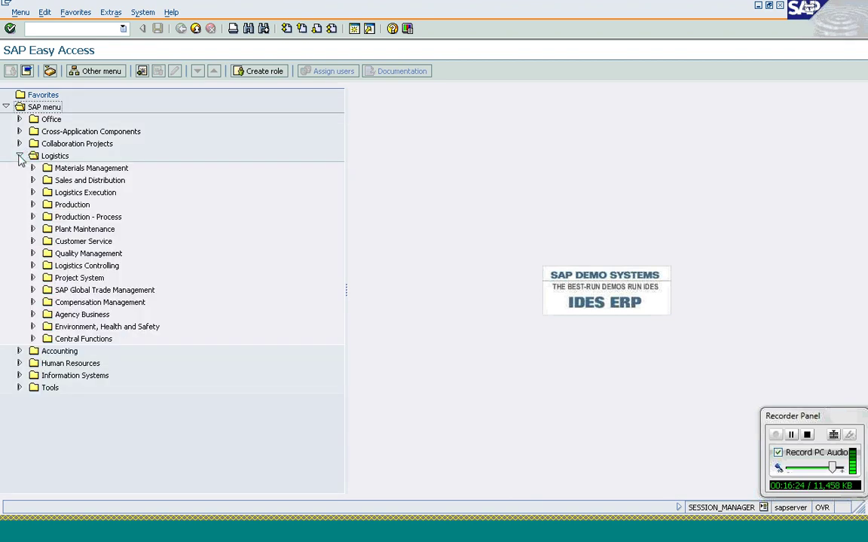
left_click(32, 181)
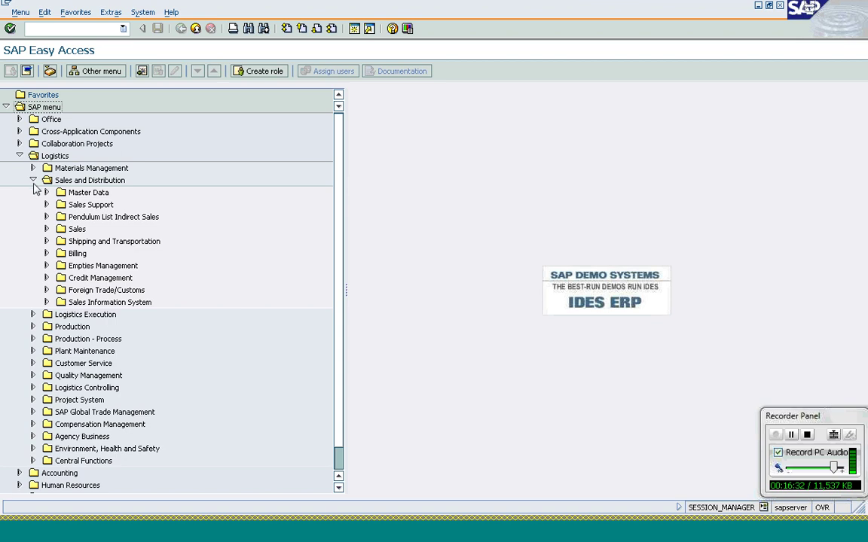
left_click(46, 192)
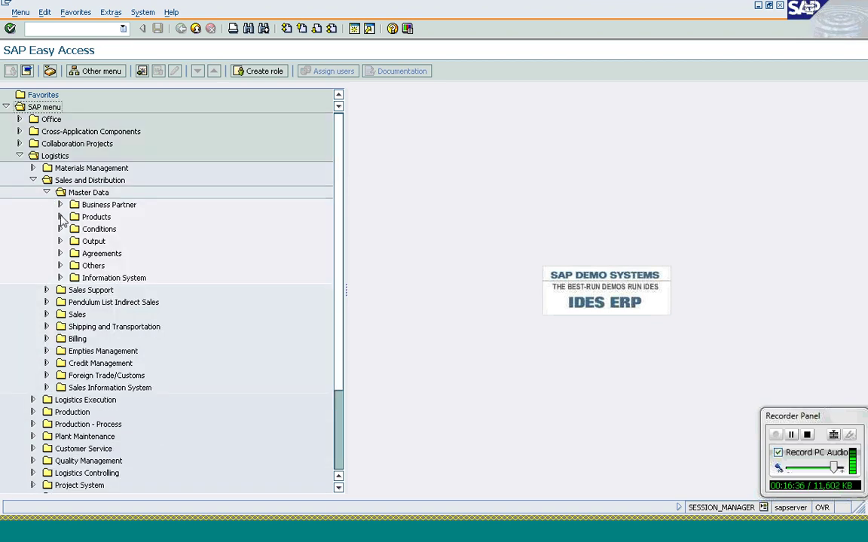
left_click(60, 217)
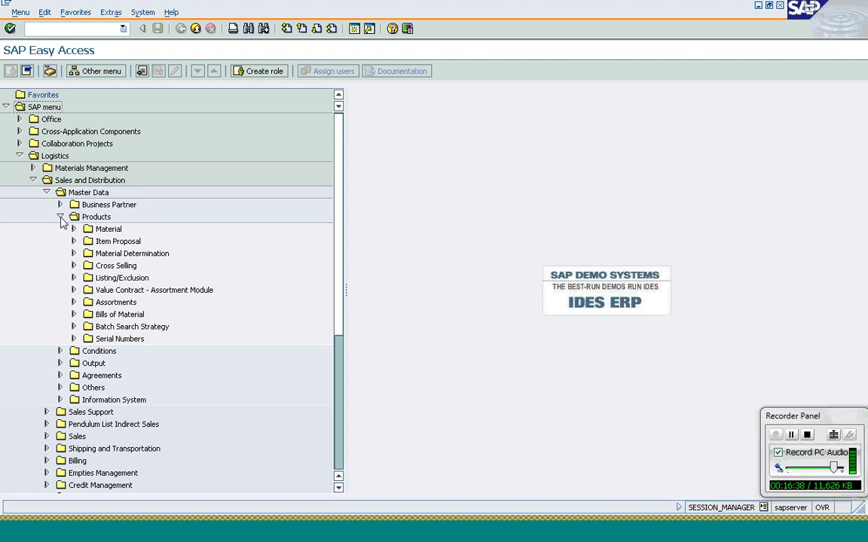
left_click(73, 254)
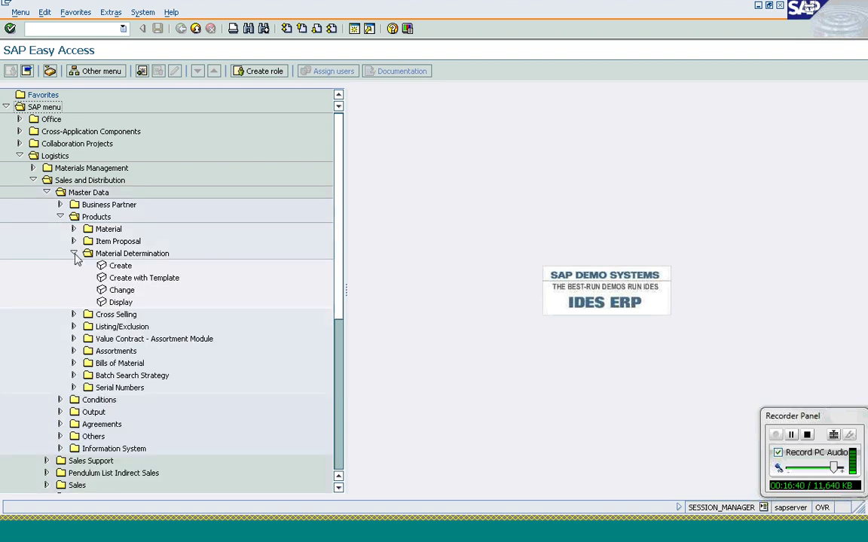
double_click(110, 269)
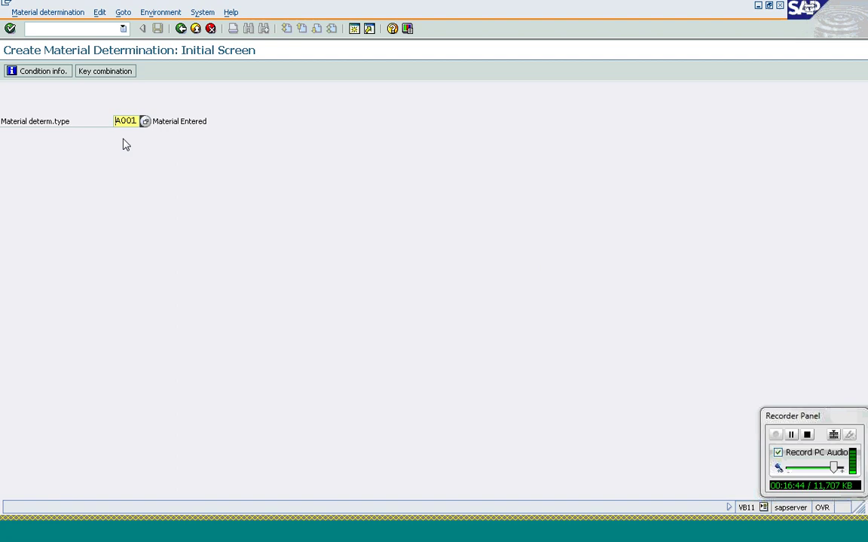
Set the material determination type to A002 and choose the key combination Sales org./Distr. Chl/Customer/MatEntered.
type("2")
key("Return")
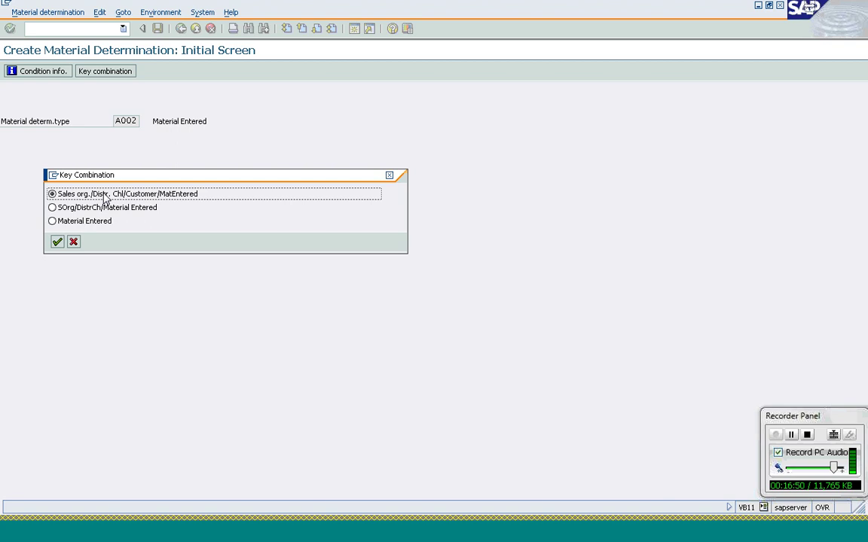
left_click_drag(125, 179, 296, 128)
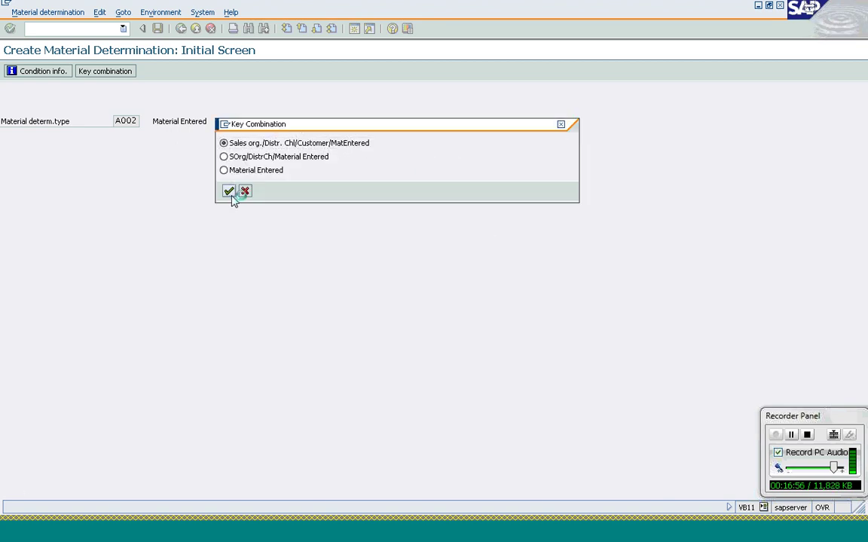
left_click(232, 194)
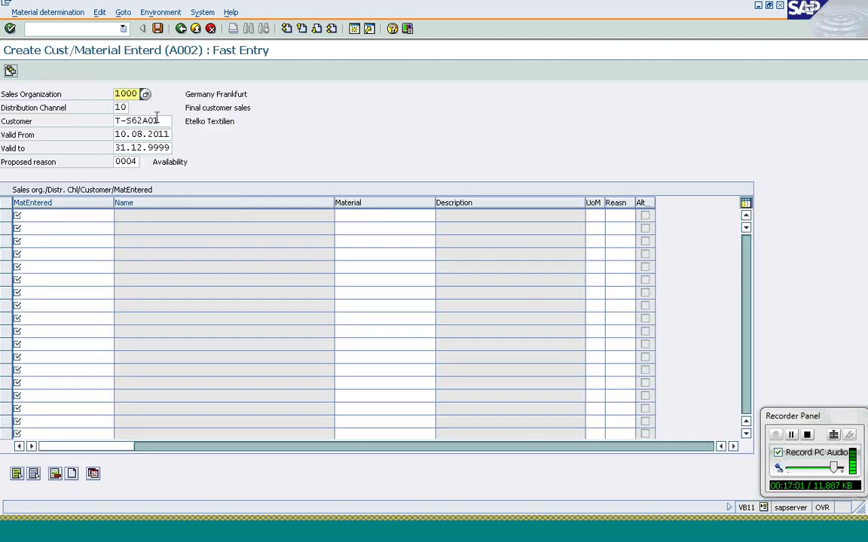
Enter a material determination line that substitutes material T-AT103 for the entered material Dummy.
left_click(160, 121)
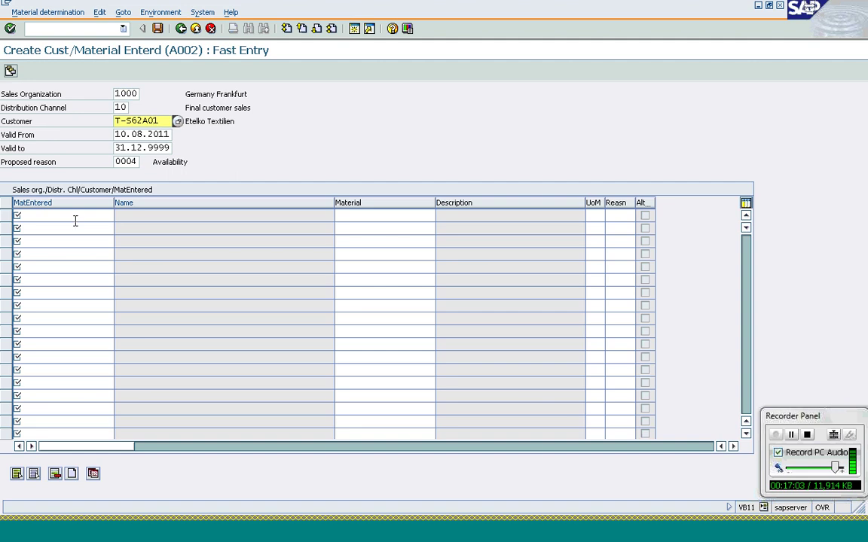
left_click(75, 216)
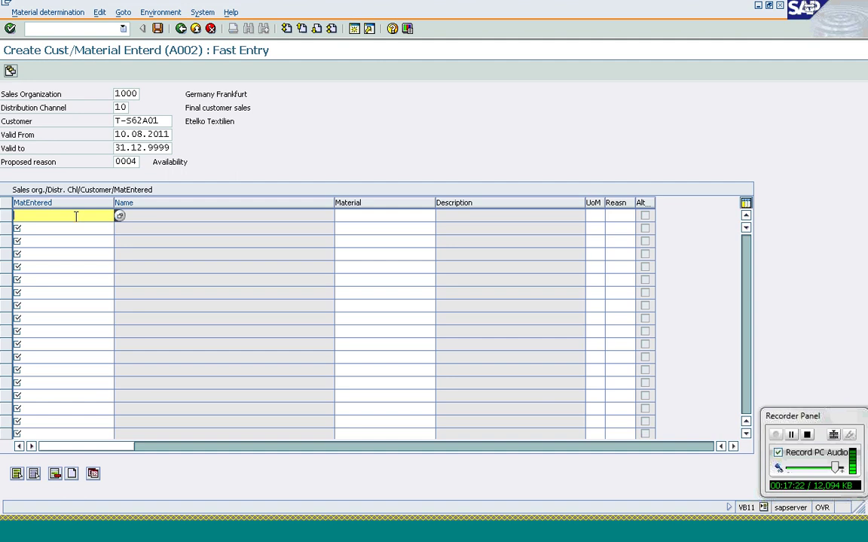
type("Dummy")
key("Tab")
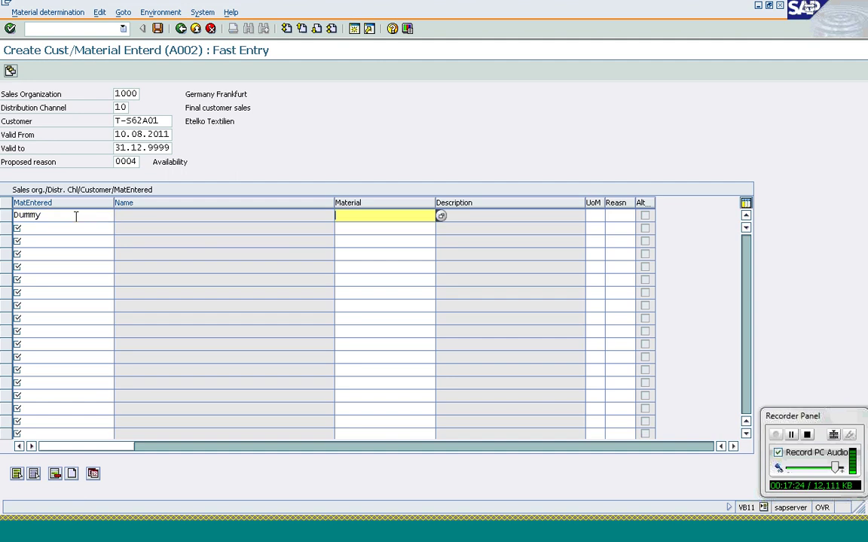
type("t-")
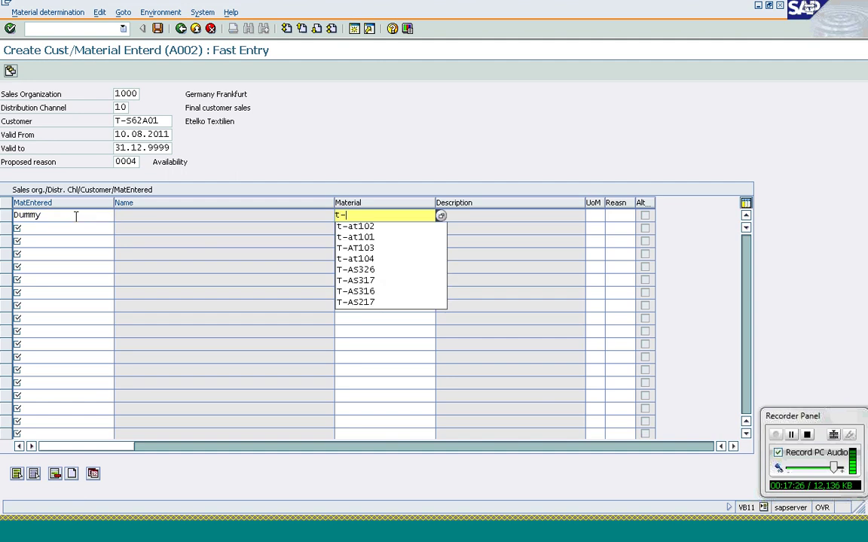
type("at10")
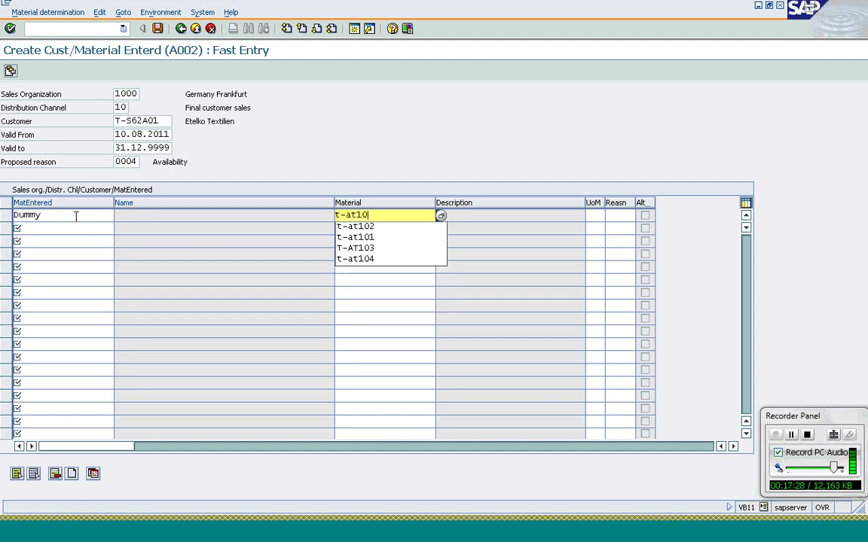
type("3")
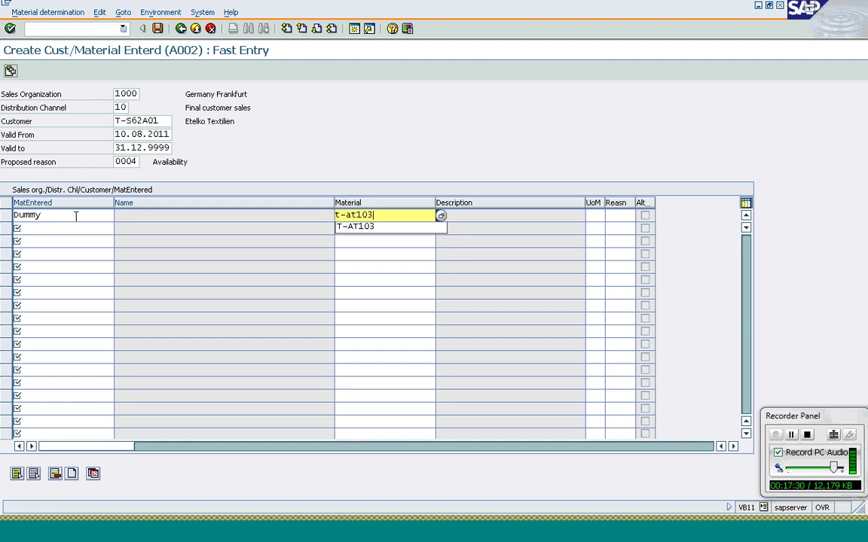
key("Return")
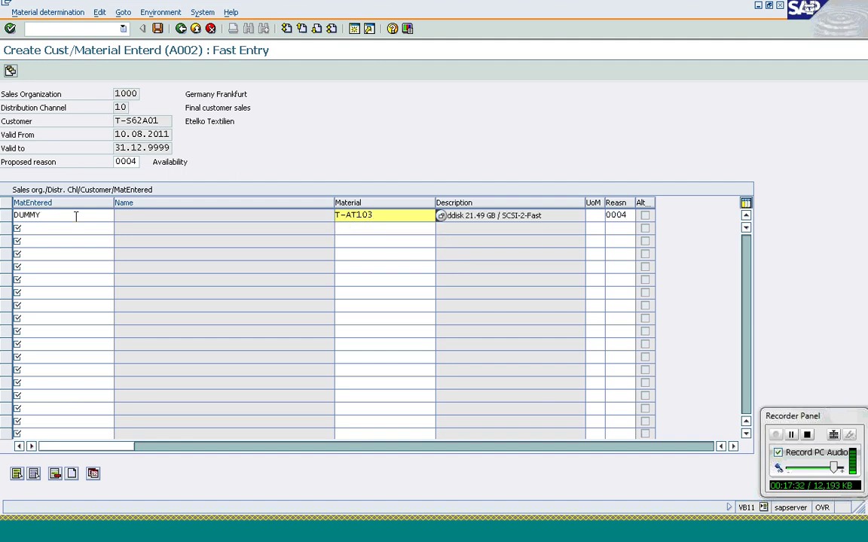
Change the entered material in the T-AT103 line to Original.
left_click(76, 215)
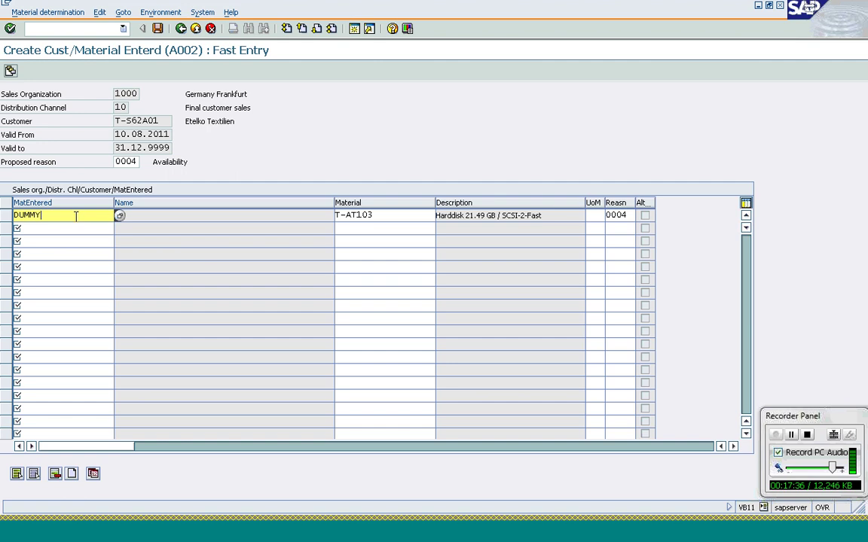
double_click(76, 216)
type("original")
key("Return")
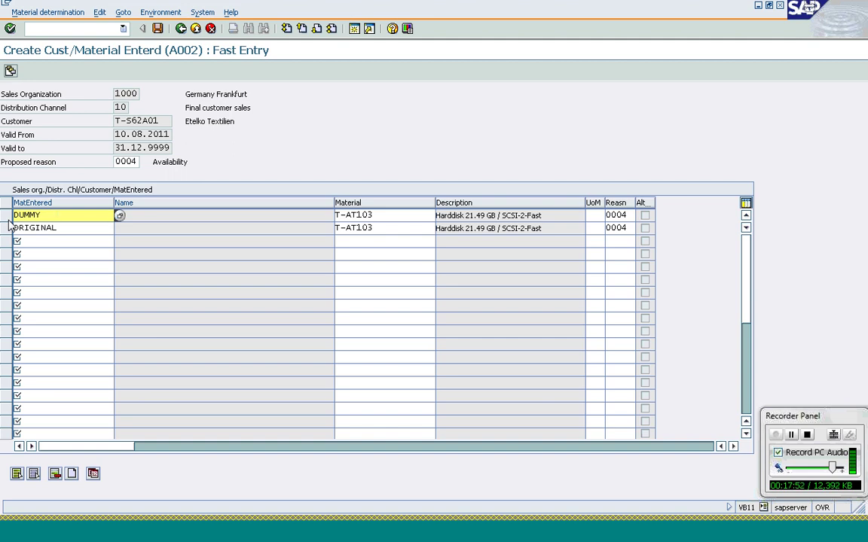
Delete the DUMMY line from the fast entry table and confirm the deletion.
left_click(9, 217)
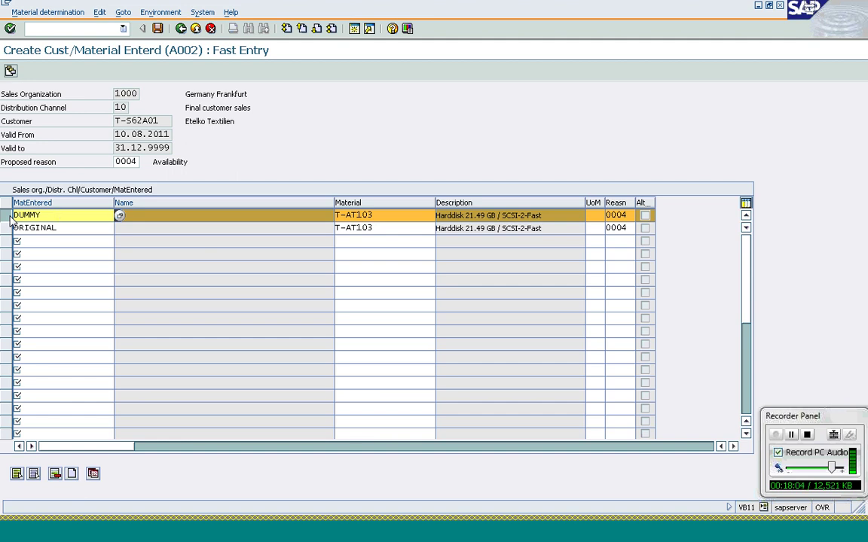
left_click(59, 473)
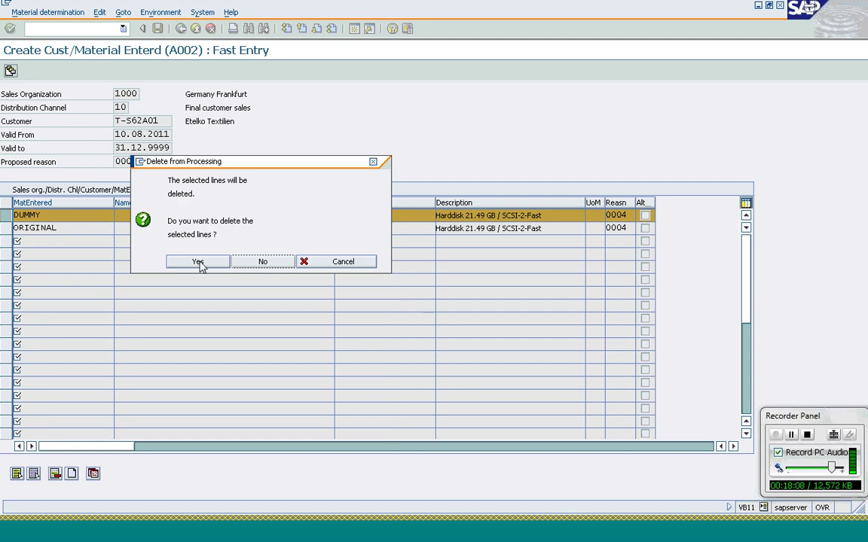
left_click(197, 262)
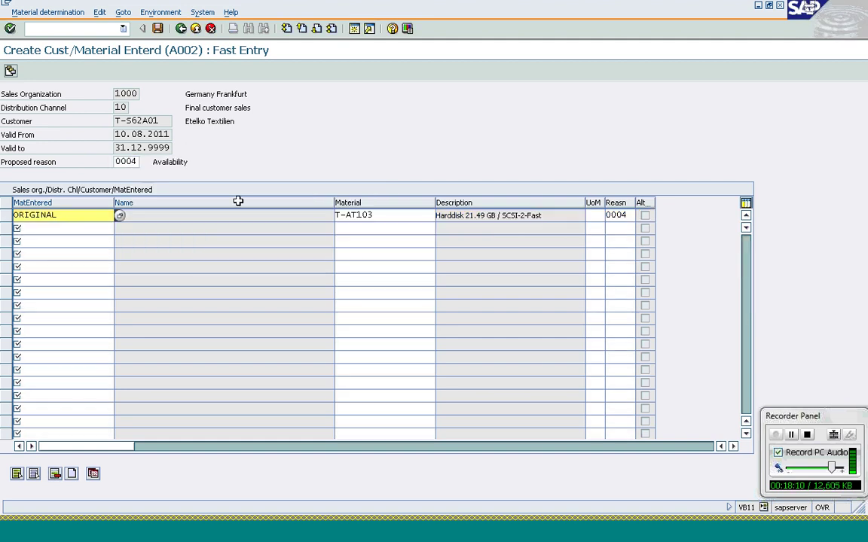
Set the proposed substitution reason to 0001, Advertising campaign.
left_click(134, 161)
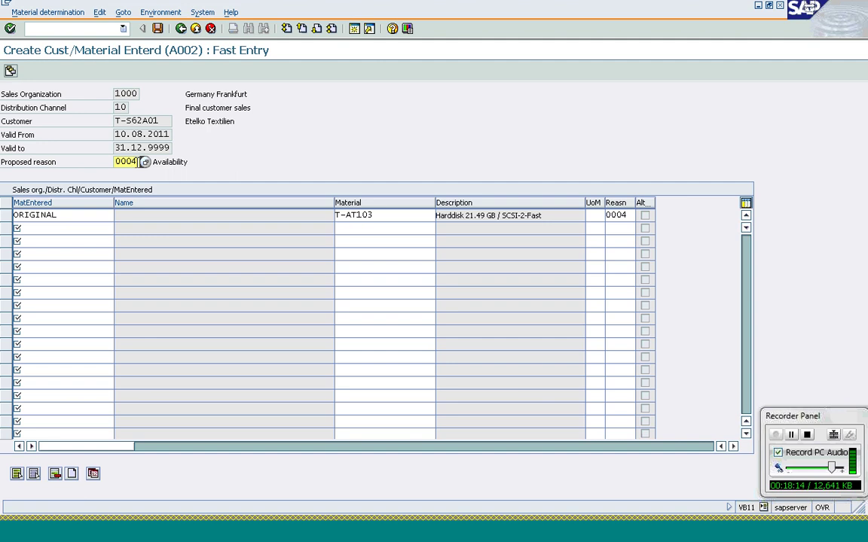
left_click(68, 216)
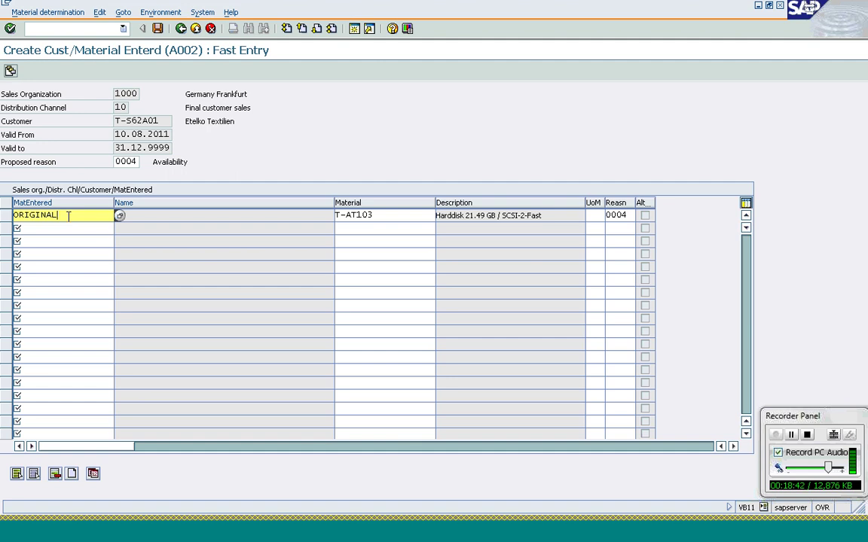
left_click(137, 161)
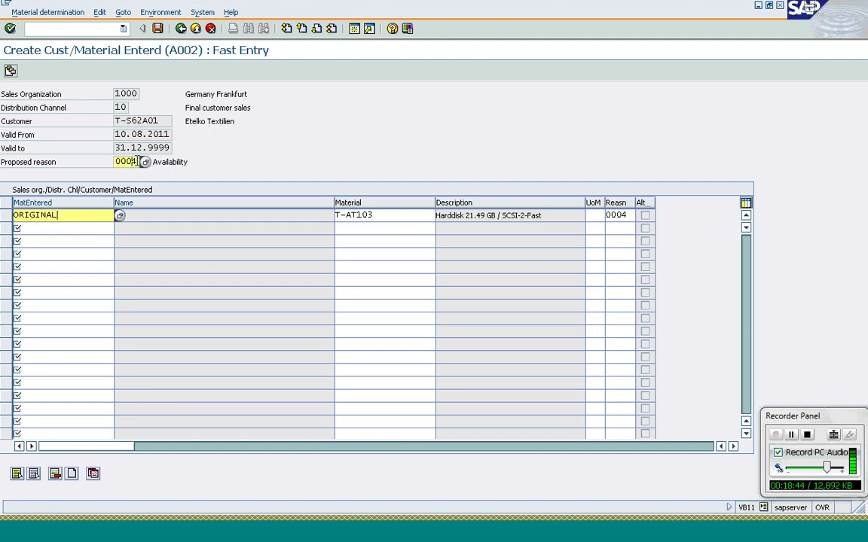
key("BackSpace")
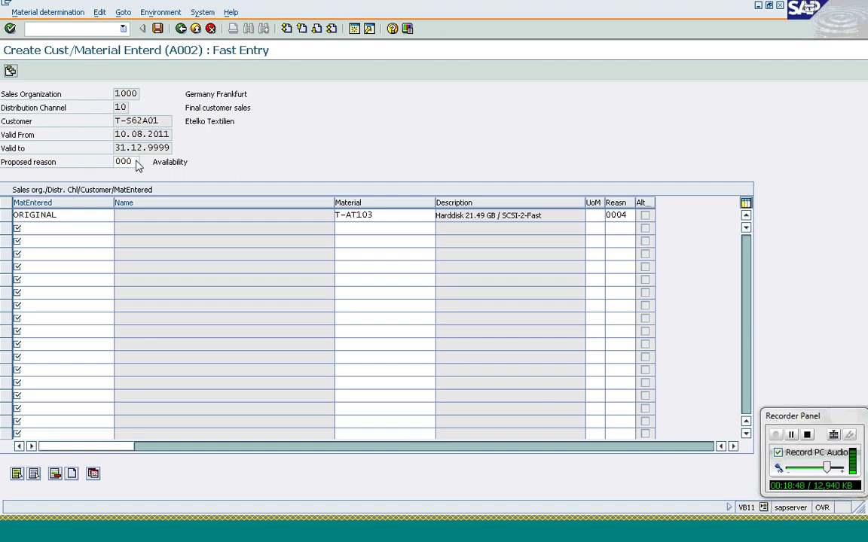
left_click(136, 160)
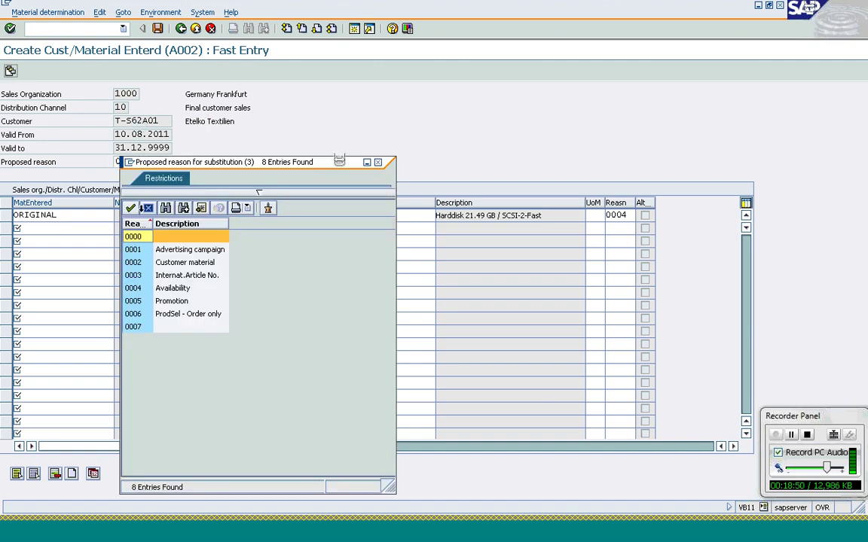
left_click(135, 253)
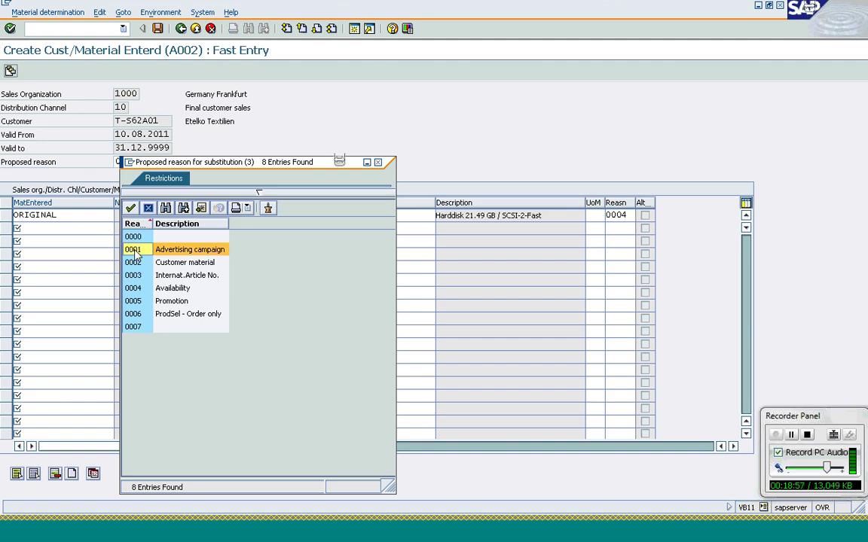
double_click(136, 253)
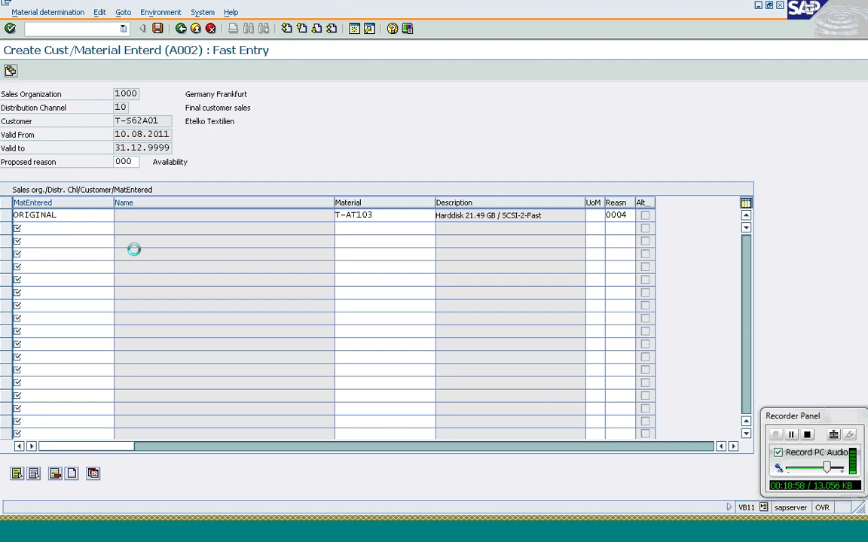
Delete the ORIGINAL line from the fast entry table and confirm the deletion.
left_click(6, 215)
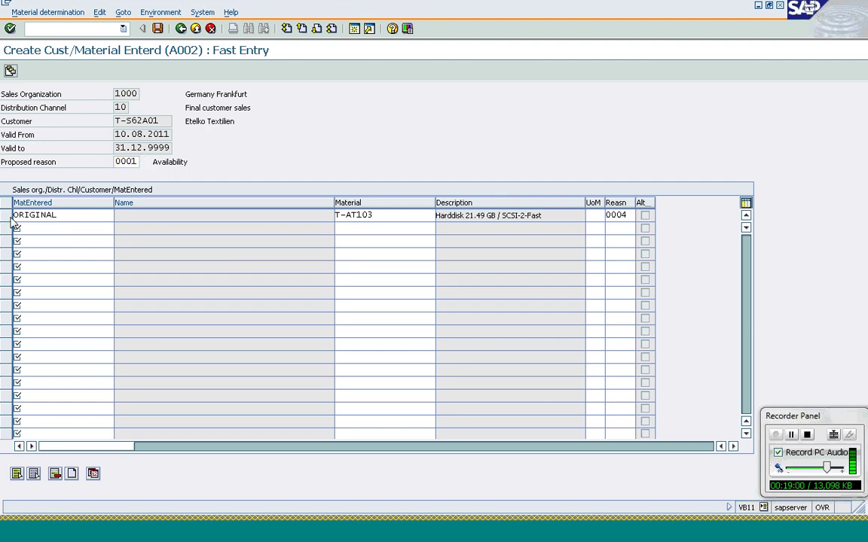
left_click(54, 474)
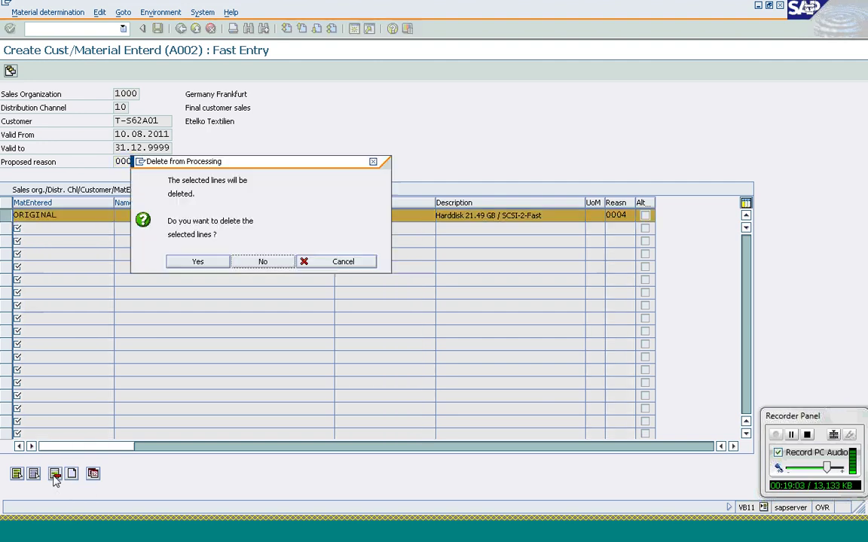
left_click(202, 262)
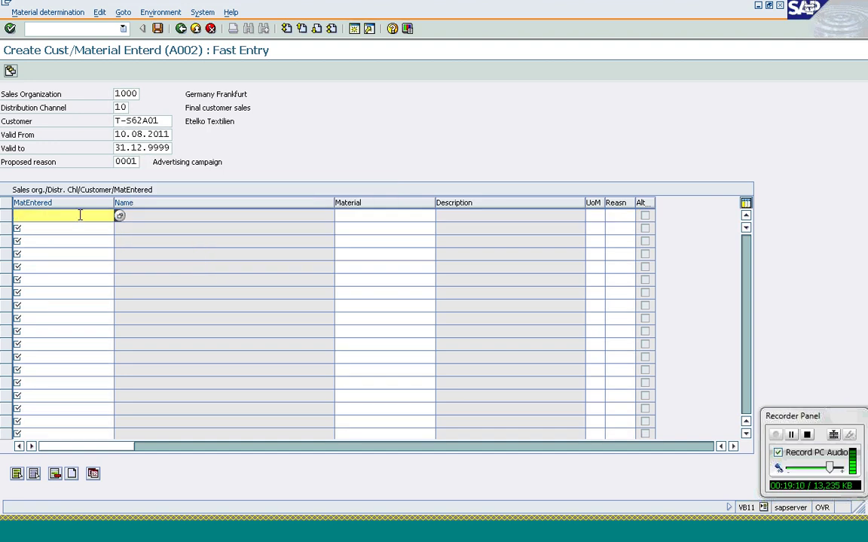
Enter a line that substitutes material T-AT102 for entered material T-AT101, and save the condition record.
type("t-at101")
key("Tab")
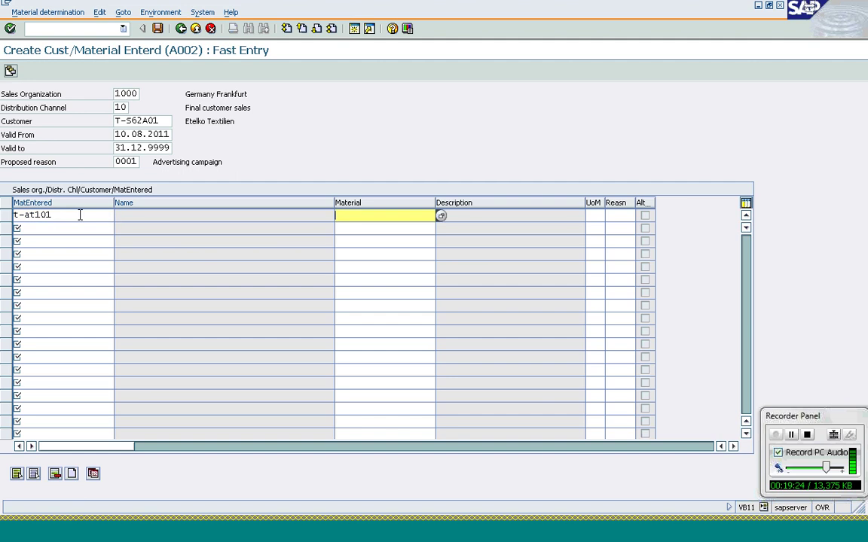
type("t")
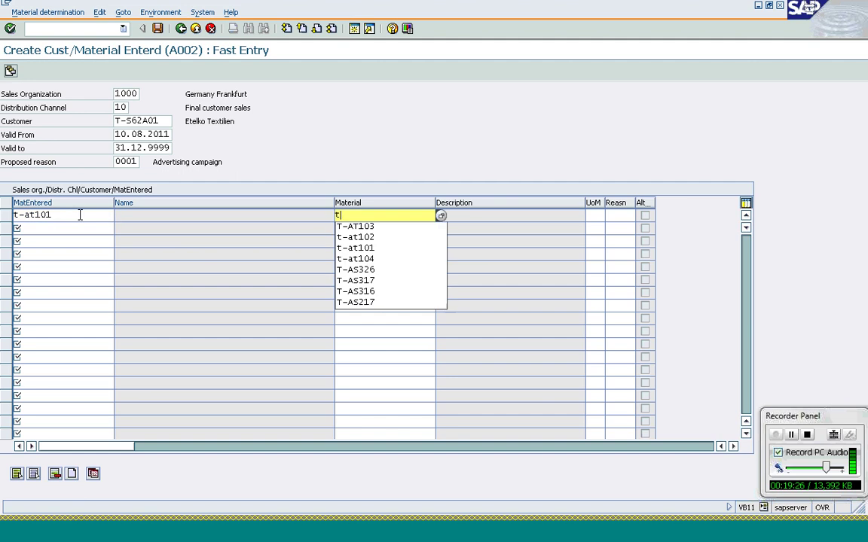
type("-at1")
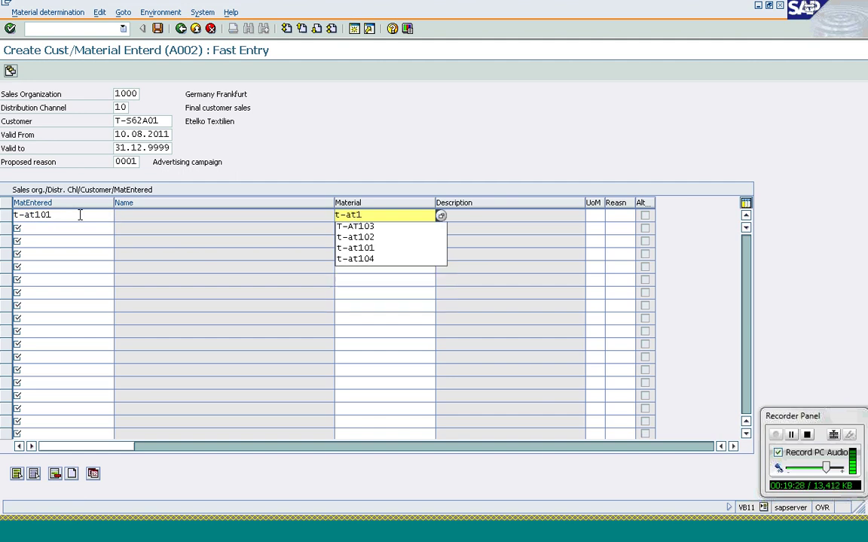
key("Down")
key("Down")
key("Return")
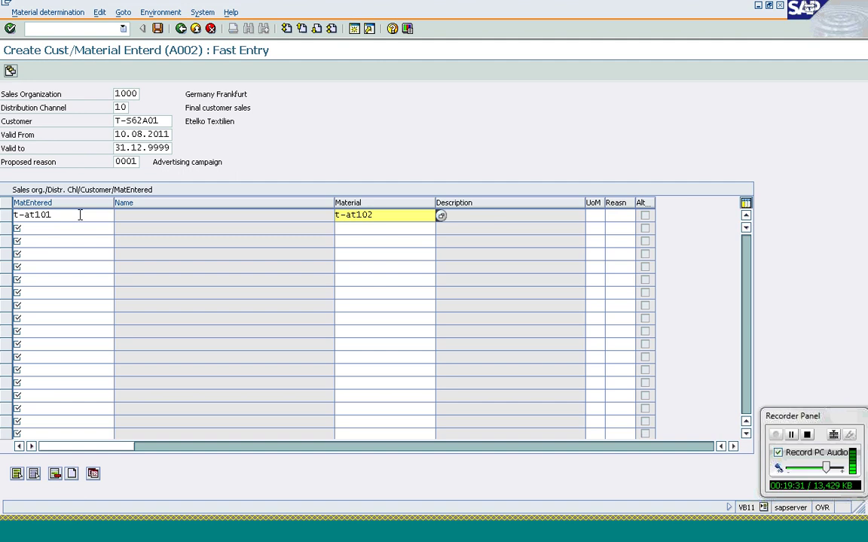
key("Return")
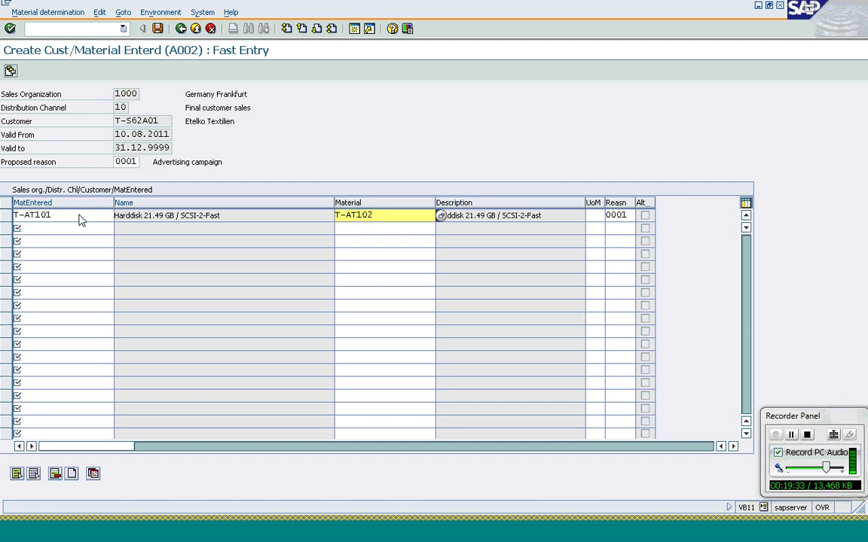
left_click(135, 162)
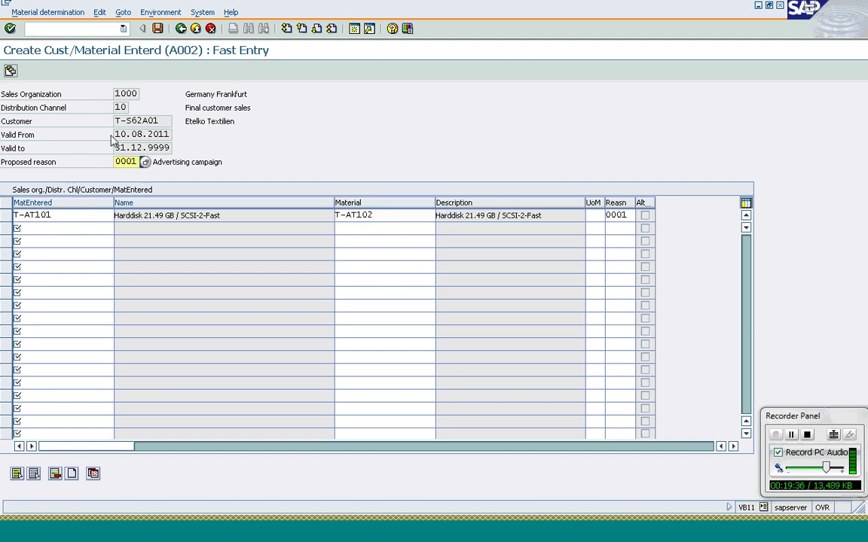
left_click(158, 28)
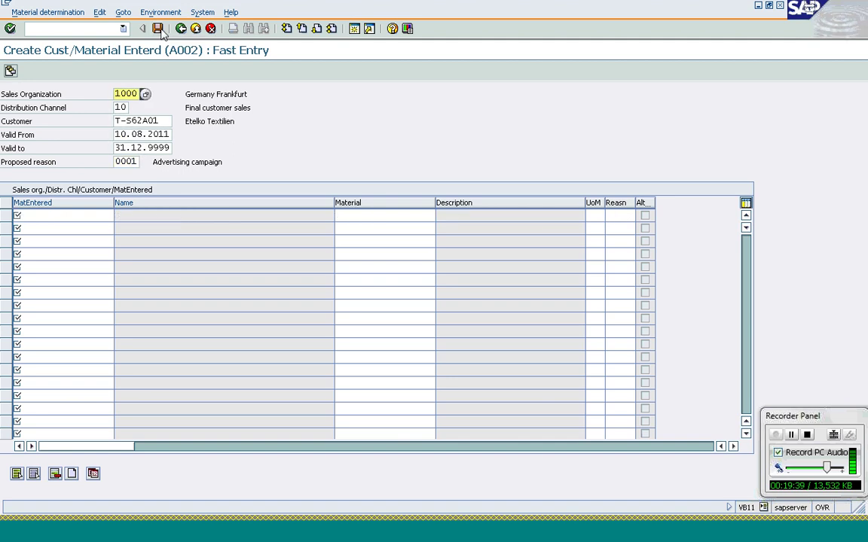
Start transaction VA01 with /nva01 and continue to a new order of type ZOR3 in sales area 1000/10/00.
left_click(61, 28)
type("/nva01")
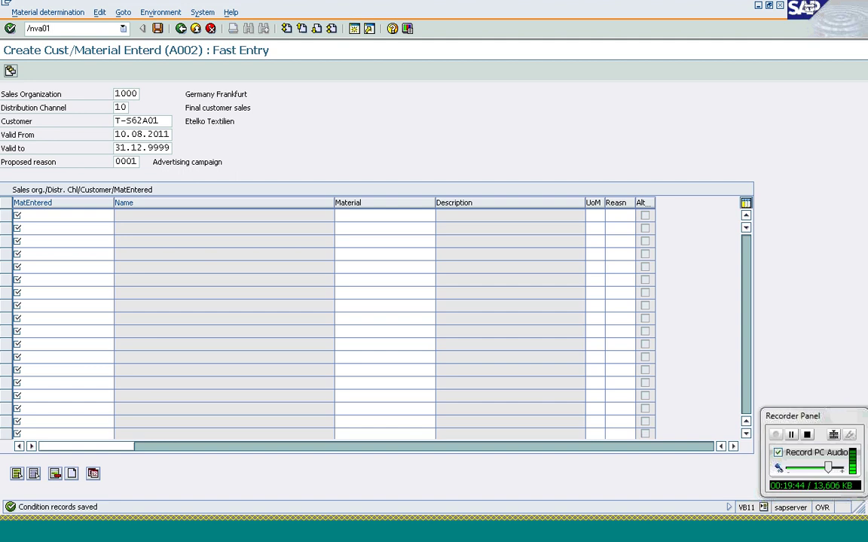
key("Return")
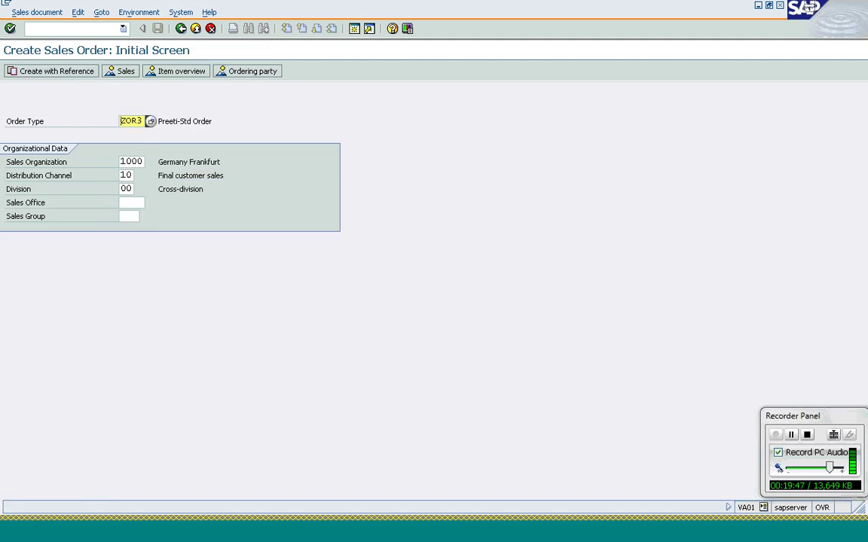
key("Return")
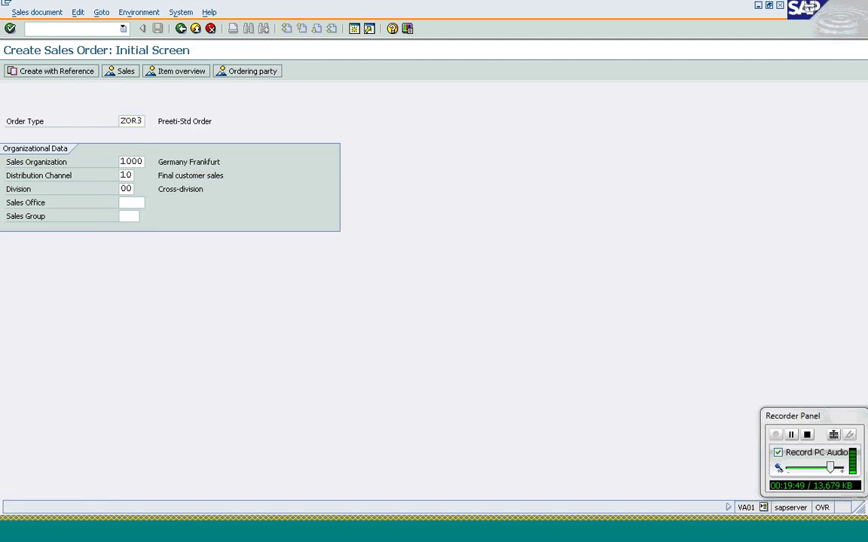
Enter the condition record's customer as the sold-to party and Matl Det as the PO number, and confirm the order header.
type("t-s62a01")
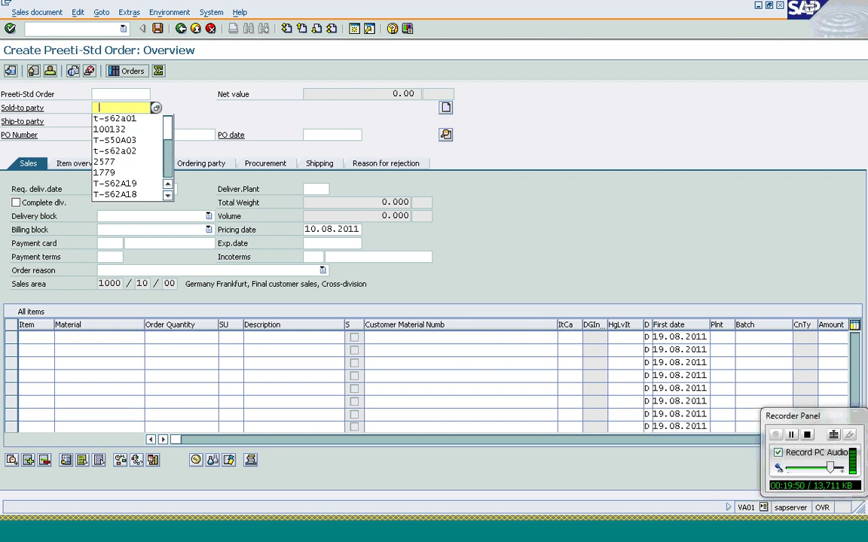
key("Tab")
key("Tab")
type("M")
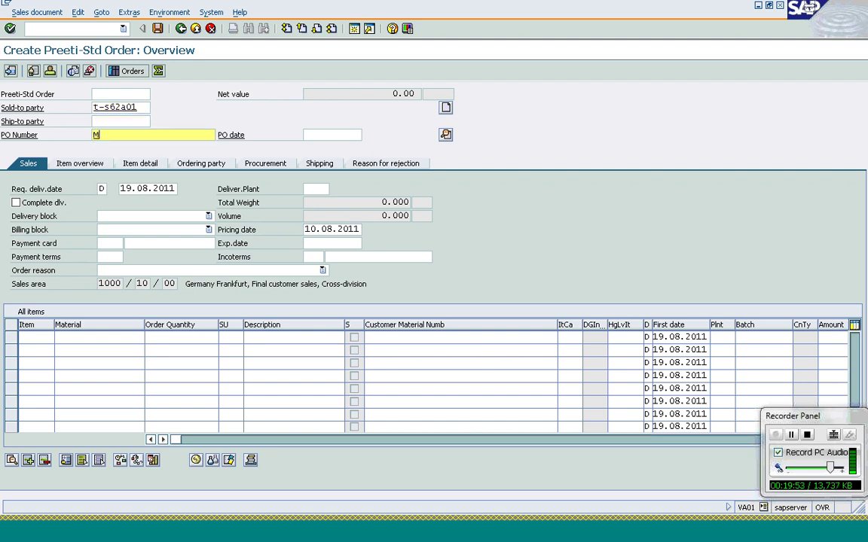
type("atl Det")
key("Return")
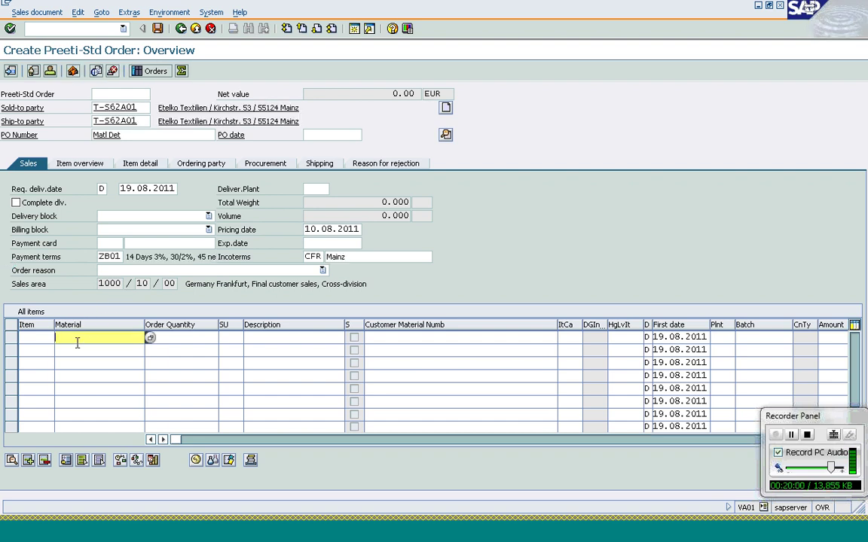
Enter material t-at101 with order quantity 1 as the order's first item and confirm the line.
key("BackSpace")
key("Down")
key("Down")
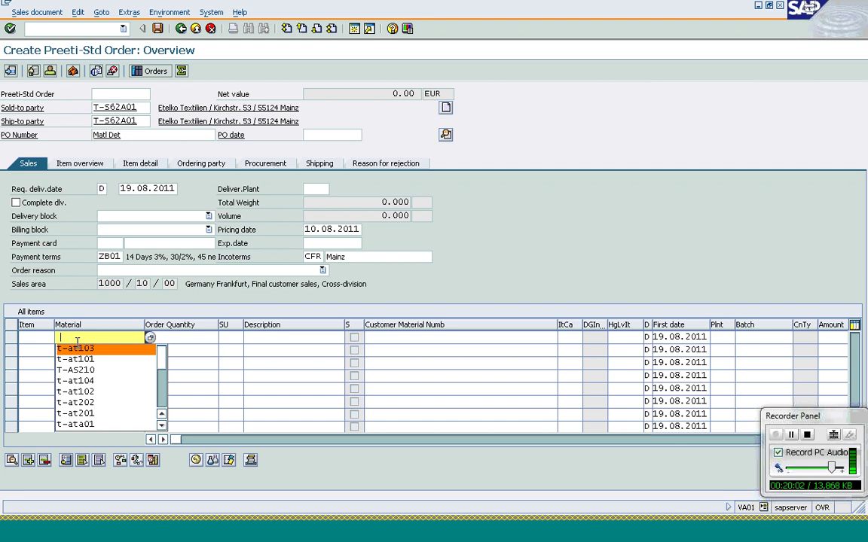
key("Return")
key("Tab")
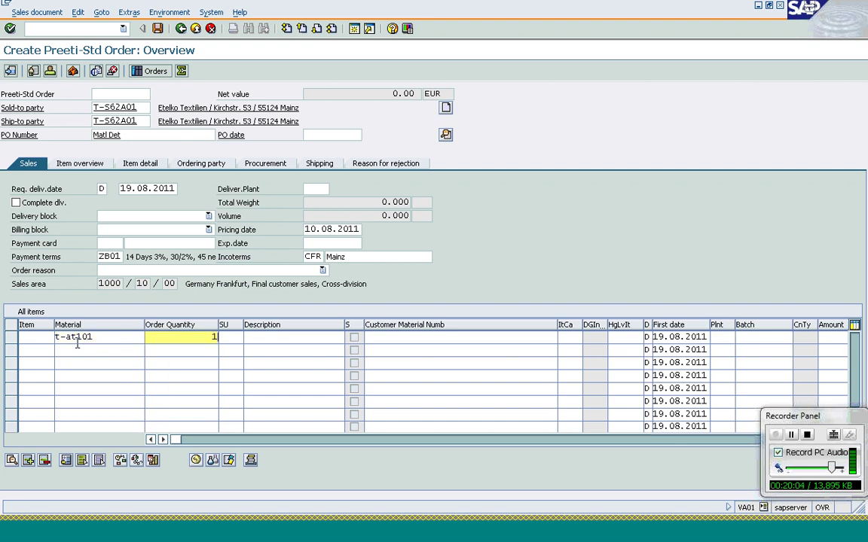
key("Return")
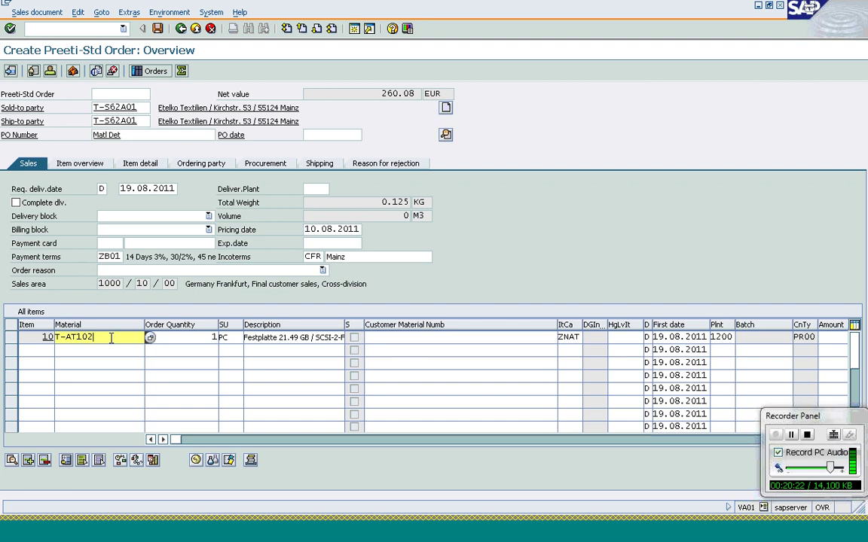
Check the material entered and substitution reason in item 10's Sales A details, and return to the order overview.
left_click(13, 341)
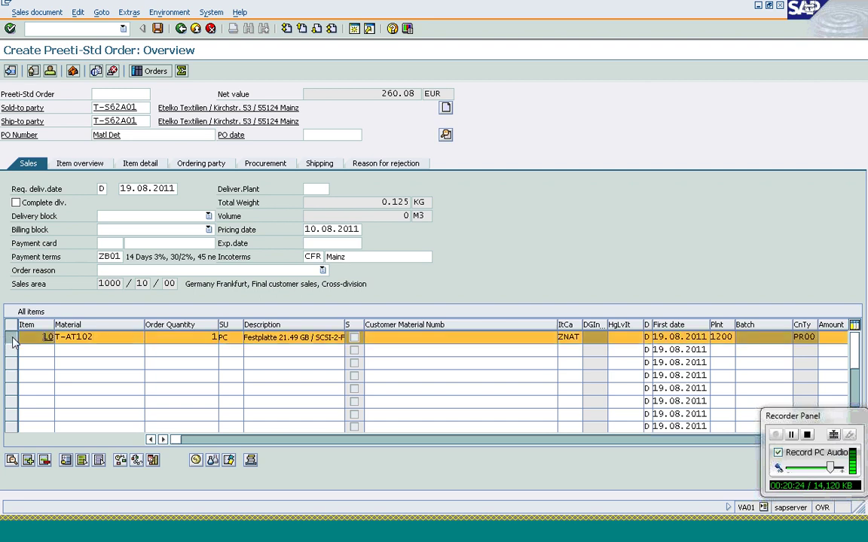
left_click(13, 460)
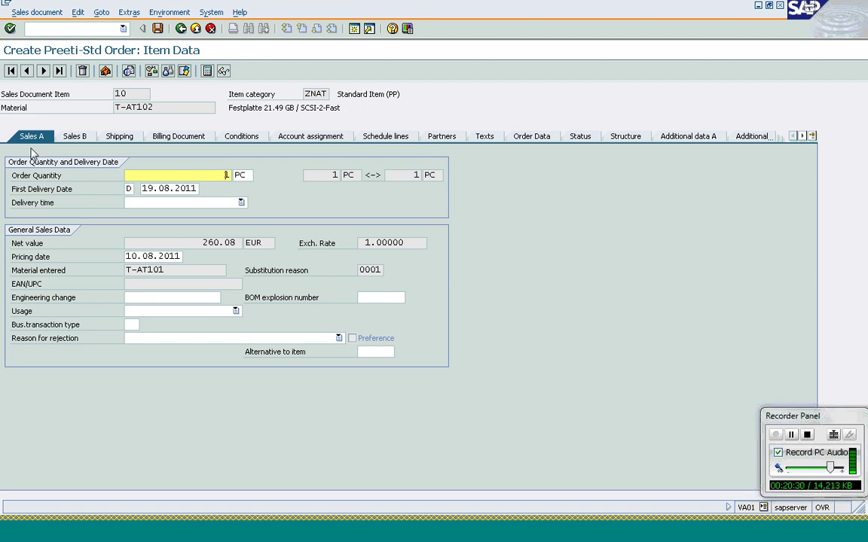
left_click(175, 269)
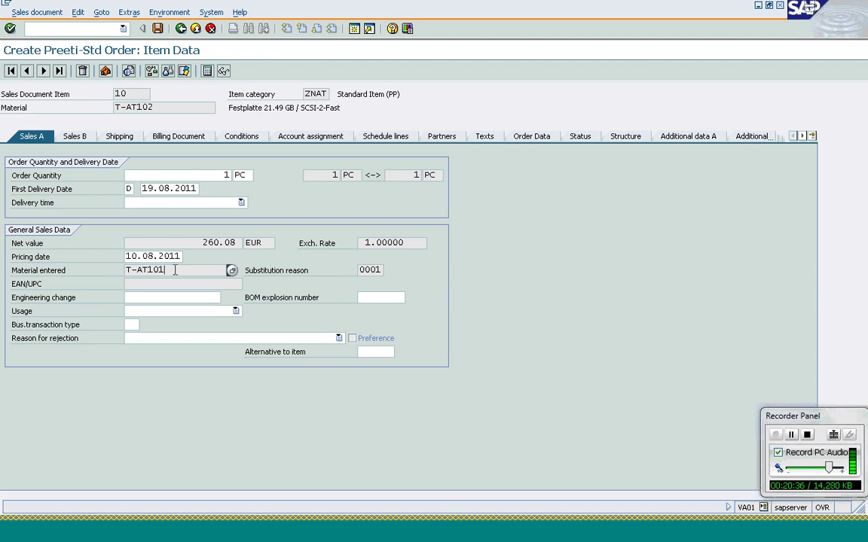
left_click(56, 273)
left_click(177, 270)
left_click(181, 29)
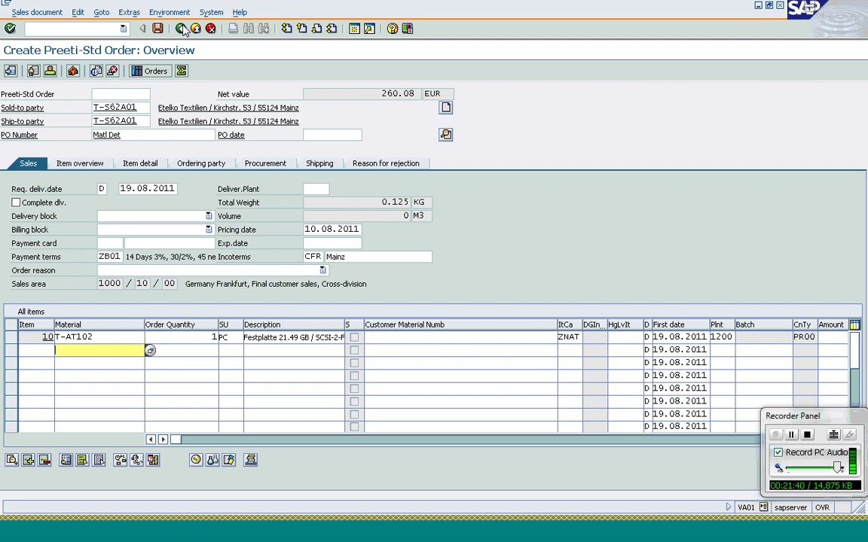
Change the sold-to party to the second Etelko Textilien customer number and accept the proposed payer and ship-to party.
left_click(135, 107)
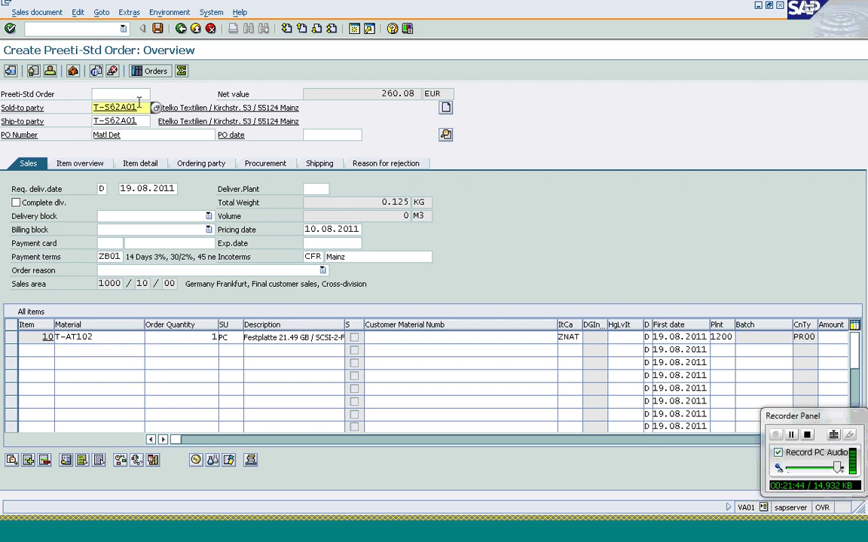
key("shift+Home")
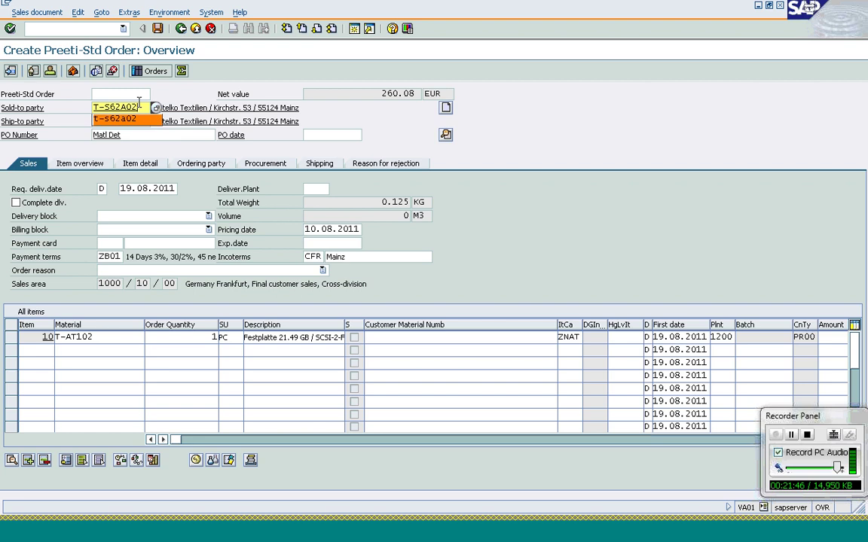
type("t-s62a02")
key("Tab")
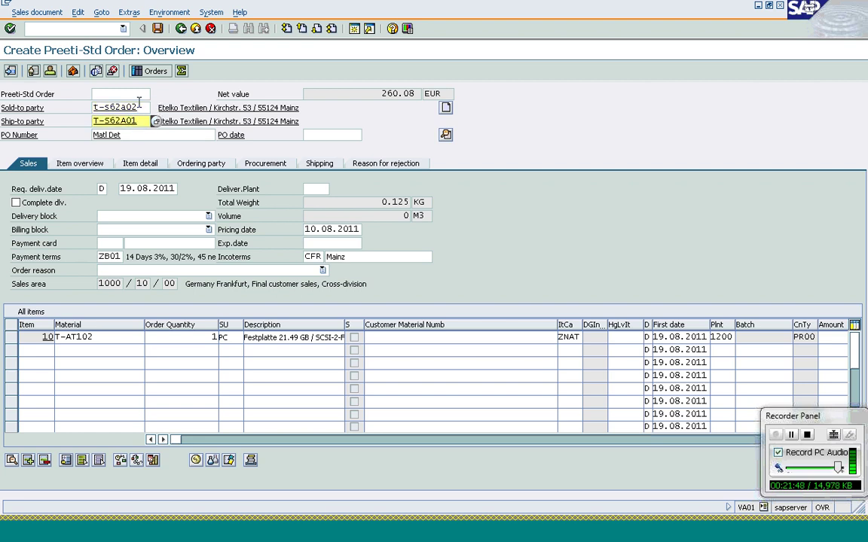
key("Return")
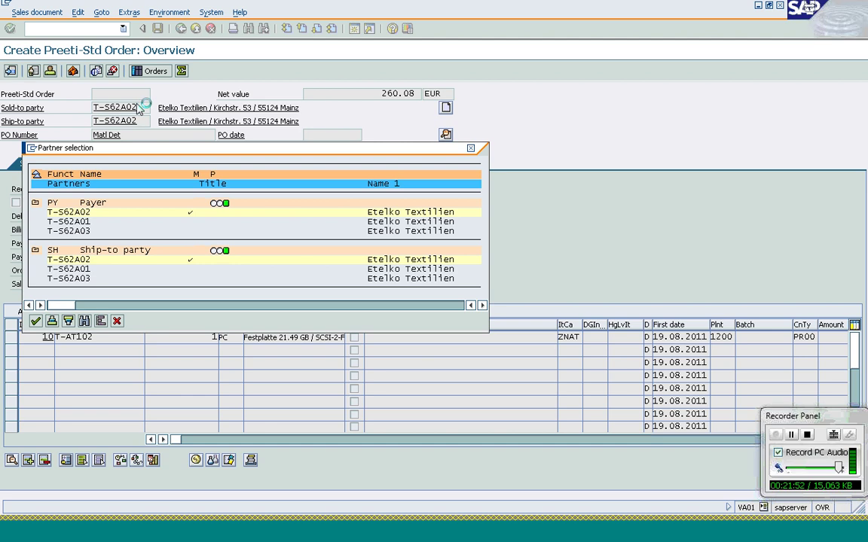
key("Return")
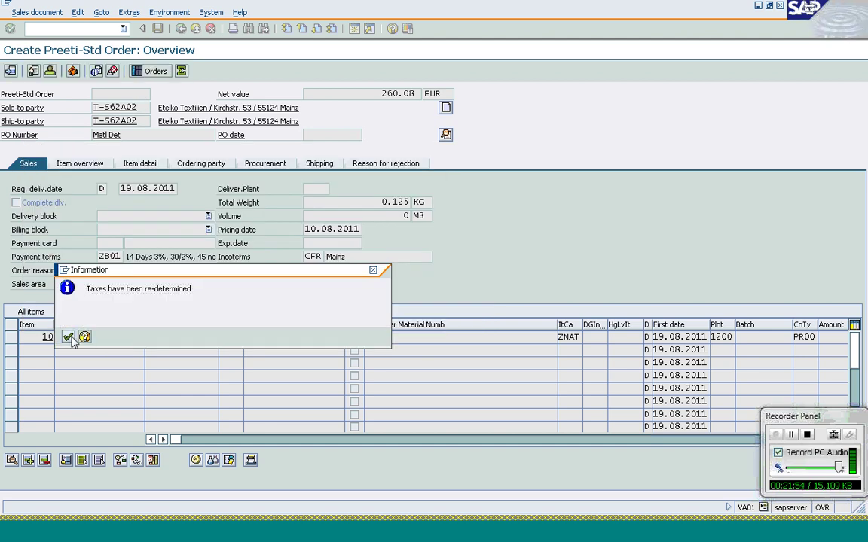
Redetermine the routes and shipping for all items and the plant/shipping point, acknowledging the tax and pricing messages.
left_click(69, 338)
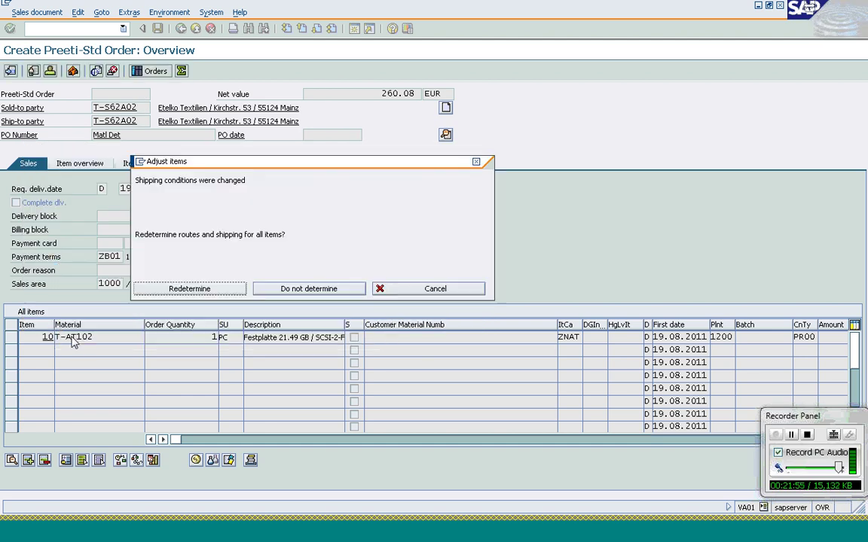
left_click(212, 291)
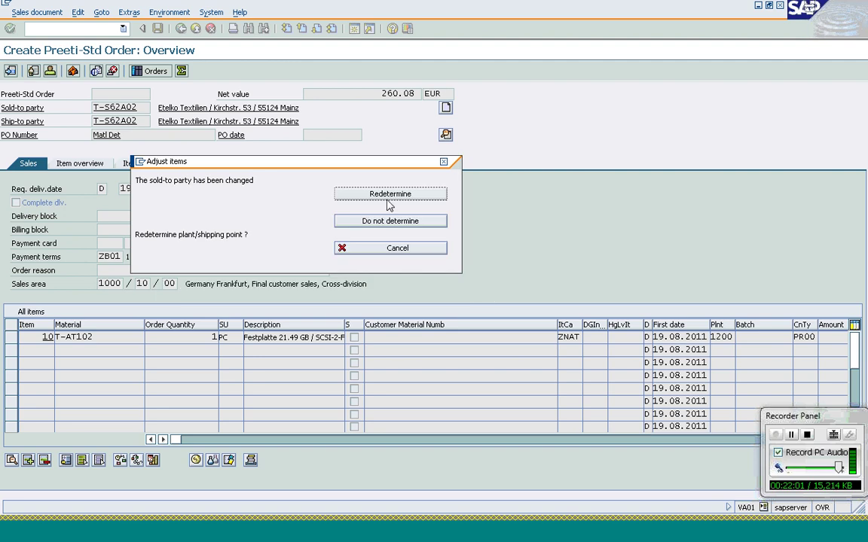
left_click(386, 197)
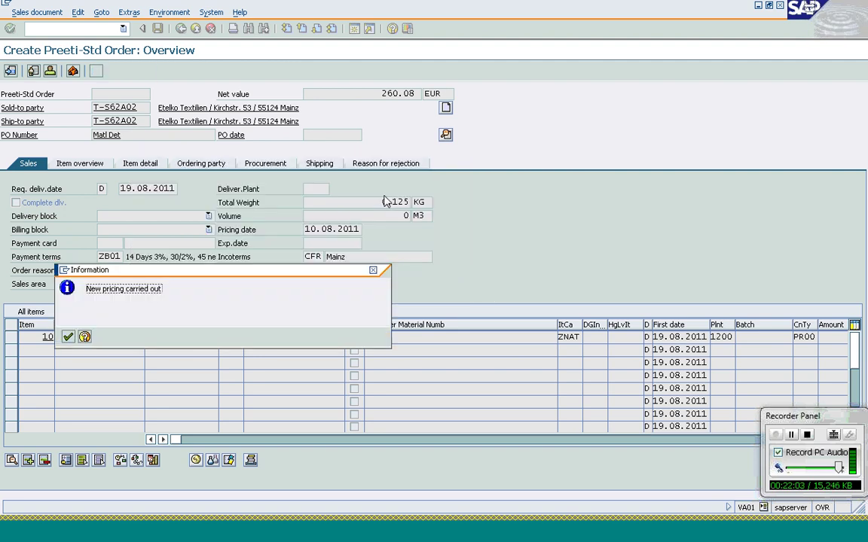
left_click(67, 338)
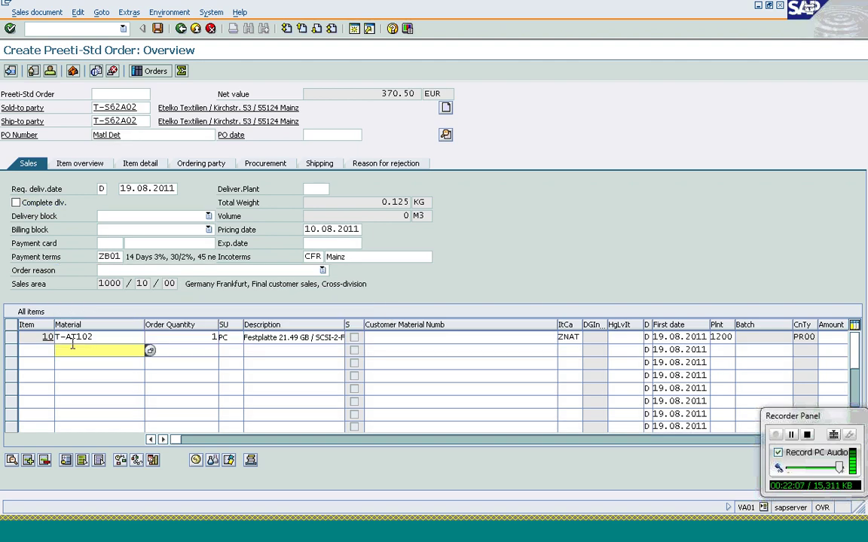
Add material t-at101 with order quantity 1 as the order's second item and confirm the line.
type("t")
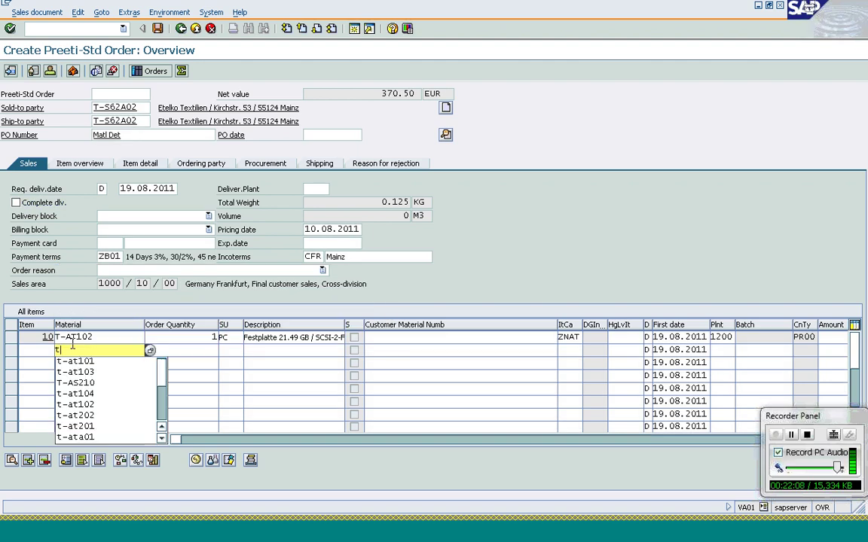
key("Down")
key("Return")
key("Tab")
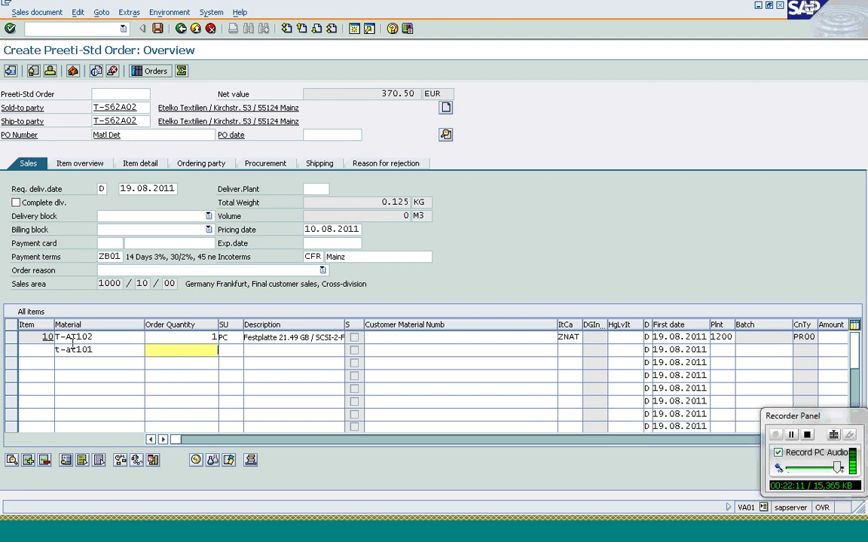
type("1")
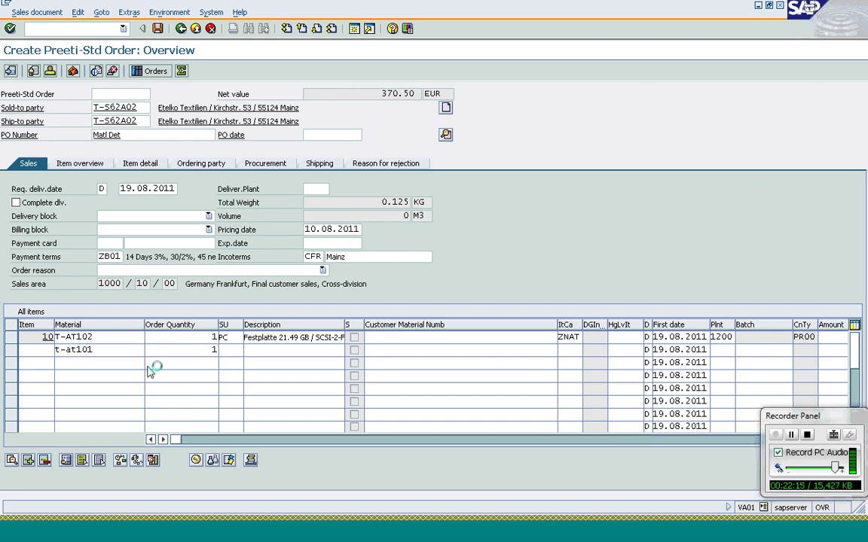
key("Return")
left_click(184, 351)
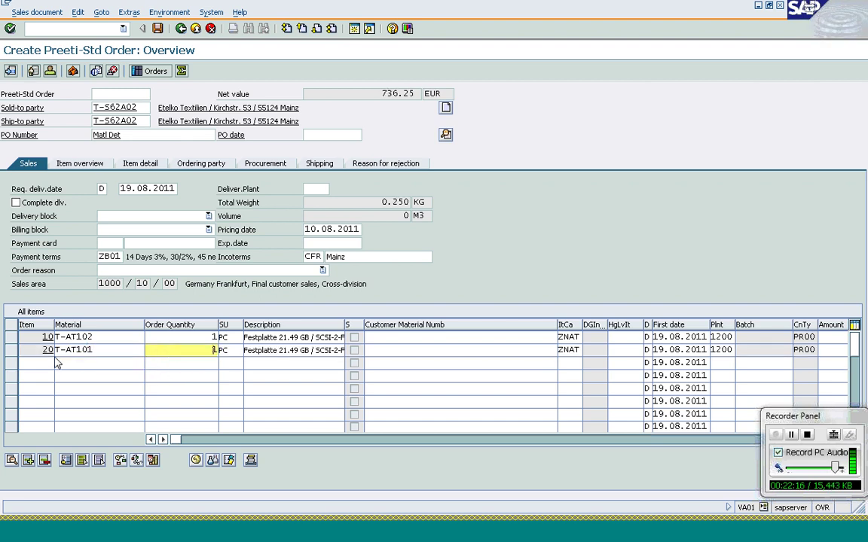
Compare the materials of items 10 and 20 to check whether substitution applies to the changed customer.
left_click(11, 351)
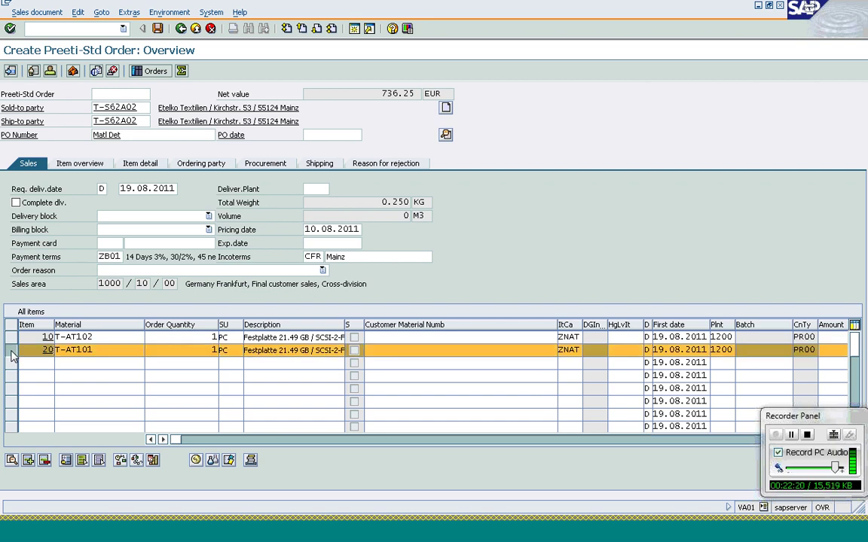
left_click(103, 337)
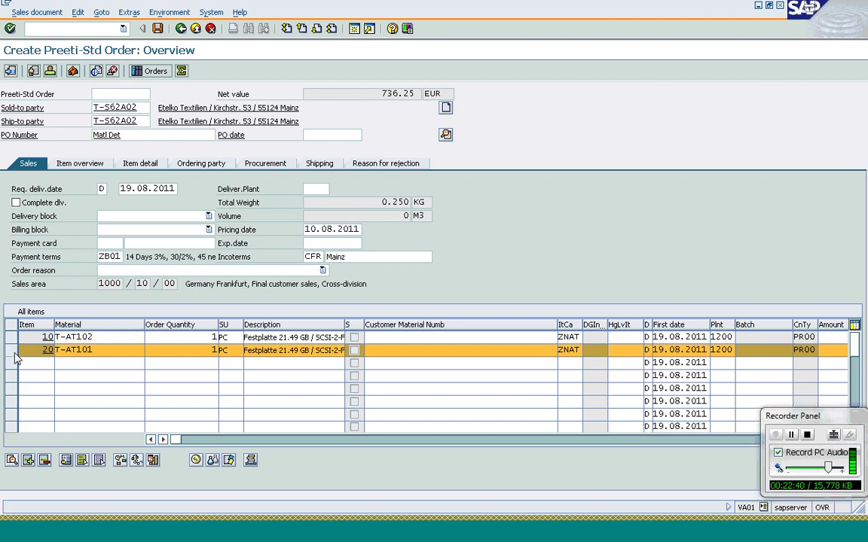
key("Return")
left_click(125, 351)
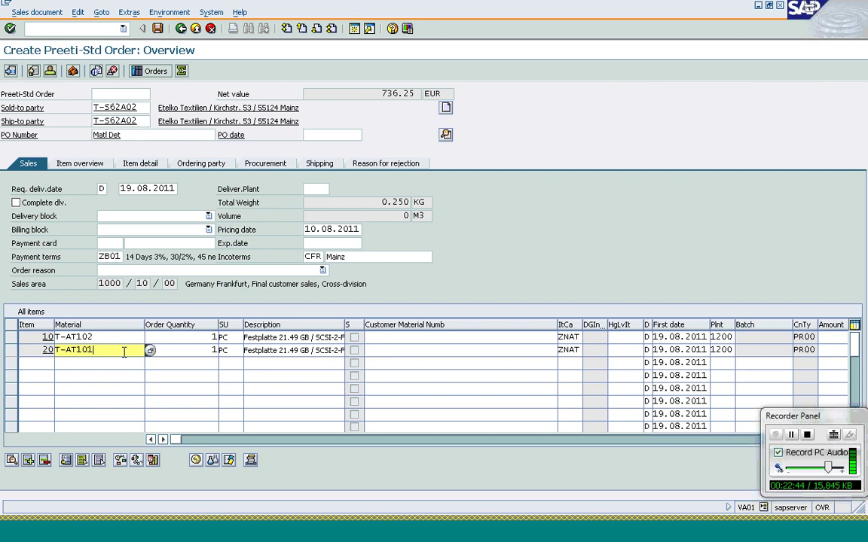
left_click(236, 536)
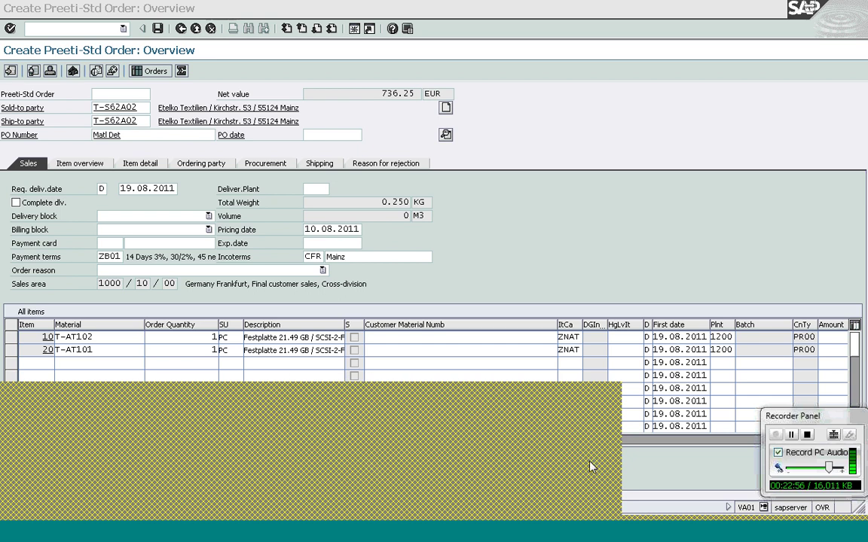
left_click(552, 472)
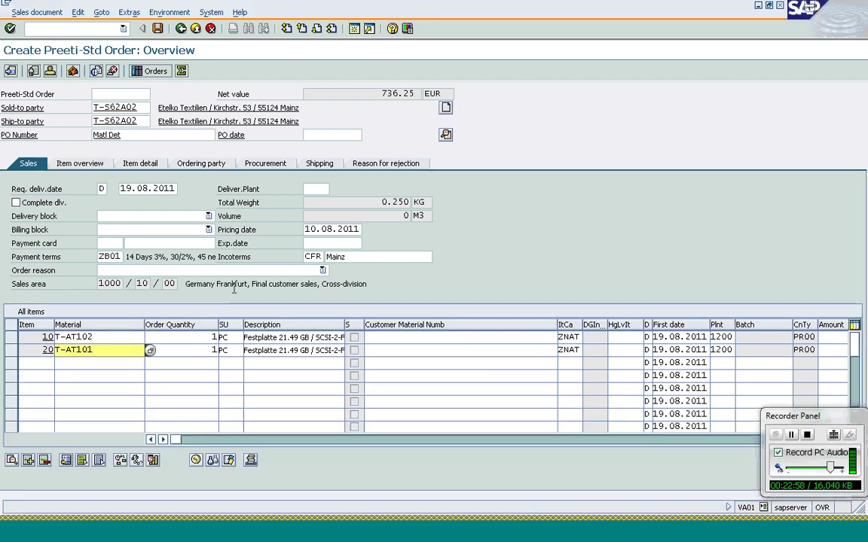
Leave the sales order without saving and open Create under Material Determination in the SAP Easy Access master data.
left_click(182, 30)
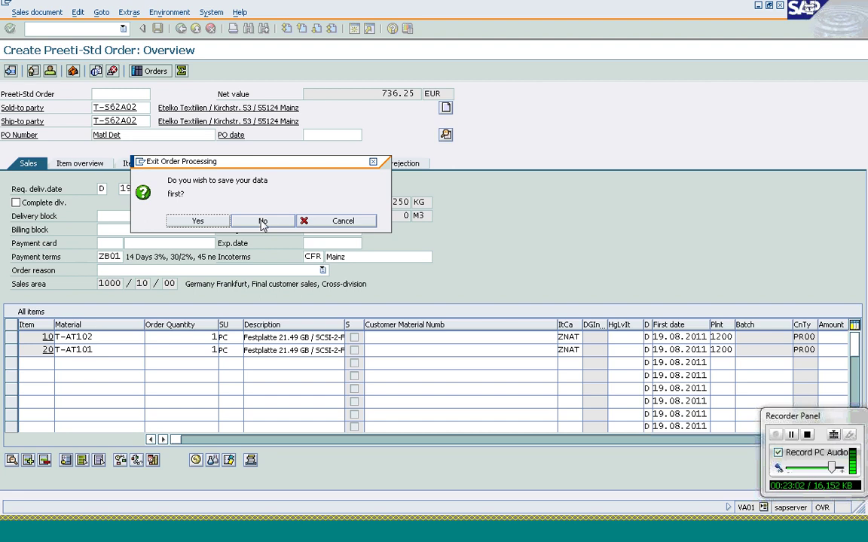
left_click(262, 221)
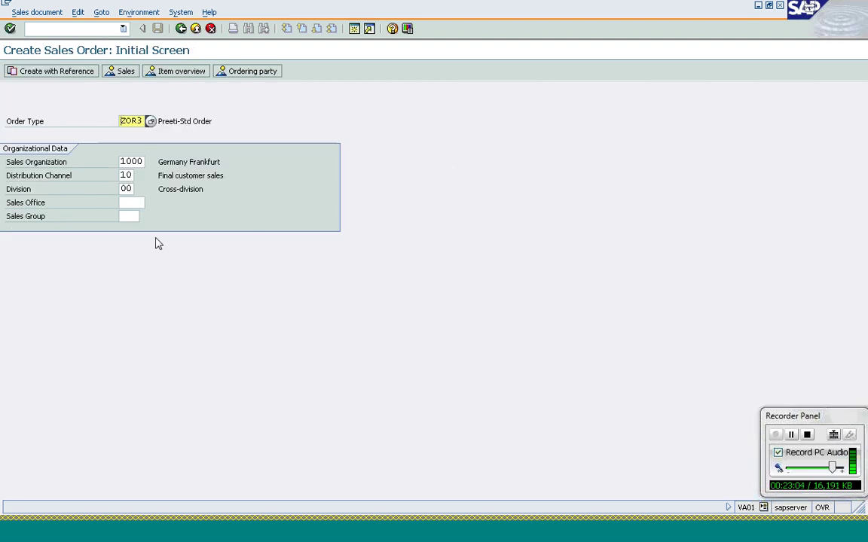
left_click(181, 28)
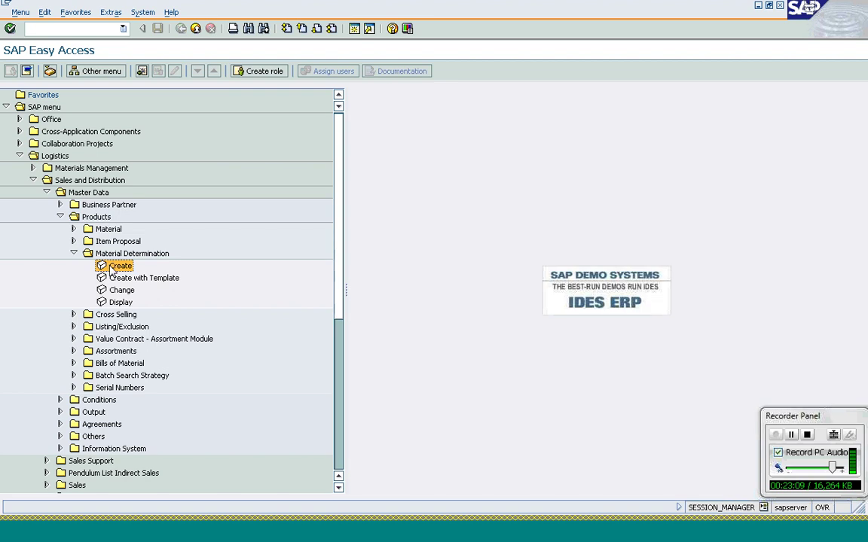
double_click(117, 266)
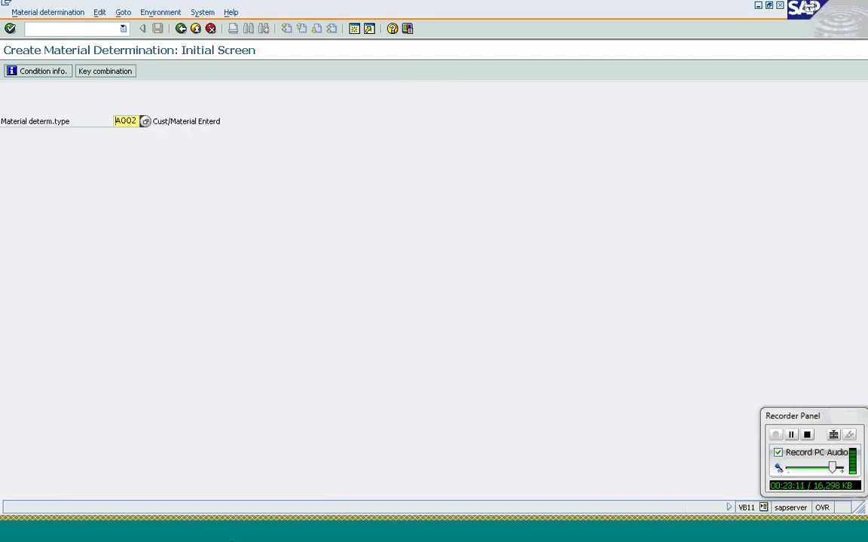
mouse_move(233, 541)
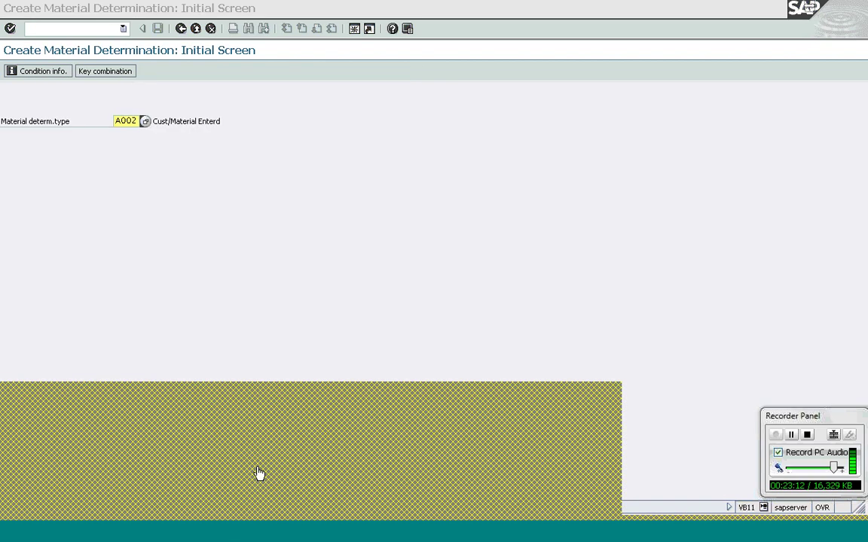
left_click(259, 473)
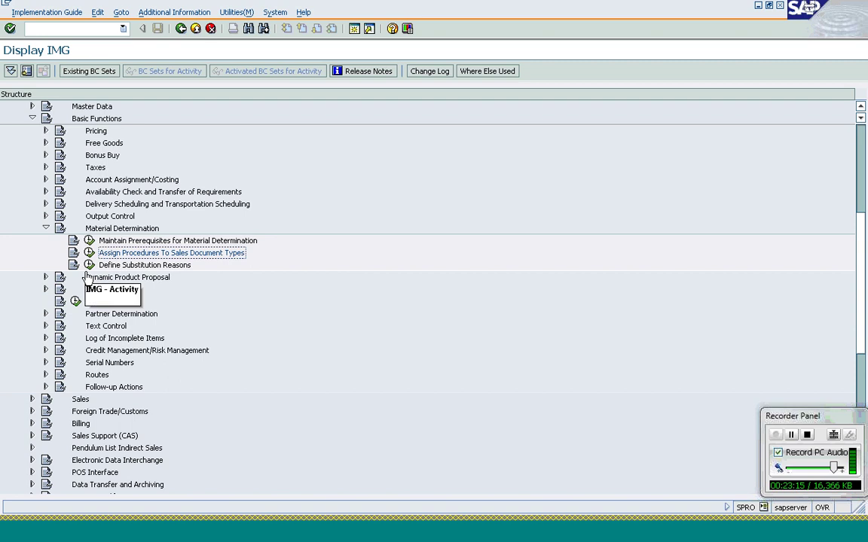
left_click(234, 521)
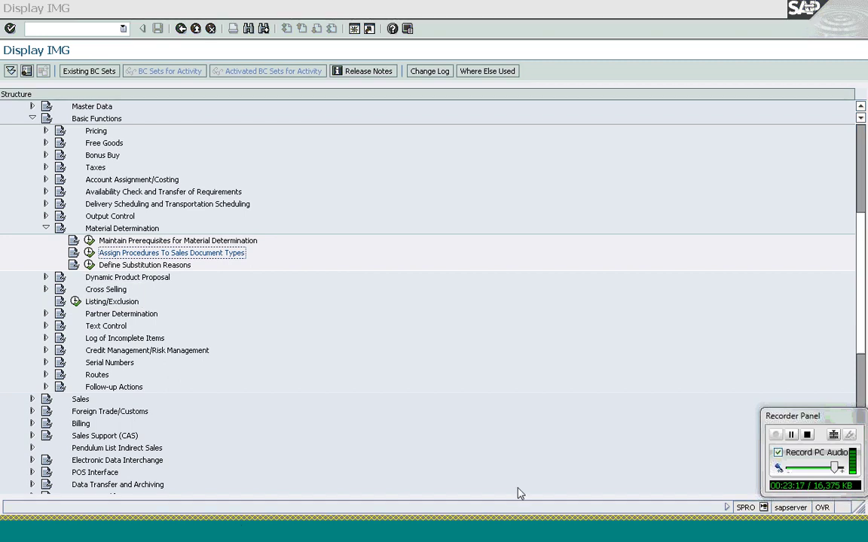
key("alt+Tab")
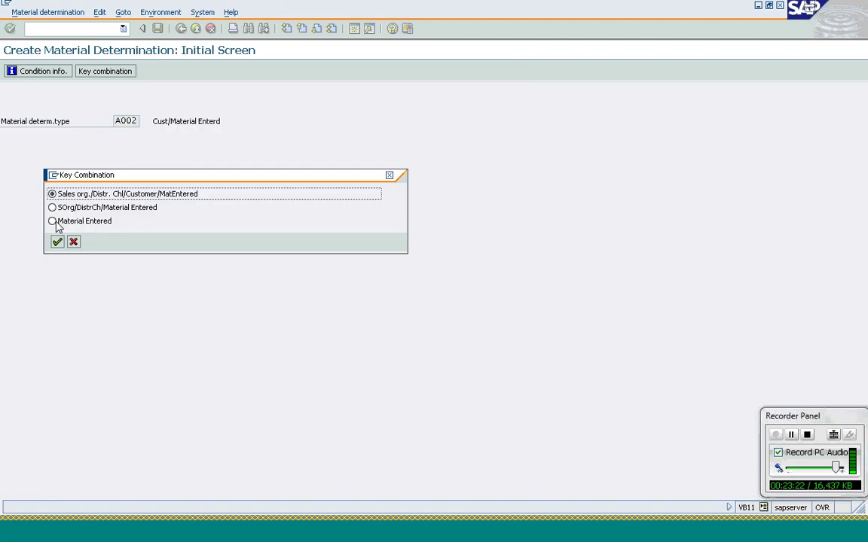
Start the sales org./distribution channel/customer/material record, enter the customer number and set the proposed reason to 0004.
left_click(57, 241)
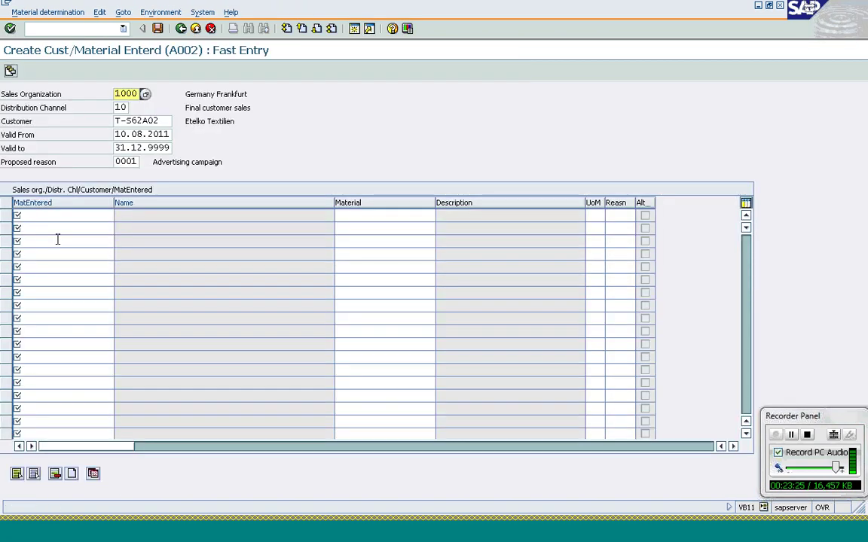
left_click(155, 121)
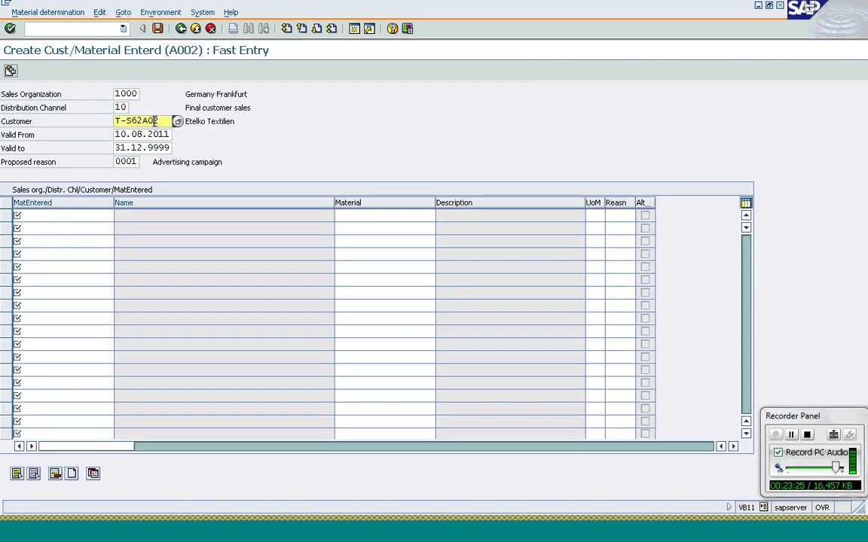
left_click(136, 162)
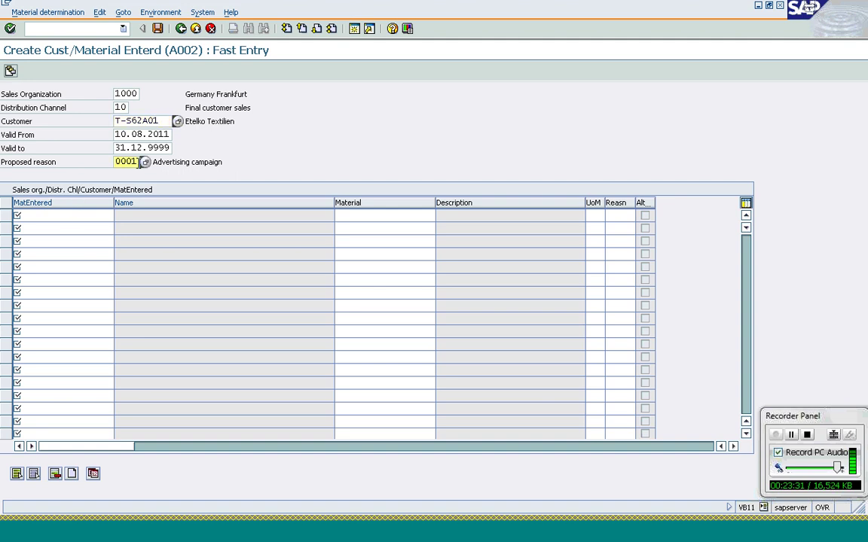
left_click(145, 162)
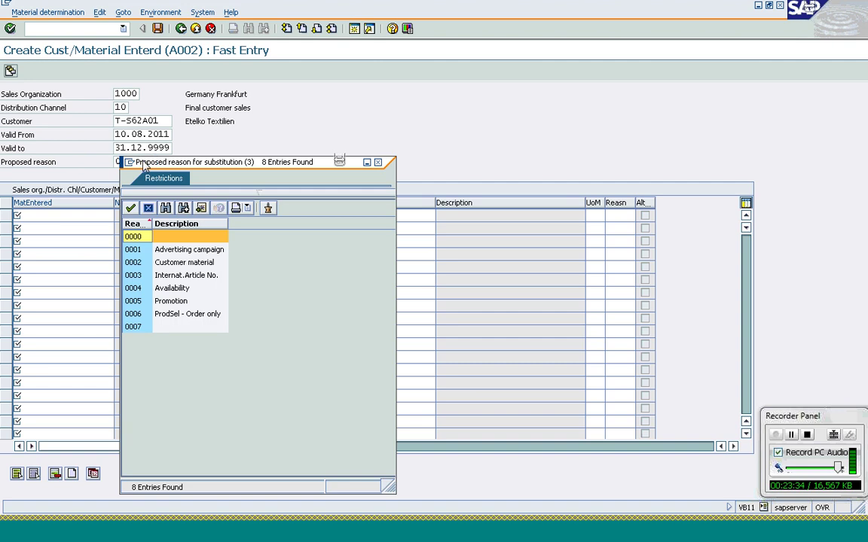
left_click(134, 288)
double_click(134, 291)
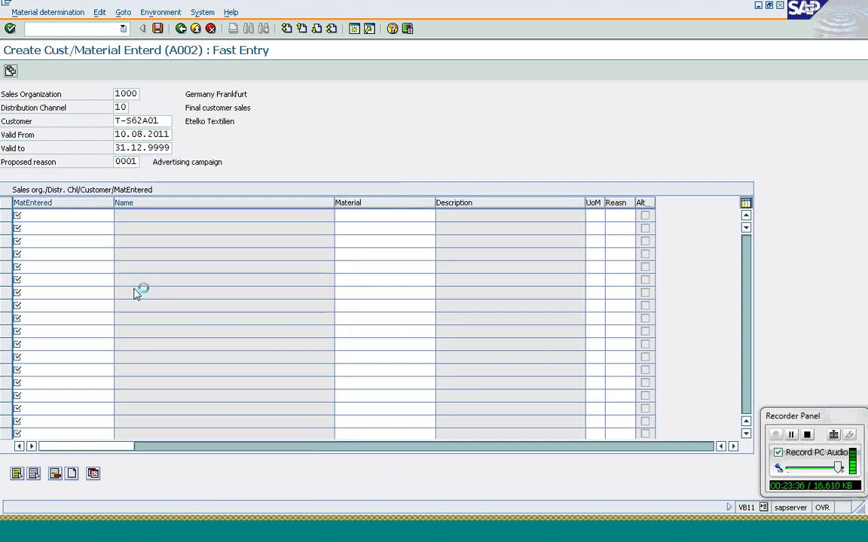
Enter t-at103 as the material entered in the first row of the A002 fast entry.
left_click(73, 217)
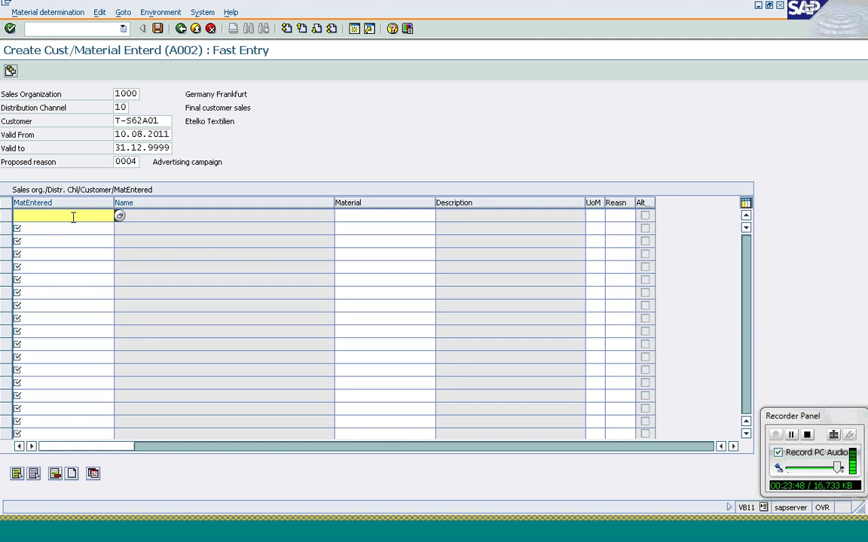
type("t-a")
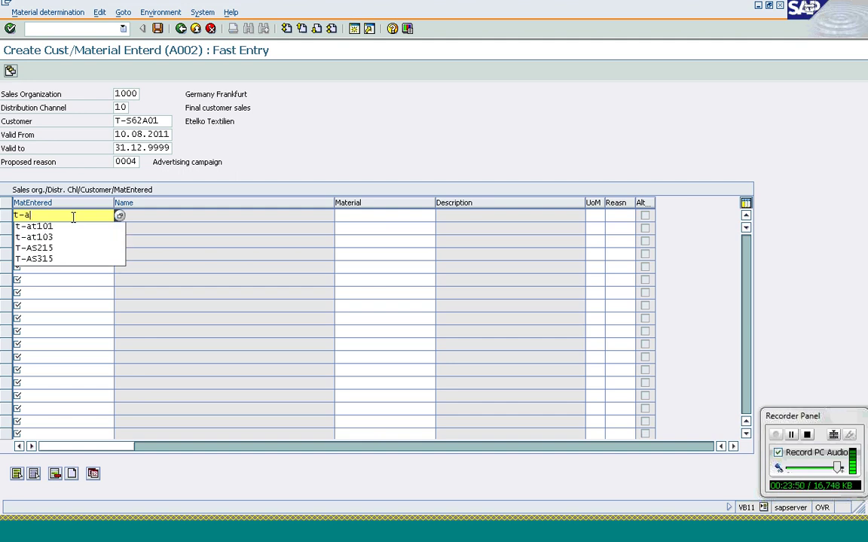
key("Down")
key("Down")
key("Return")
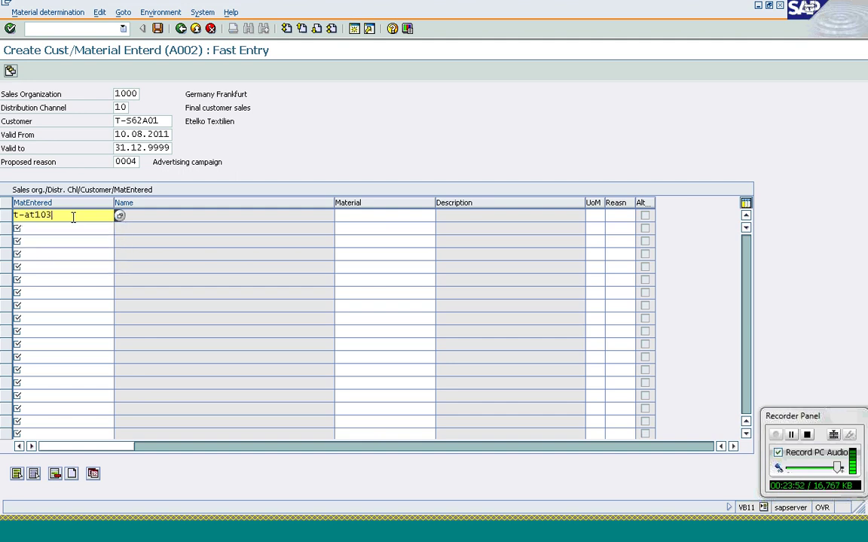
key("Return")
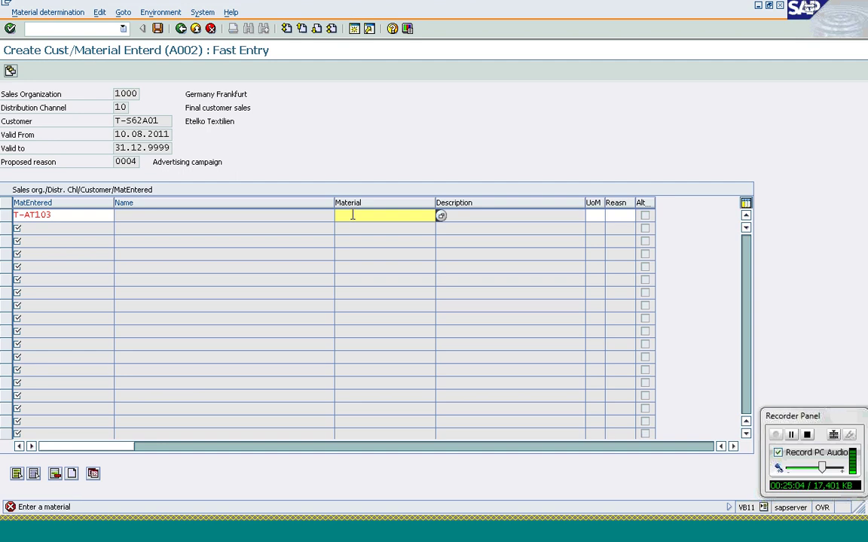
Set T-AT103 as the substitute material in the same row and confirm the line.
type("t")
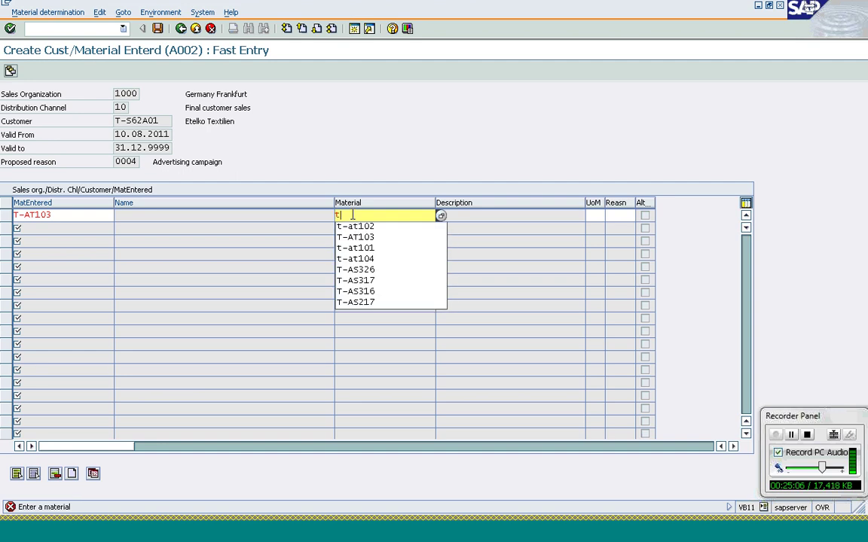
type("-at1")
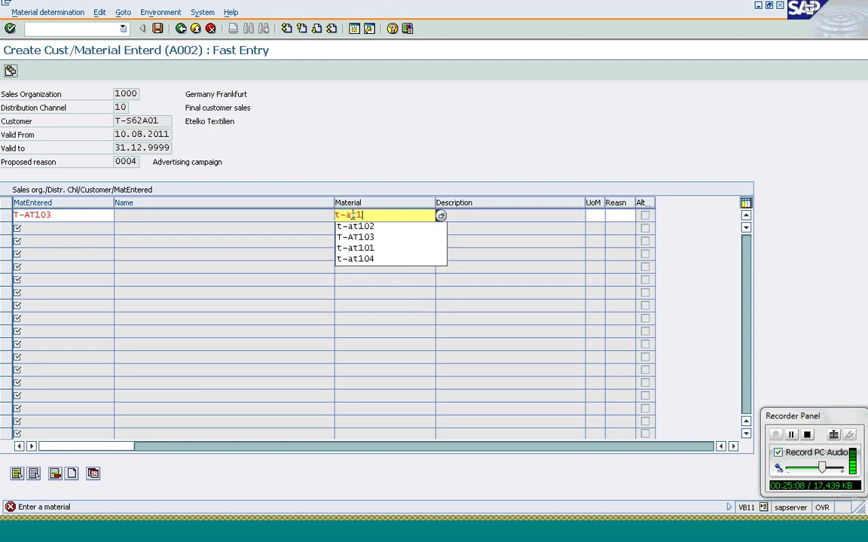
type("03")
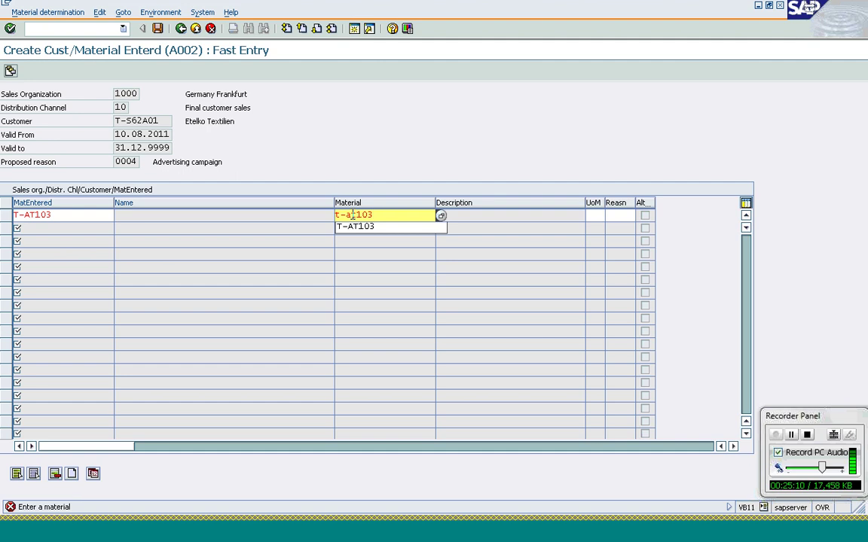
left_click(354, 226)
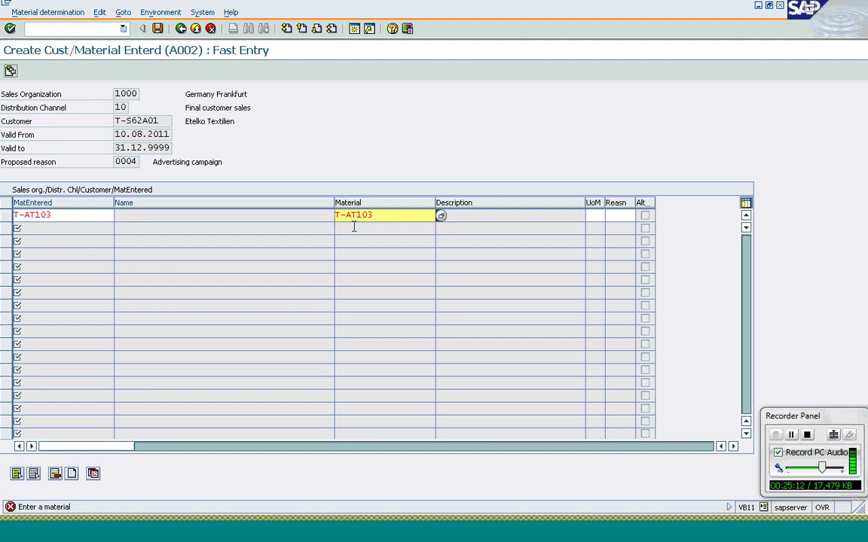
key("Return")
key("Return")
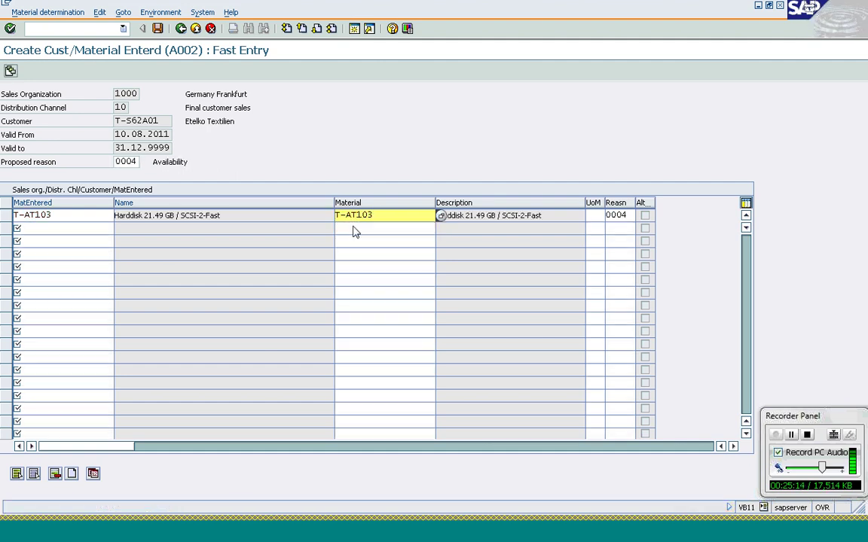
Open the alternative materials of the T-AT103 line and add t-at104 as the second alternative.
double_click(97, 218)
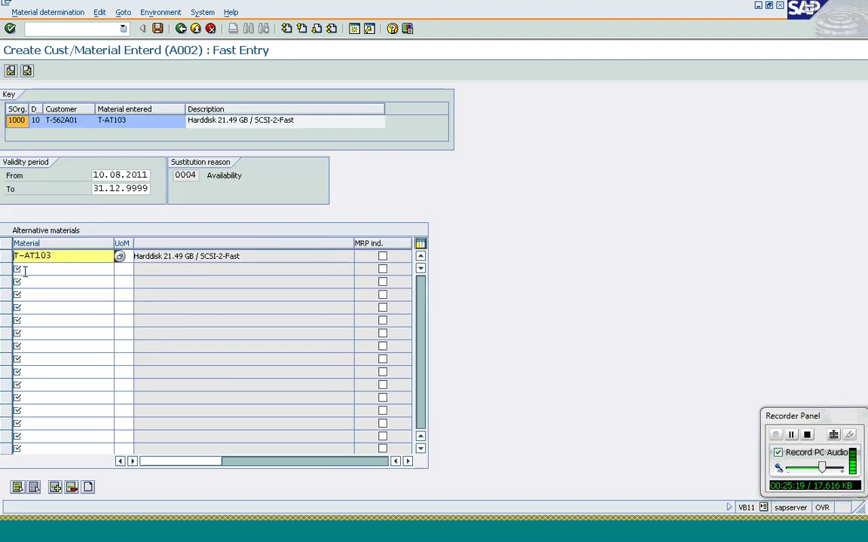
left_click(25, 270)
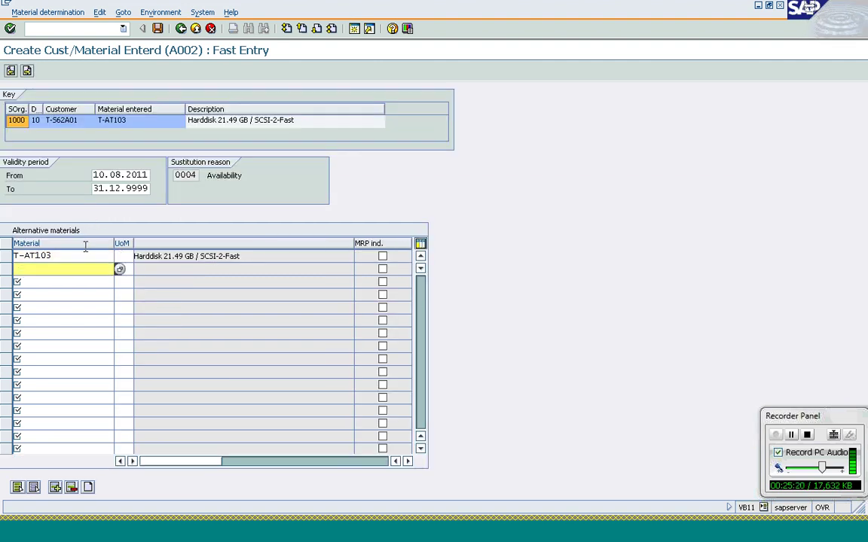
left_click(64, 258)
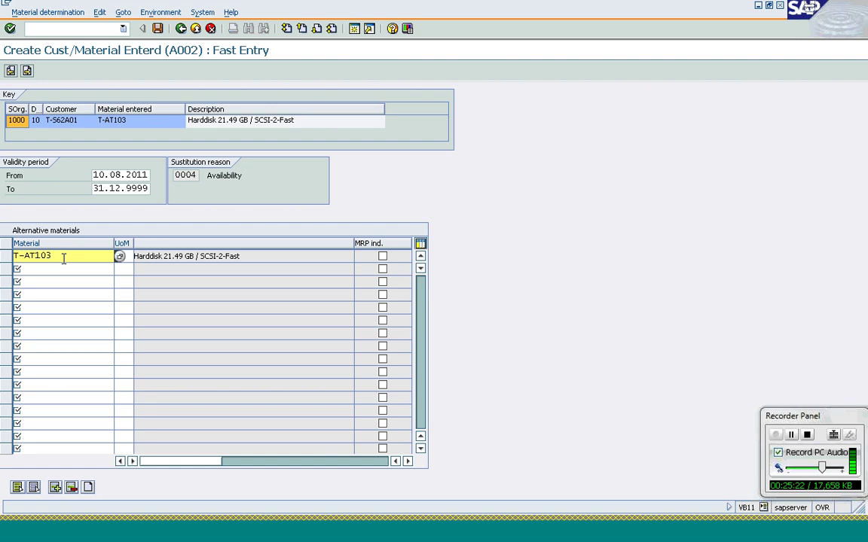
left_click(65, 269)
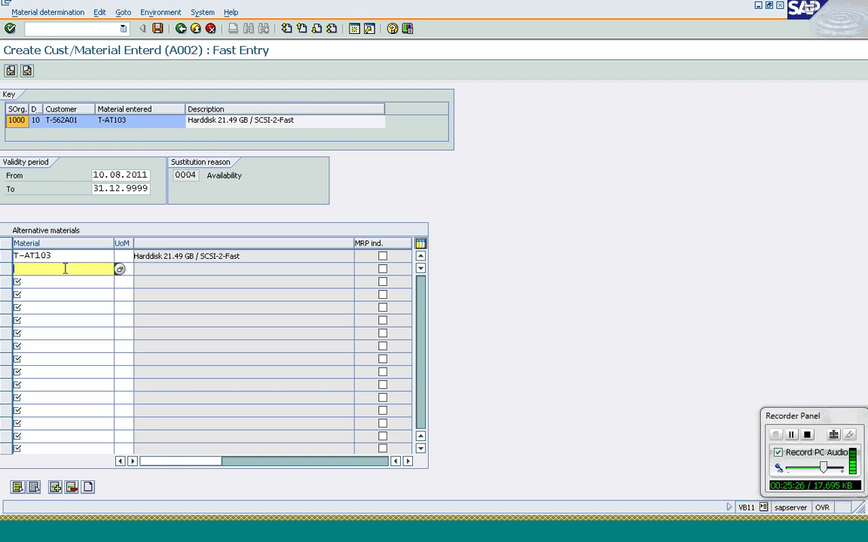
type("t")
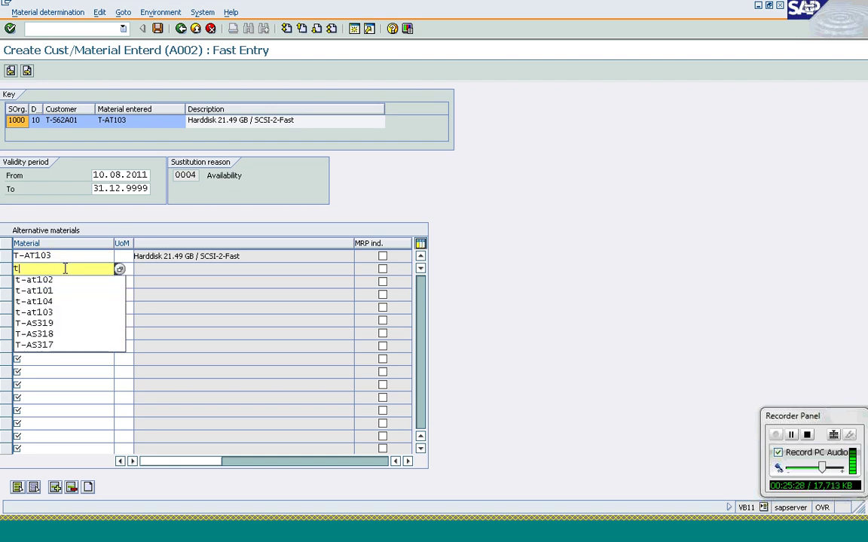
type("-at104")
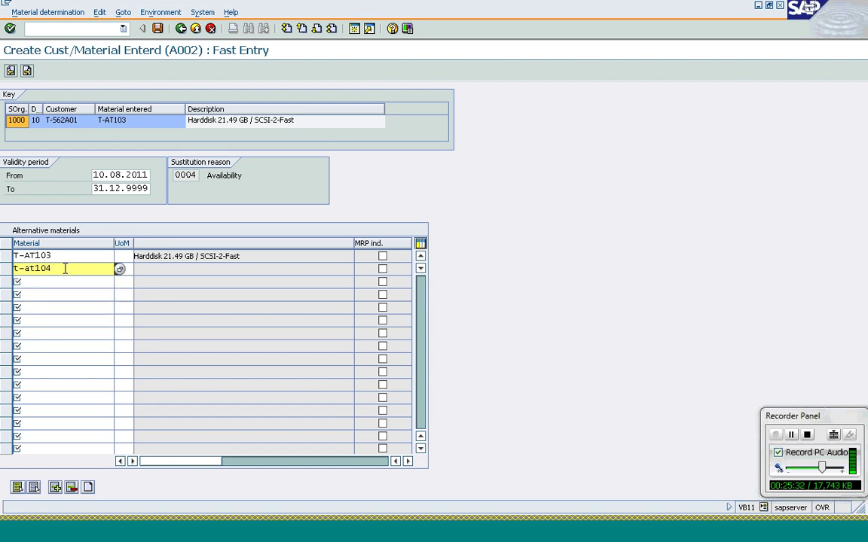
key("Return")
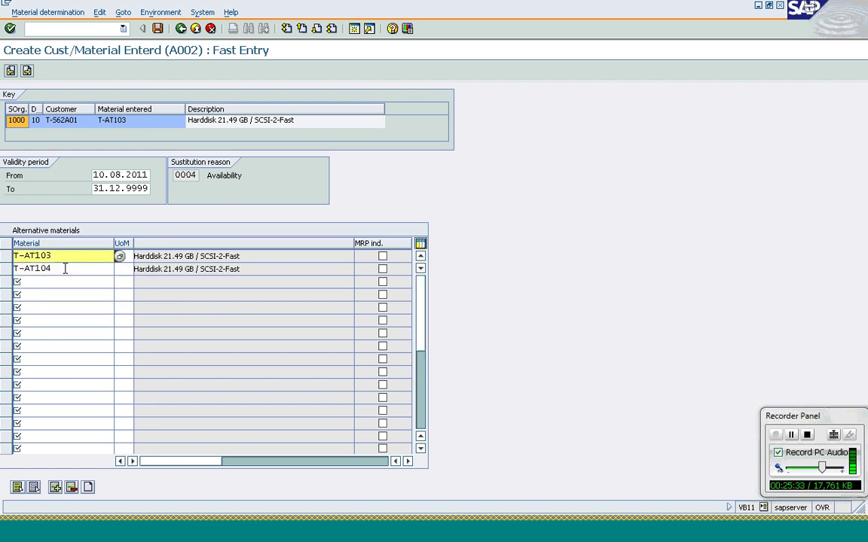
Activate the MRP indicator for alternative material T-AT104 and return to the fast entry overview.
left_click(65, 269)
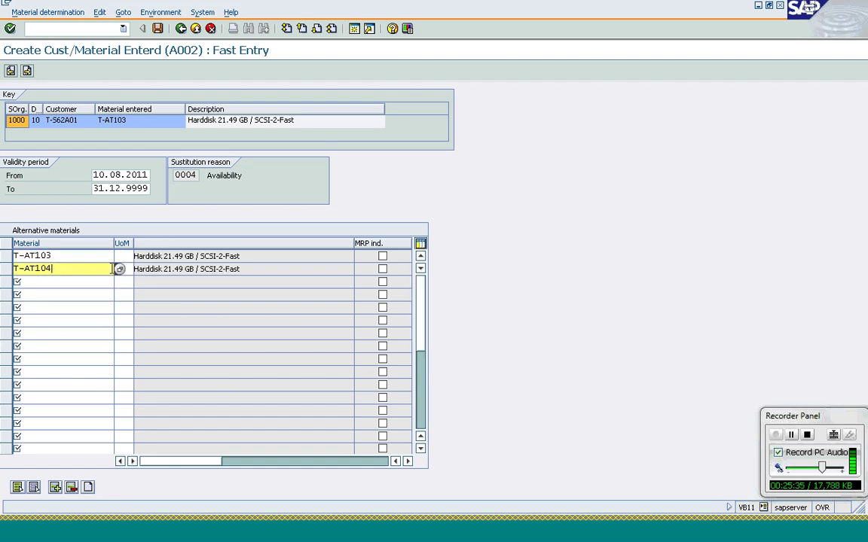
left_click(383, 270)
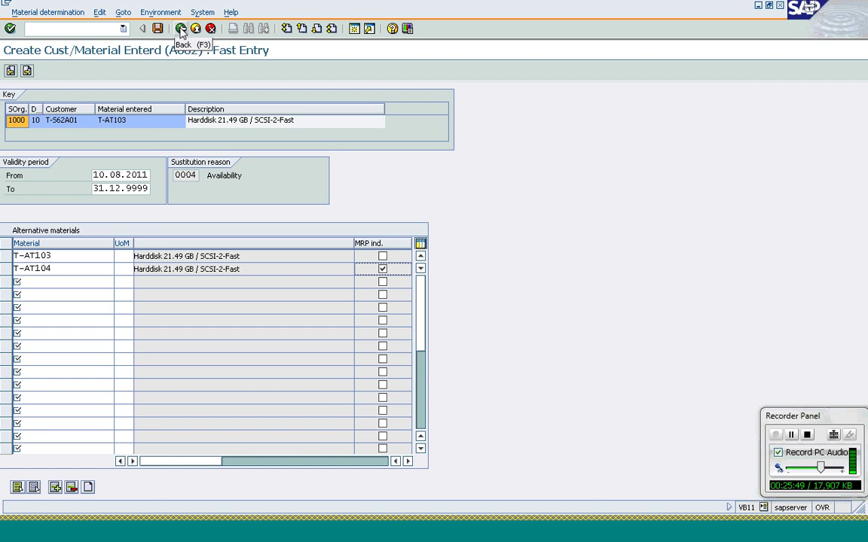
left_click(181, 29)
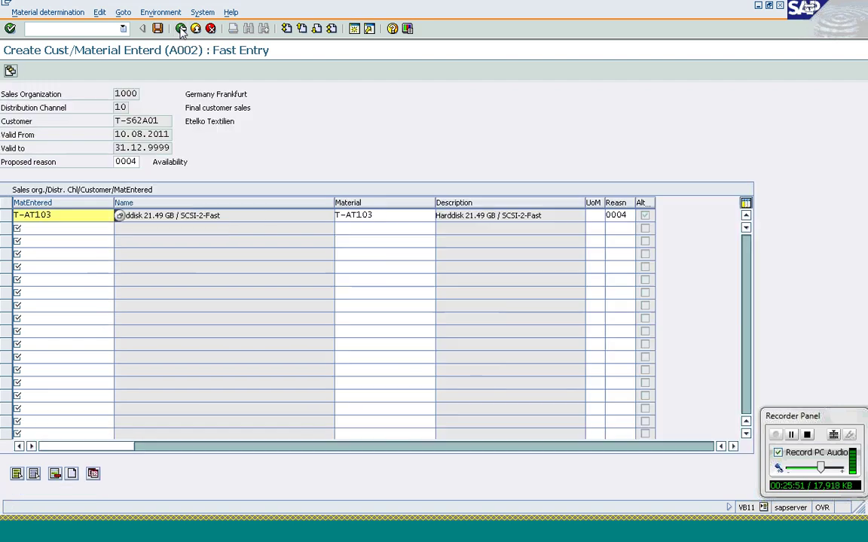
Reopen the alternative materials of the T-AT103 line and save the condition record.
left_click(386, 217)
double_click(380, 221)
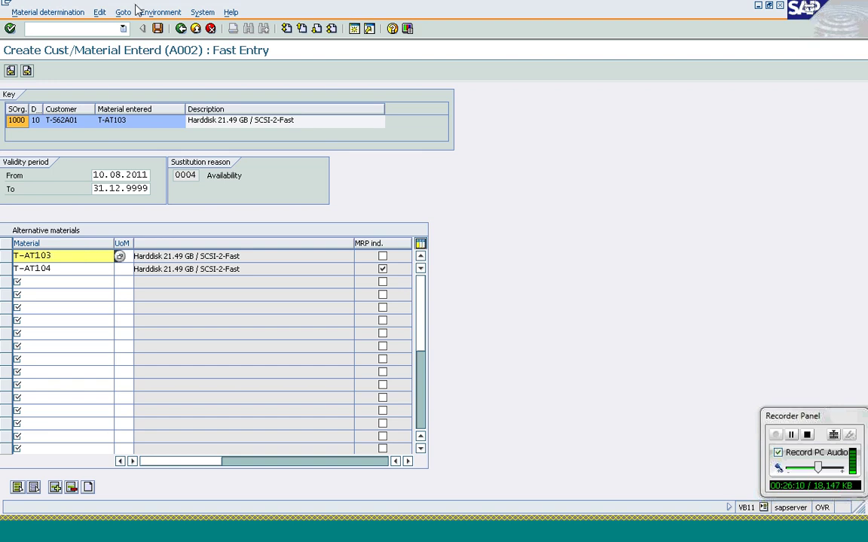
left_click(158, 30)
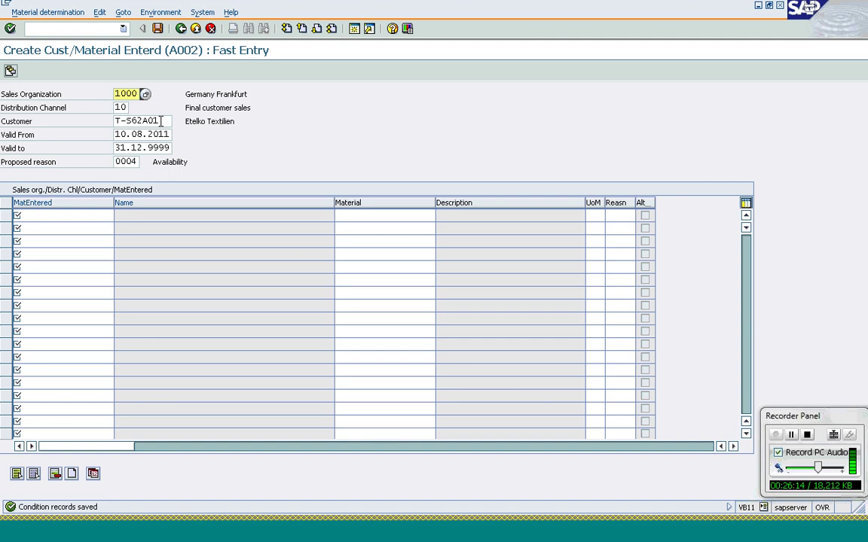
Copy the customer number and switch to transaction VA01, opening the overview for a new ZOR3 sales order.
left_click(117, 121)
left_click(86, 30)
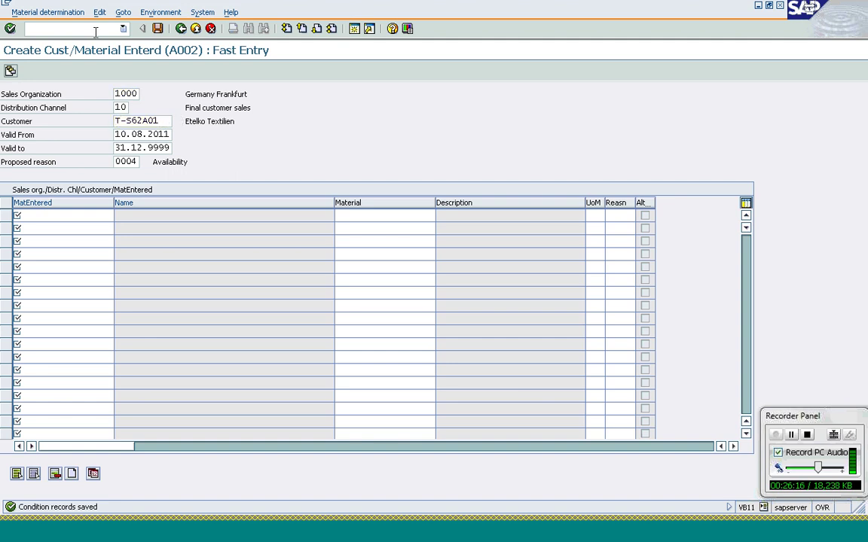
type("/nva01")
key("Return")
key("Return")
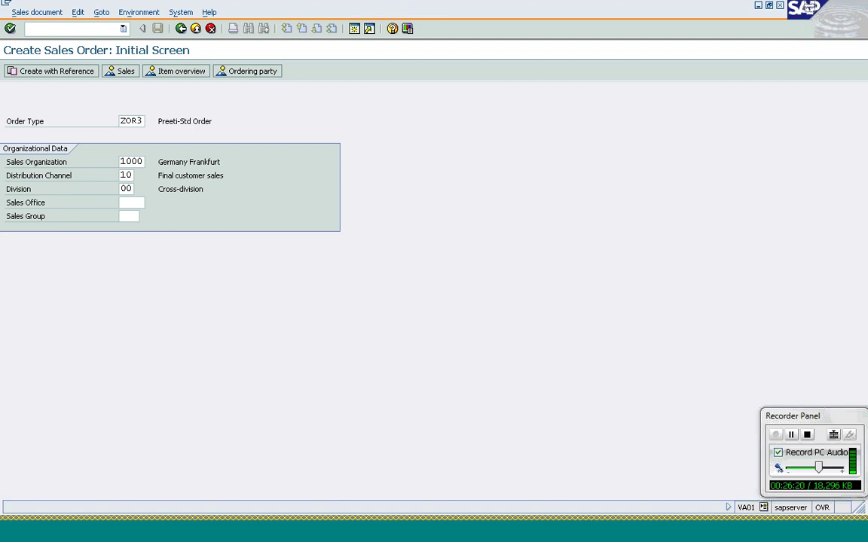
Enter the sold-to party's customer number and PO number Matl Det in the order header and confirm.
type("T-S62A01")
key("Tab")
key("Tab")
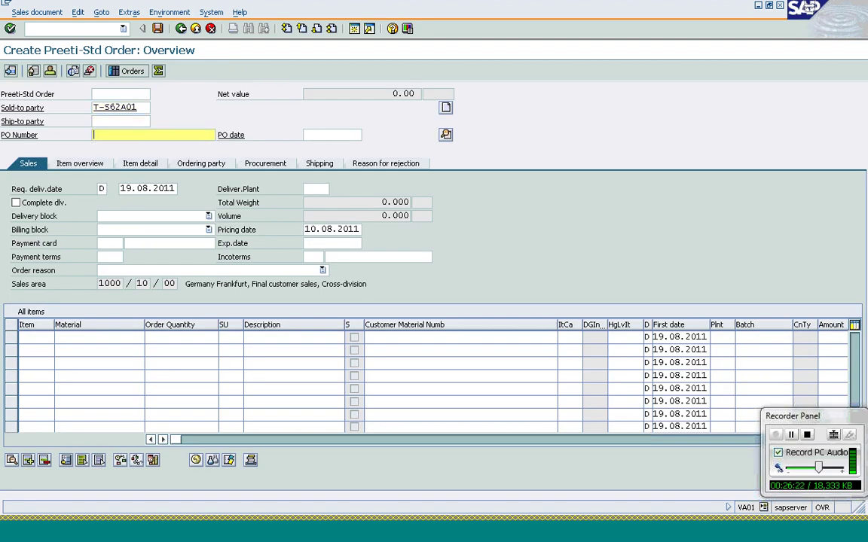
type("Matl")
key("Down")
key("Return")
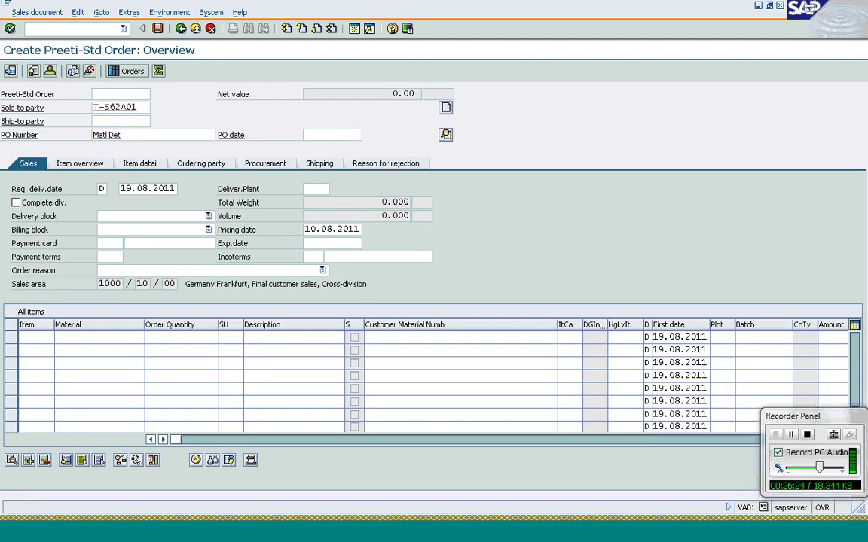
left_click(105, 337)
key("Return")
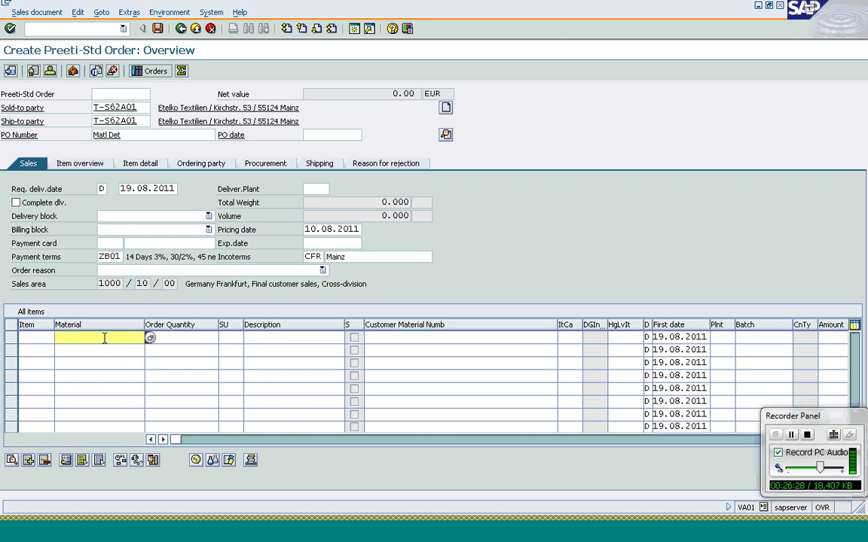
Add material t-at103 with order quantity 15000 as the order's first item and confirm the line.
type("t-a")
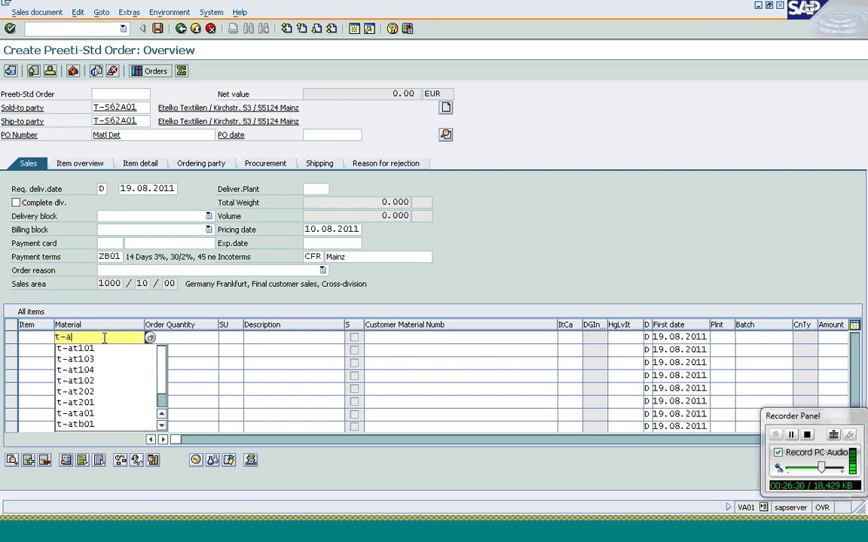
type("t103")
key("Tab")
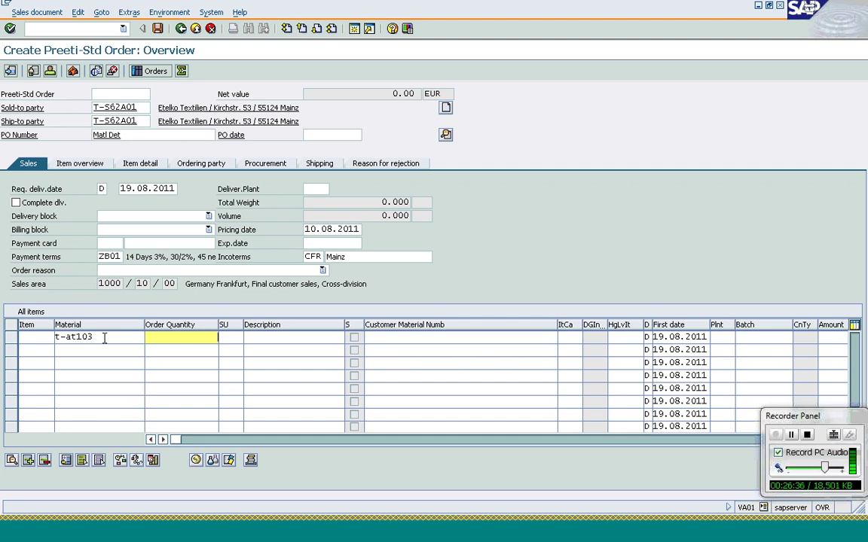
type("15000")
key("Return")
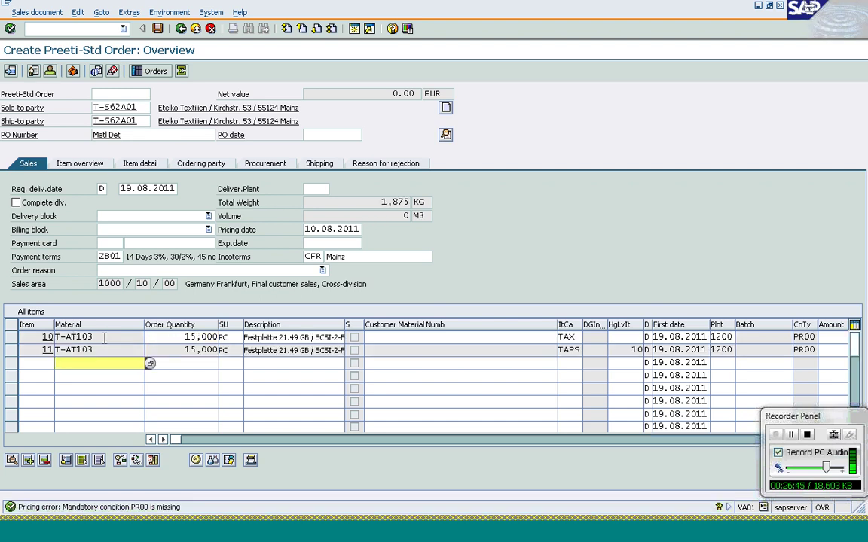
left_click(104, 338)
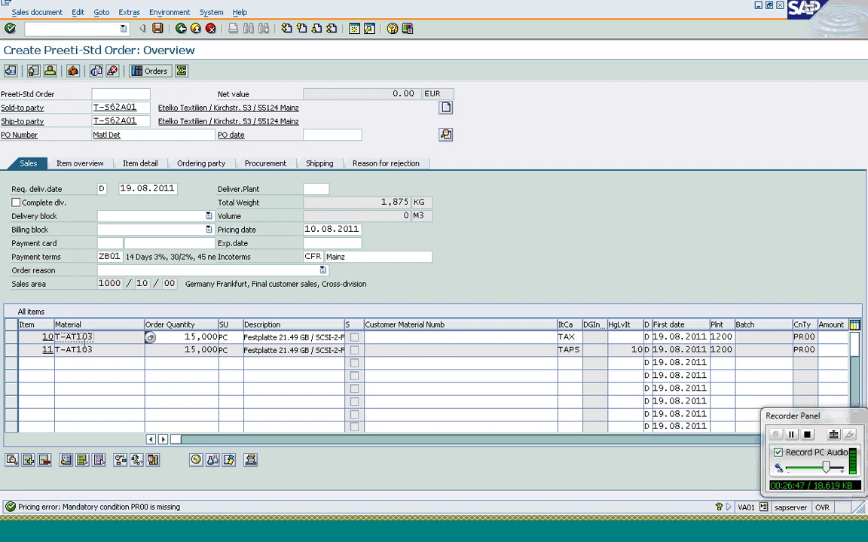
Open the stock overview transaction MMBE in a separate session, leaving the sales order open.
left_click(112, 351)
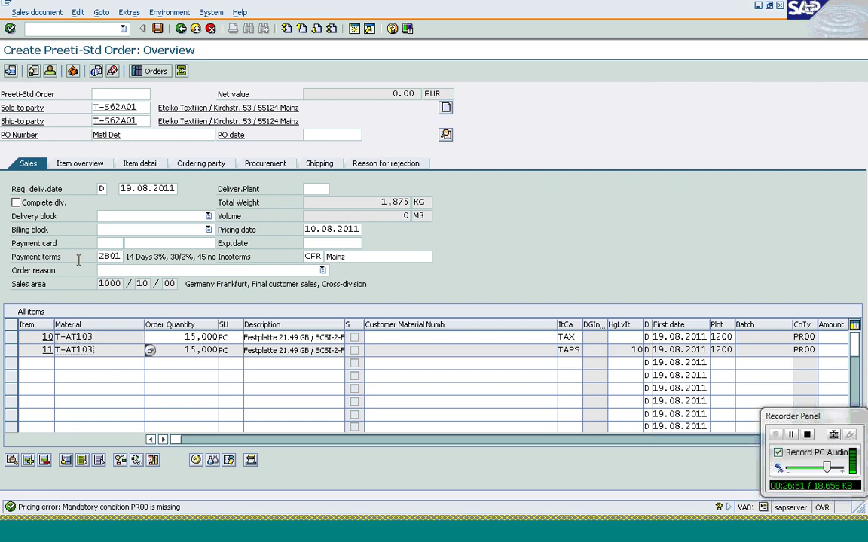
key("ctrl+a")
left_click(100, 34)
type("/nmm")
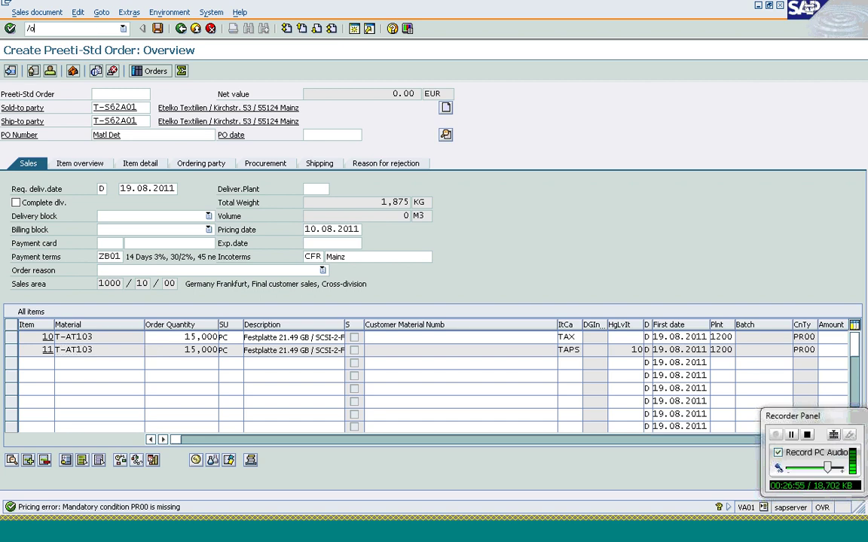
type("03")
key("Return")
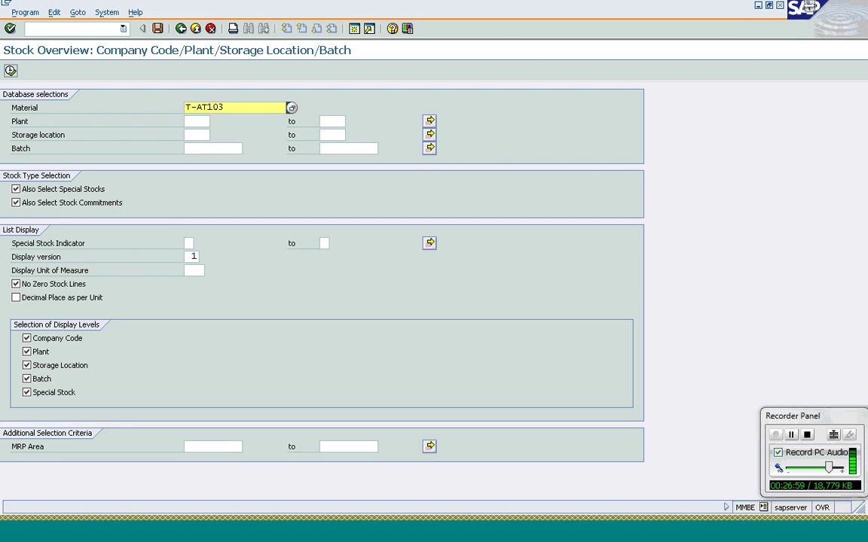
Display the stock of material T-AT103 in plant 1200, then return to the ZOR3 sales order.
left_click(201, 122)
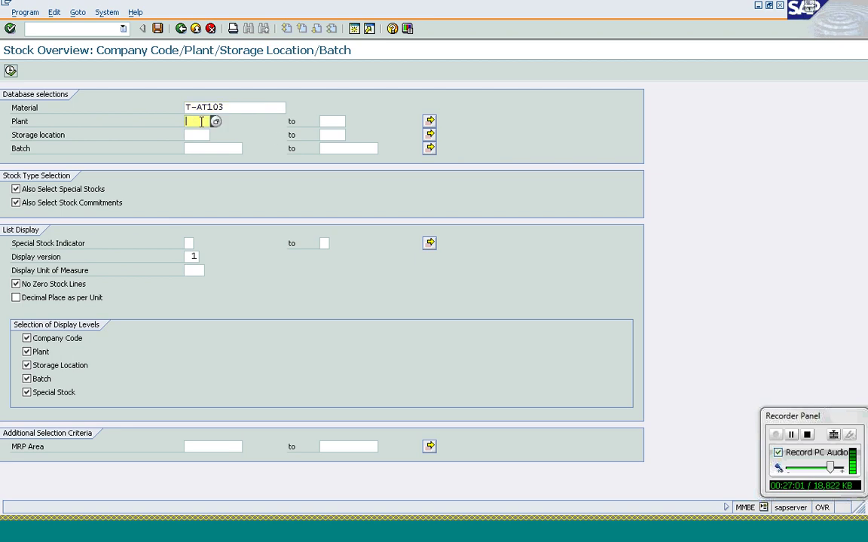
type("1200")
left_click(201, 124)
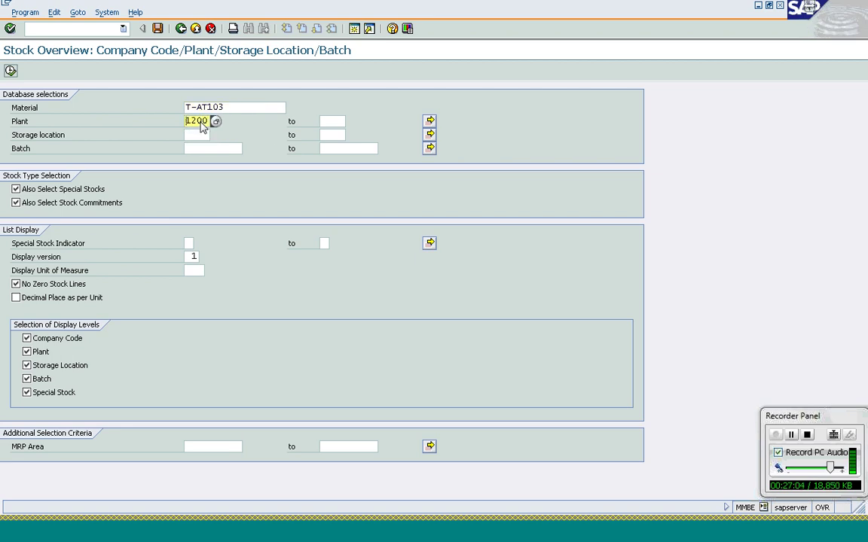
left_click(10, 71)
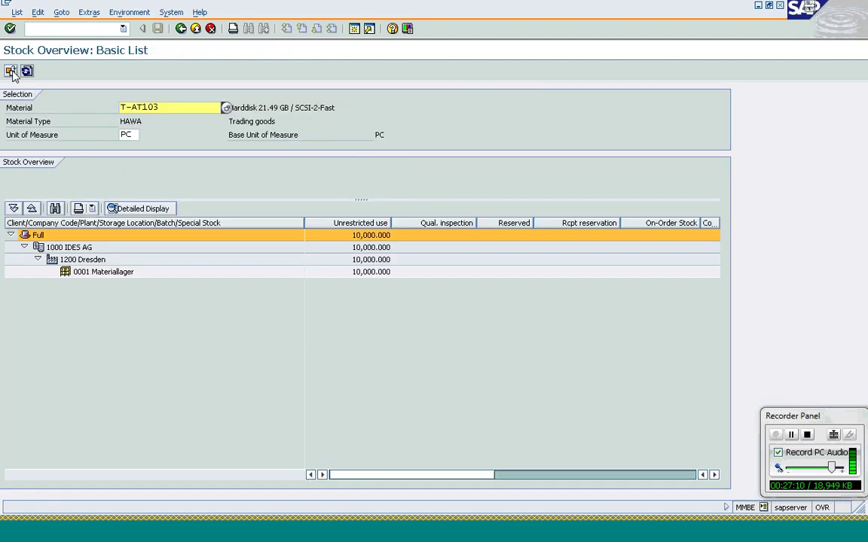
left_click(181, 28)
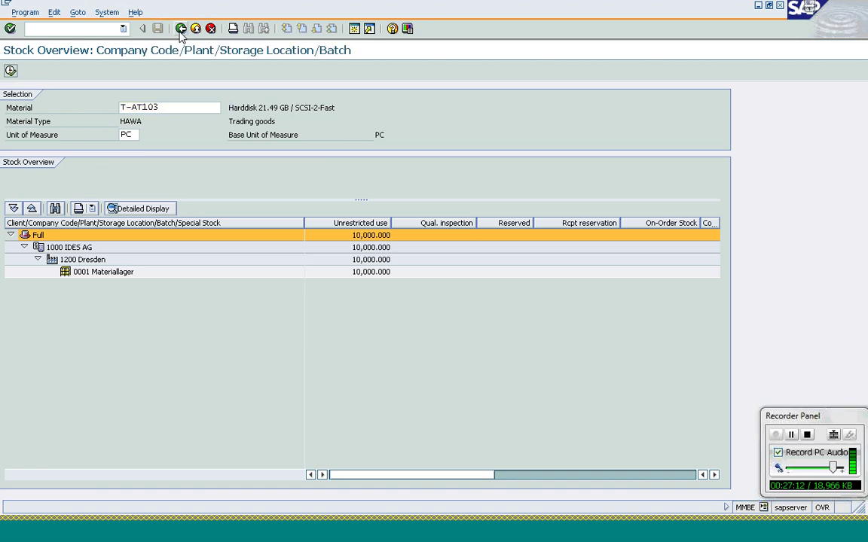
left_click(221, 539)
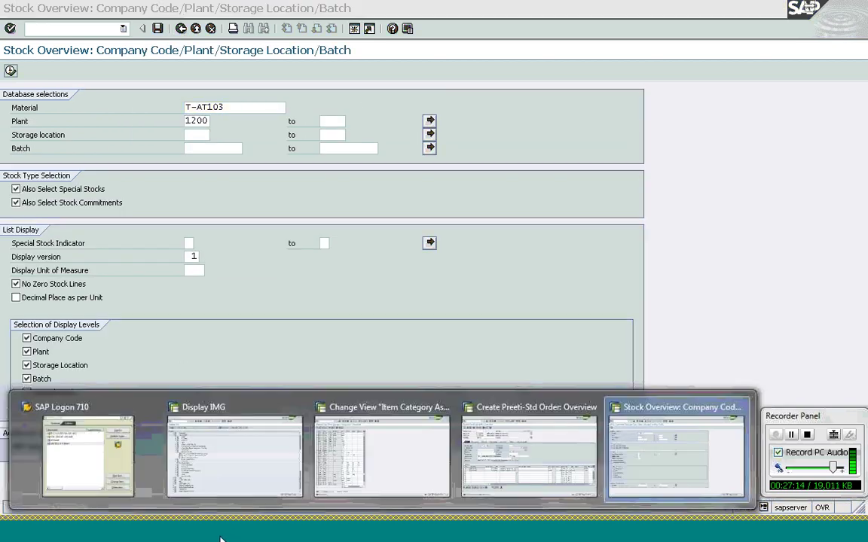
left_click(573, 456)
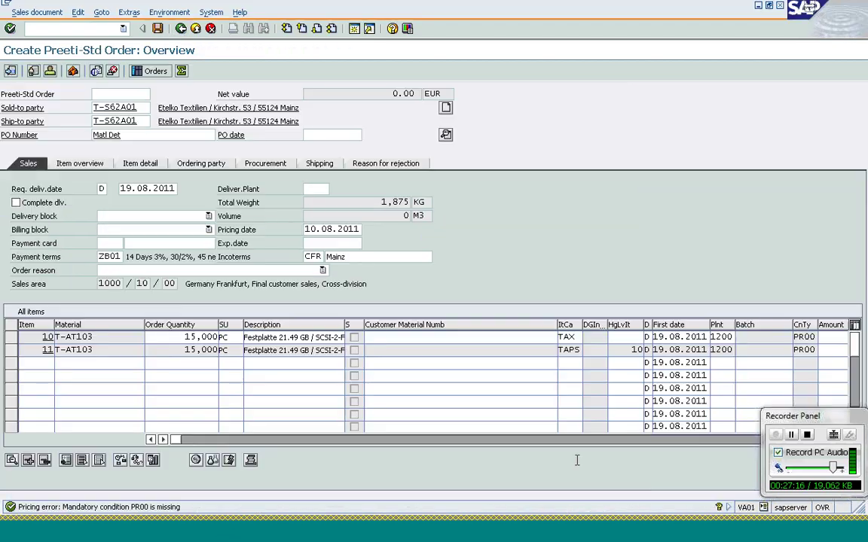
Switch to transaction VB12 and open the alternative materials of the customer's T-AT103 record under determination type A002.
left_click(93, 29)
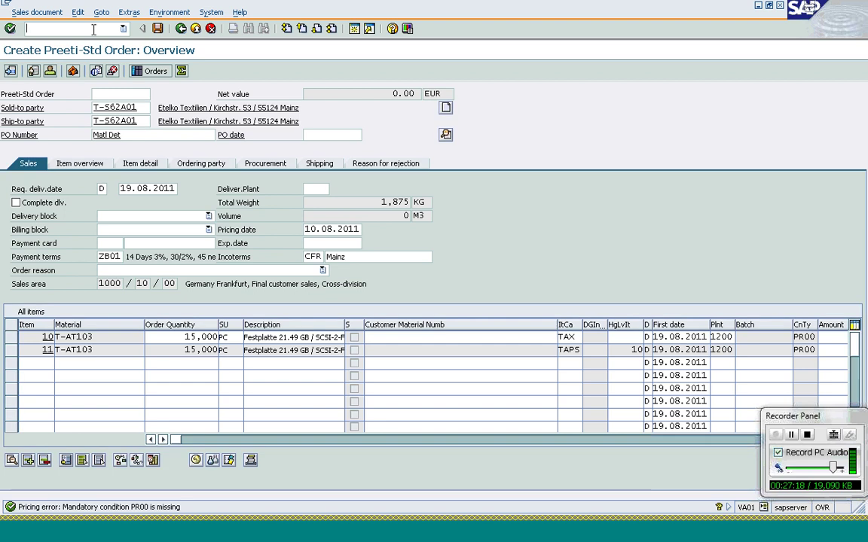
type("/")
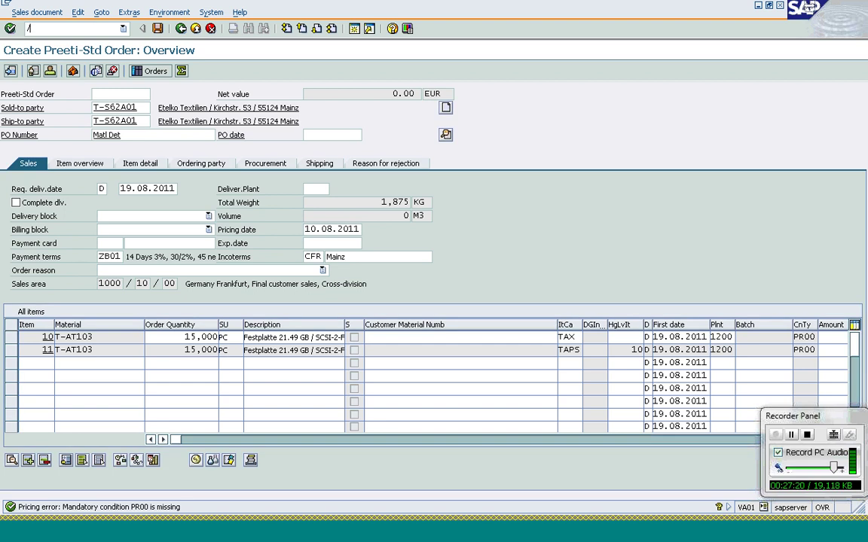
type("nvb12")
key("Return")
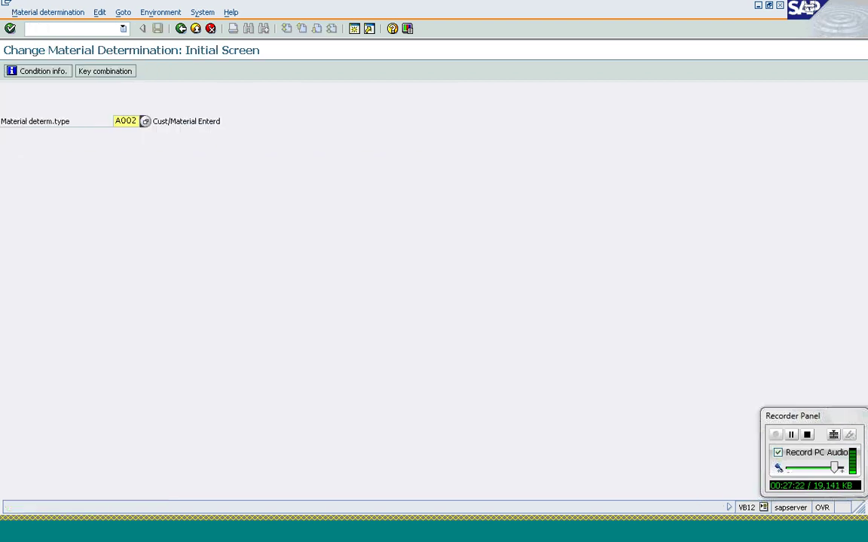
key("Return")
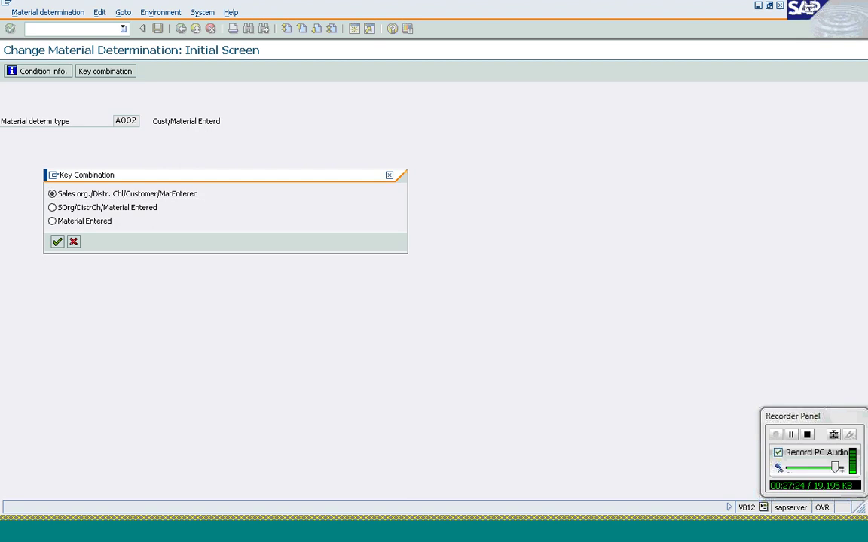
key("Return")
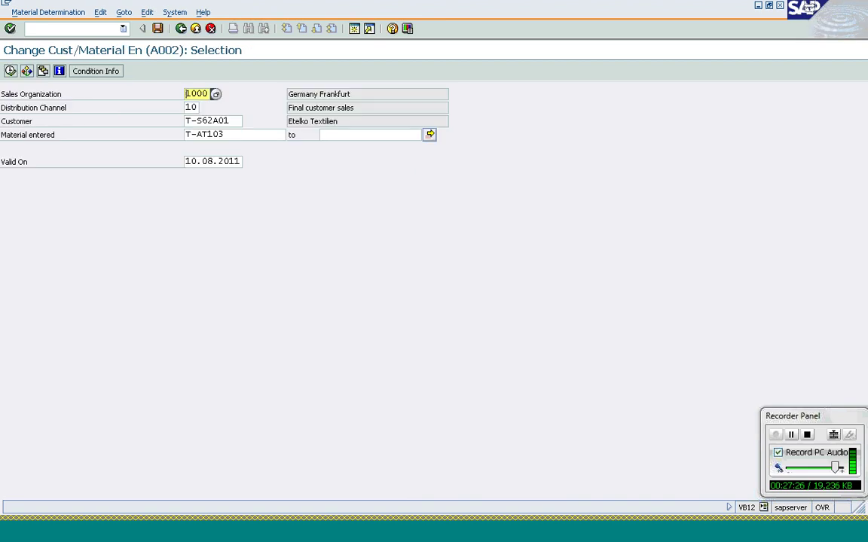
key("F8")
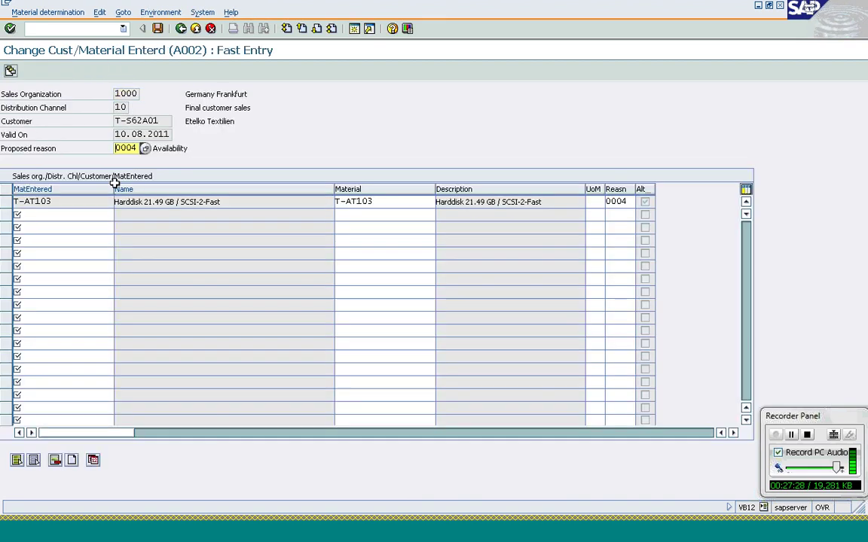
left_click(70, 209)
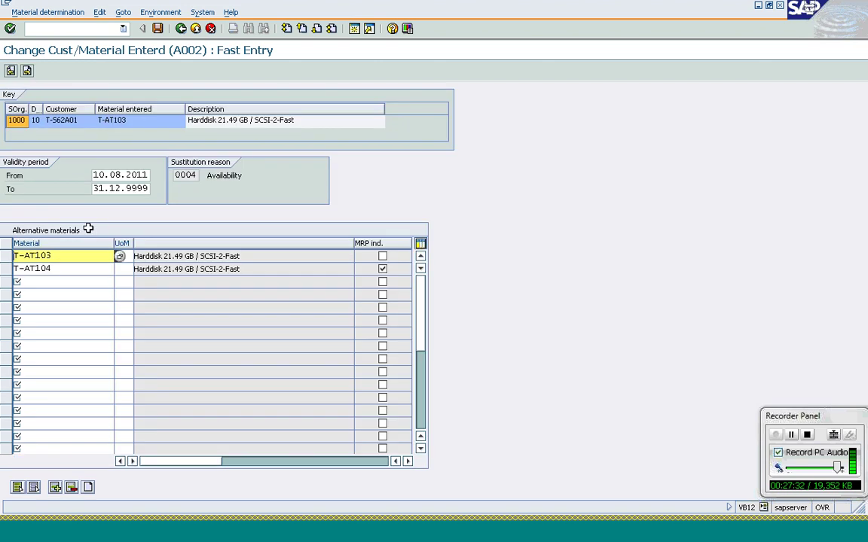
Clear the MRP indicator for T-AT104, set it for T-AT103 and save the condition record.
left_click(382, 271)
left_click(384, 258)
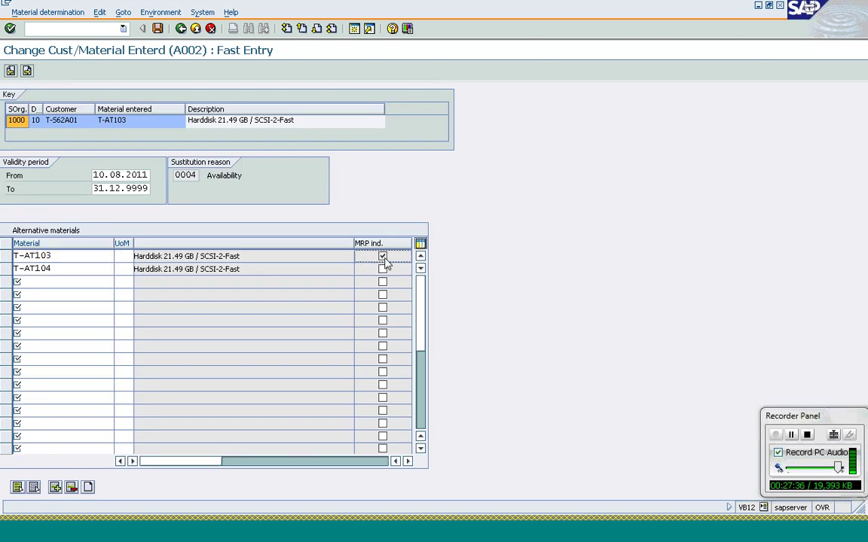
key("ctrl+s")
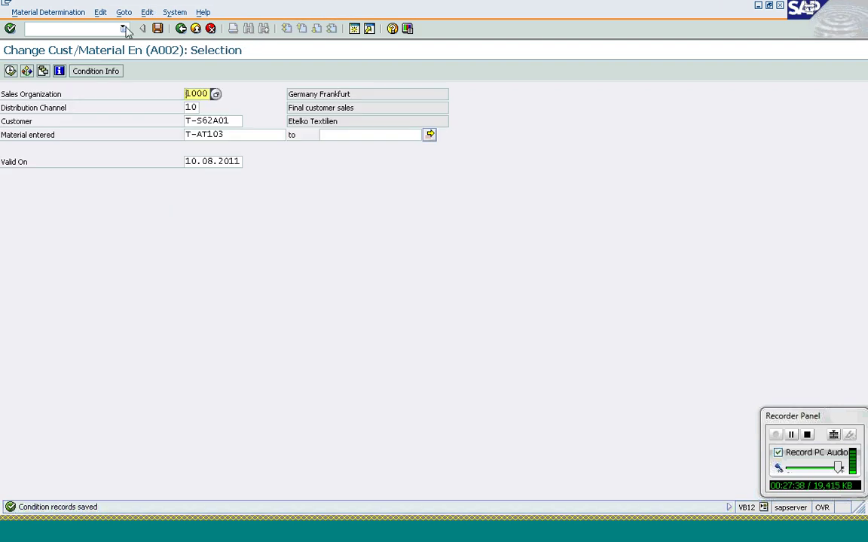
Switch to transaction VA01 and open the overview for a new ZOR3 order in sales area 1000/10/00.
left_click(88, 31)
type("/")
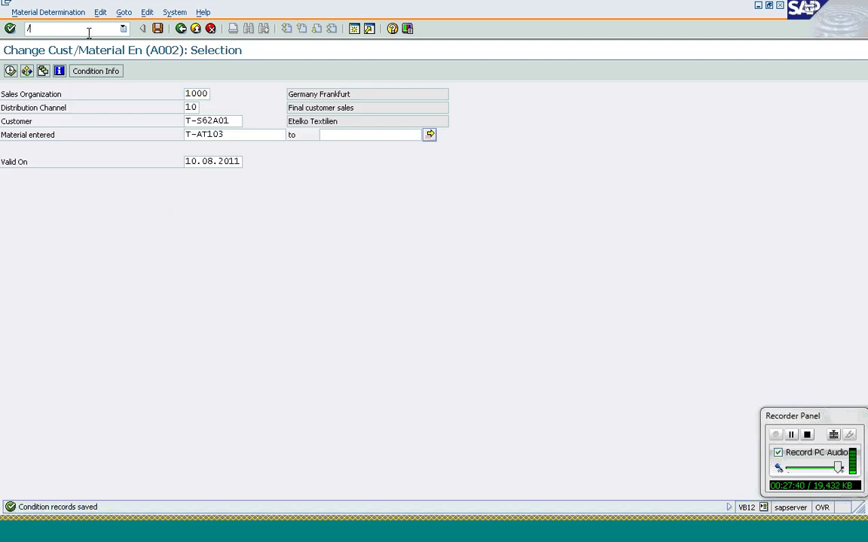
type("nva01")
key("Return")
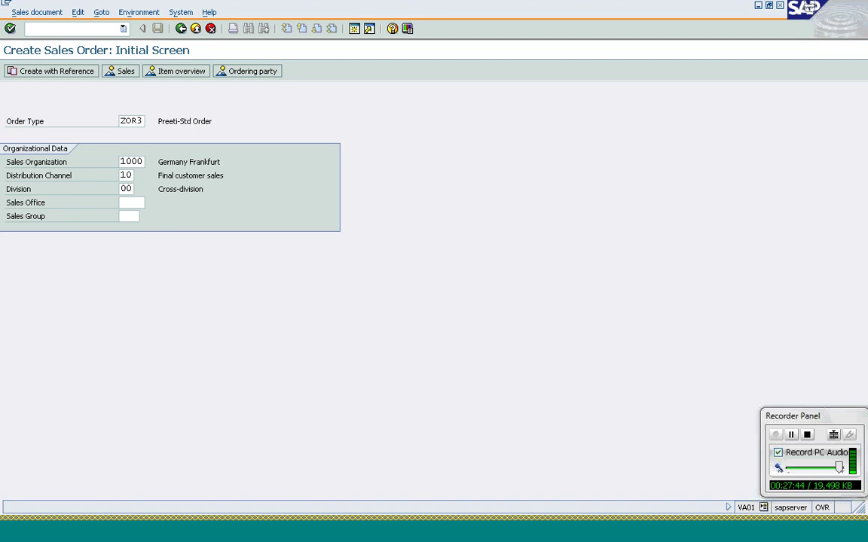
key("Return")
Fill in the sold-to party's customer number and PO number Matl Det, and confirm the header.
type("t-s62a01")
key("Tab")
key("Tab")
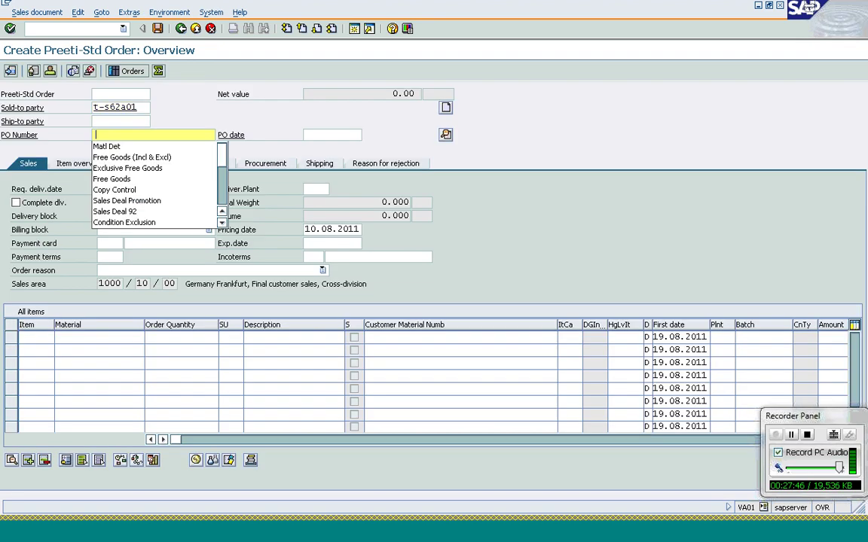
key("Down")
key("Return")
key("Return")
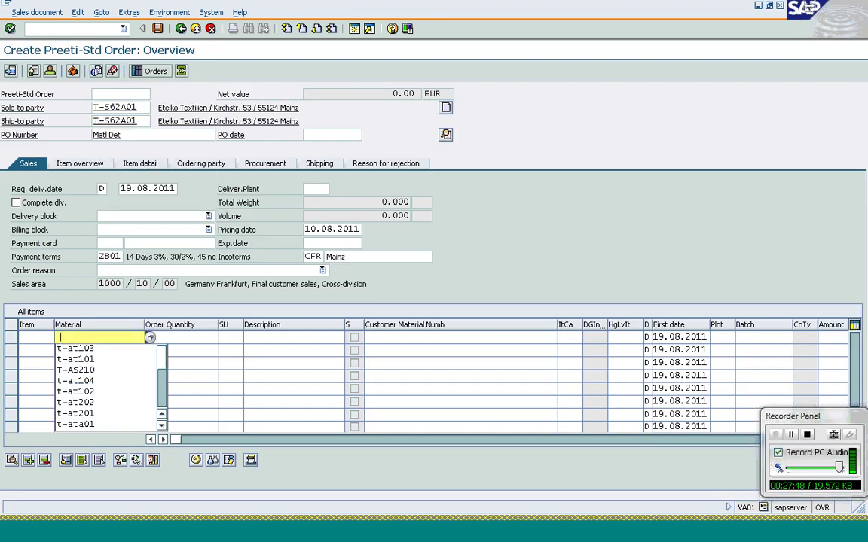
Enter material t-at103 with order quantity 15000 in the first item line and confirm it.
key("Down")
key("Return")
key("Tab")
type("15000")
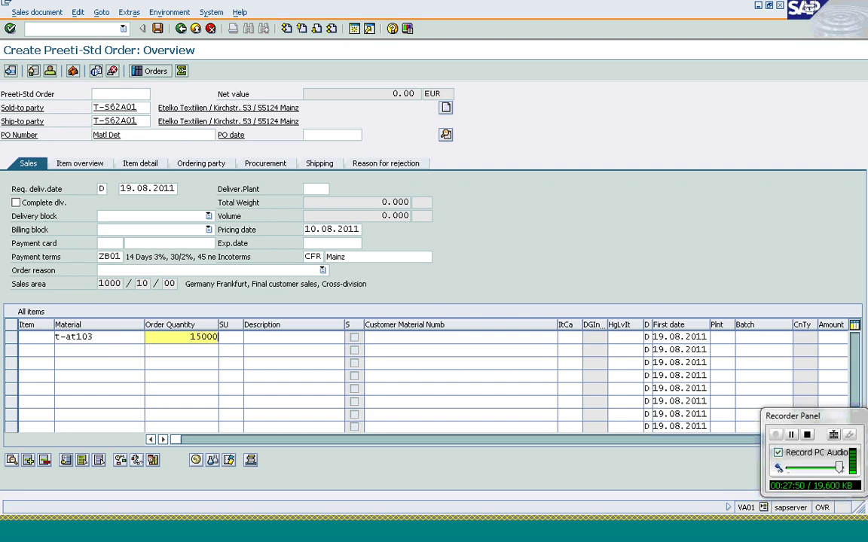
key("Return")
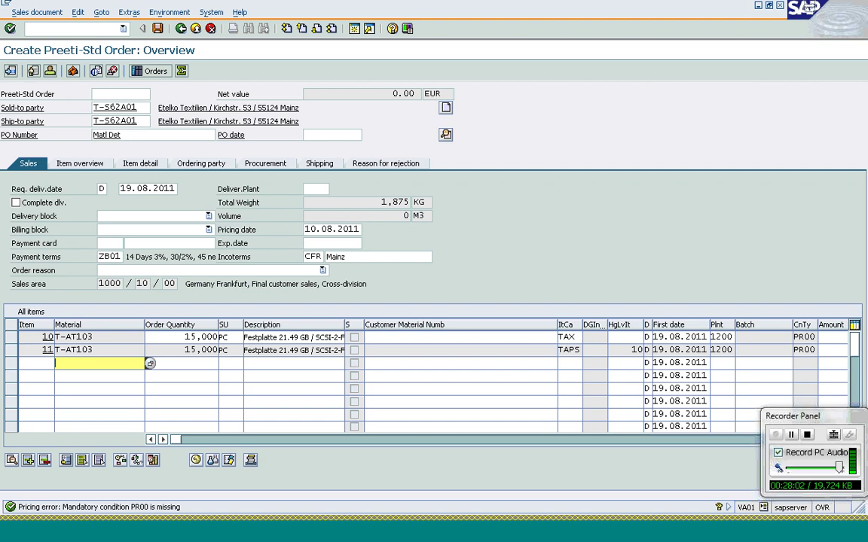
Switch to transaction VB12 and open the customer's A002 condition record for entered material T-AT101.
left_click(88, 30)
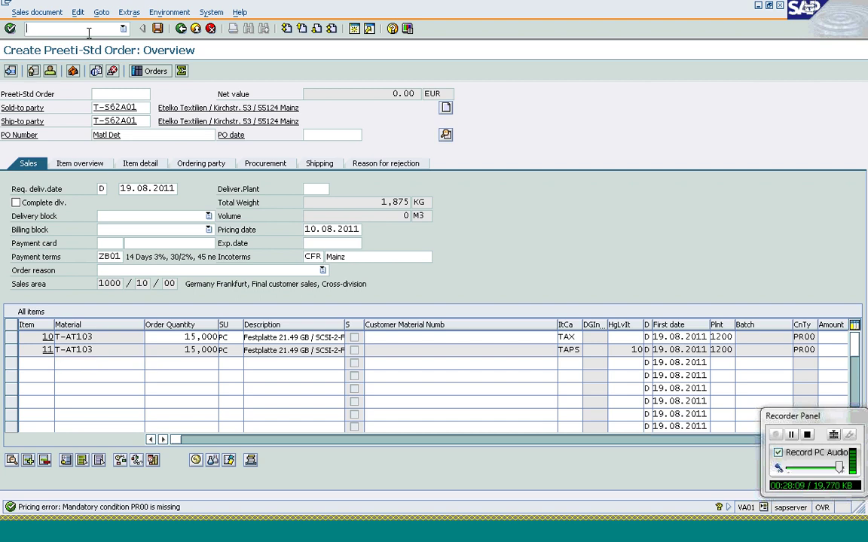
type("/nva02")
key("Return")
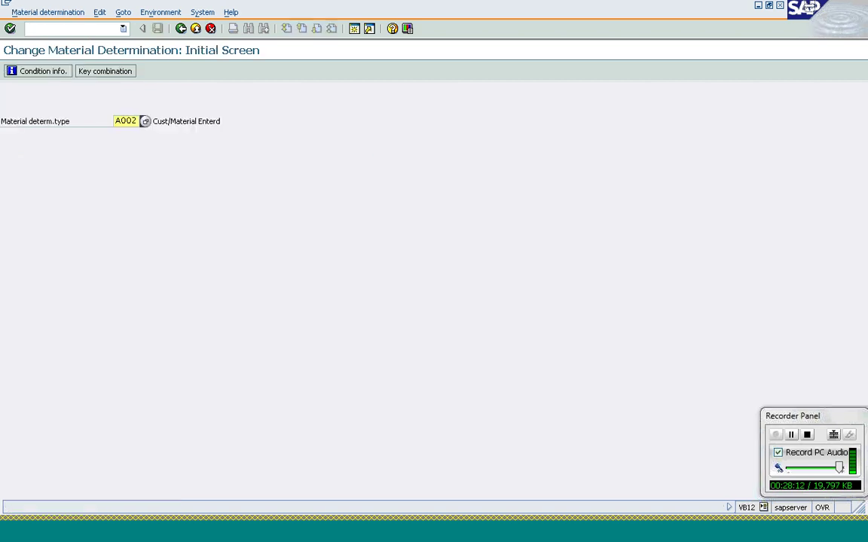
key("Return")
key("Return")
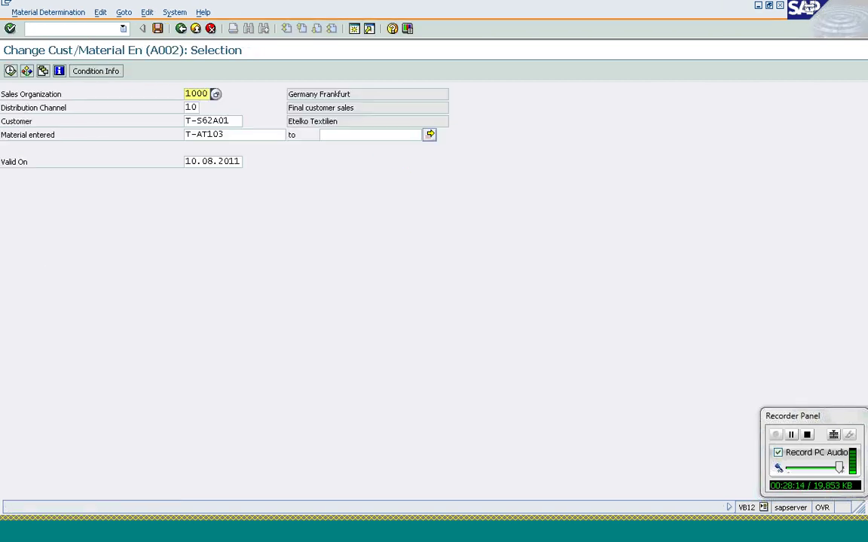
key("Tab")
key("Tab")
key("Tab")
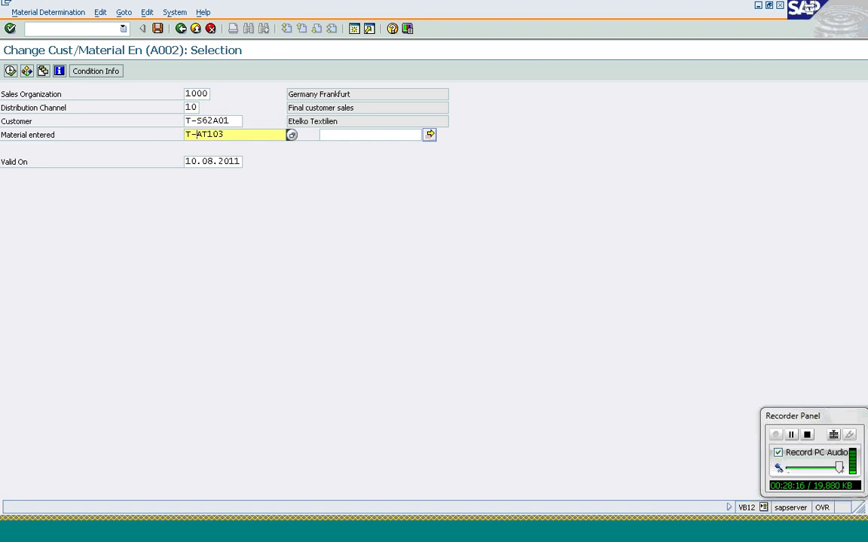
type("AT1")
key("F8")
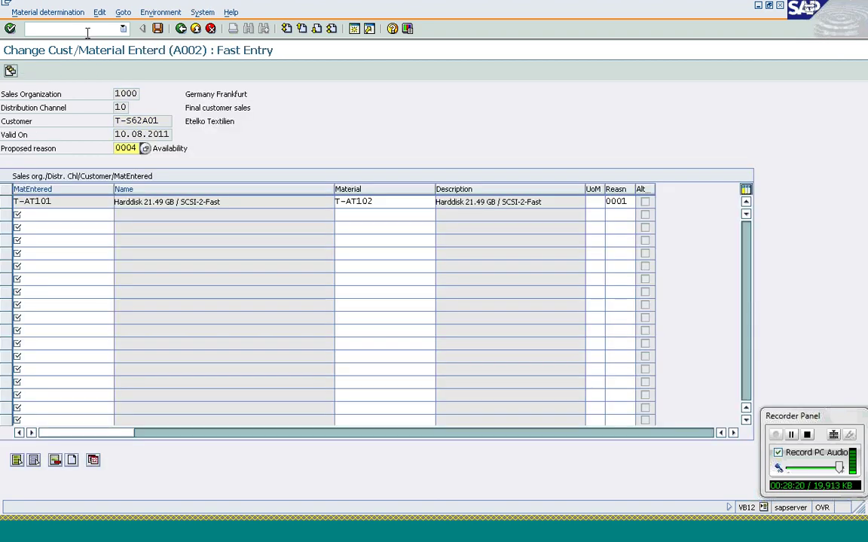
Change the T-AT101 line's substitution reason to 0004 and its substitute material to T-AT101.
left_click(33, 200)
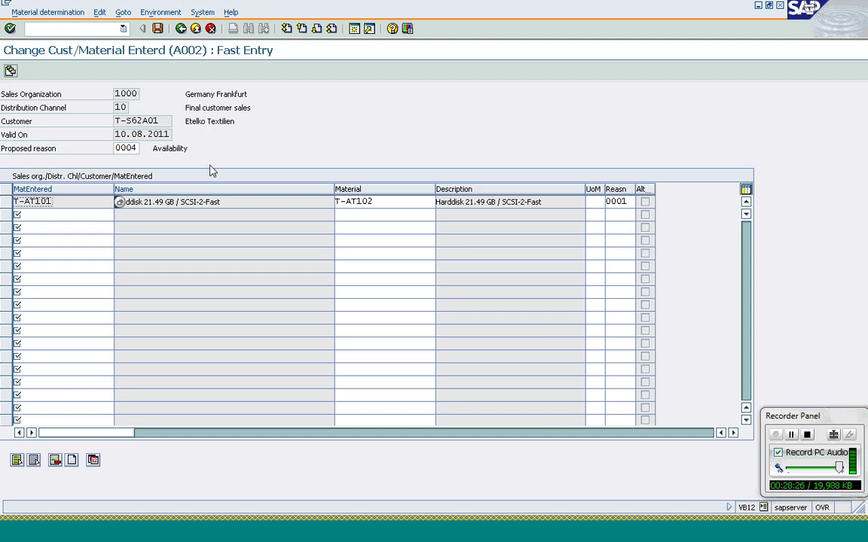
left_click(622, 202)
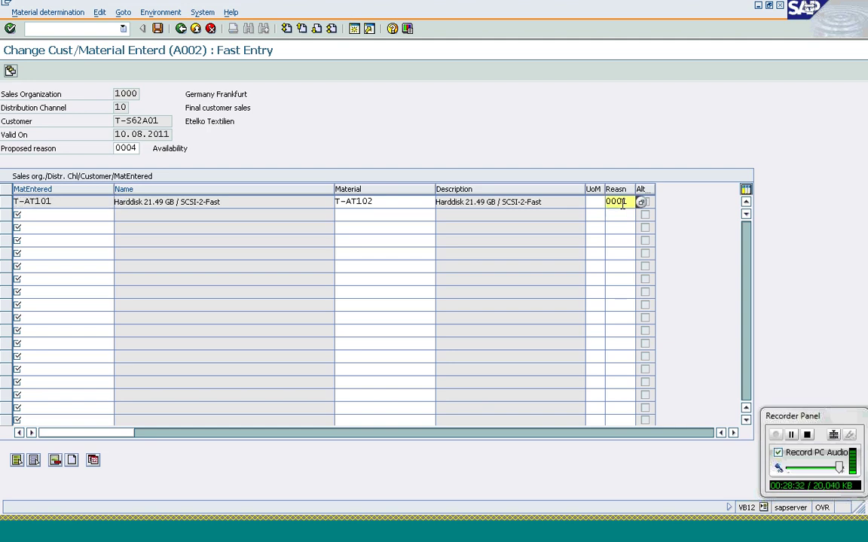
key("BackSpace")
type("4")
left_click(400, 200)
key("BackSpace")
type("1")
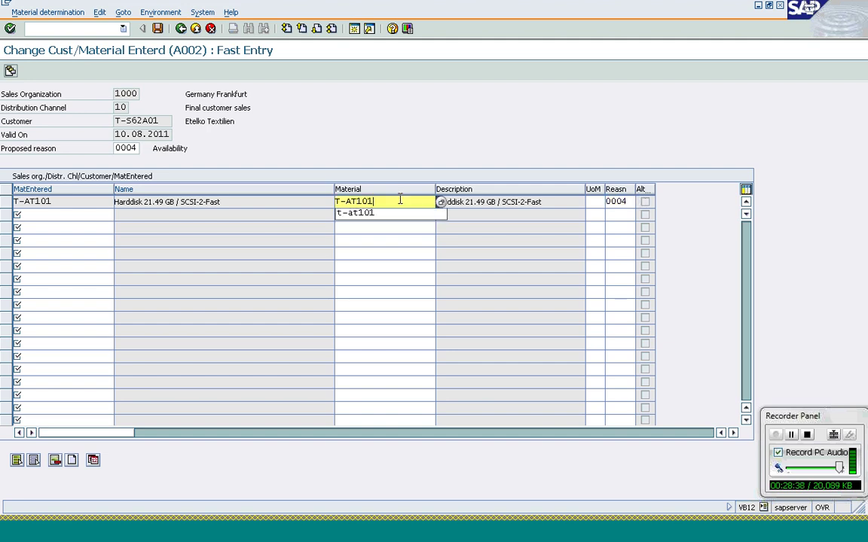
key("Return")
Add t-at102 as a second alternative material for T-AT101 with its MRP indicator set, and save the condition record.
double_click(400, 202)
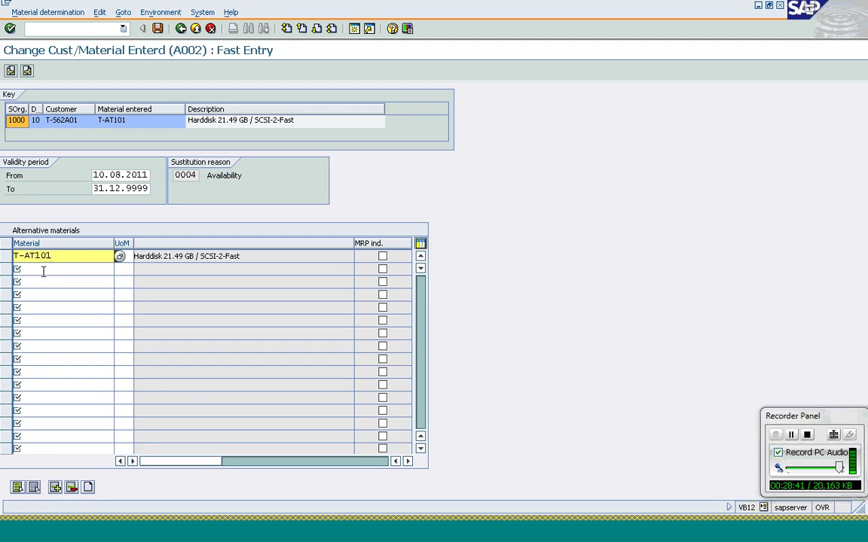
left_click(43, 270)
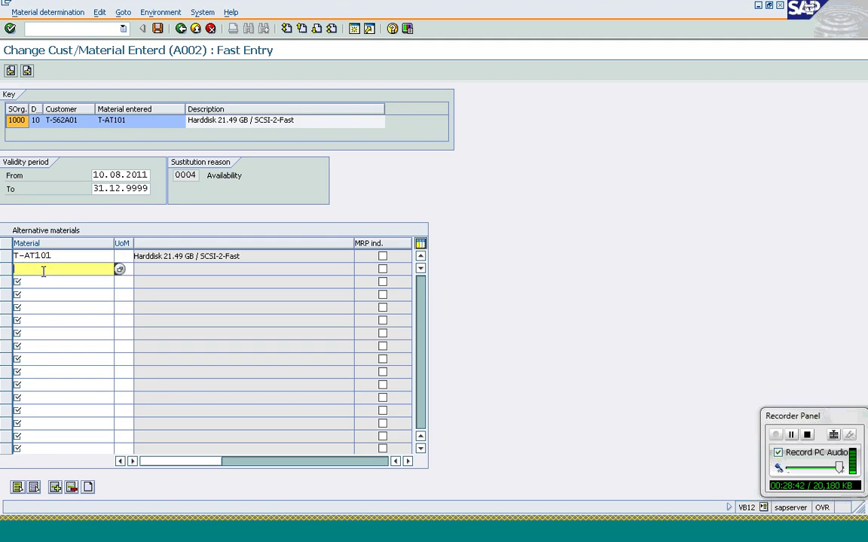
type("t-at102")
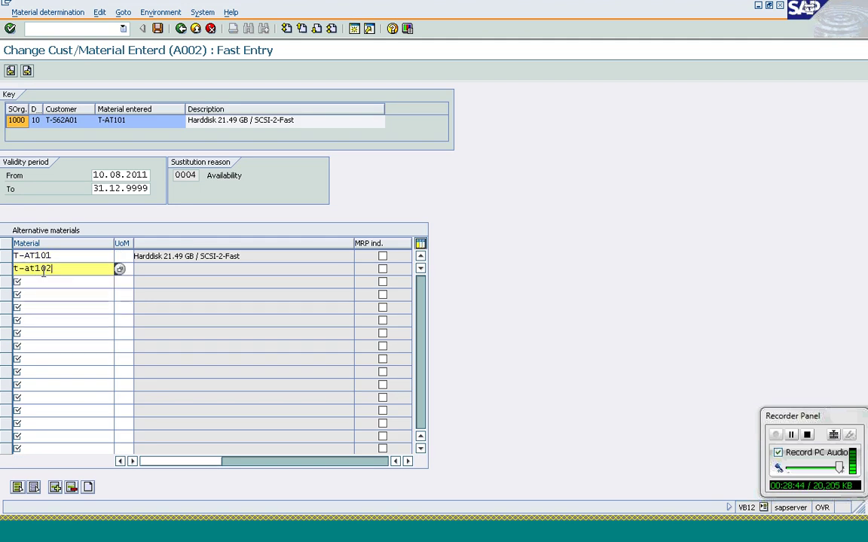
key("Tab")
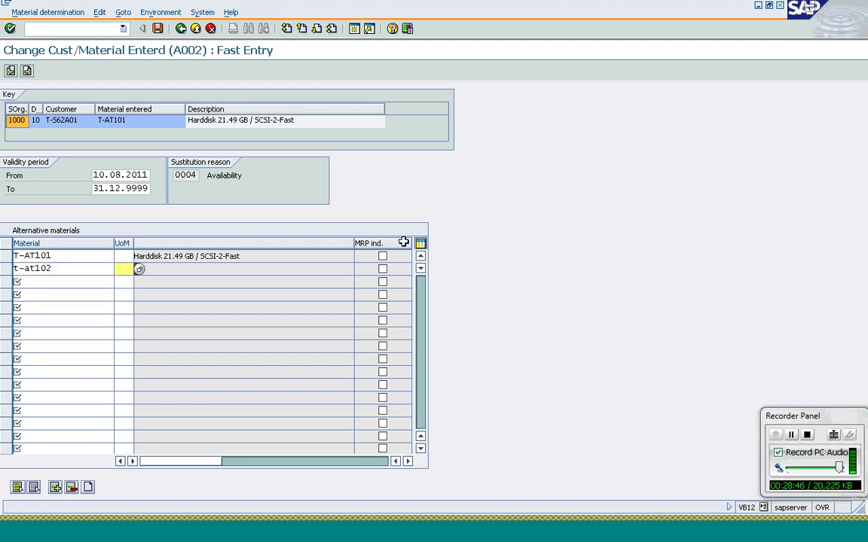
left_click(381, 270)
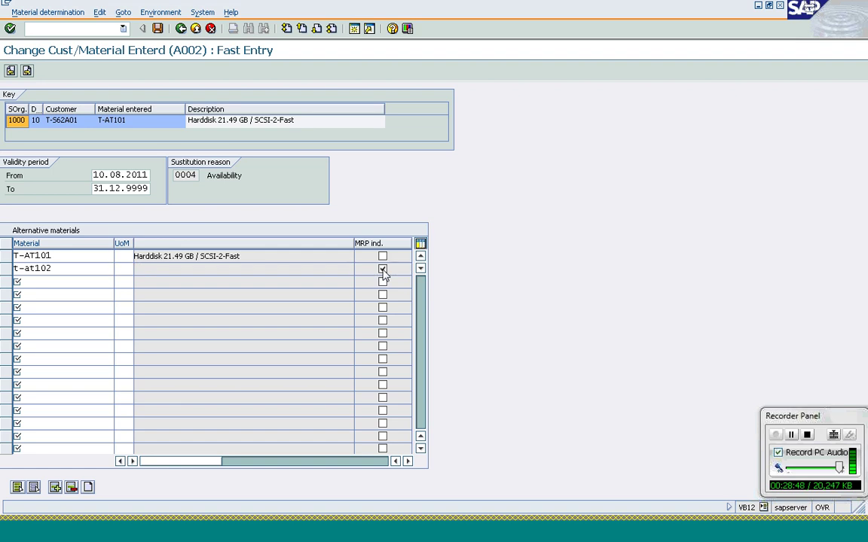
key("Return")
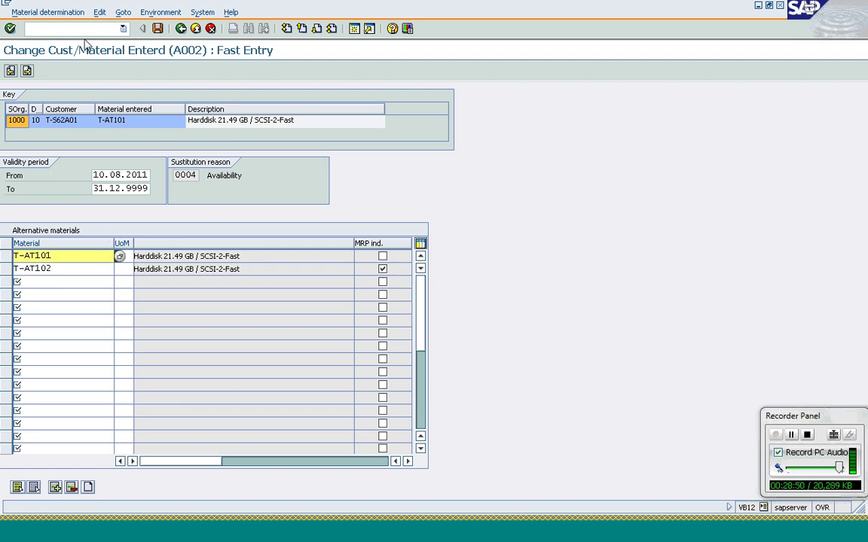
left_click(158, 28)
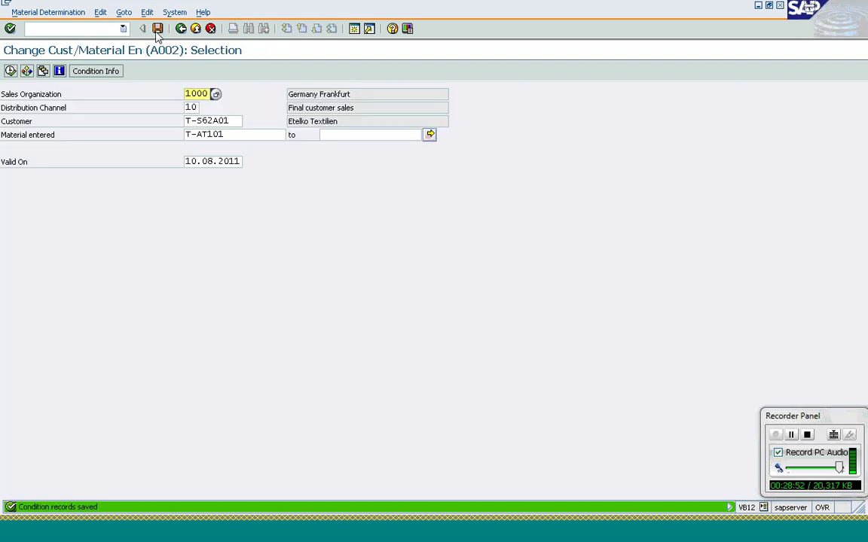
Switch to transaction VA01 and start a ZOR3 sales order for sales area 1000/10/00.
left_click(41, 32)
type("/n")
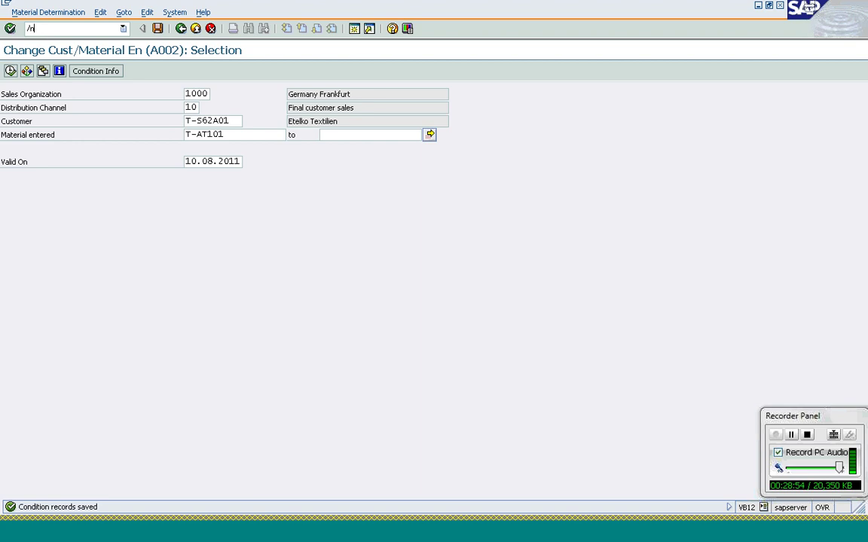
type("va01")
key("Return")
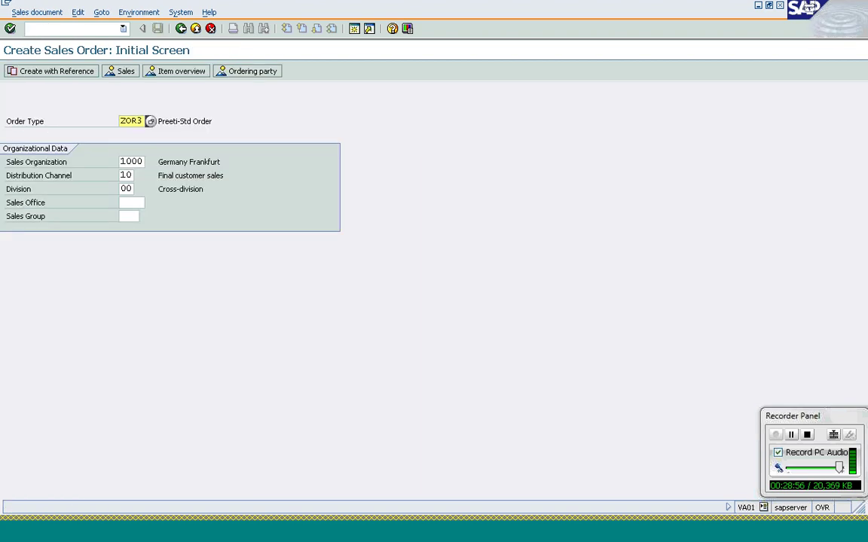
key("Return")
Enter the sold-to party's customer number and PO number Matl Det in the new order, and confirm the header.
type("t-s62a01")
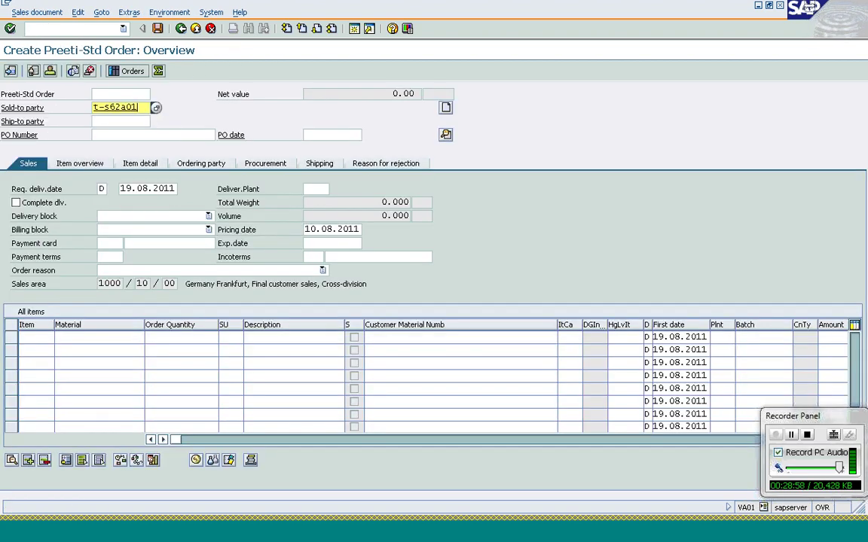
key("Tab")
key("Tab")
key("Down")
key("Return")
key("Return")
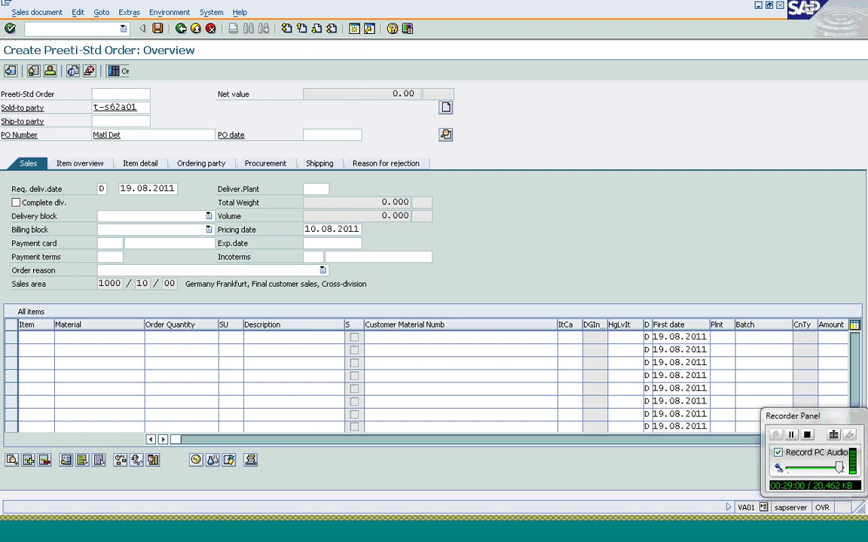
Order 15000 of material t-at101 in the new order's first item line and confirm the entry.
key("Down")
key("Return")
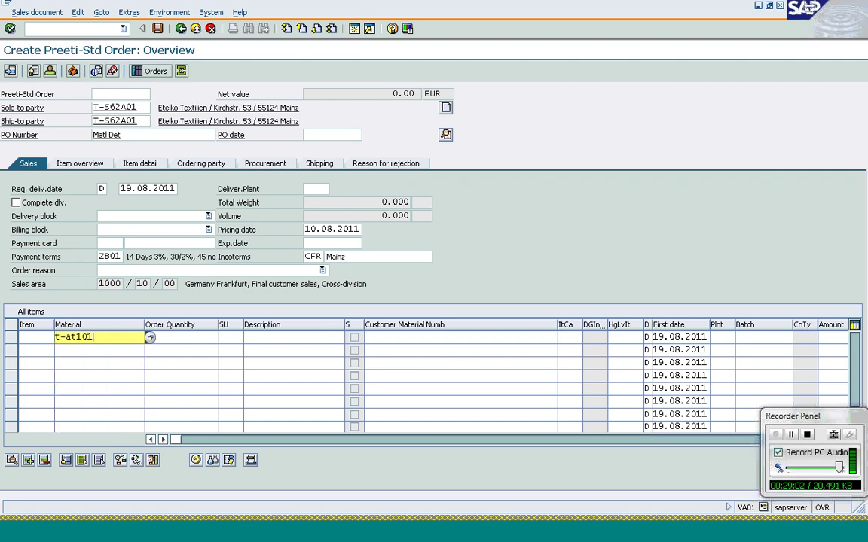
key("Tab")
type("15000")
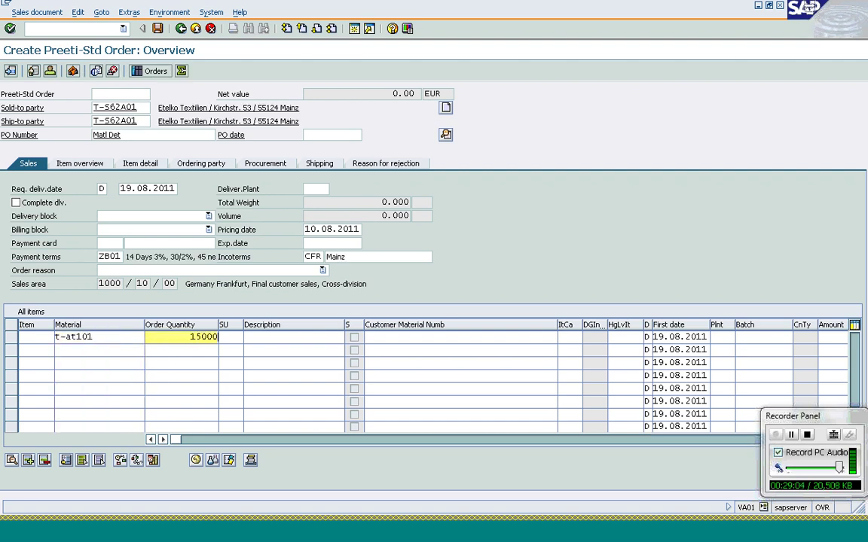
key("Return")
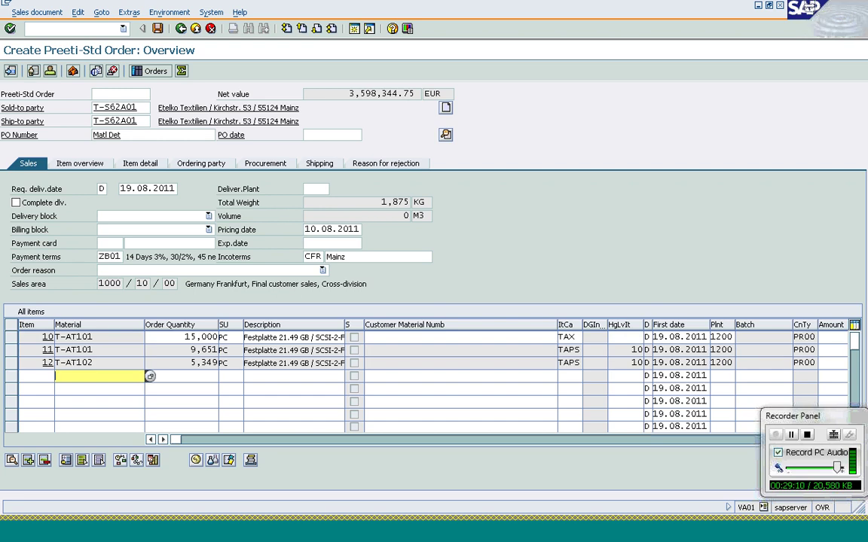
left_click(100, 352)
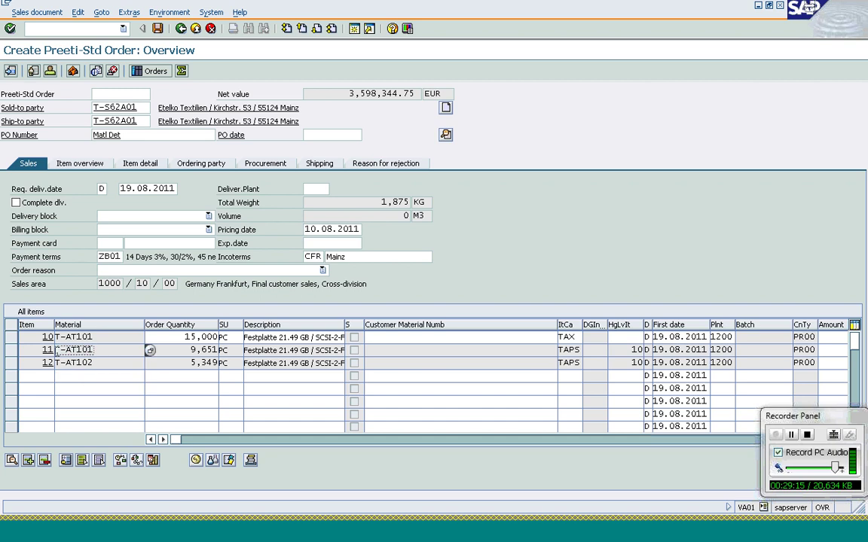
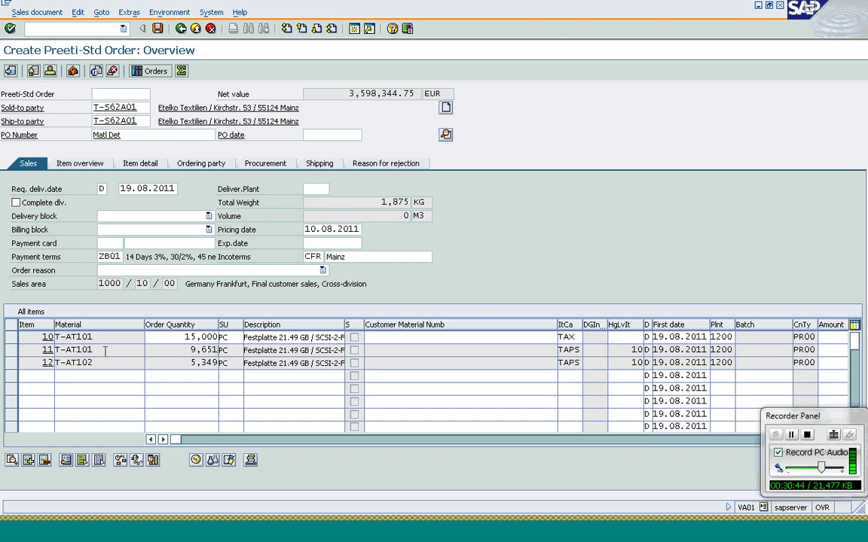
left_click_drag(75, 350, 150, 350)
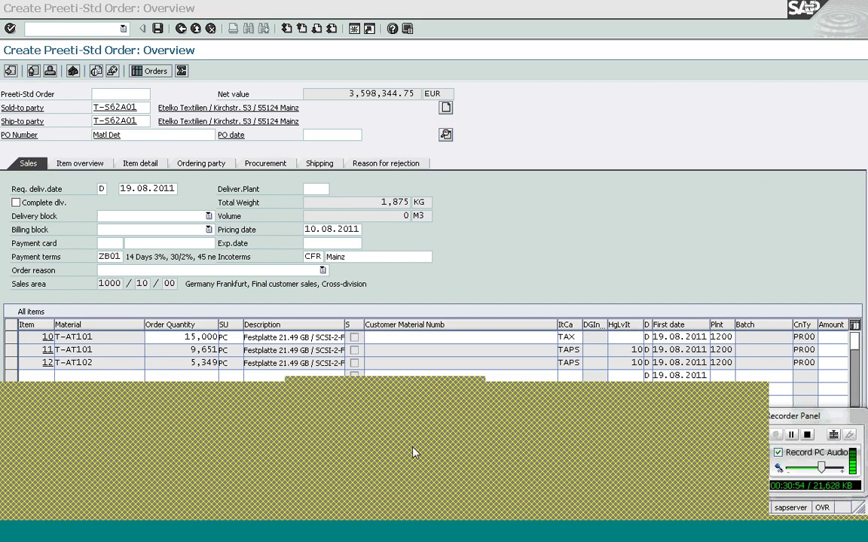
Switch to the Stock Overview session and start transaction MM02 to change a material.
left_click(666, 441)
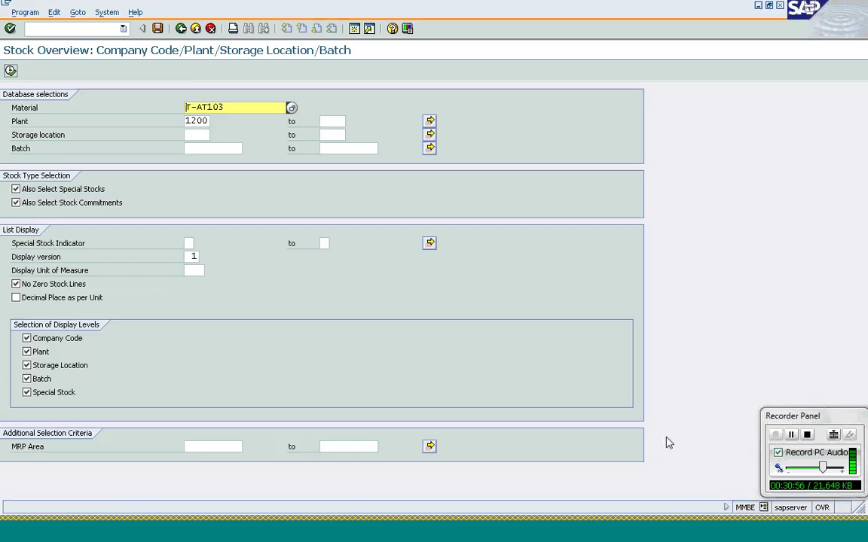
left_click(108, 31)
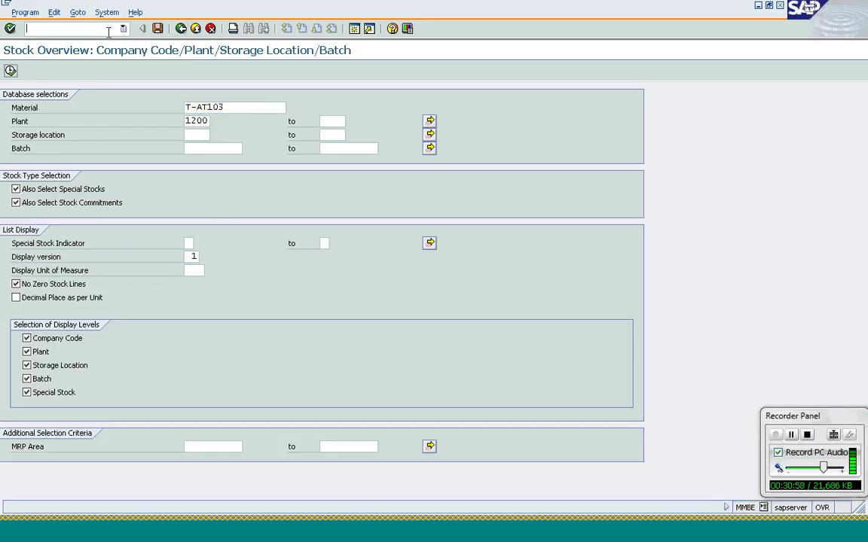
type("/nmm0")
key("Return")
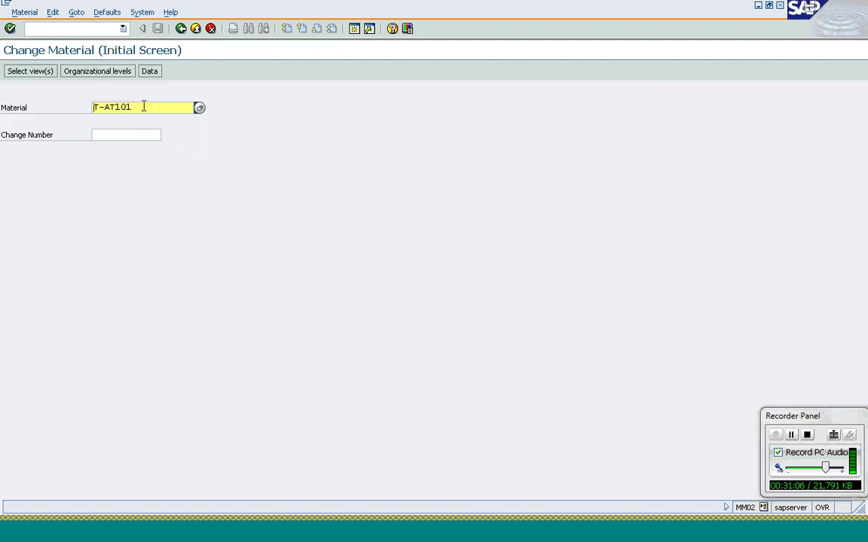
Open the MRP 3 view of material T-AT101 for plant 1200 and storage location 0001.
key("Return")
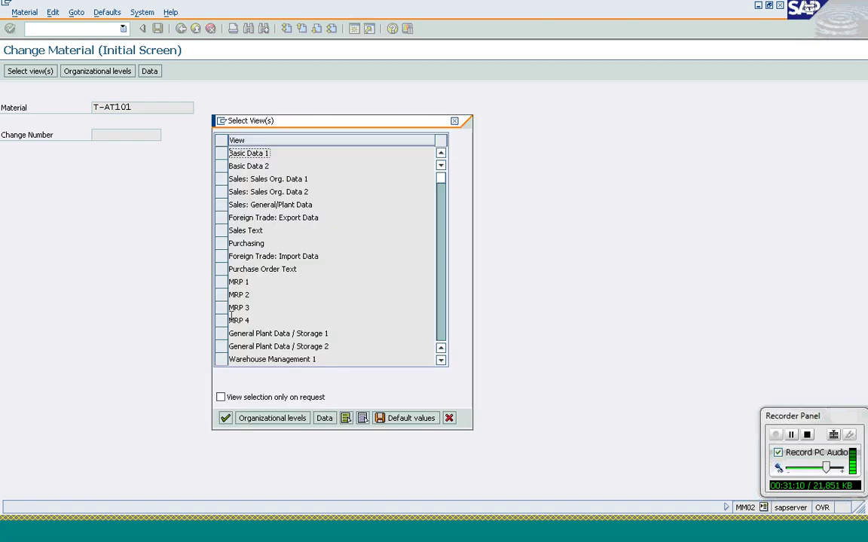
left_click(221, 307)
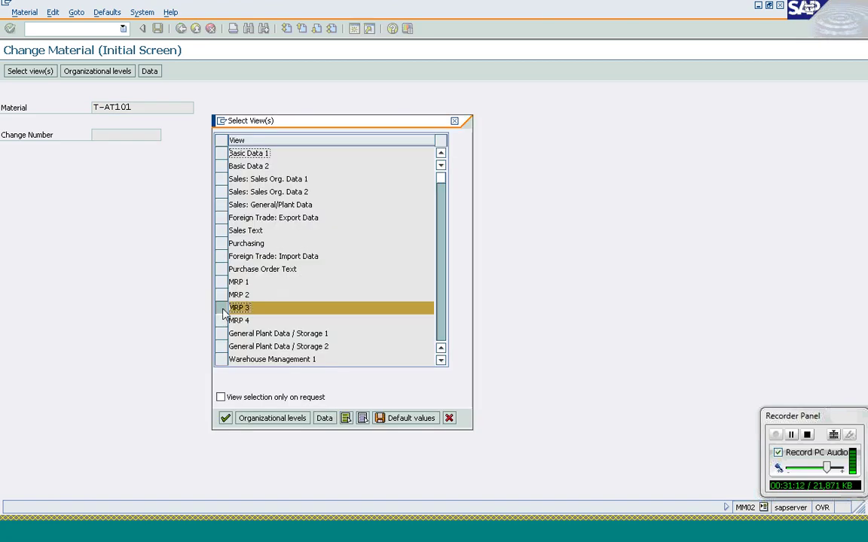
left_click(227, 418)
type("1200")
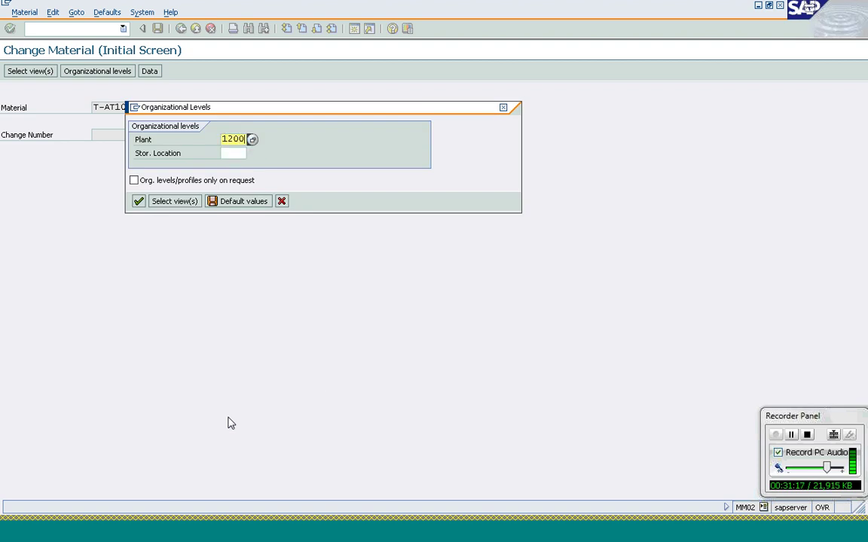
key("Tab")
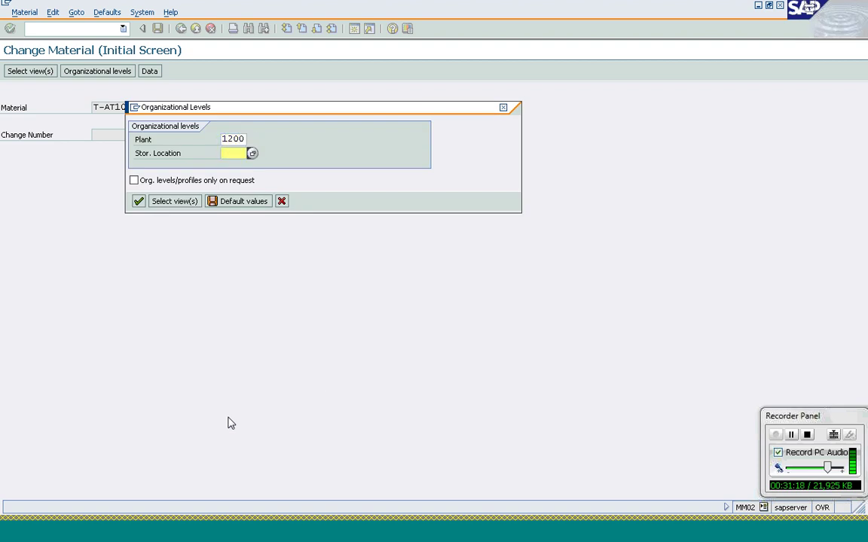
type("0001")
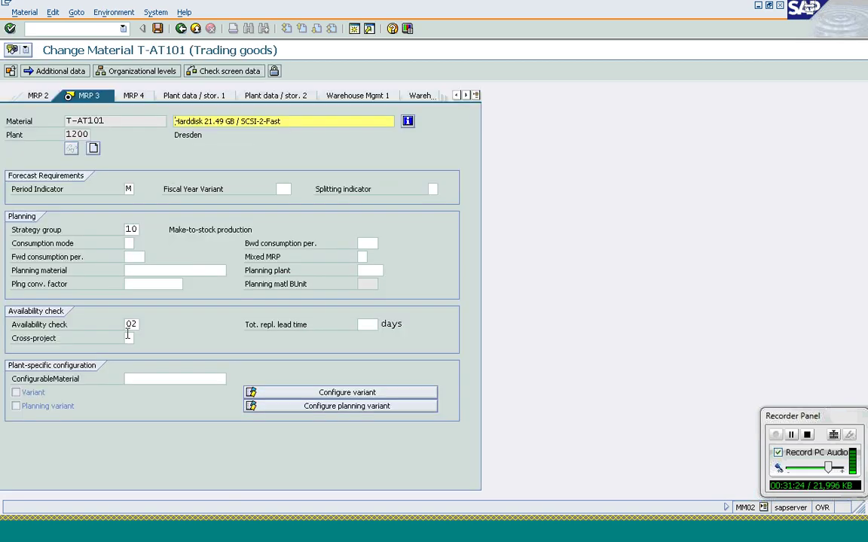
Look through the availability check groups for T-AT101, pick 02 Individual reqmt, and return to the initial screen without saving.
left_click(130, 325)
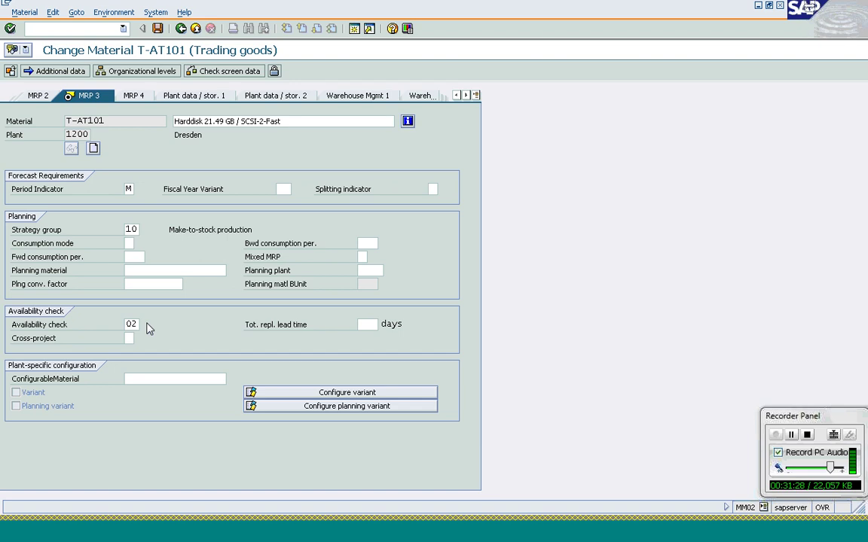
key("F4")
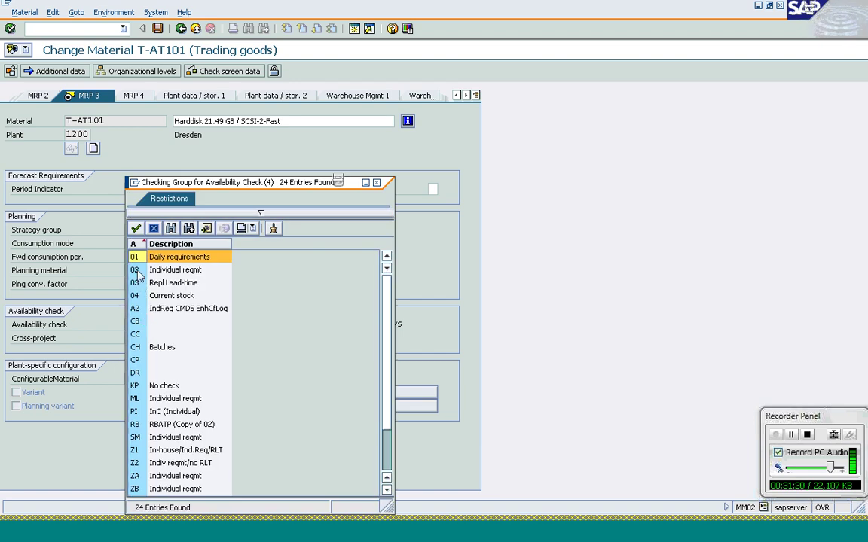
left_click(138, 270)
double_click(137, 273)
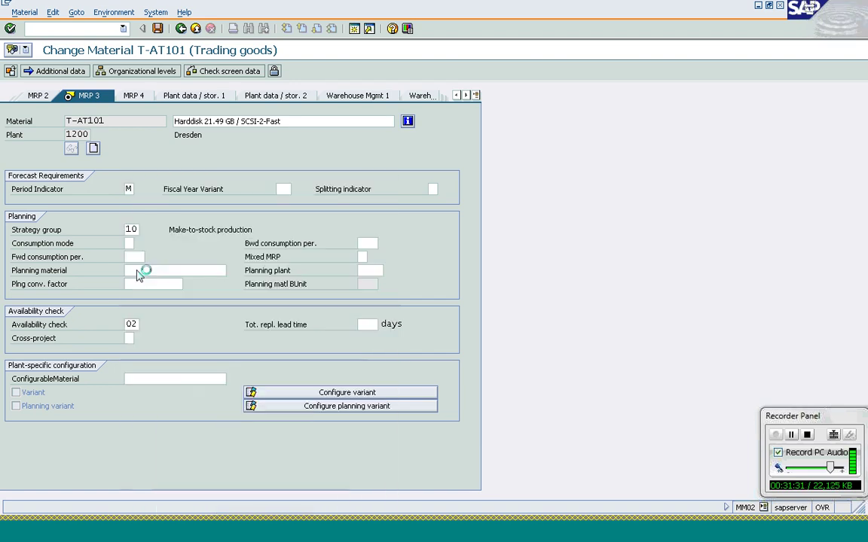
left_click(181, 29)
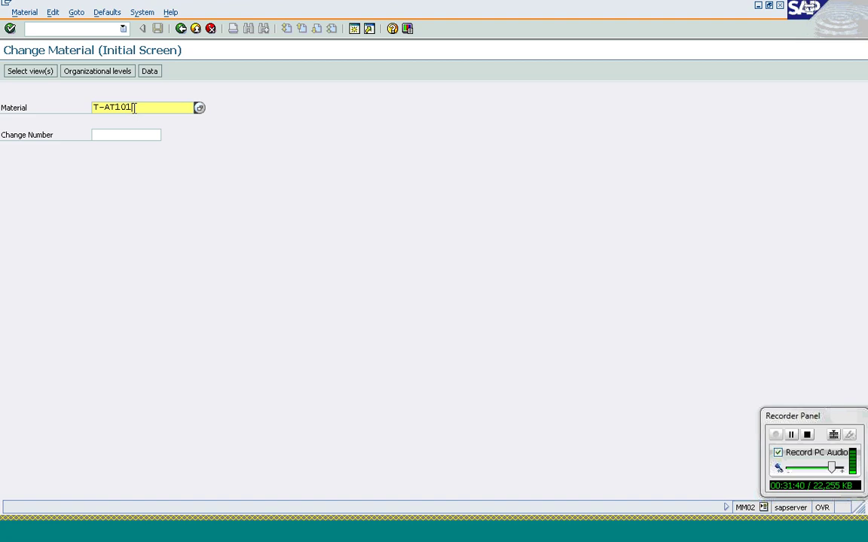
Open the MRP 3 view of material T-AT103 for plant 1200 and storage location 0001.
key("Return")
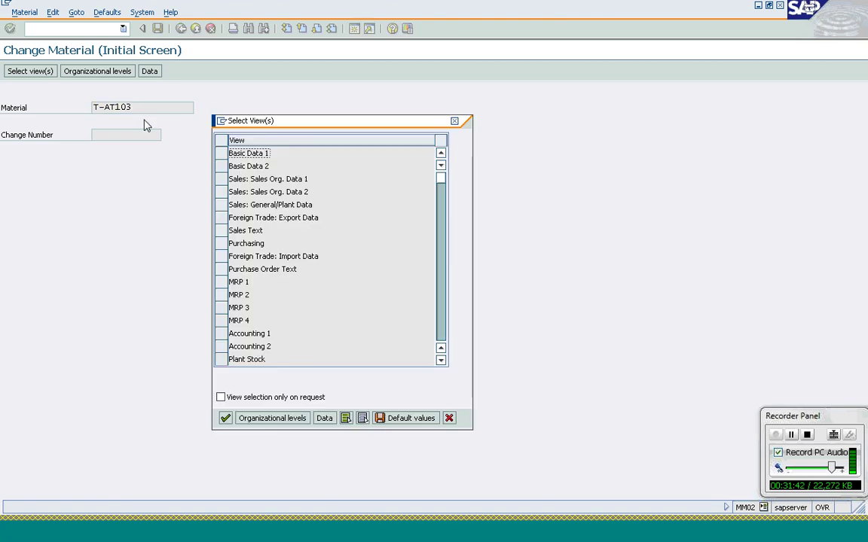
left_click(219, 307)
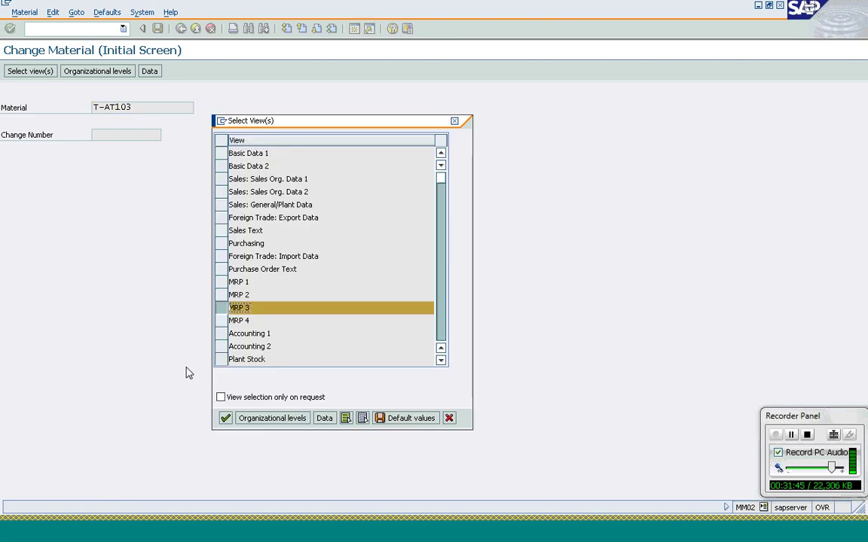
left_click(226, 419)
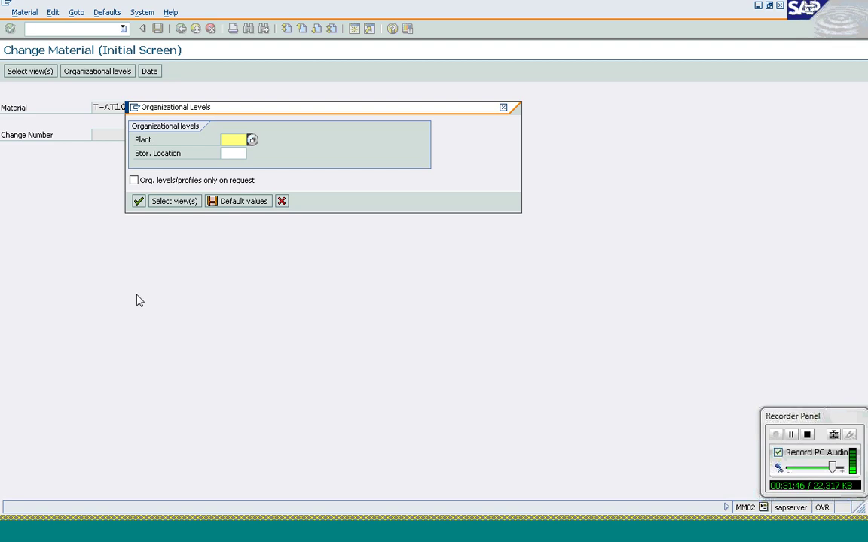
type("1200")
key("Tab")
type("0001")
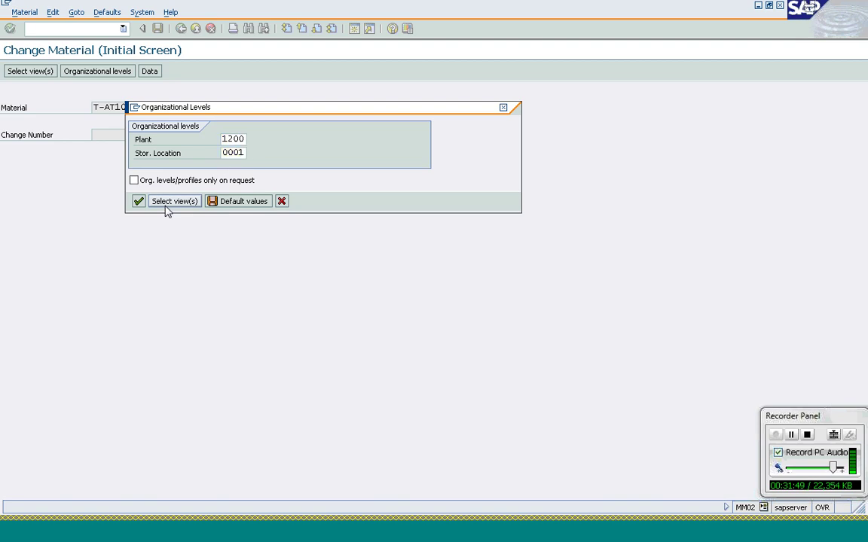
key("Tab")
key("Return")
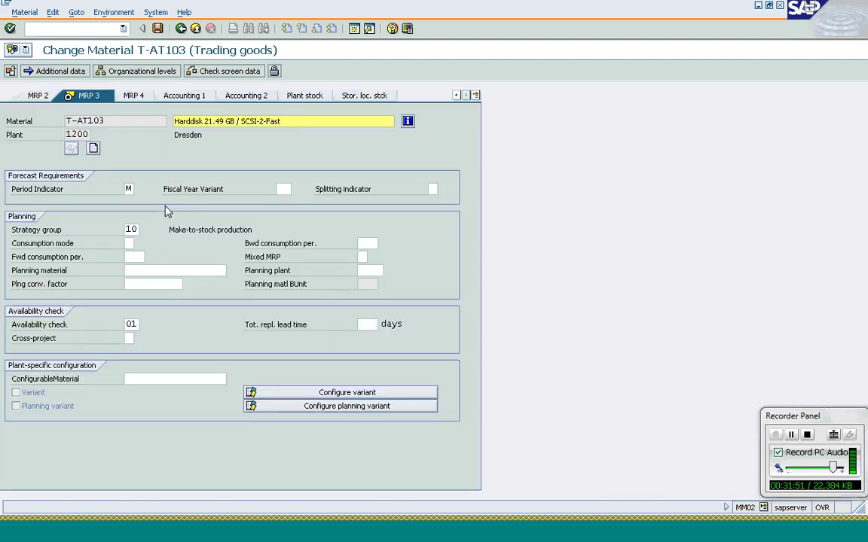
Examine the availability check groups offered for T-AT103, close the list without choosing one, and leave the material change transaction.
left_click(134, 324)
left_click(145, 326)
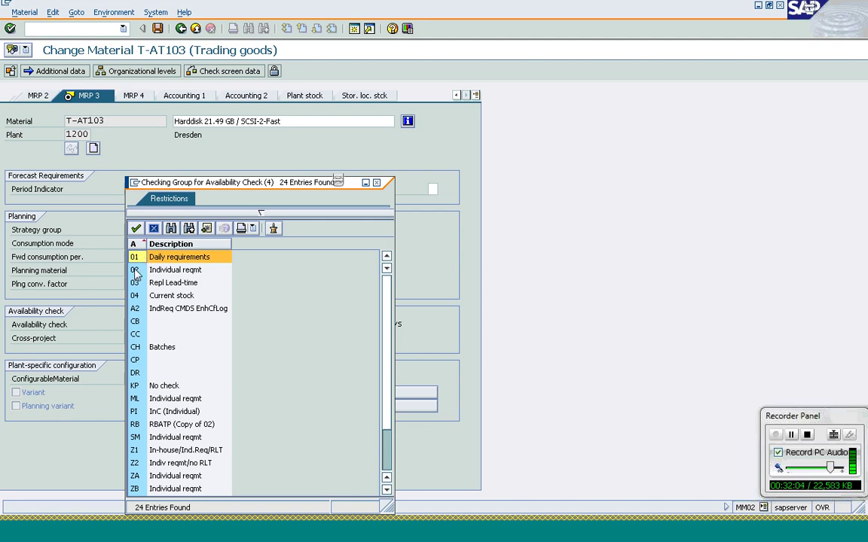
left_click(154, 231)
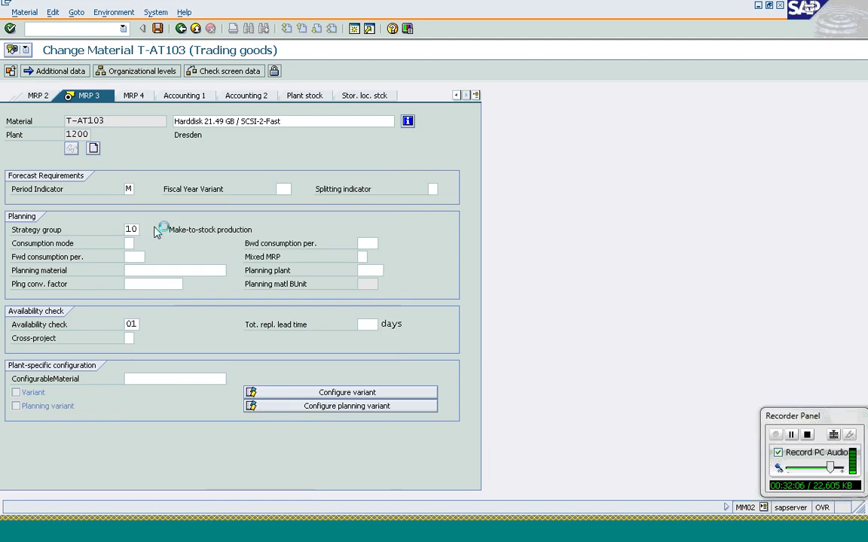
left_click(182, 30)
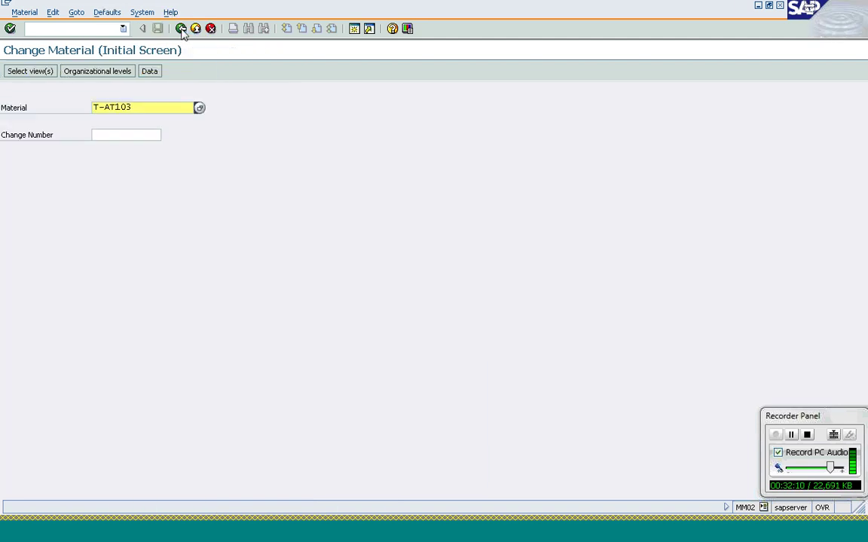
left_click(181, 31)
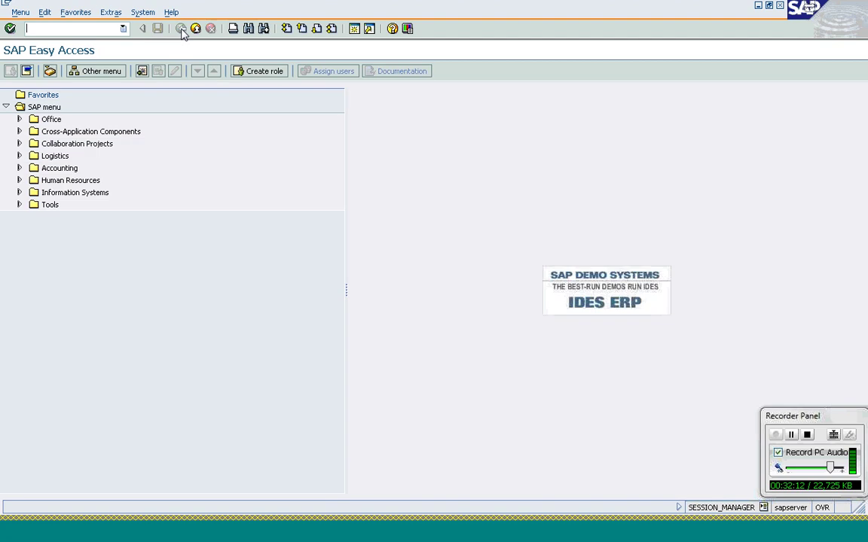
Open the Change transaction for Material Determination under Logistics, Sales and Distribution, Master Data, Products.
left_click(19, 156)
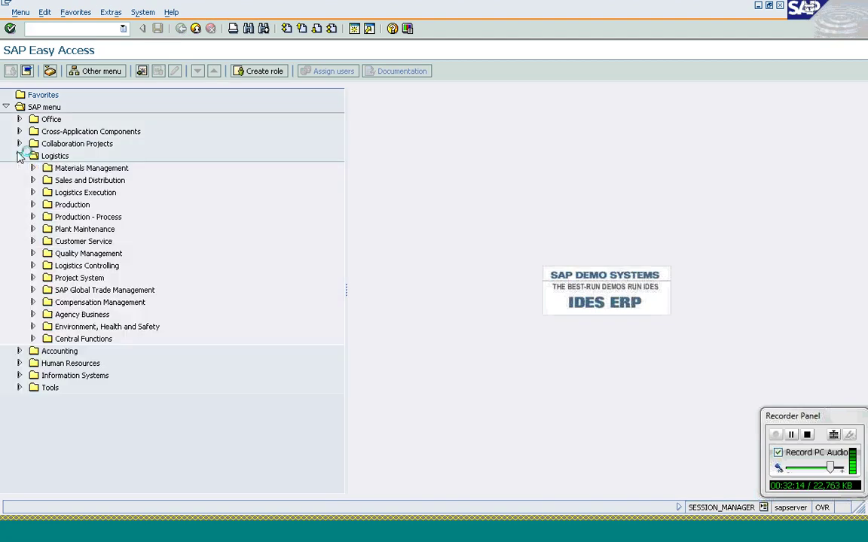
left_click(33, 180)
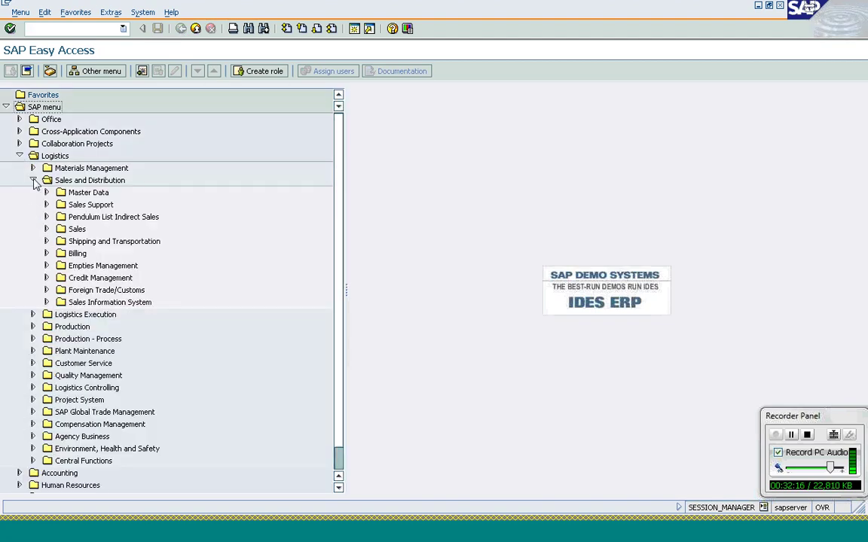
left_click(47, 193)
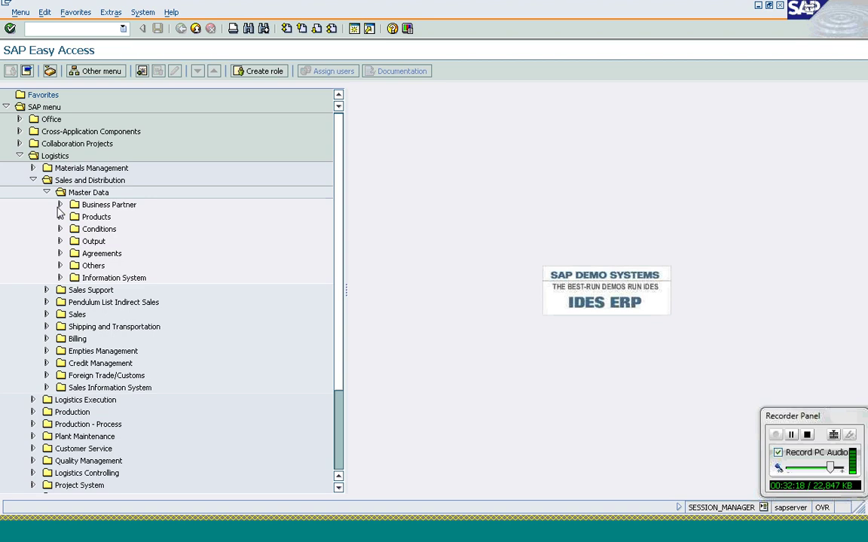
left_click(60, 217)
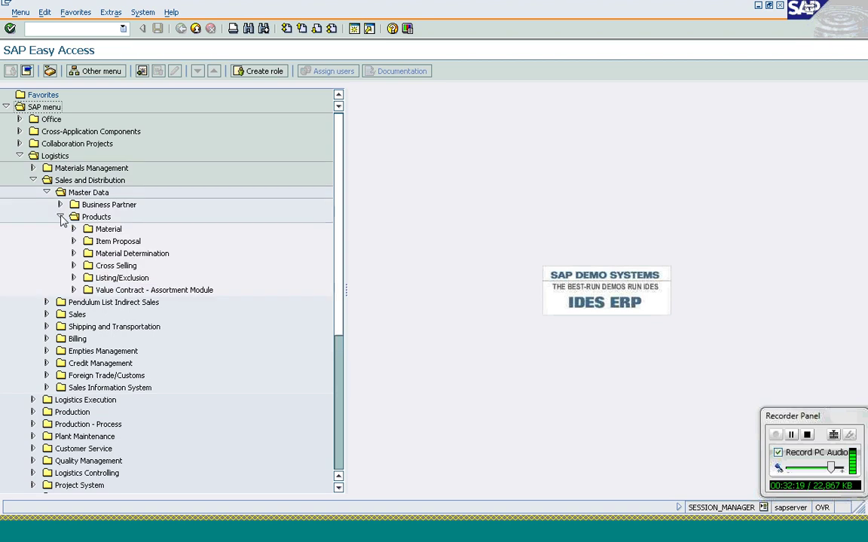
left_click(73, 254)
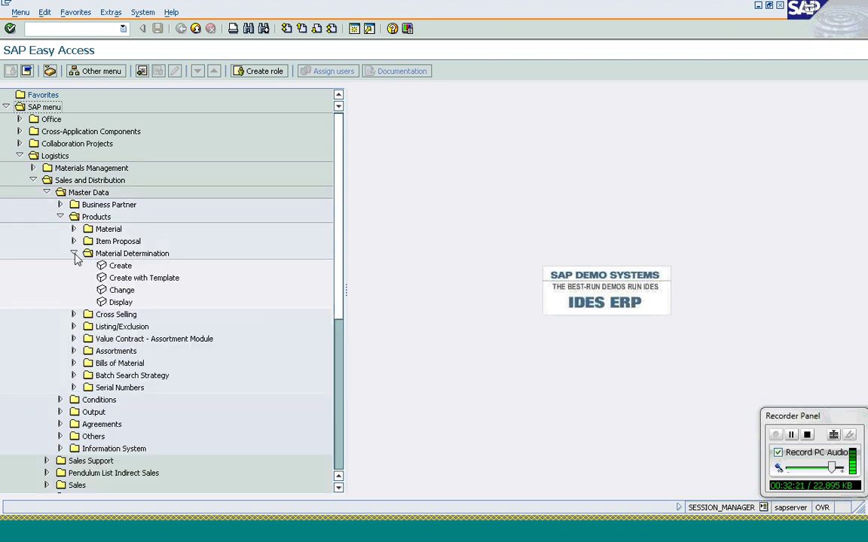
double_click(117, 291)
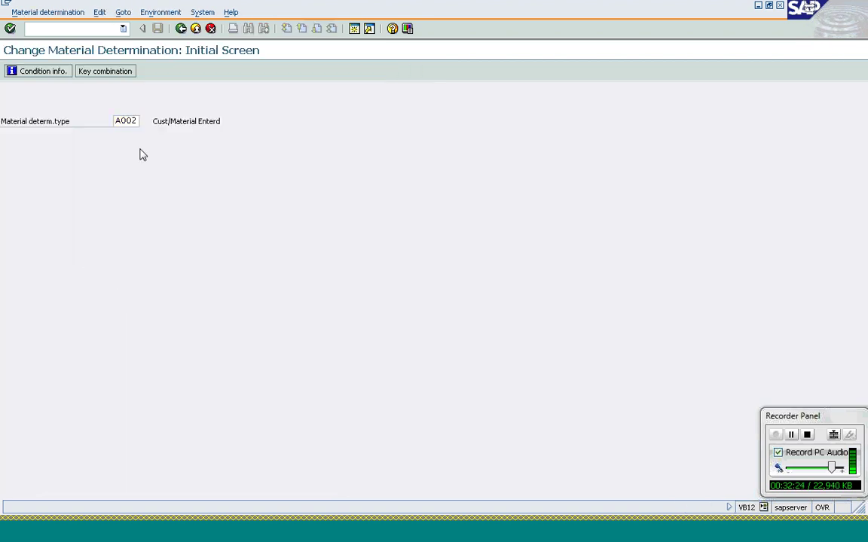
Display the A002 material determination records for entered material T-AT101, using the sales organization, distribution channel, customer and material key combination.
key("Return")
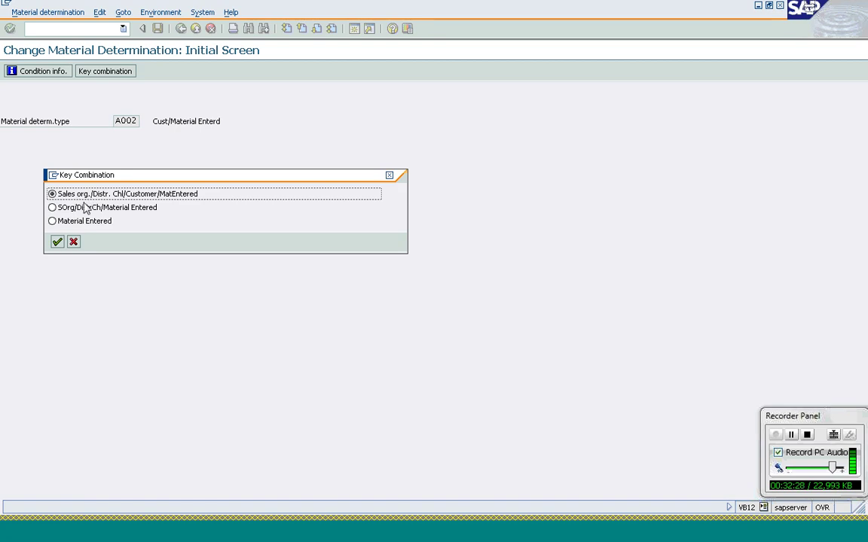
left_click(58, 242)
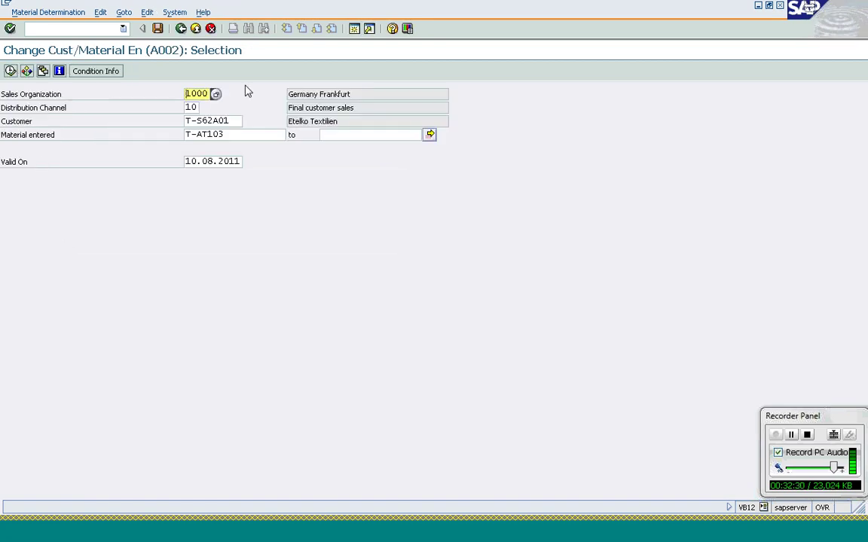
left_click(229, 134)
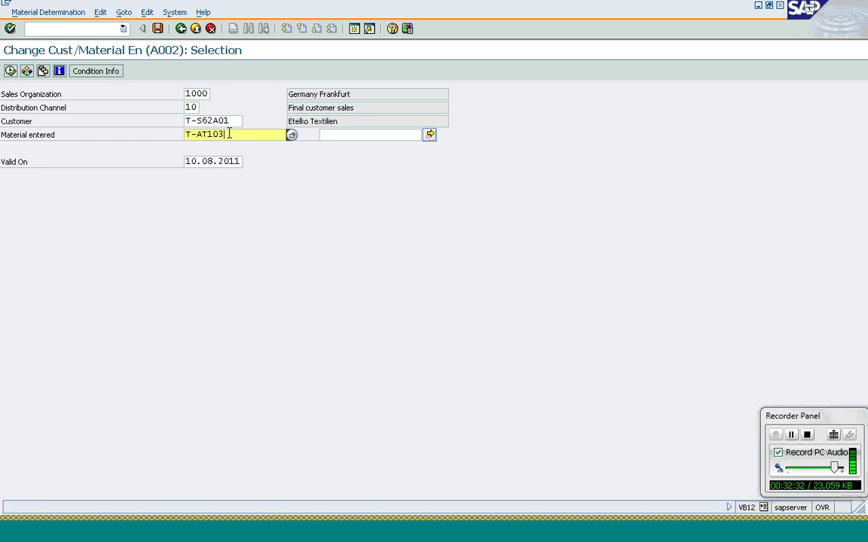
key("BackSpace")
type("1")
key("Return")
key("F8")
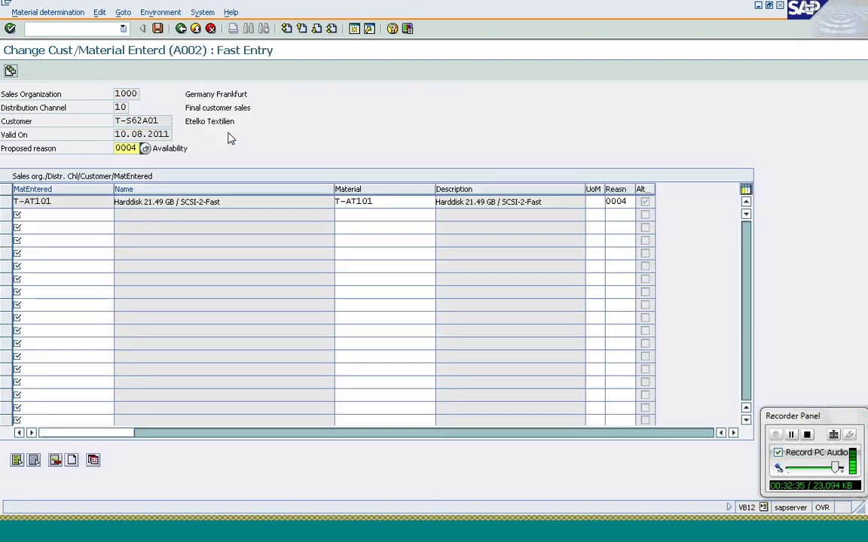
left_click(243, 205)
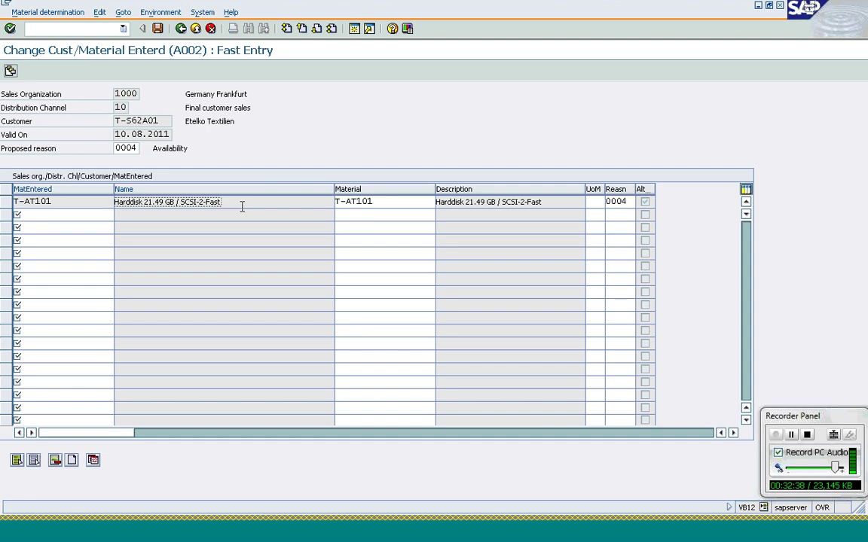
Open the alternative materials for entered material T-AT101 and reorder them with T-AT102 first and T-AT101 second.
double_click(242, 205)
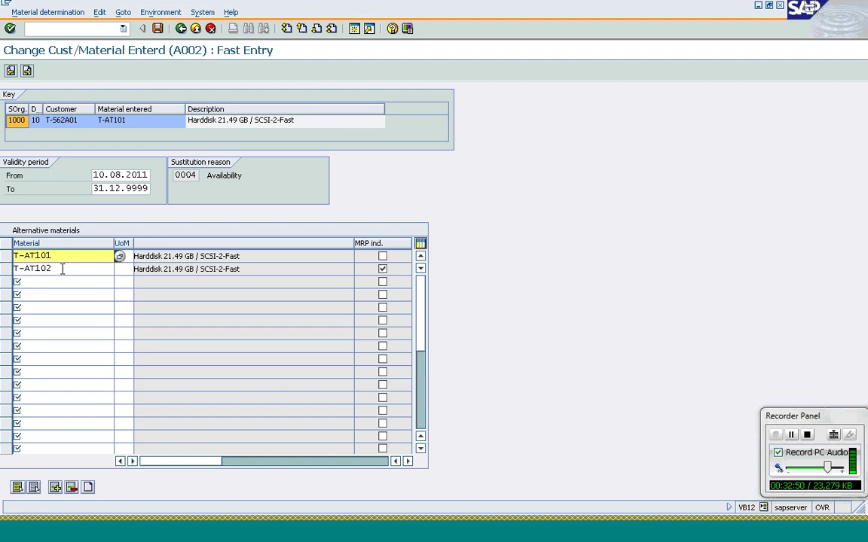
left_click(62, 270)
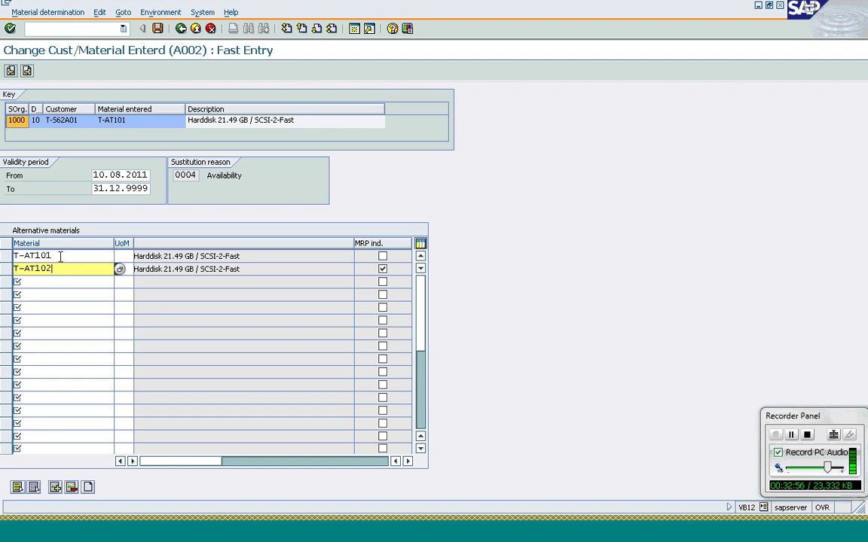
left_click(63, 256)
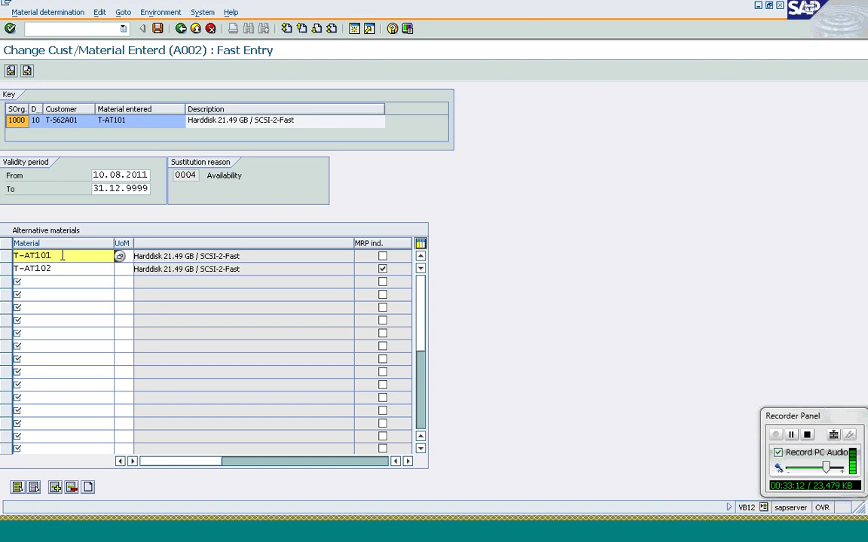
key("BackSpace")
type("2")
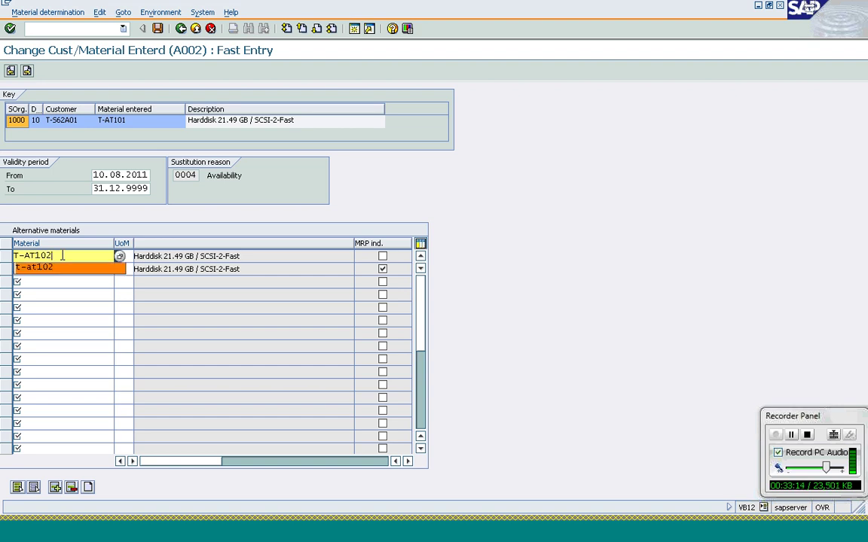
key("Return")
key("Down")
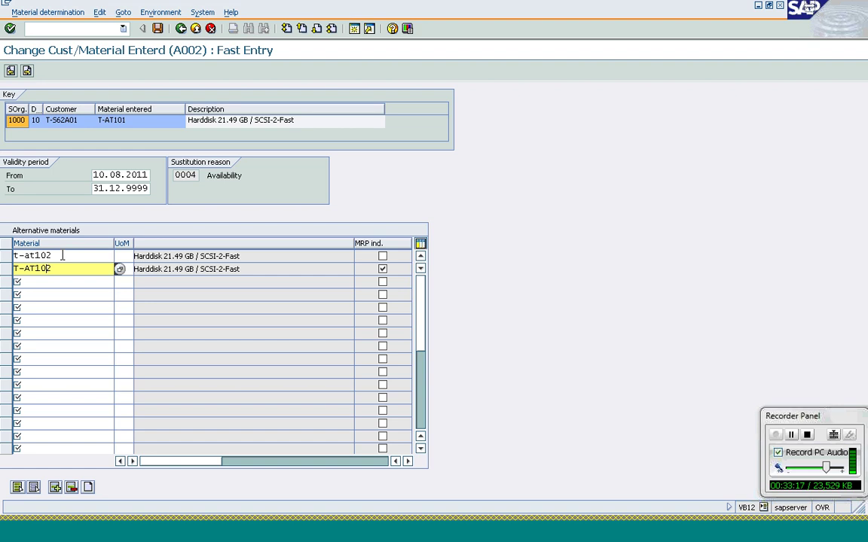
type("1")
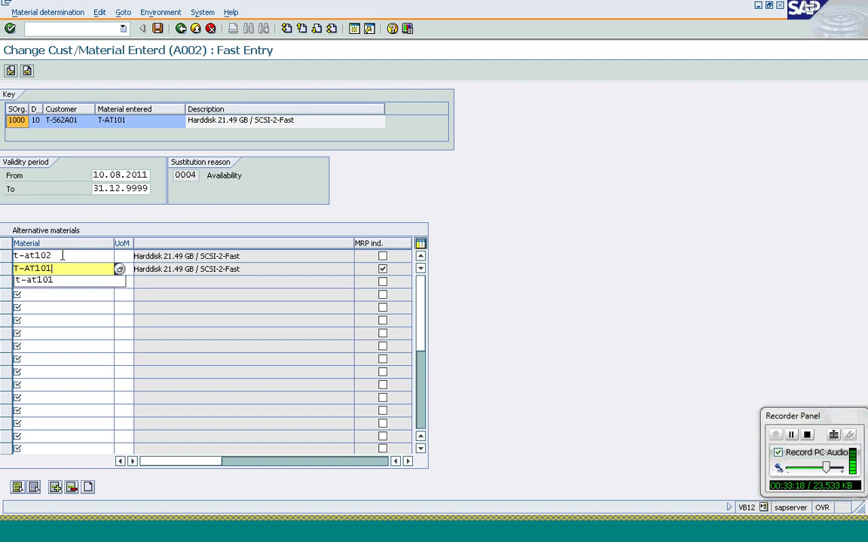
key("Return")
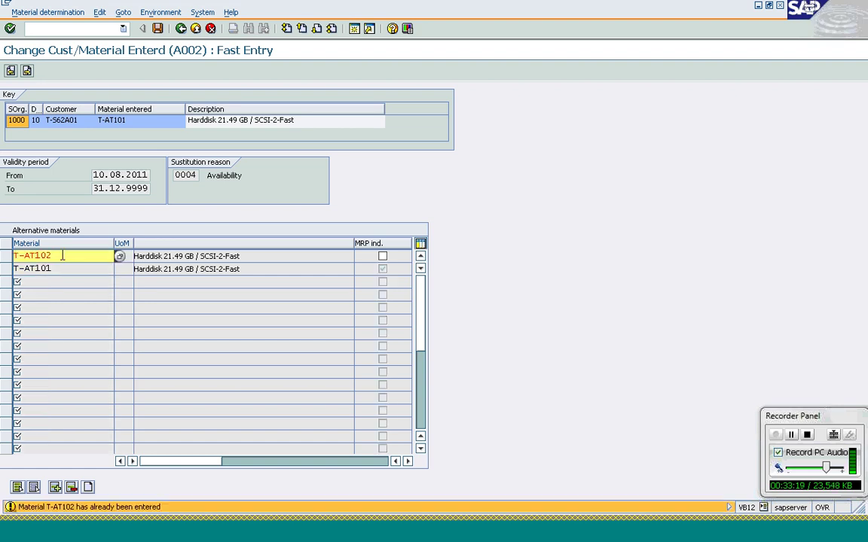
Set the MRP indicator for alternative T-AT102, clear it for T-AT101, and save the determination record.
left_click(383, 256)
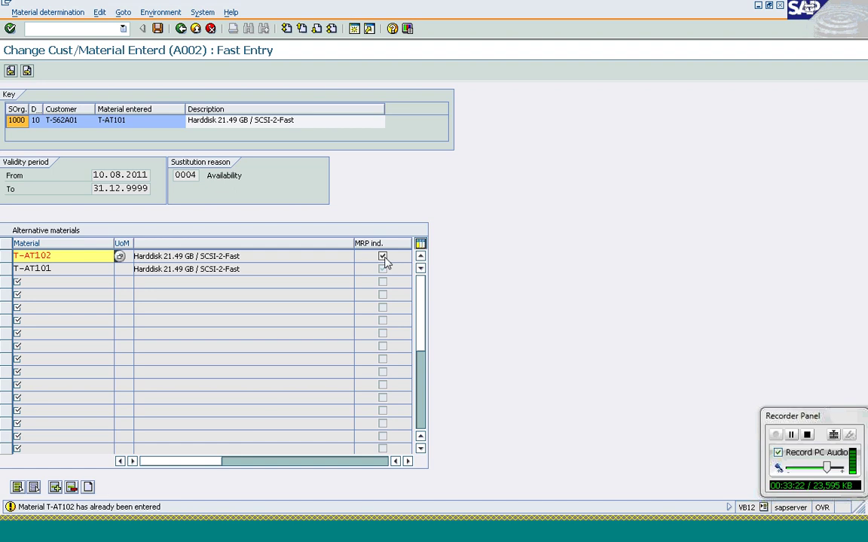
key("Return")
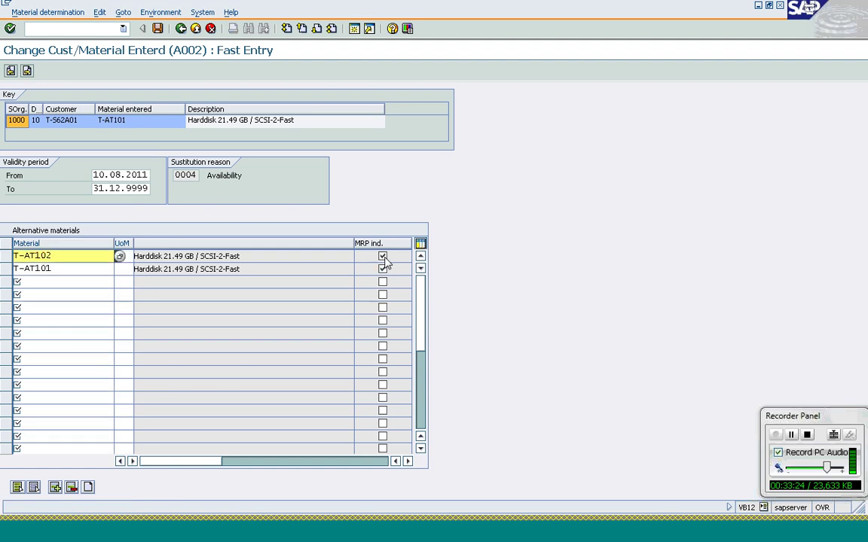
left_click(383, 270)
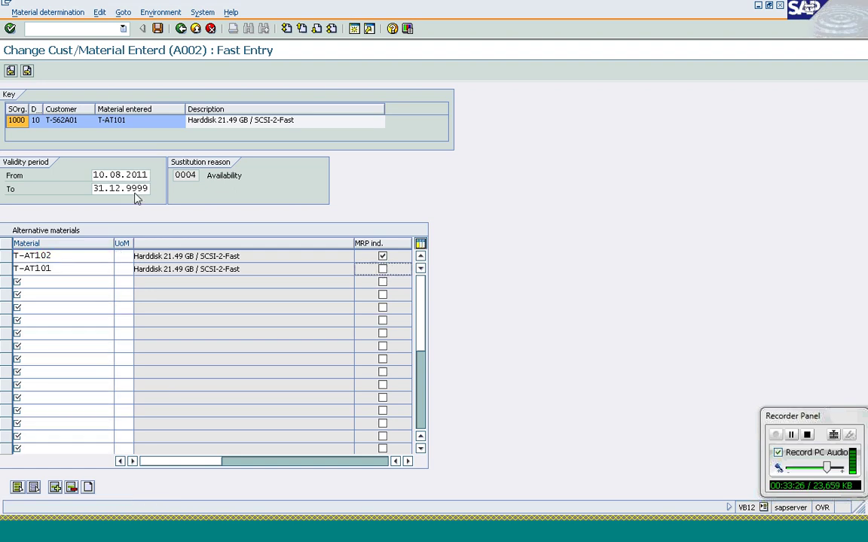
left_click(158, 29)
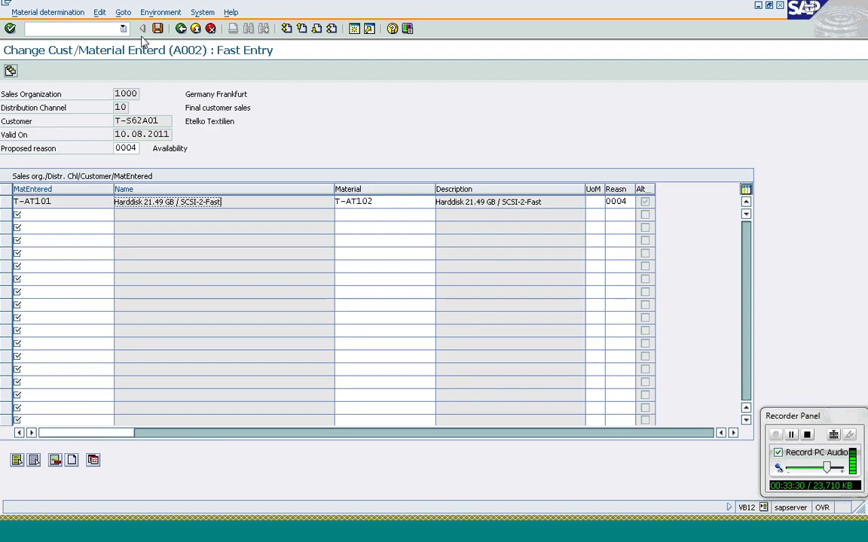
left_click(158, 31)
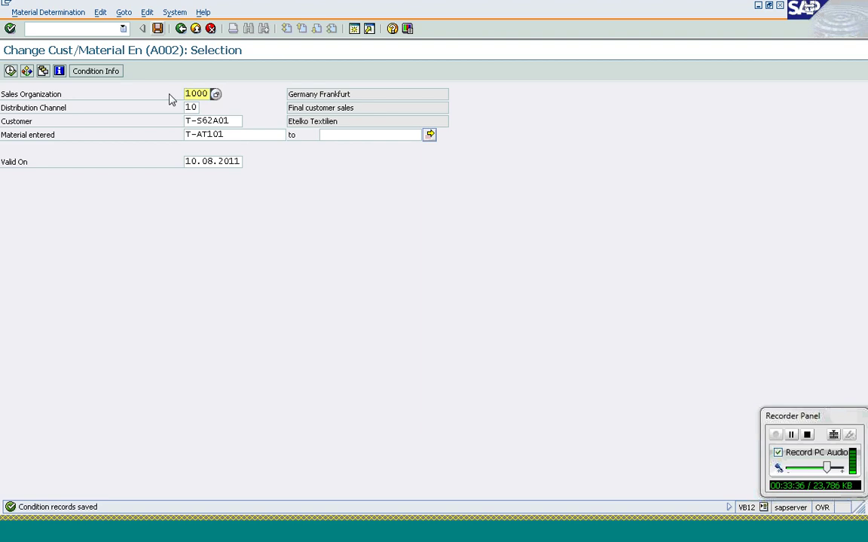
Switch to the sales order session, leave the existing order, and start a new ZOR3 order for sales area 1000/10/00.
left_click(85, 28)
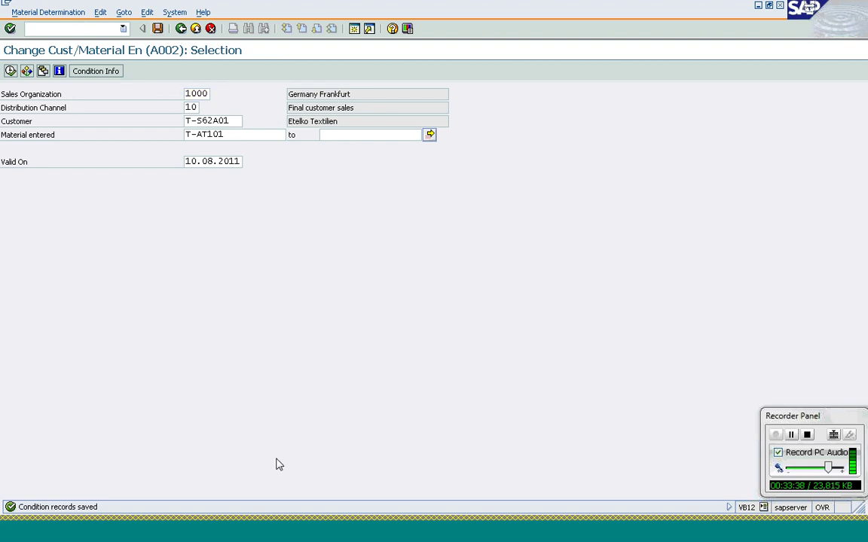
mouse_move(236, 535)
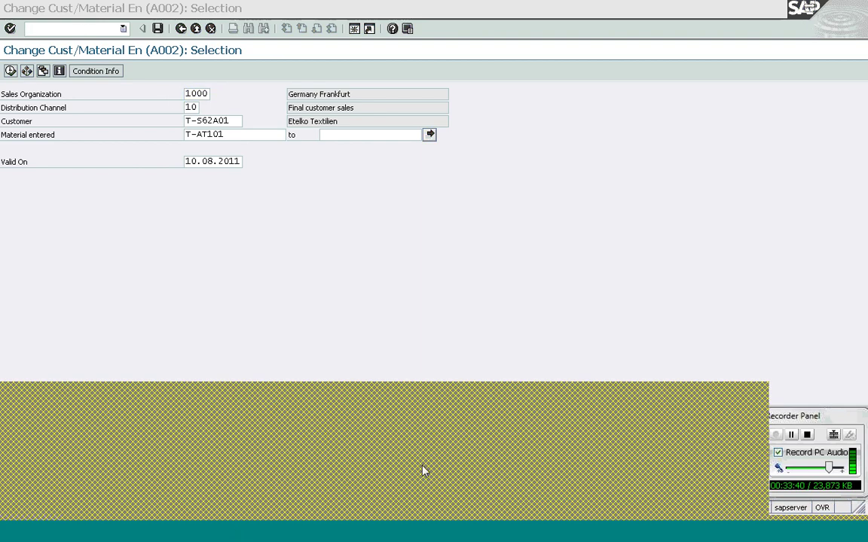
left_click(482, 465)
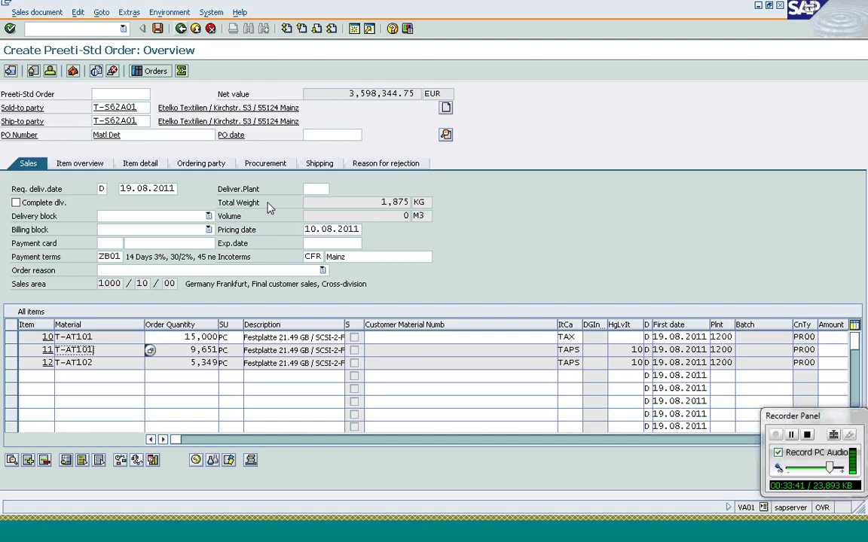
key("F3")
left_click(226, 202)
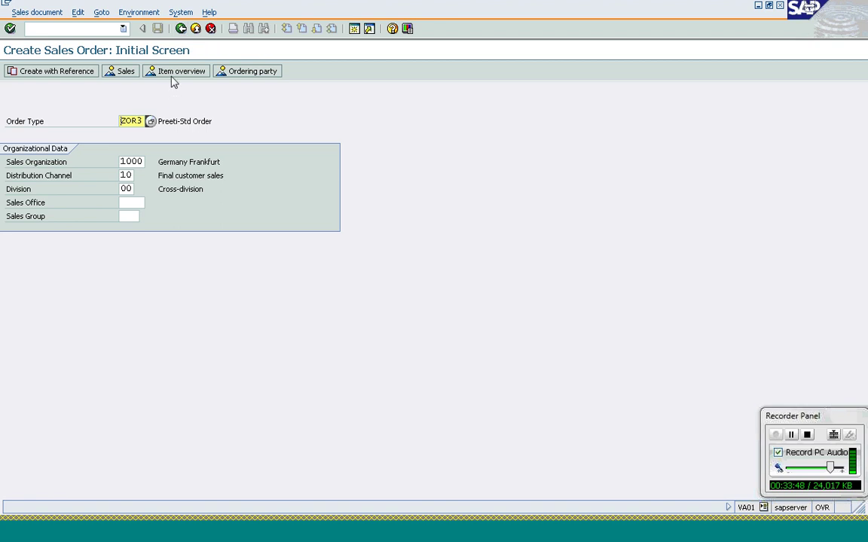
key("Return")
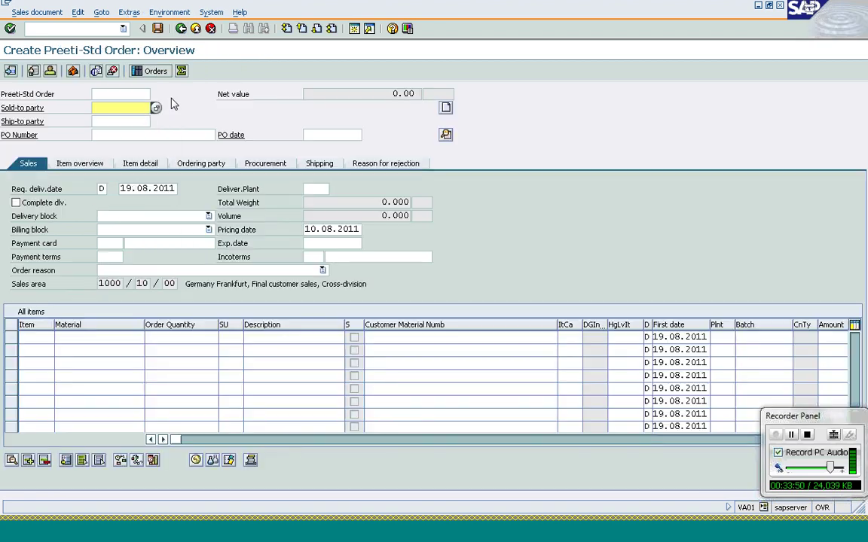
Enter the sold-to party's customer number and set the PO number to Matl Det in the new order.
type("t-s62a01")
key("Tab")
key("Tab")
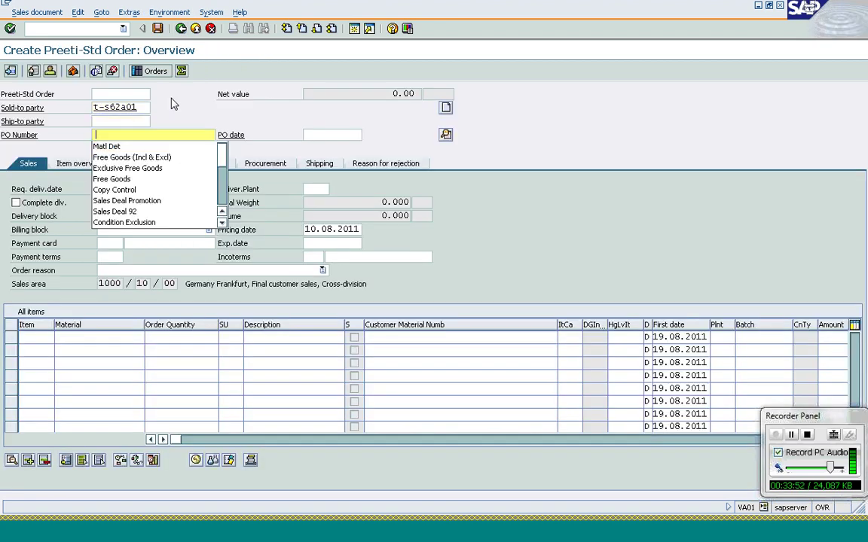
key("Down")
key("Return")
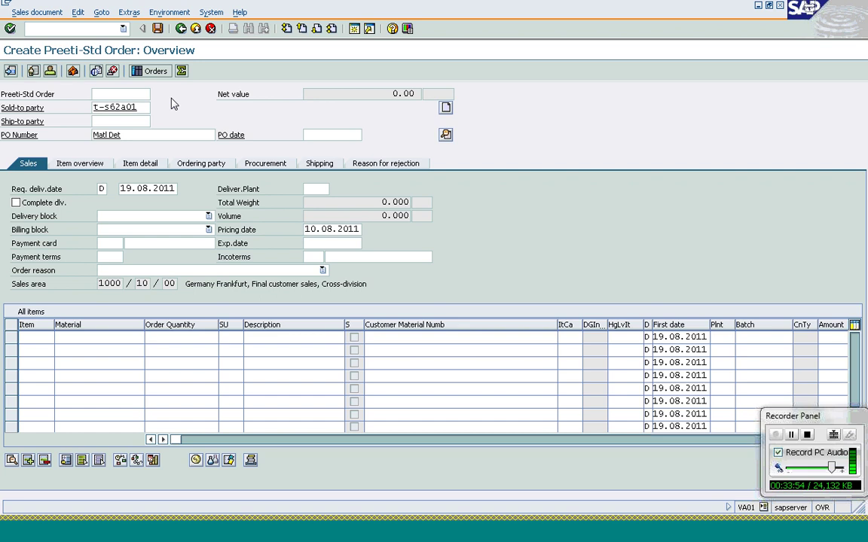
key("Return")
Add an order item for material T-AT101 with an order quantity of 12,000.
key("Down")
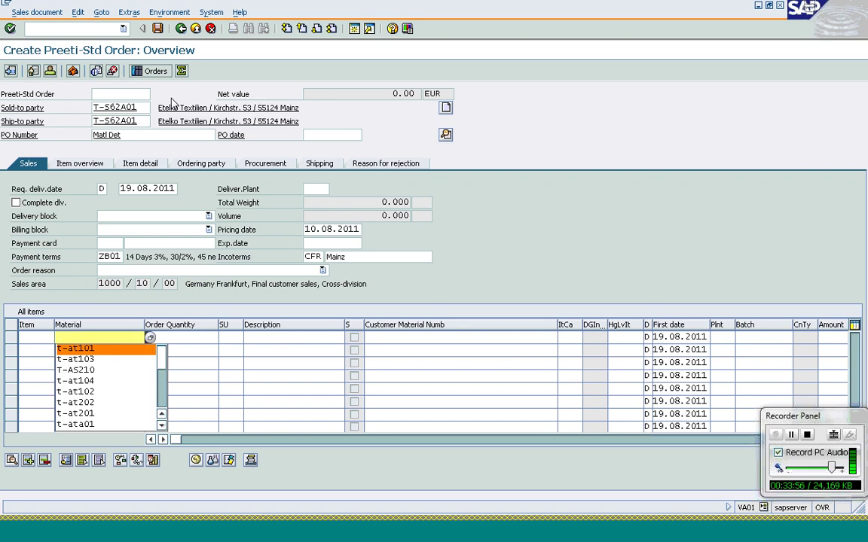
key("Return")
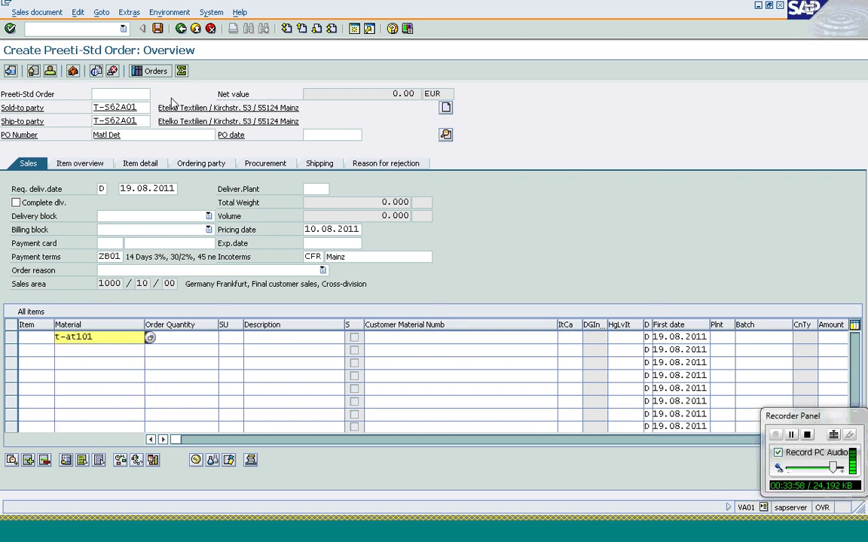
key("Tab")
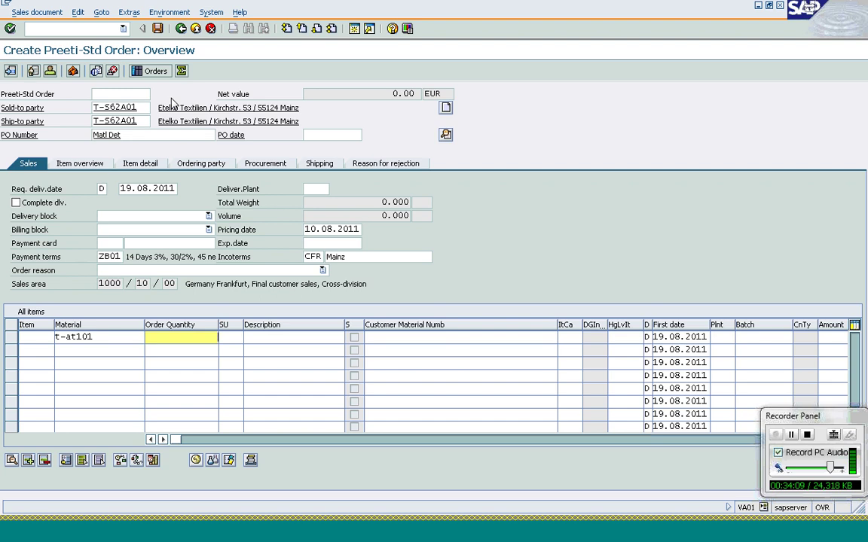
type("2000")
key("Return")
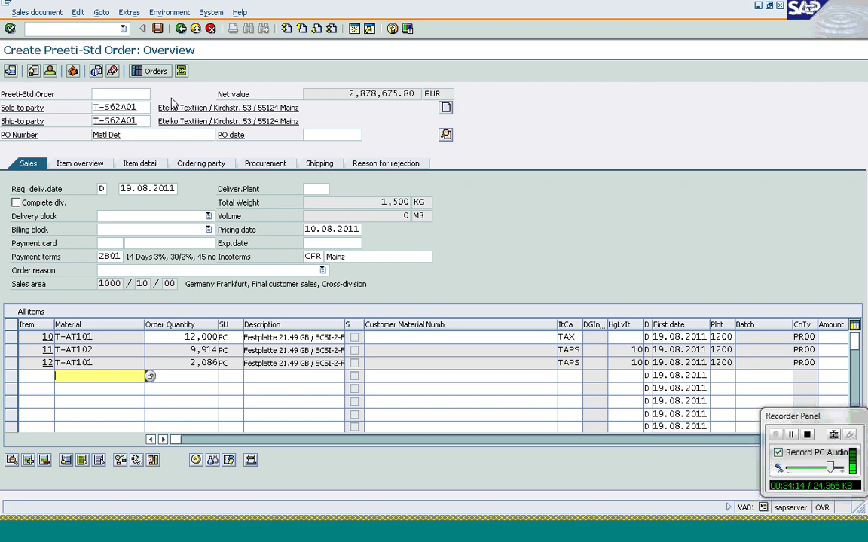
Select the T-AT102 sub-item, then examine the ZOR3 item category assignments and the Material Determination activities in the IMG.
left_click(11, 351)
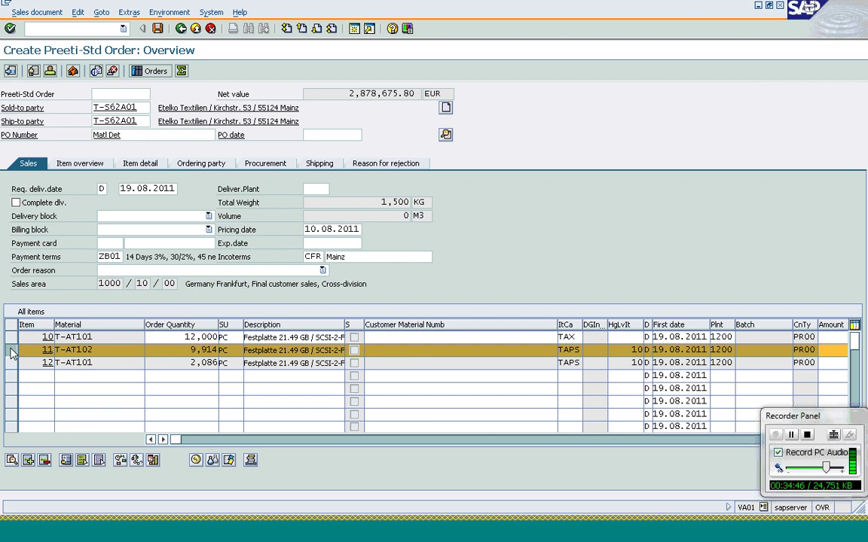
left_click(229, 529)
left_click(374, 439)
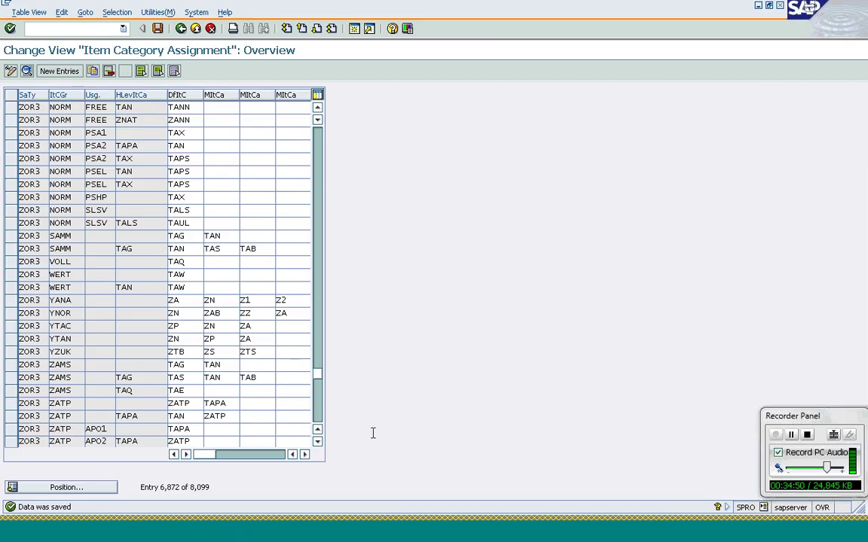
left_click(224, 532)
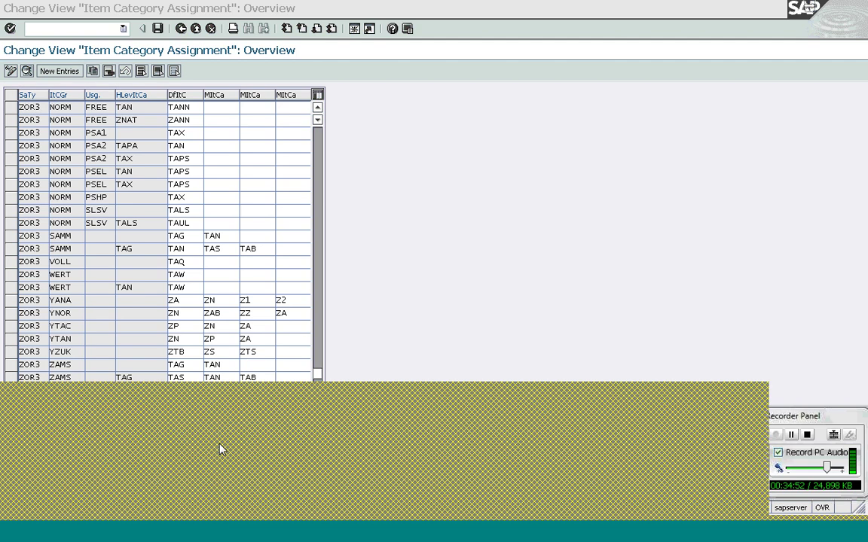
left_click(220, 449)
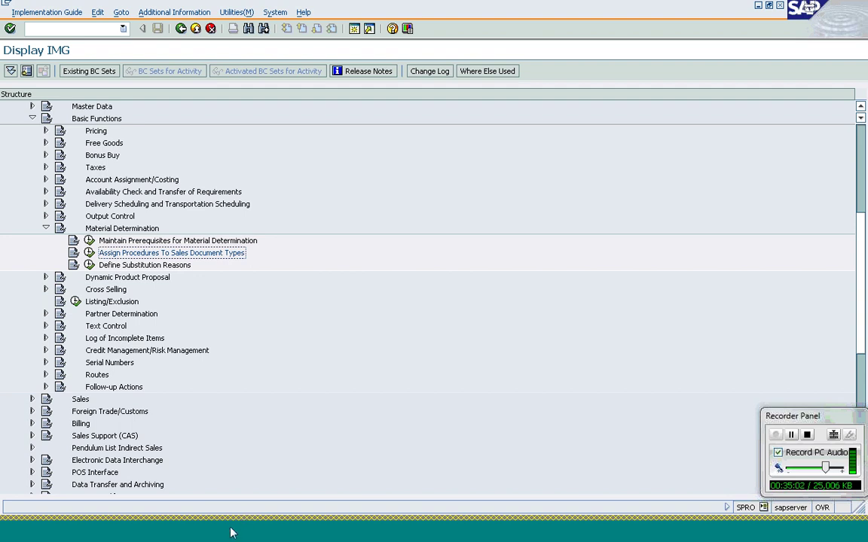
mouse_move(231, 533)
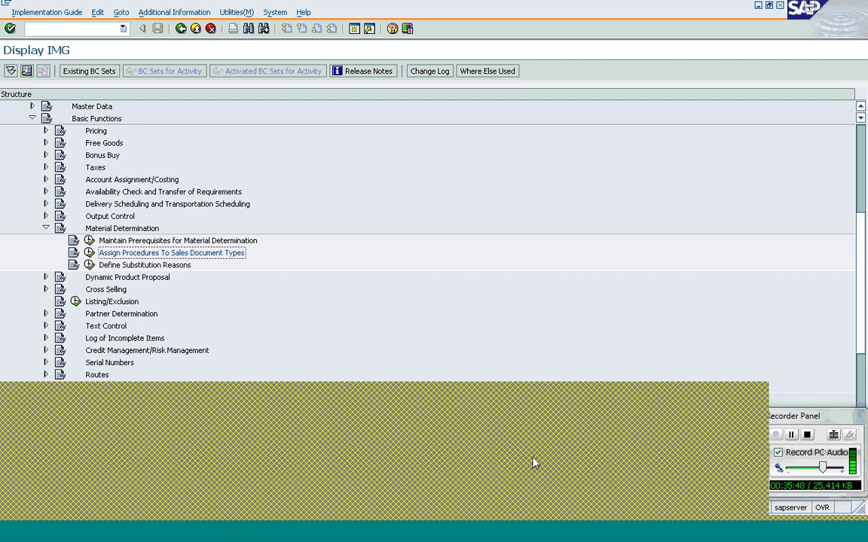
Return to the sales order session and open VB12 for type A002 with the sales organization, distribution channel, customer and material key combination.
left_click(478, 411)
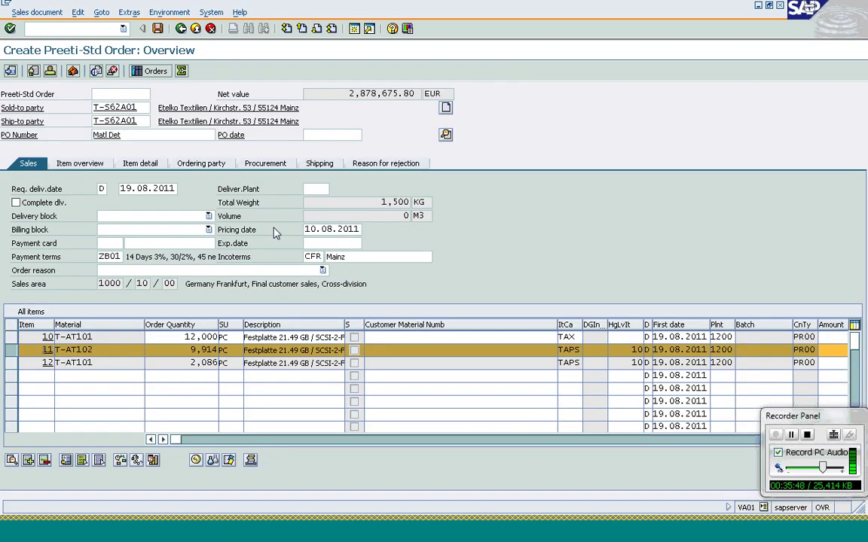
left_click(90, 28)
type("/nvb12")
key("Return")
key("Return")
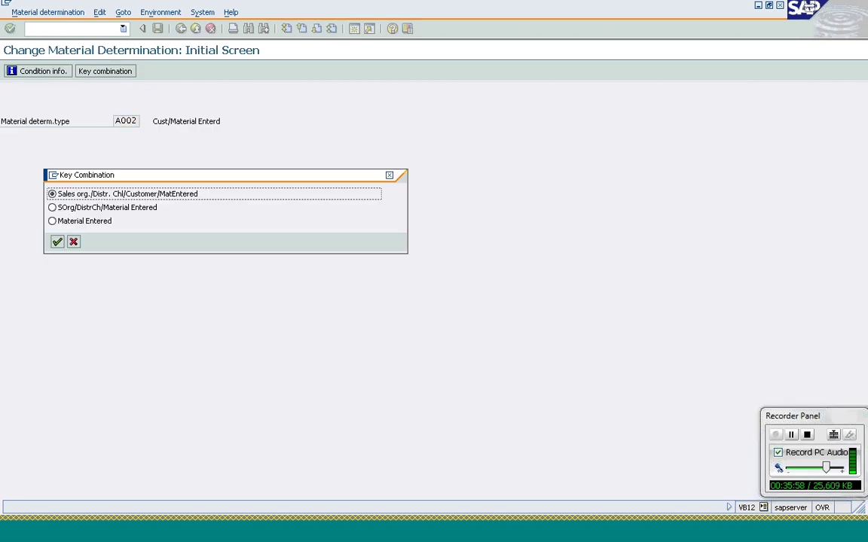
key("Return")
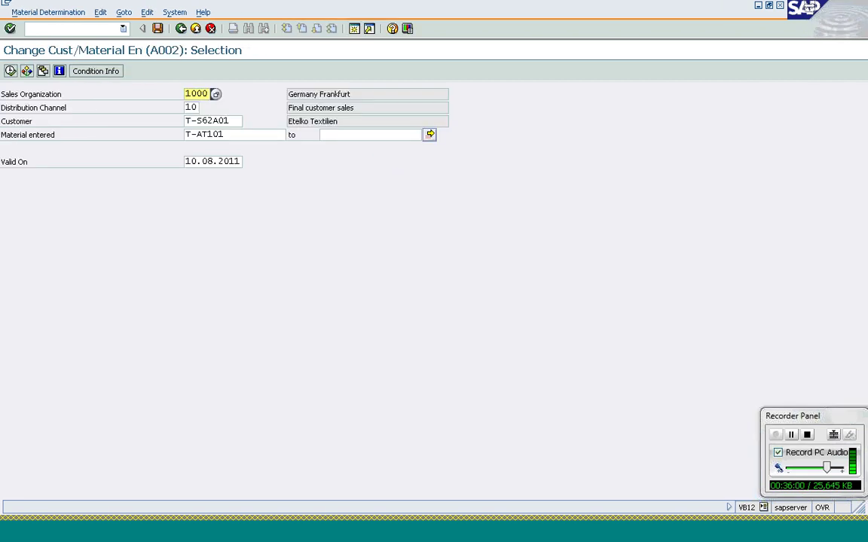
Clear the entered material from the selection and display all the customer's A002 determination records.
left_click(186, 134)
key("Delete")
key("Delete")
key("Delete")
key("Delete")
key("Delete")
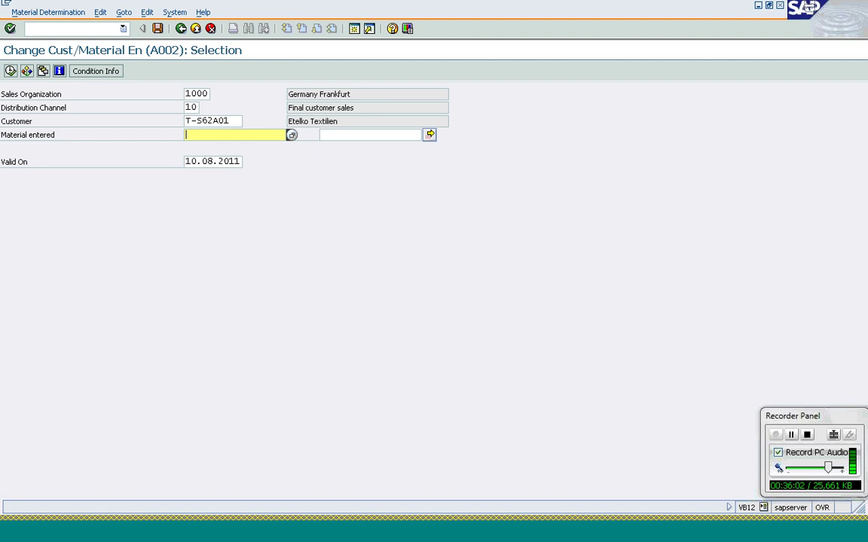
key("F8")
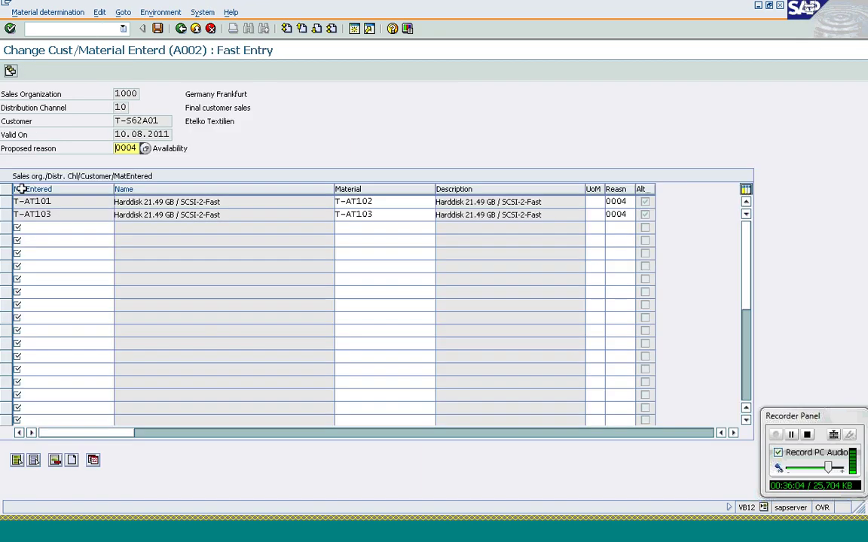
Delete the customer's A002 determination records for T-AT101 and T-AT103 and save.
left_click(7, 202)
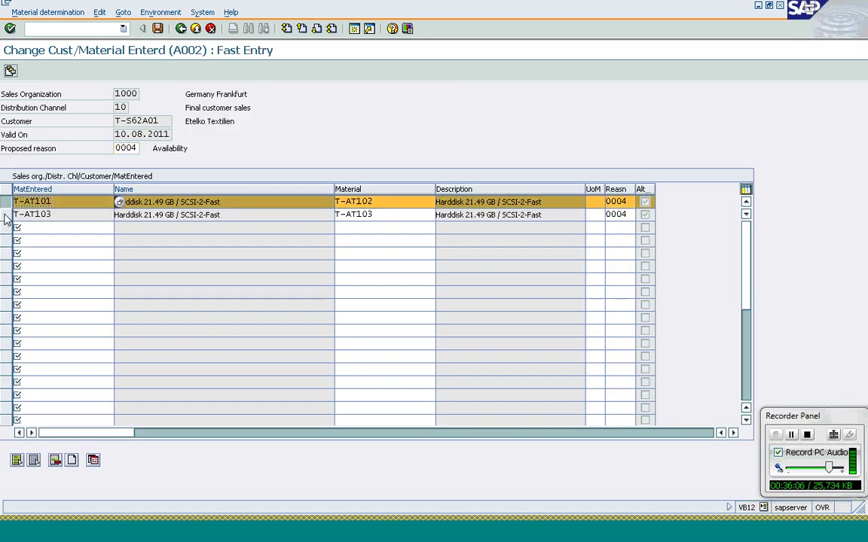
left_click(6, 215)
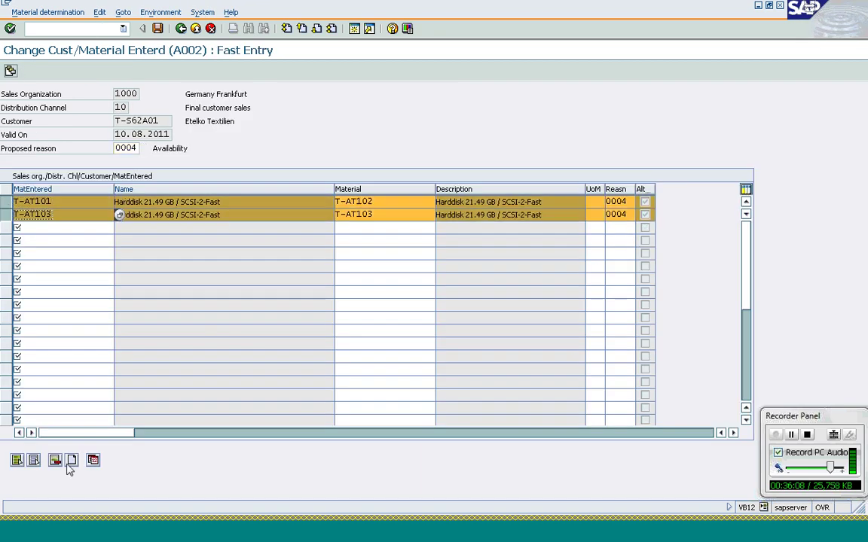
left_click(55, 460)
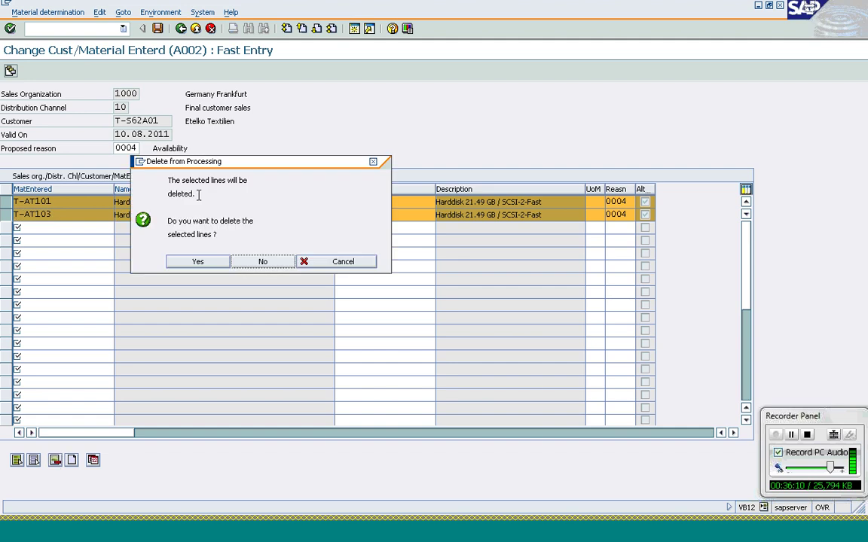
left_click(199, 262)
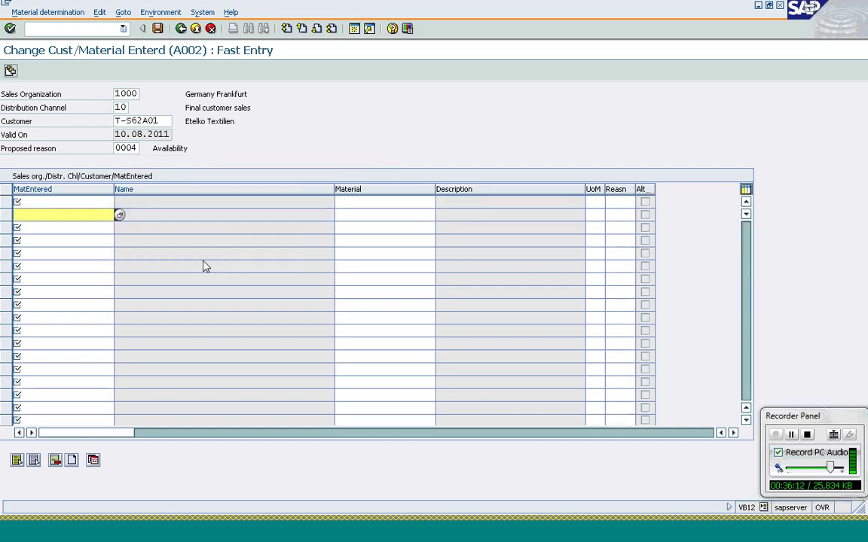
left_click(158, 30)
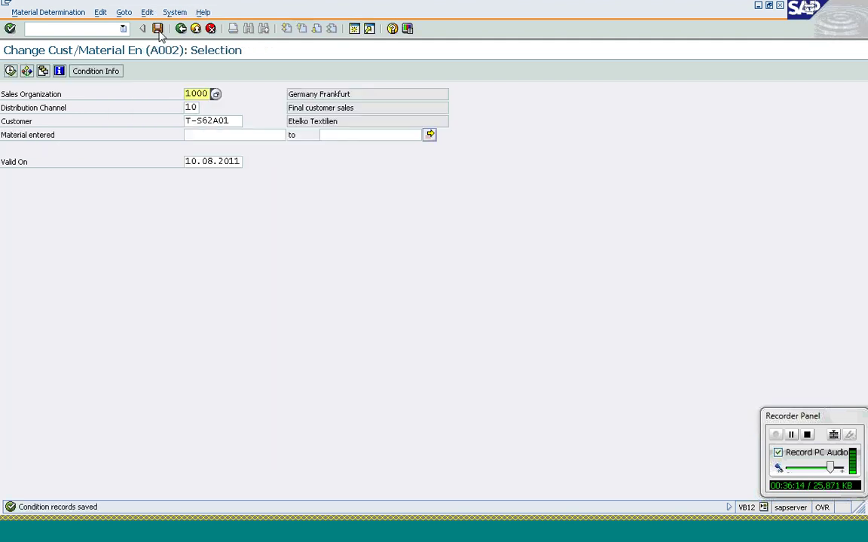
Reopen the A002 fast entry for the same customer and set the proposed substitution reason to 0005.
left_click(11, 72)
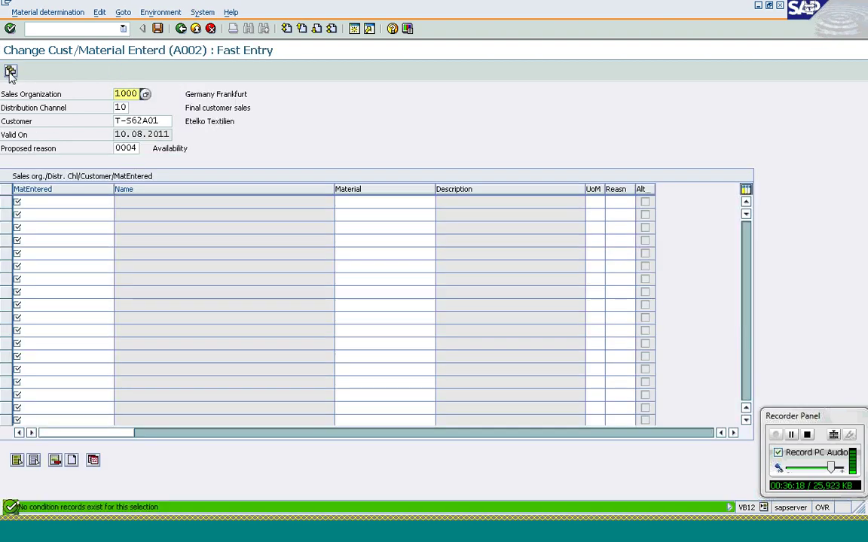
left_click(136, 149)
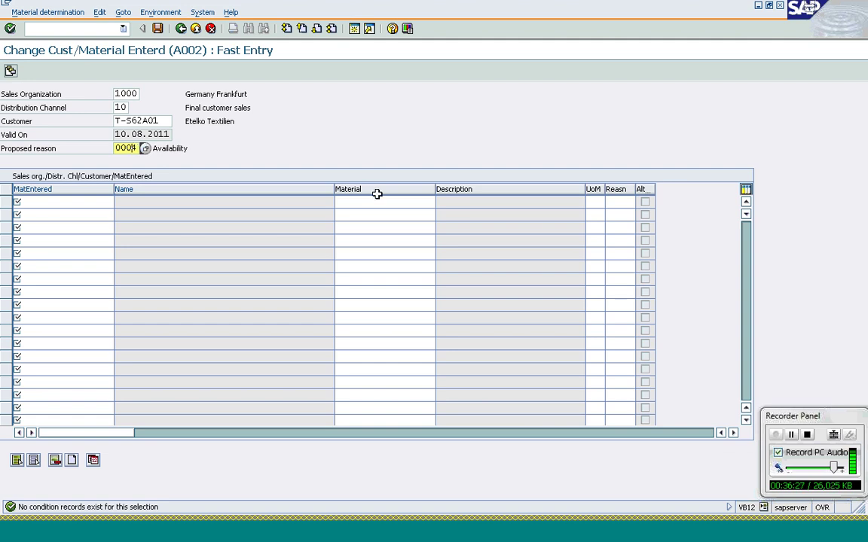
left_click(628, 205)
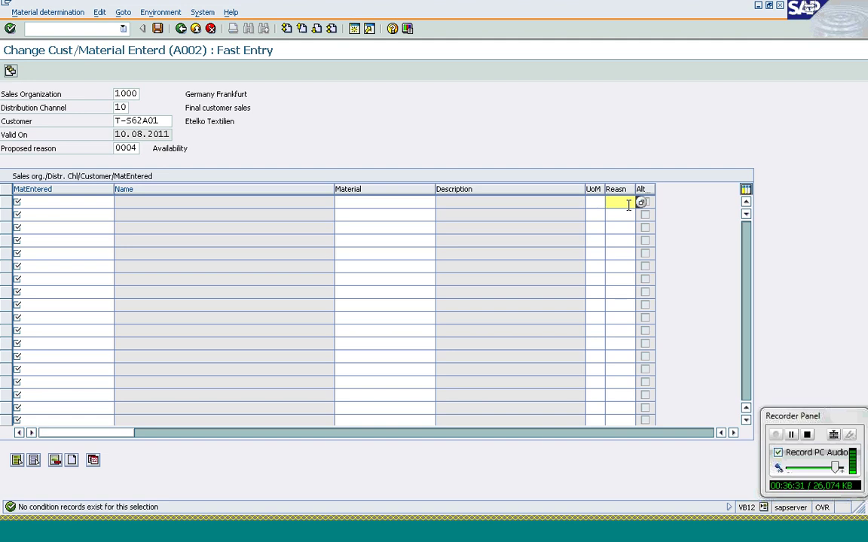
left_click(134, 149)
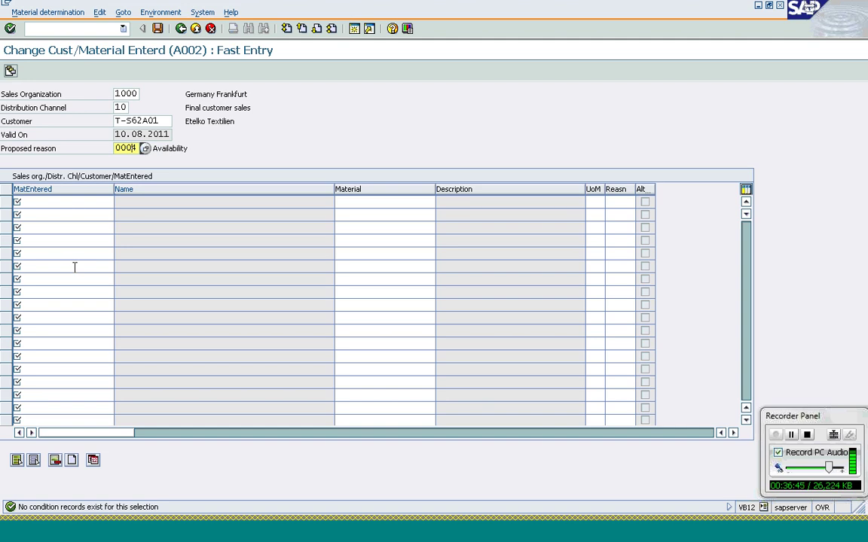
left_click(83, 202)
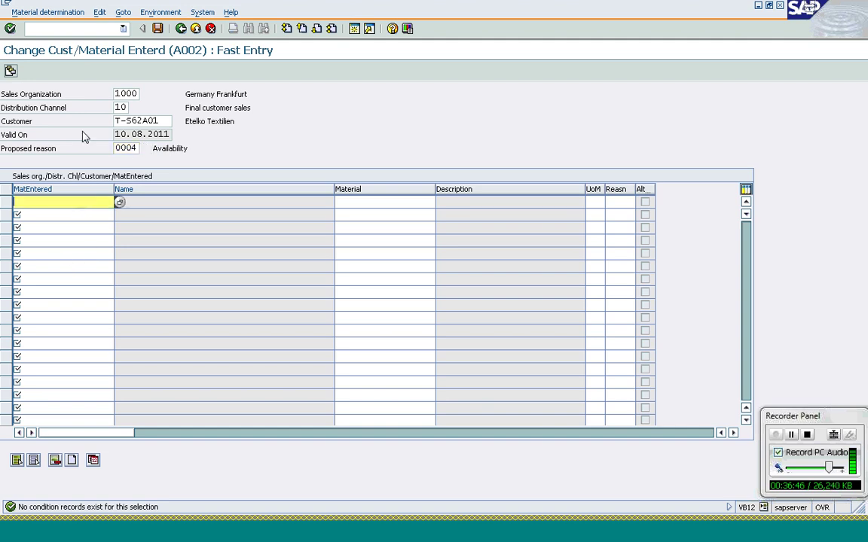
left_click(135, 149)
left_click(134, 149)
type("5")
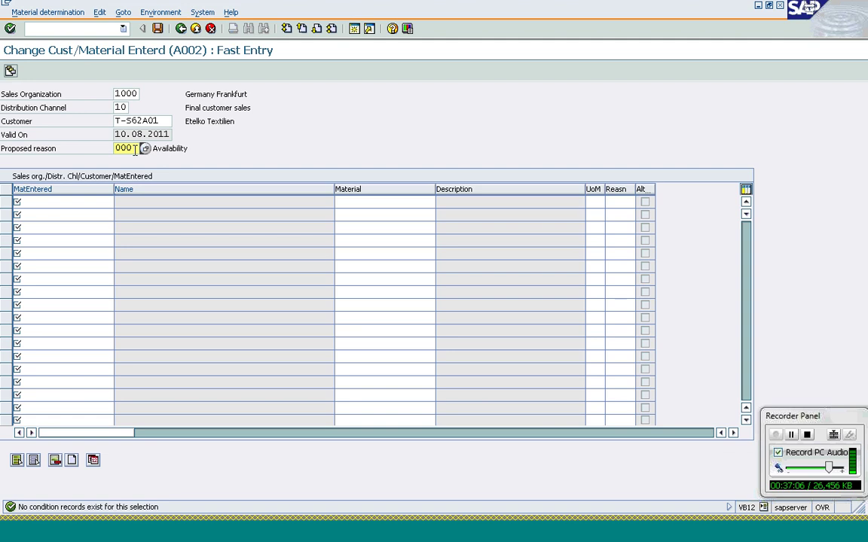
Enter a determination record that replaces entered material T-AT101 with T-AT102.
left_click(34, 201)
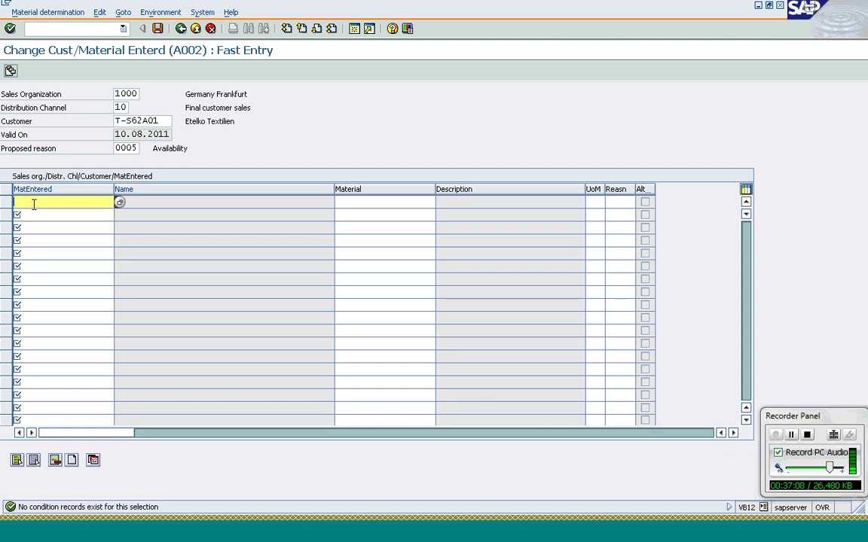
type("t-at")
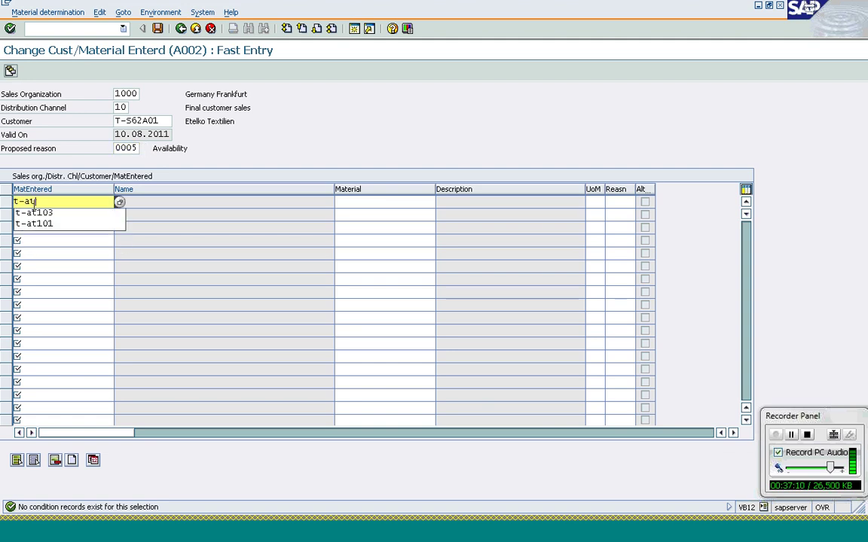
type("101")
key("Tab")
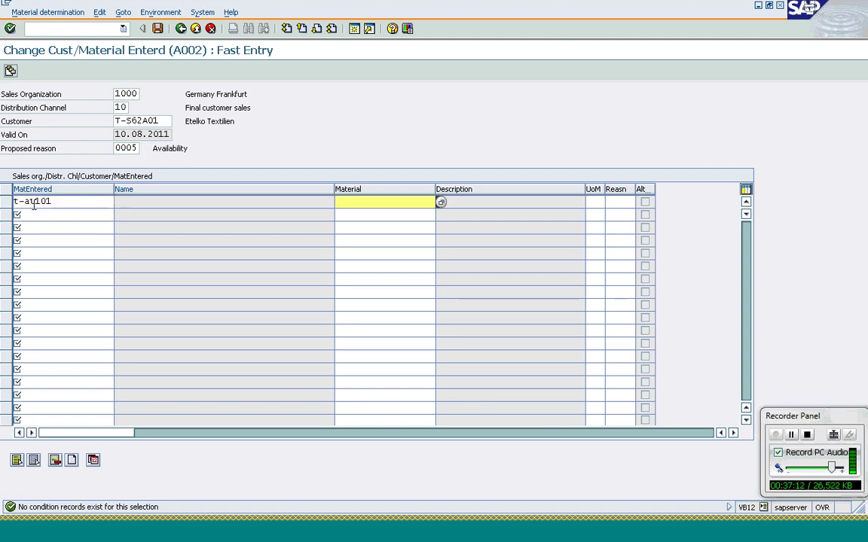
type("1t-at1")
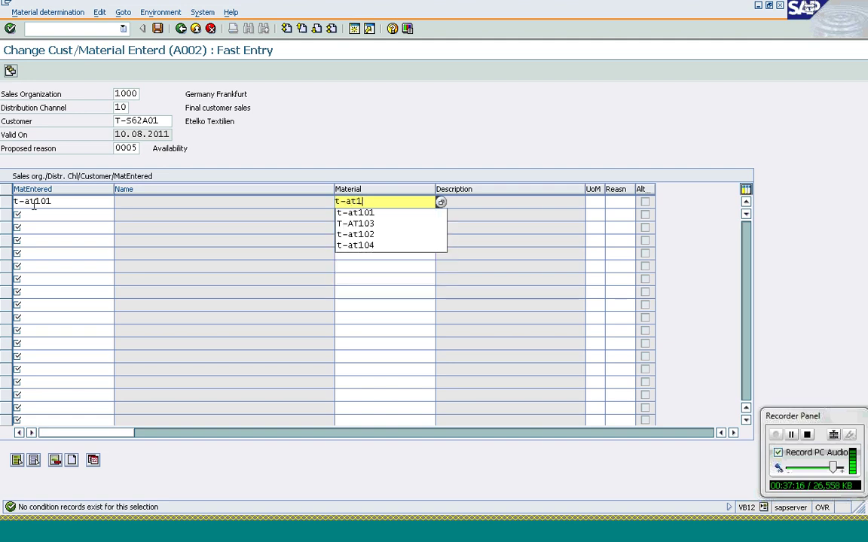
type("02")
key("Return")
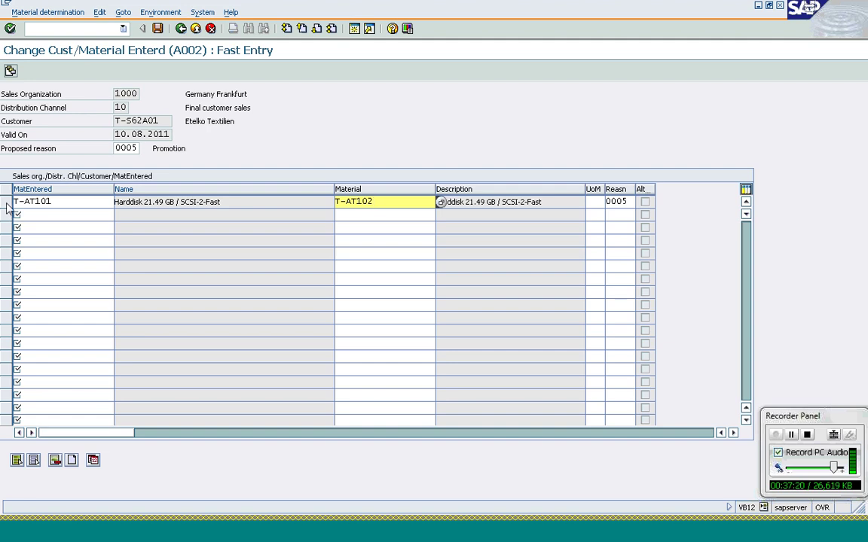
Add T-AT103, T-AT104 and T-AT105 to the alternative materials of the T-AT101 record and save.
left_click(6, 201)
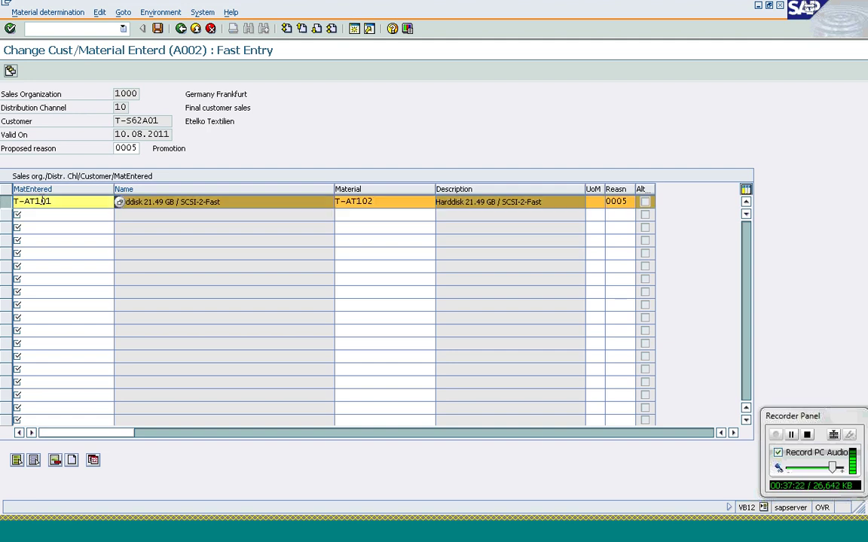
double_click(35, 202)
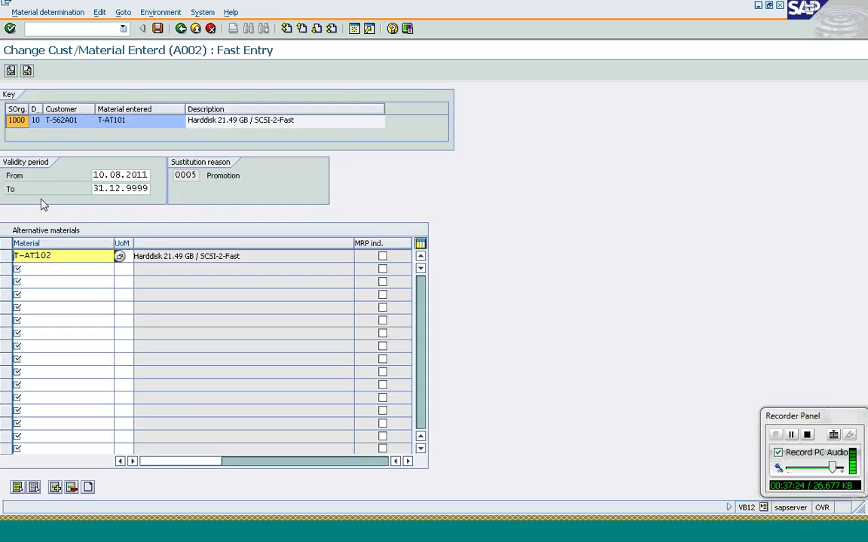
left_click(39, 269)
type("t-at103")
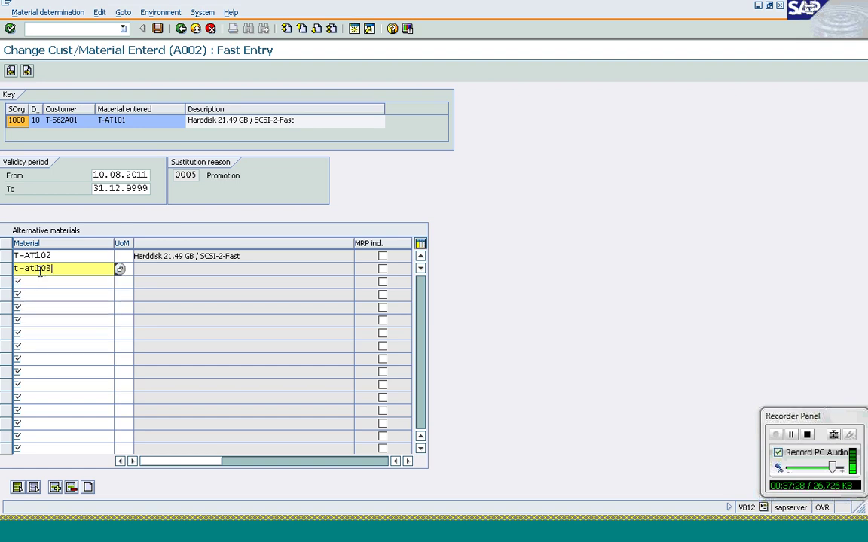
key("Down")
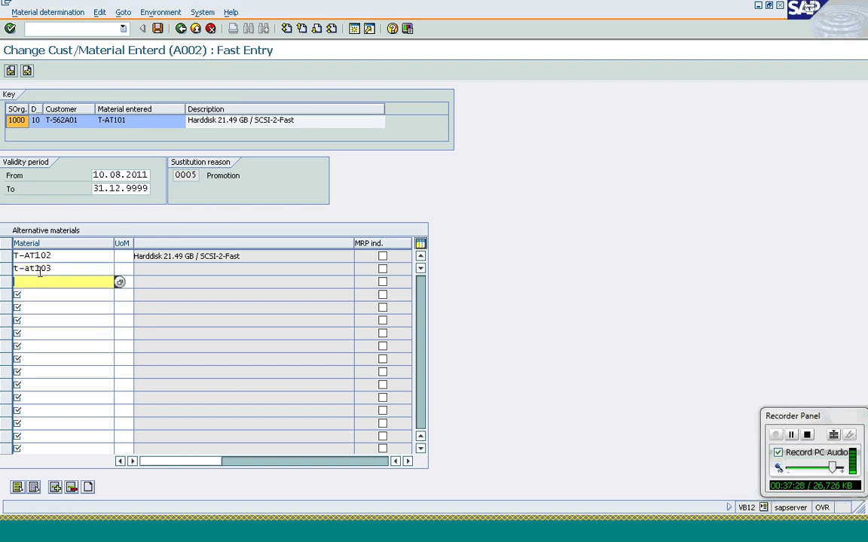
type("t-at104")
key("Down")
type("t-at105")
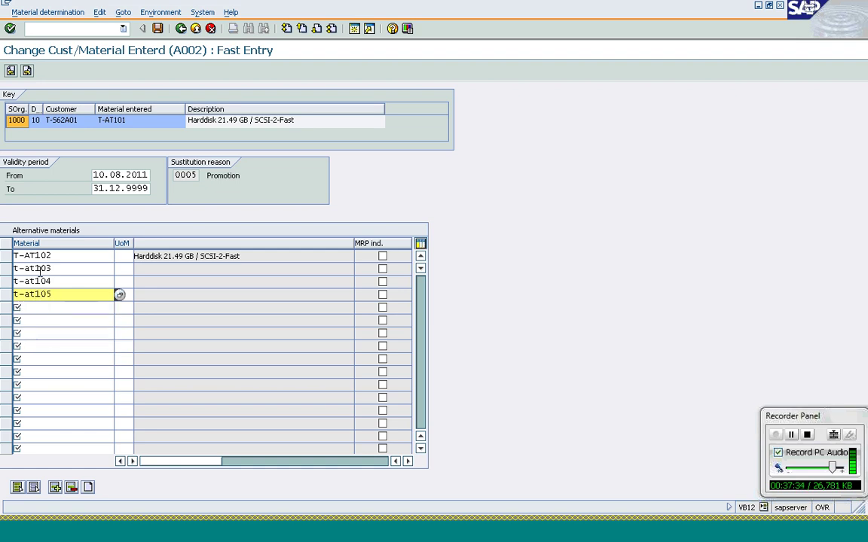
key("Return")
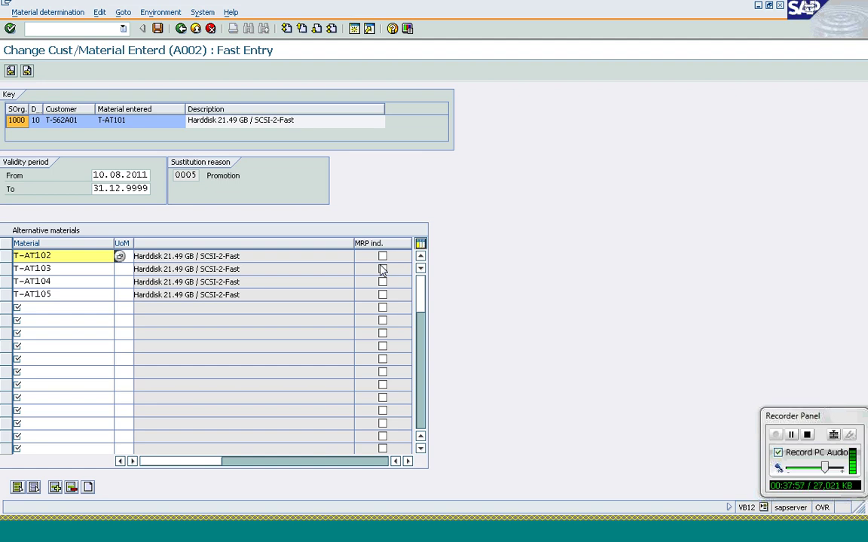
left_click(245, 286)
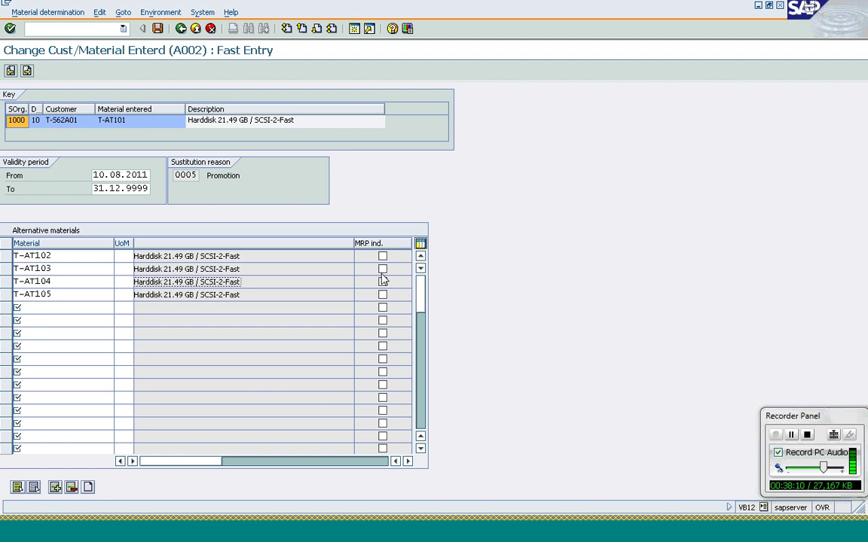
left_click(70, 268)
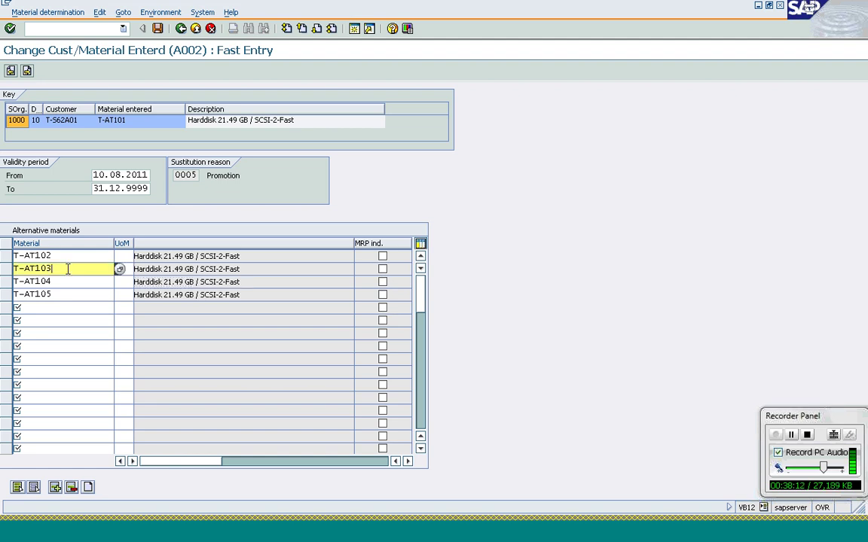
left_click(158, 30)
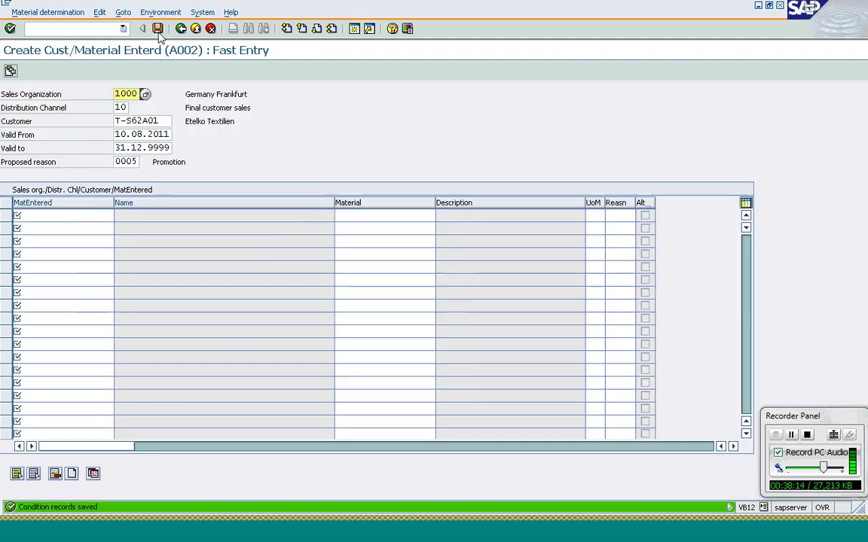
Start a new ZOR3 sales order in VA01 with the customer's sold-to party number and PO number Matl Det.
left_click(86, 30)
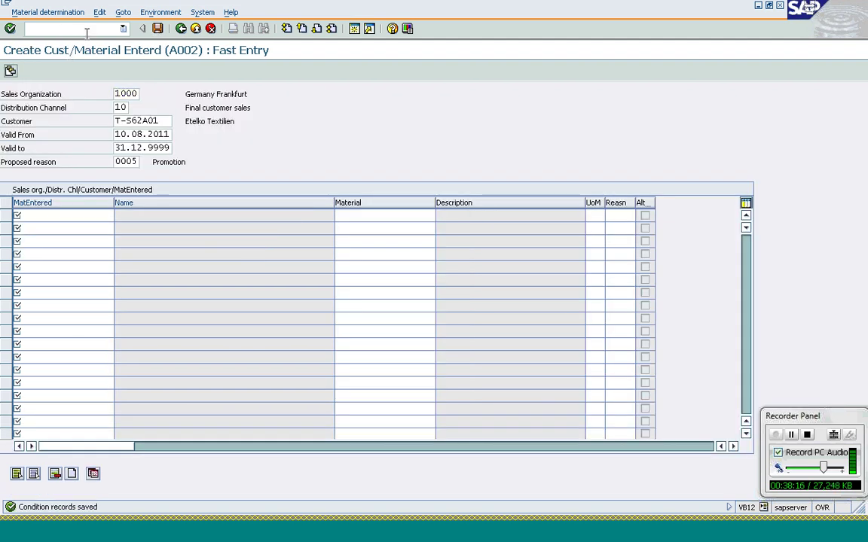
type("/nva01")
key("Return")
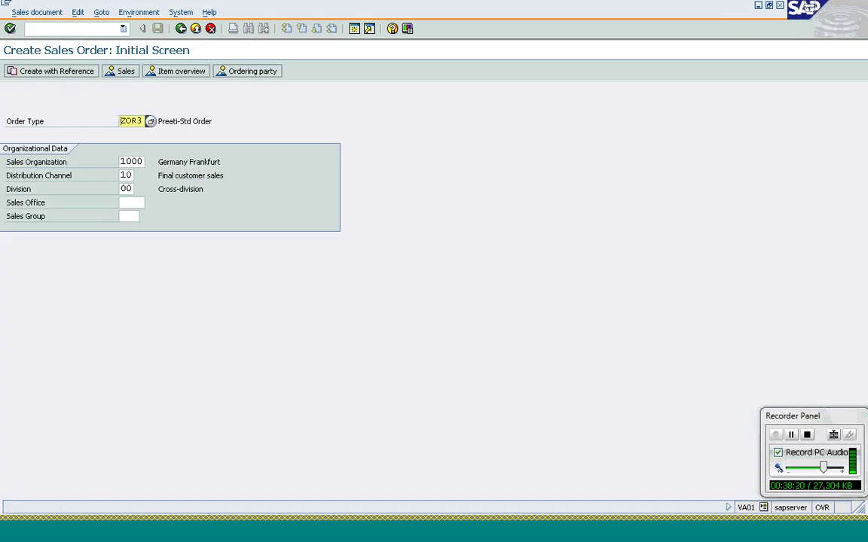
key("Return")
key("Down")
key("Return")
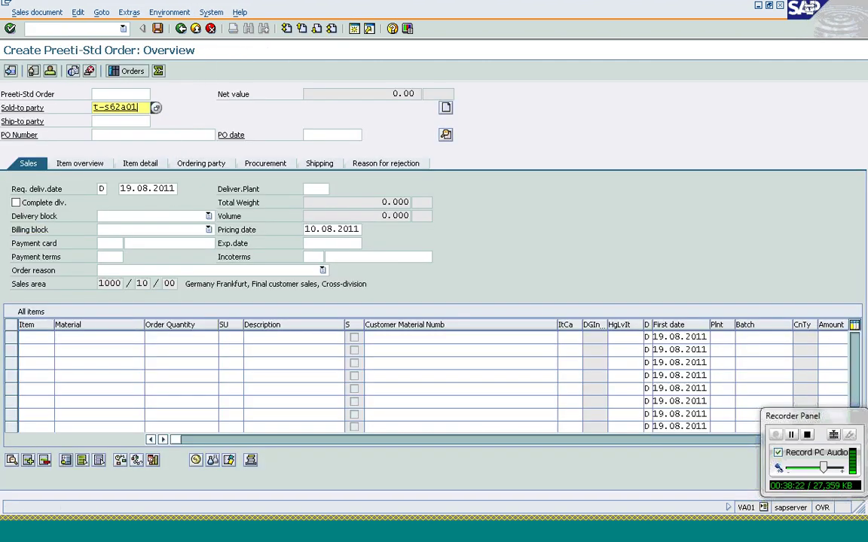
key("Tab")
key("Tab")
key("Down")
key("Return")
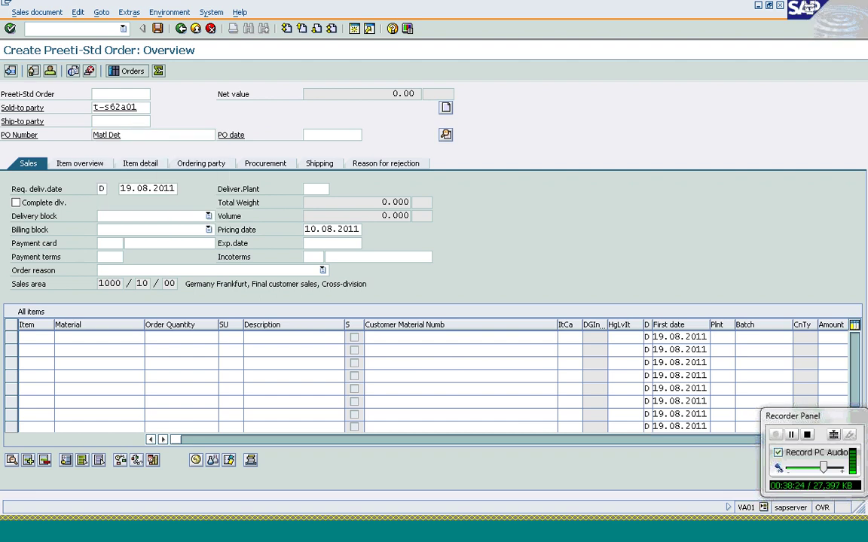
Add an order item for material T-AT101 with an order quantity of 10.
left_click(89, 336)
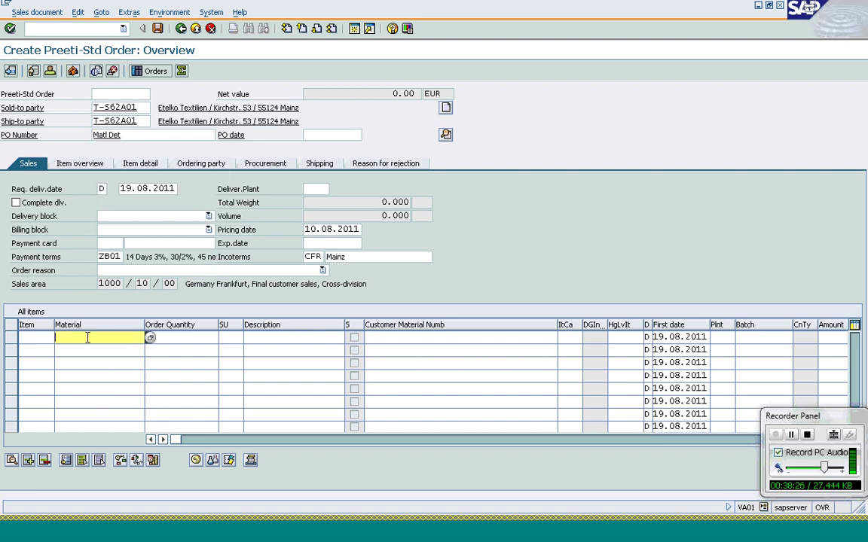
key("Down")
key("Return")
key("Tab")
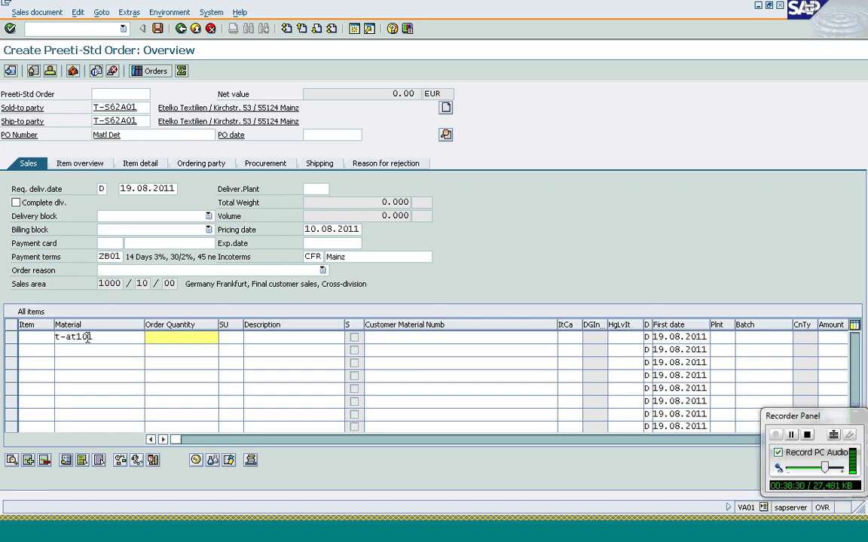
type("10")
key("Return")
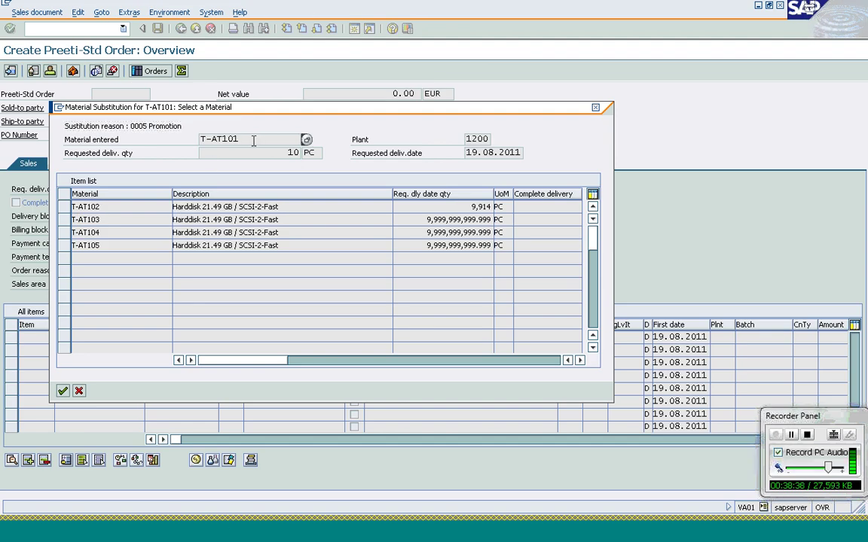
Review the proposed substitutes for T-AT101 and choose T-AT102 as the replacement material for the order item.
left_click(275, 156)
left_click(64, 206)
left_click(66, 209)
left_click(451, 194)
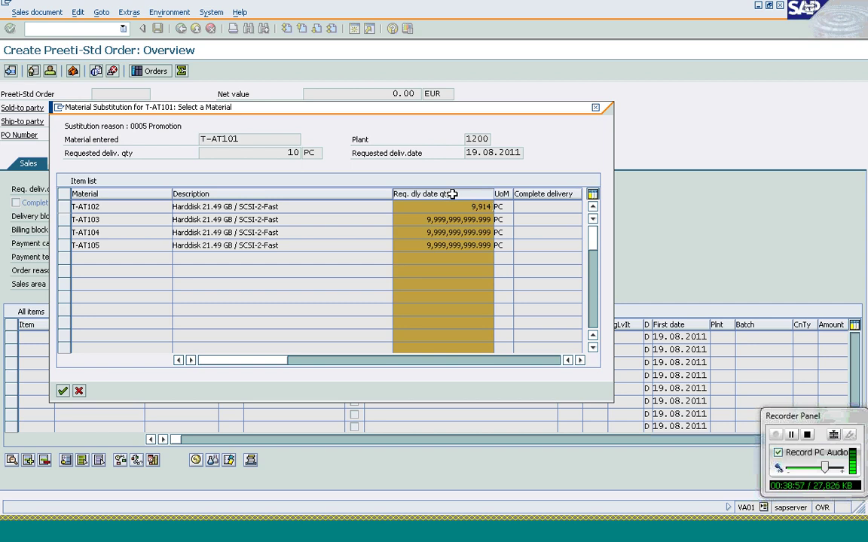
left_click(451, 193)
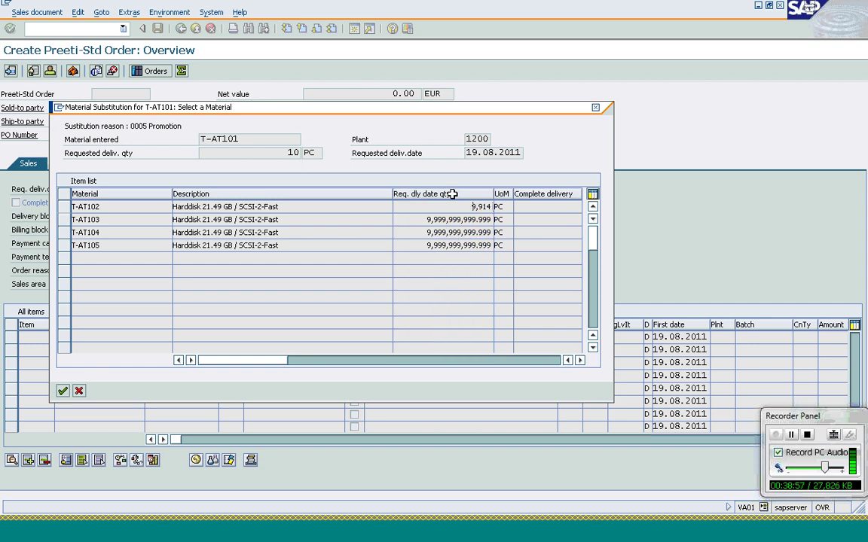
left_click(64, 208)
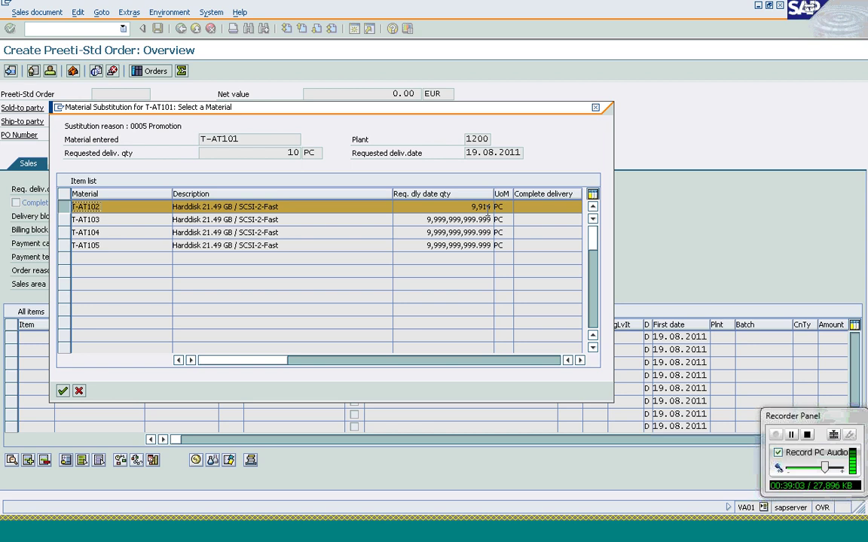
left_click(66, 211)
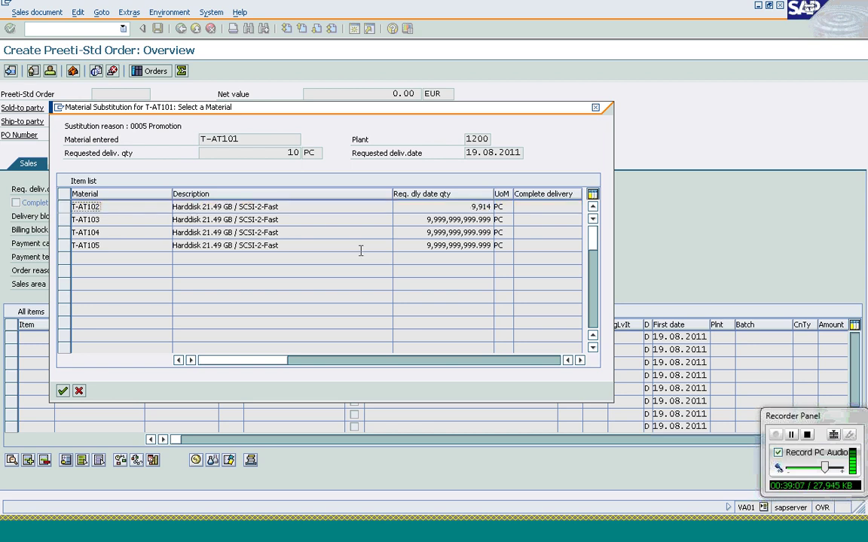
left_click(430, 219)
left_click(422, 209)
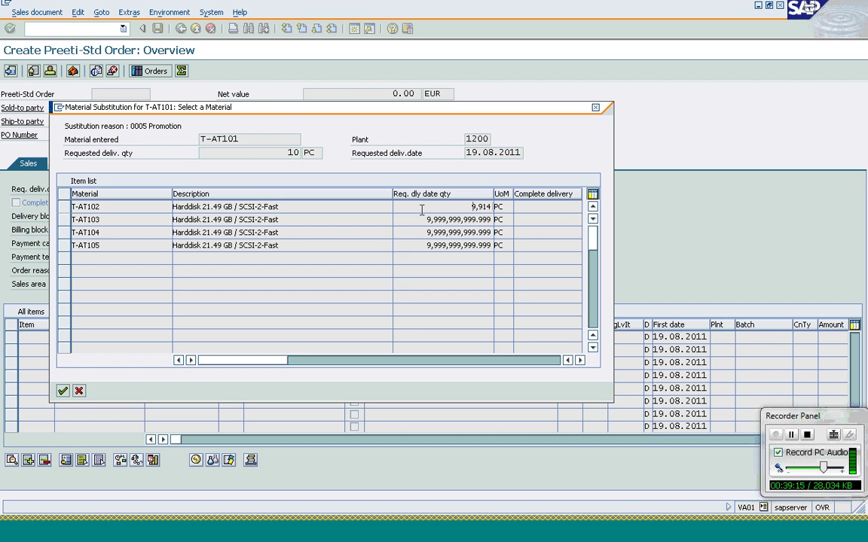
left_click(64, 207)
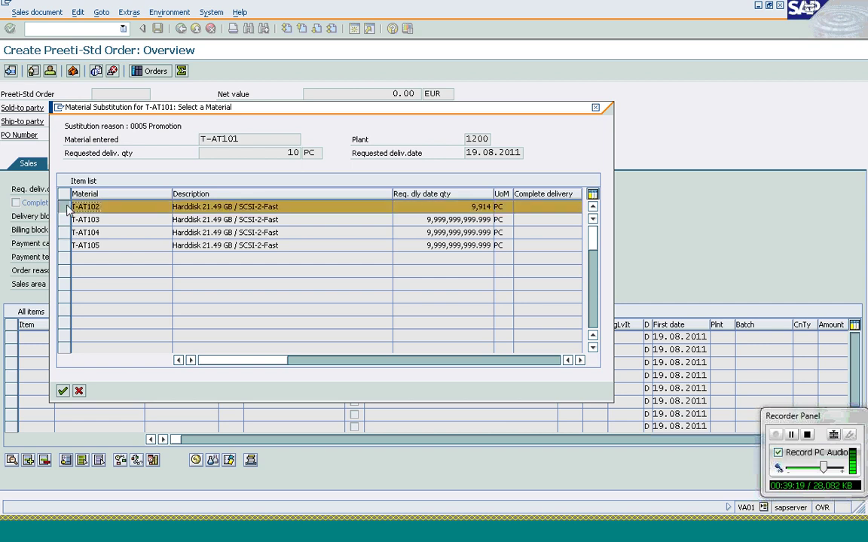
left_click(63, 391)
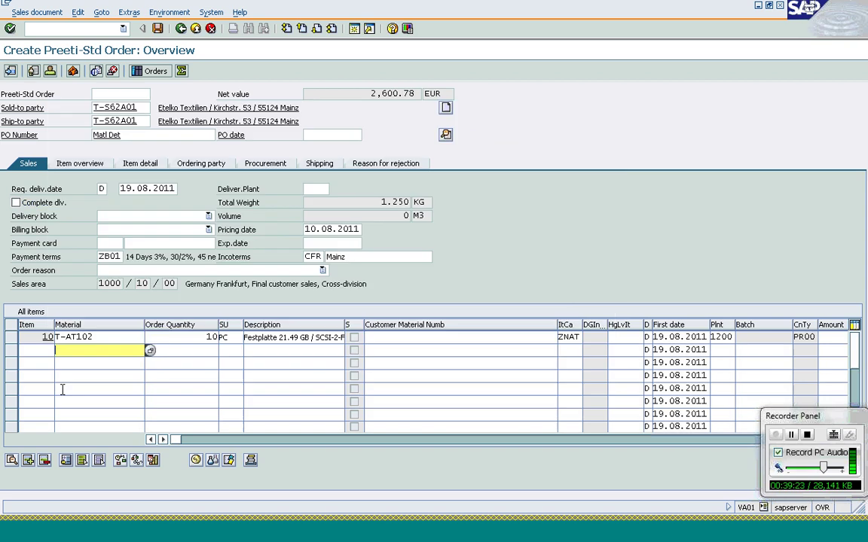
Check the material entered and the substitution reason in the details of order item 10, and return to the order overview.
left_click(121, 337)
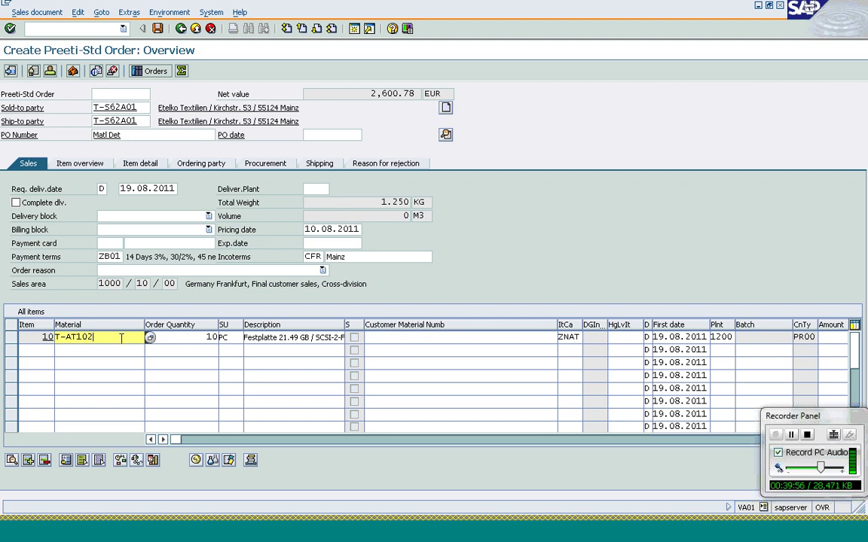
left_click(11, 338)
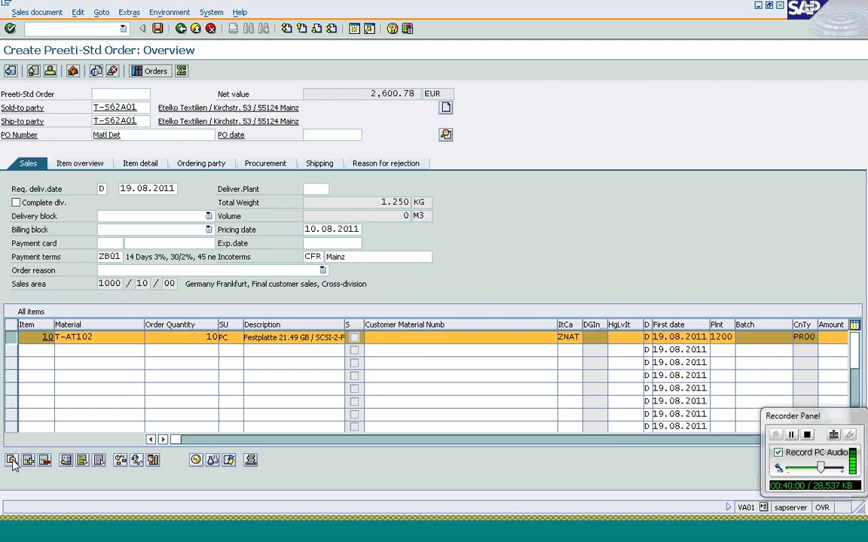
left_click(11, 460)
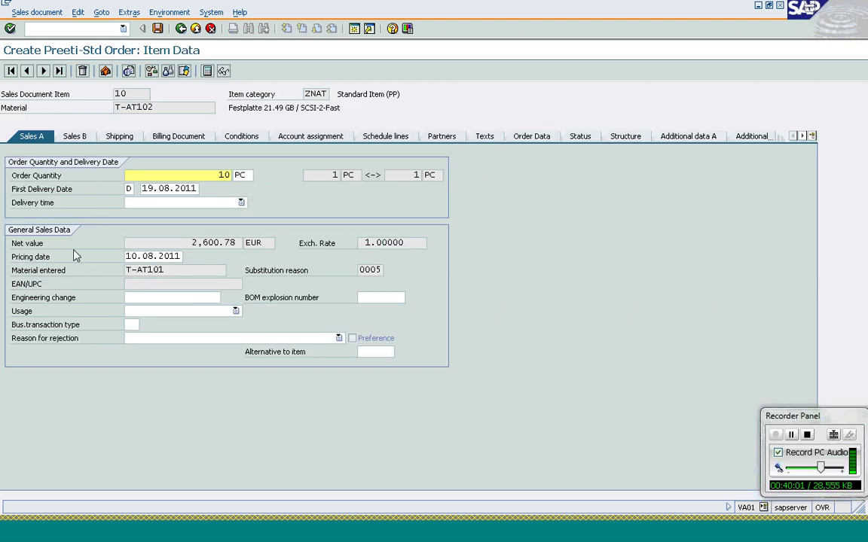
left_click(182, 270)
left_click(180, 29)
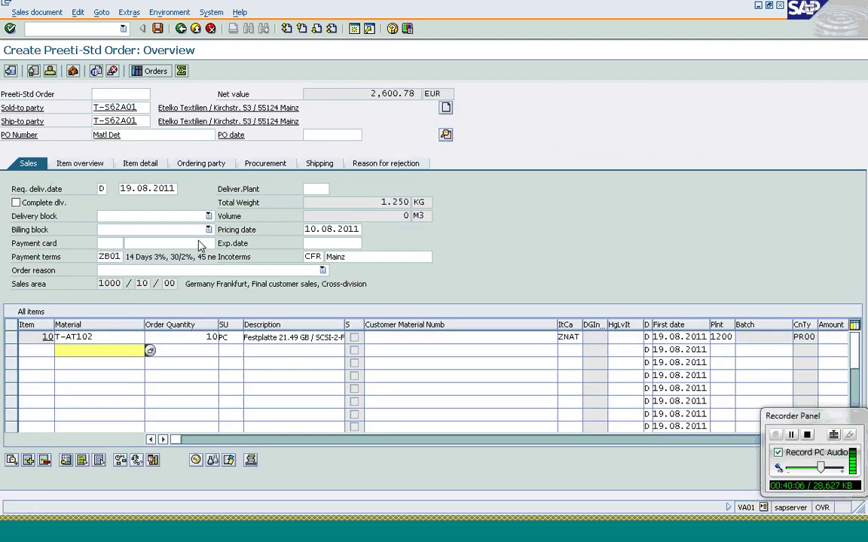
left_click(186, 336)
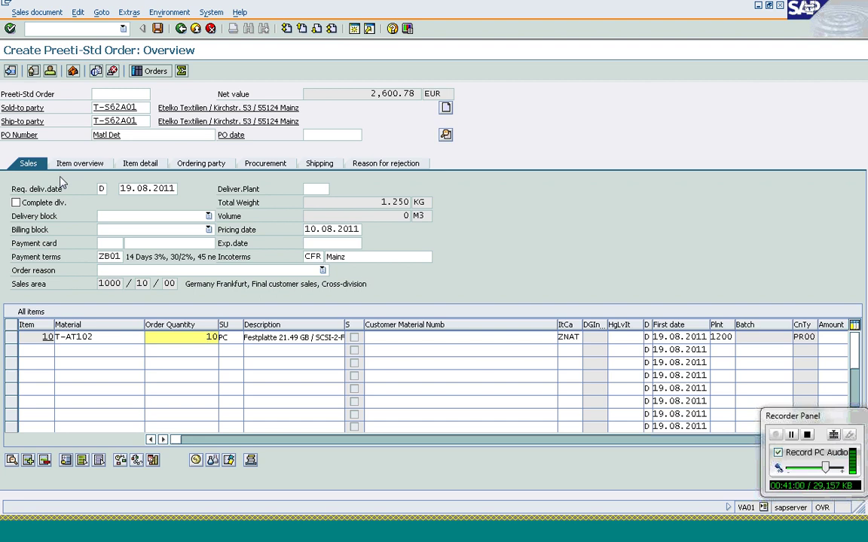
left_click(80, 341)
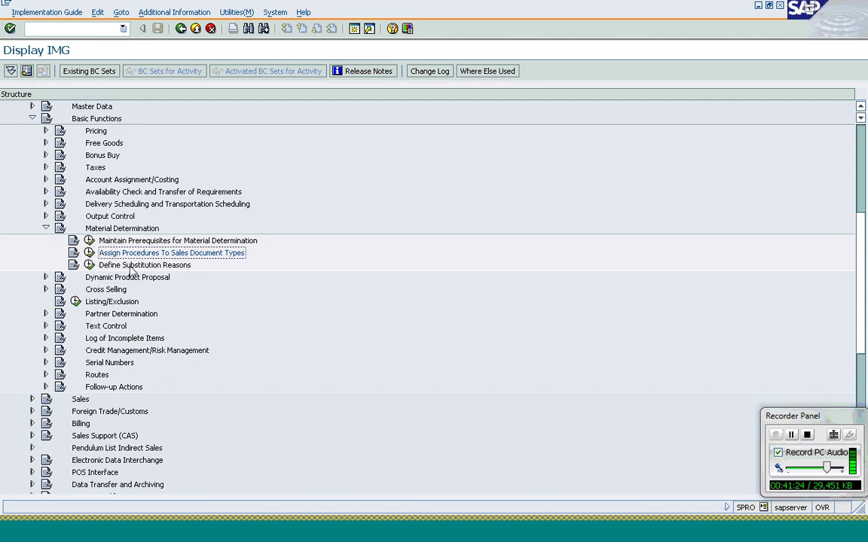
Open the Define Substitution Reasons customizing activity and select the rows for reasons 0001, 0004 and 0005.
left_click(88, 269)
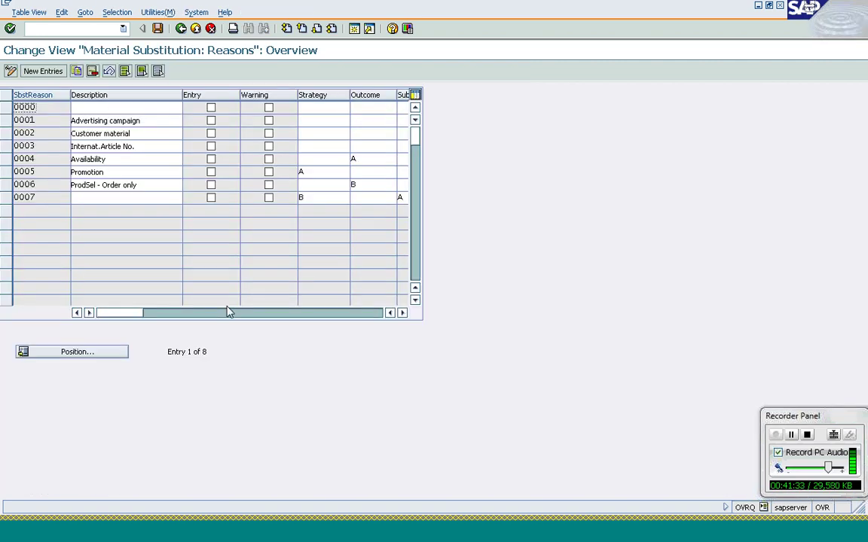
left_click(6, 121)
left_click(6, 159)
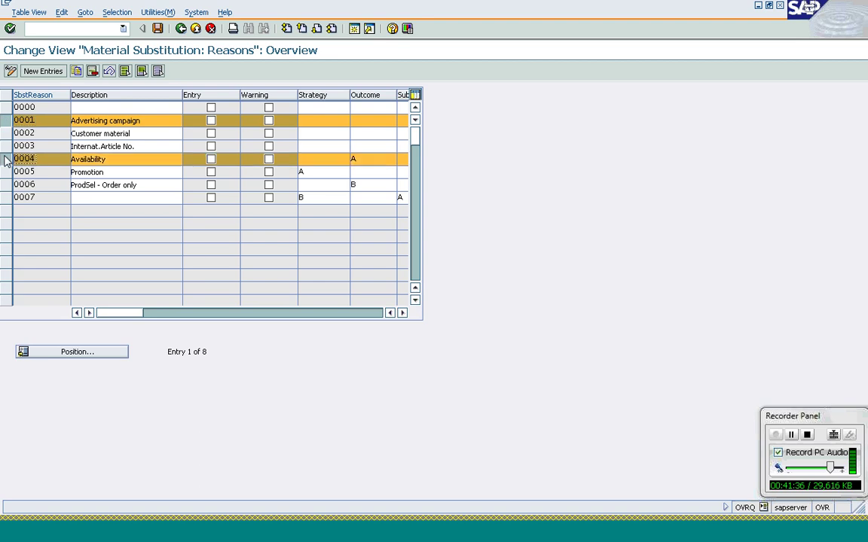
left_click(6, 172)
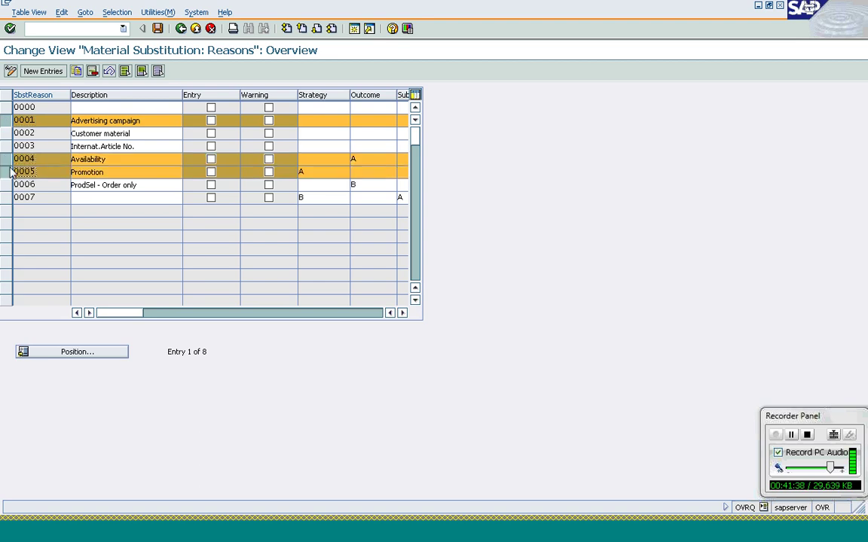
Read the field help for the Entry and Warning indicators of substitution reason 0001, leaving both indicators cleared.
left_click(211, 122)
key("F1")
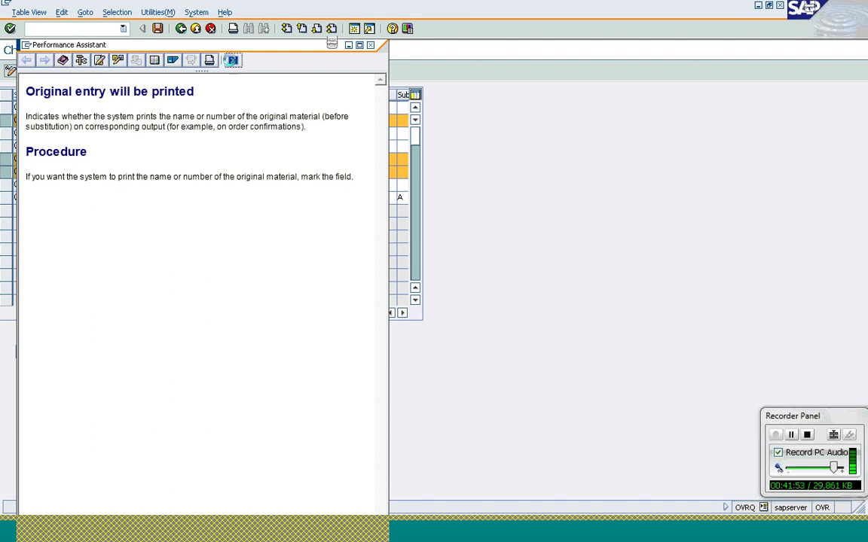
left_click(232, 59)
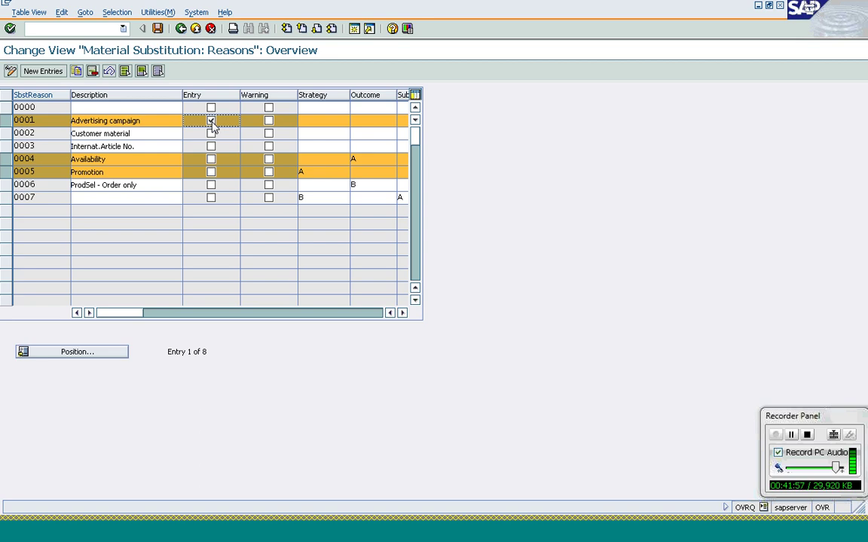
left_click(268, 121)
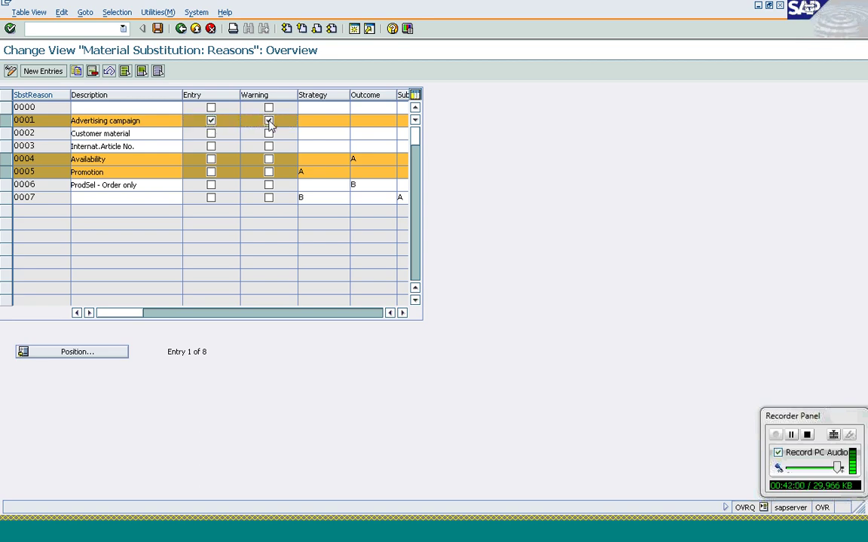
key("F1")
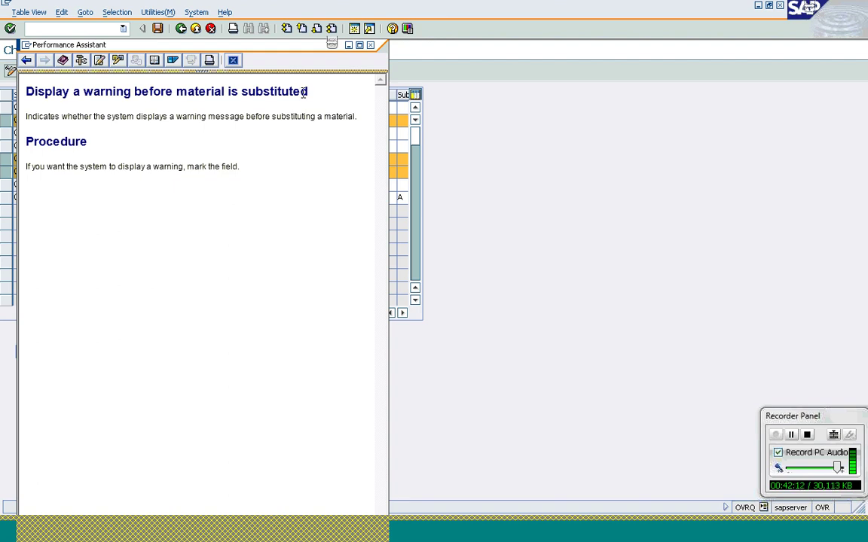
left_click(369, 46)
left_click(211, 122)
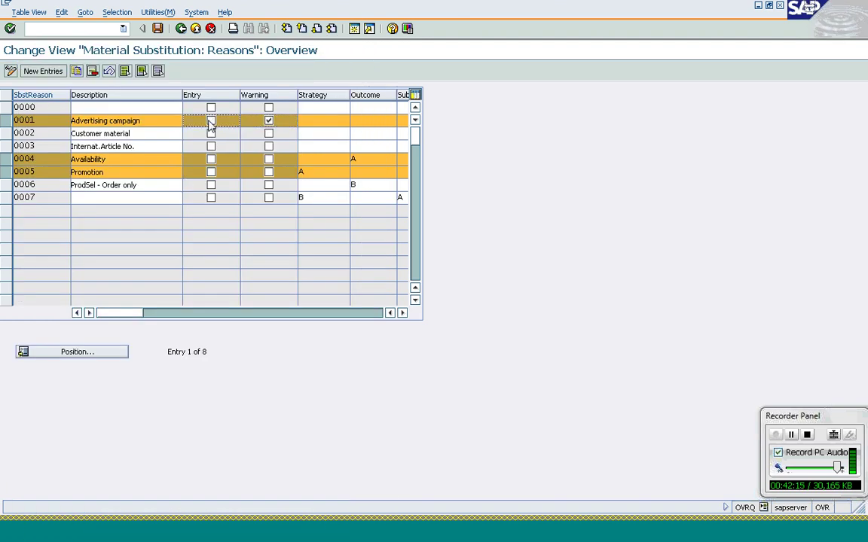
left_click(268, 122)
Examine the available substitution strategy options for reason 0001 and close the value list without choosing one.
left_click(337, 121)
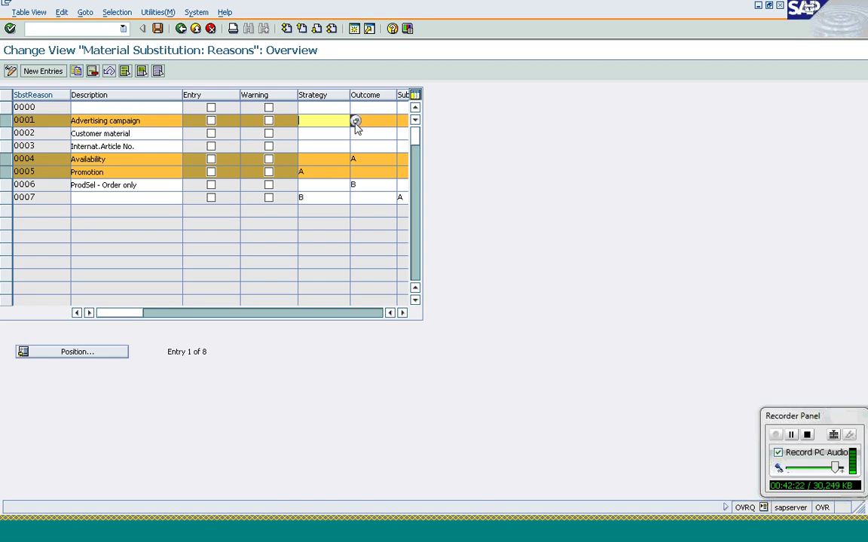
left_click(355, 122)
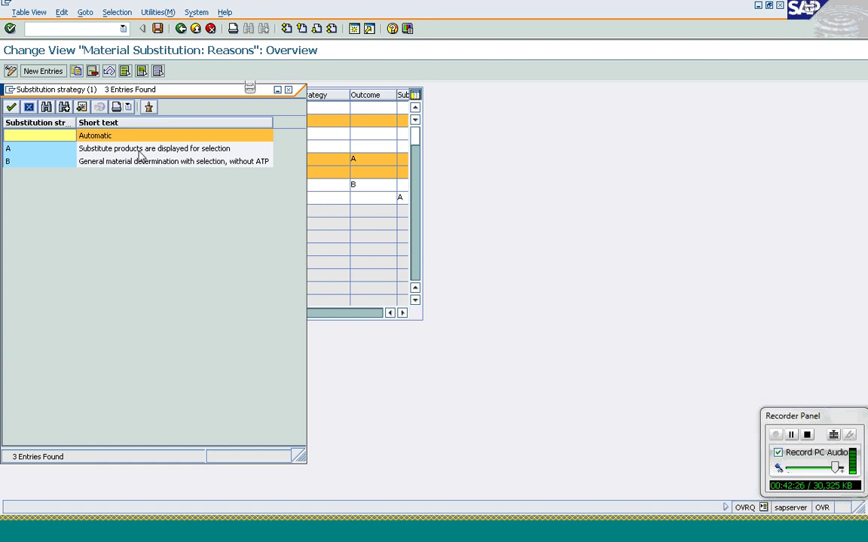
left_click(138, 137)
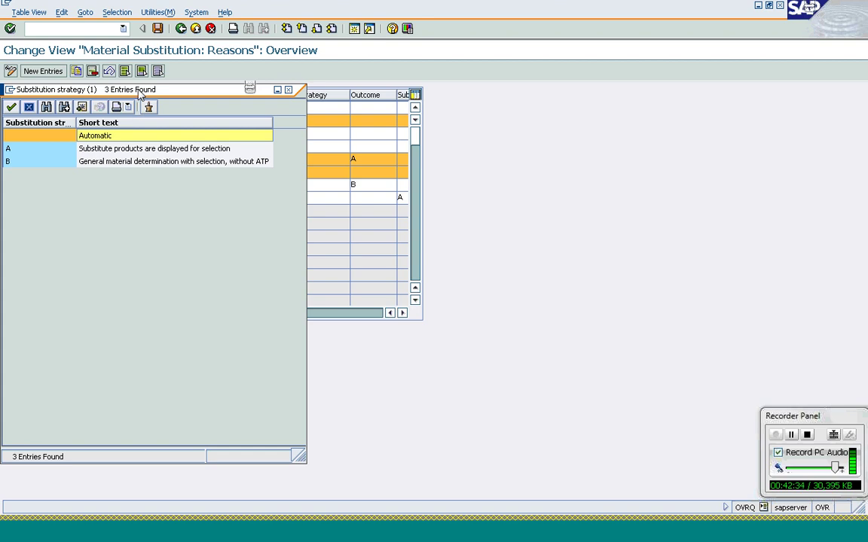
left_click_drag(139, 93, 595, 69)
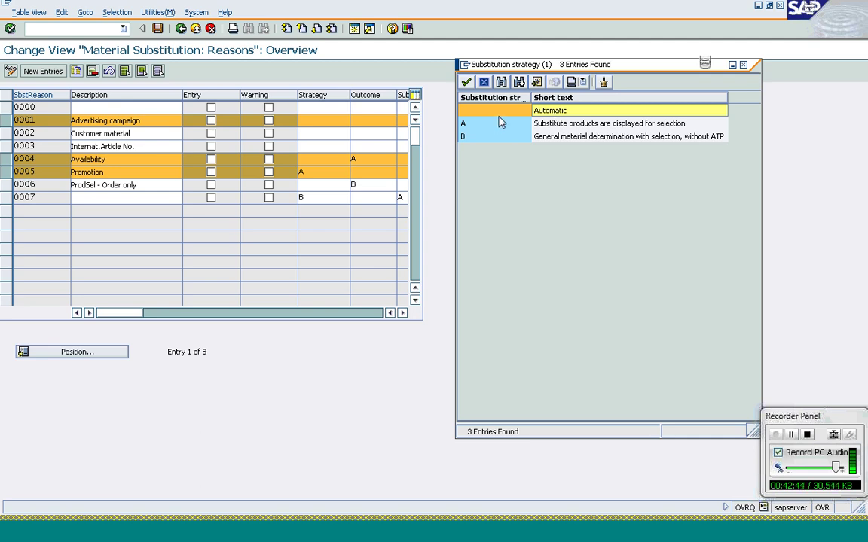
left_click(476, 127)
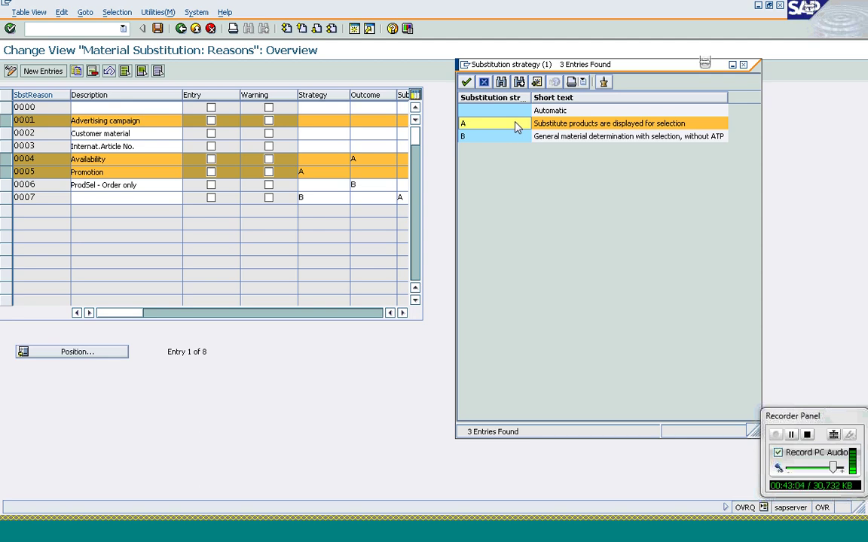
left_click(486, 140)
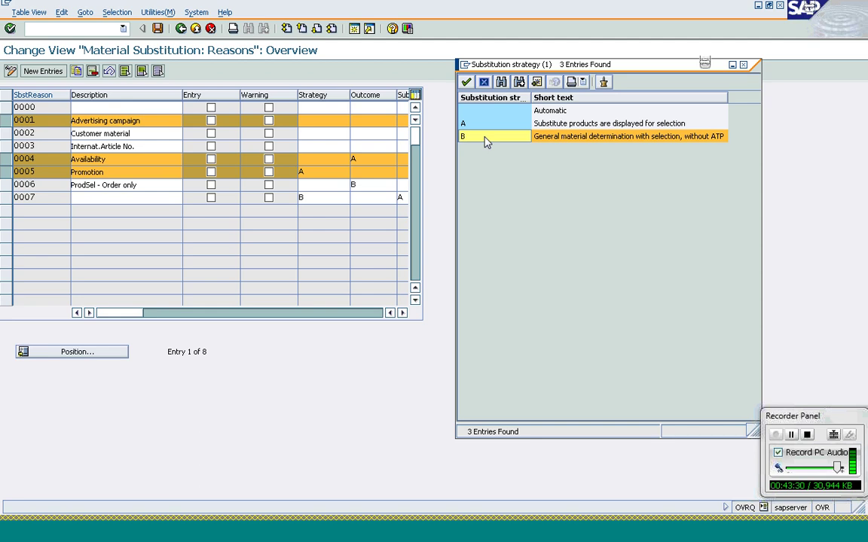
left_click(470, 128)
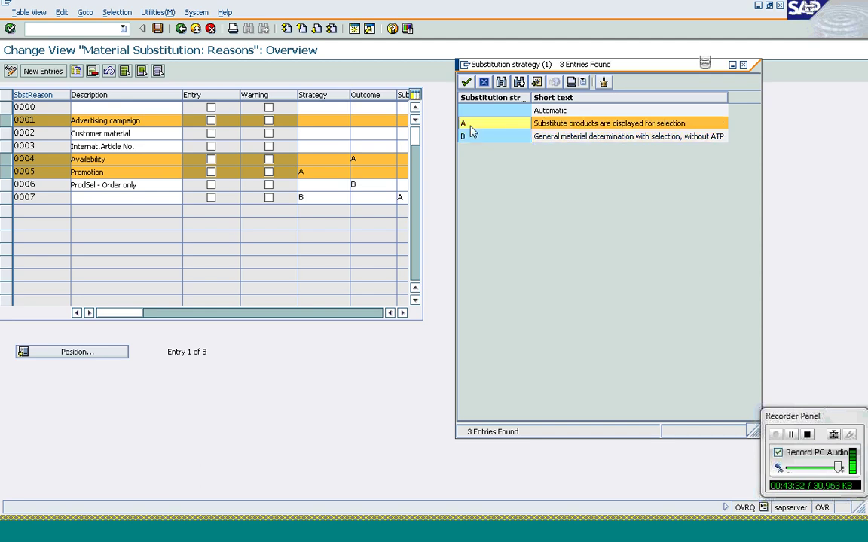
left_click(468, 138)
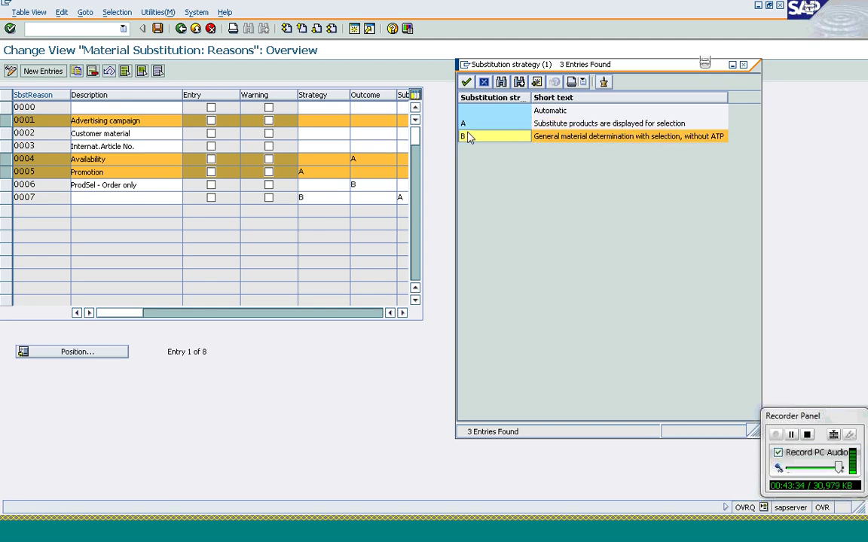
left_click(484, 82)
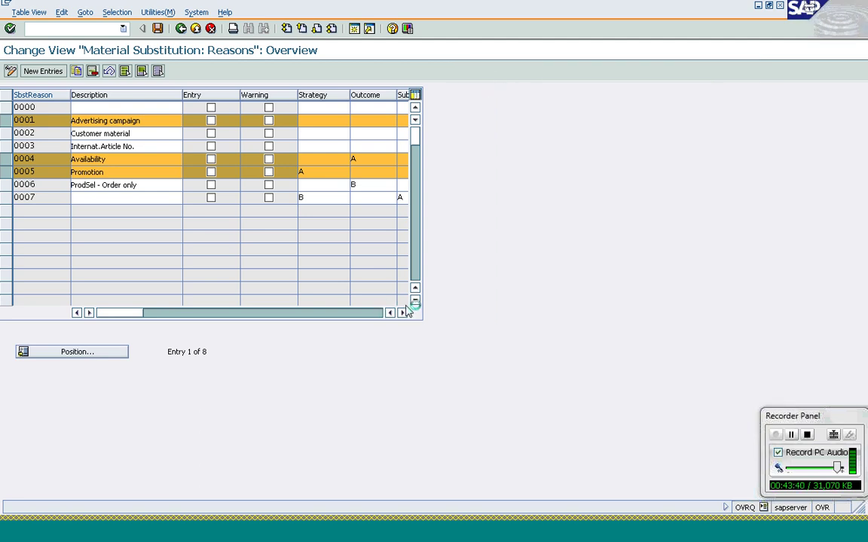
Examine the outcome-of-substitution options, including A and B, for reason 0004 and close the value list without choosing one.
left_click(401, 313)
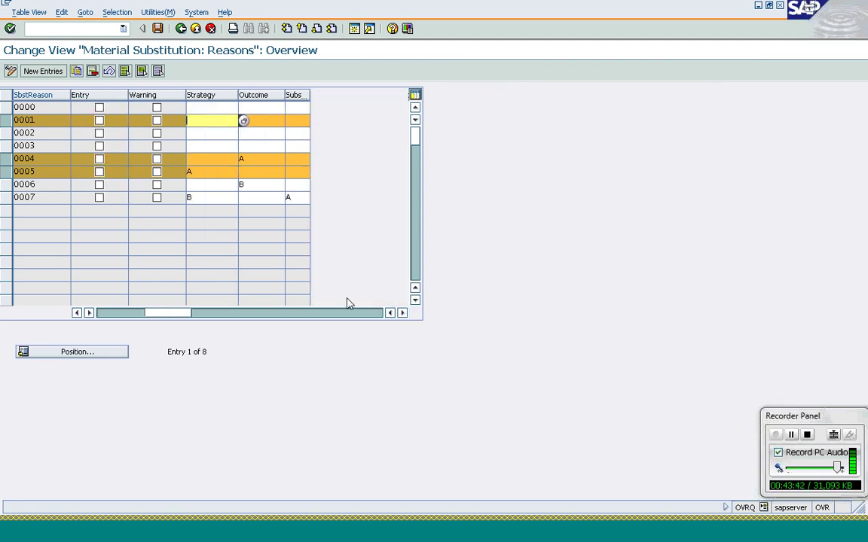
left_click(270, 163)
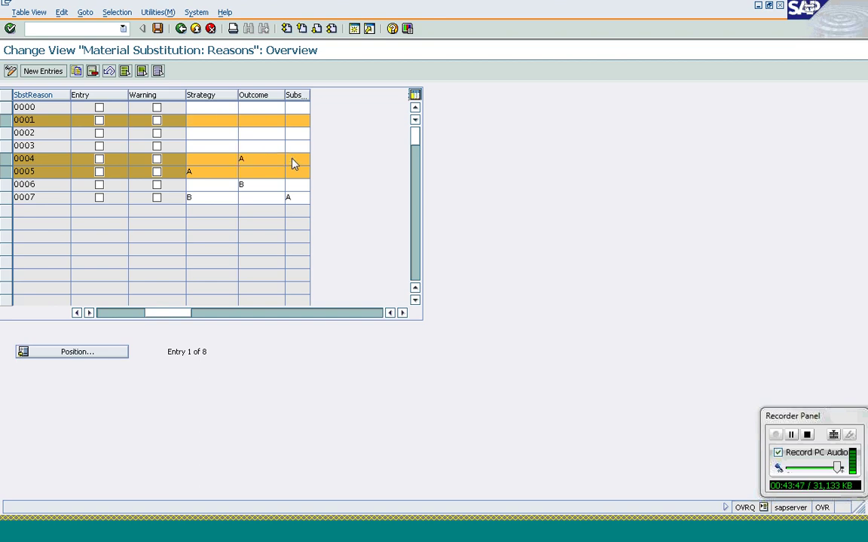
left_click(291, 161)
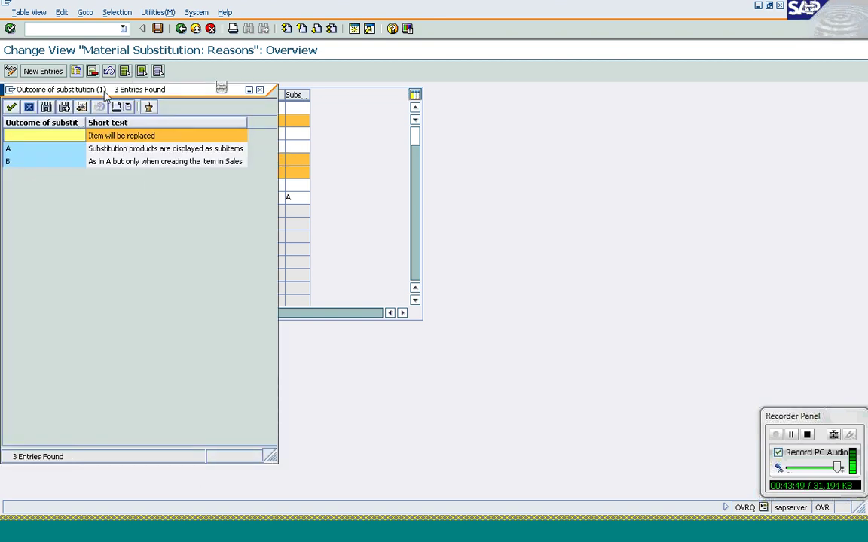
left_click_drag(106, 91, 625, 45)
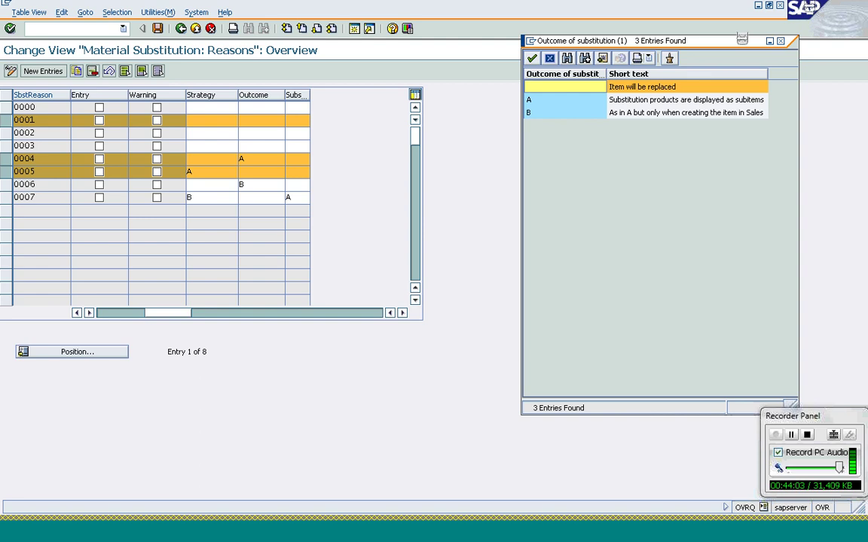
left_click(554, 101)
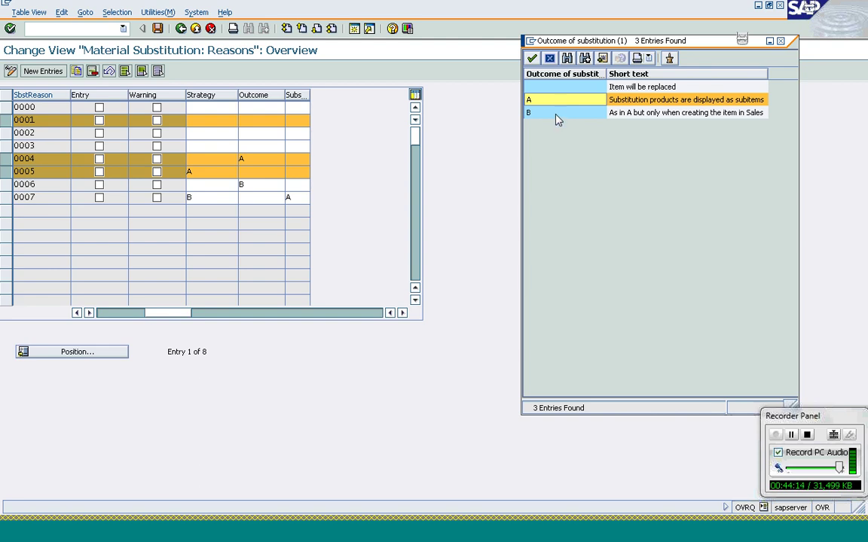
left_click(558, 114)
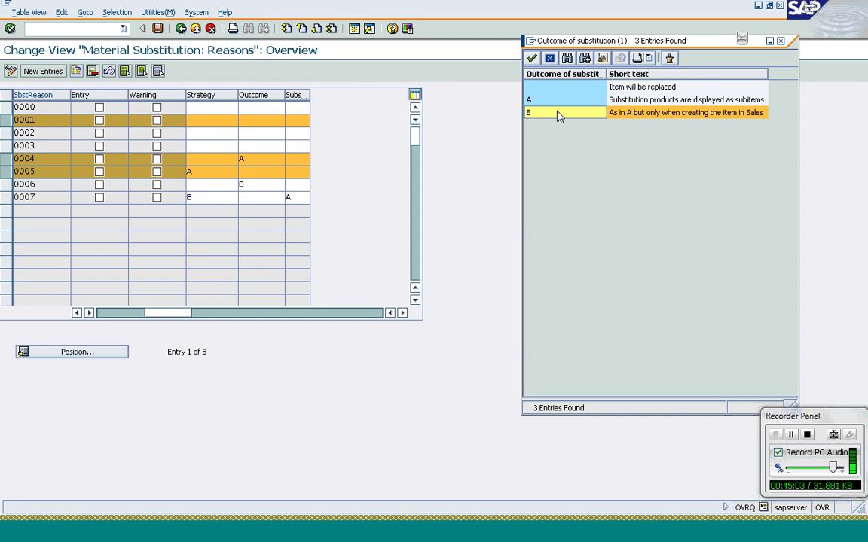
left_click(542, 100)
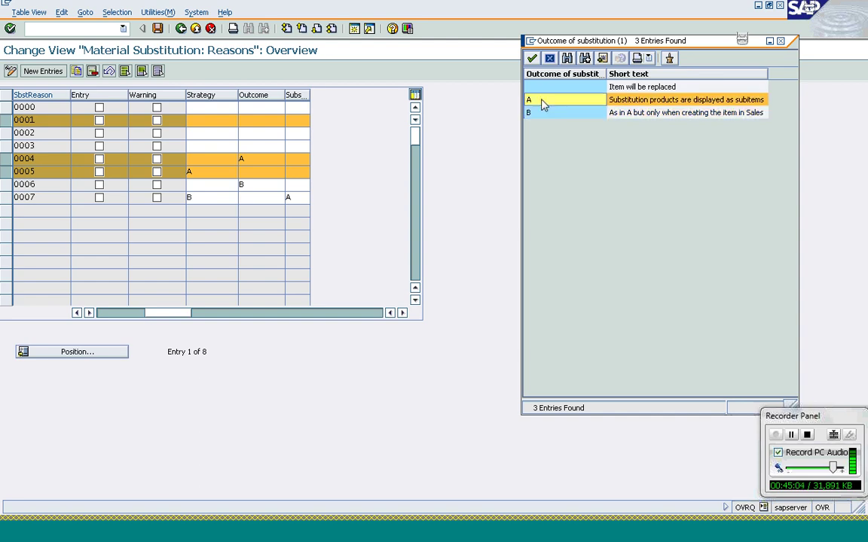
left_click(539, 115)
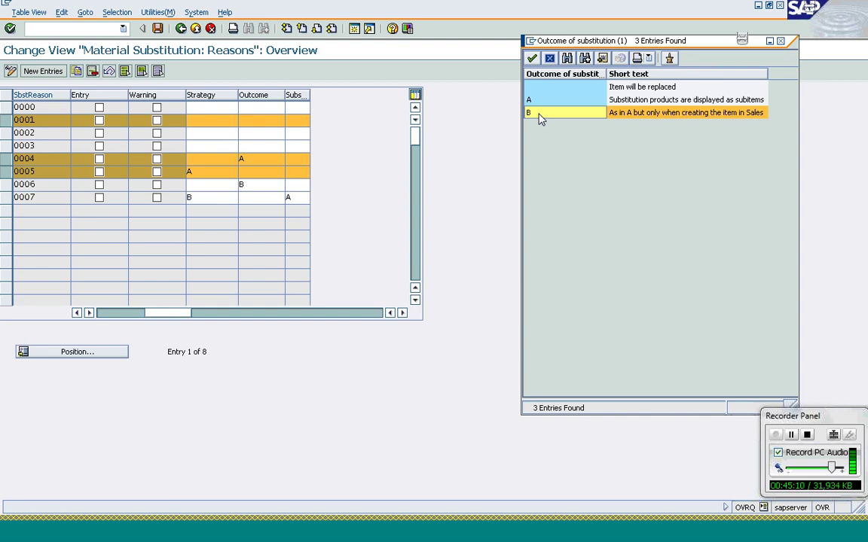
left_click(549, 59)
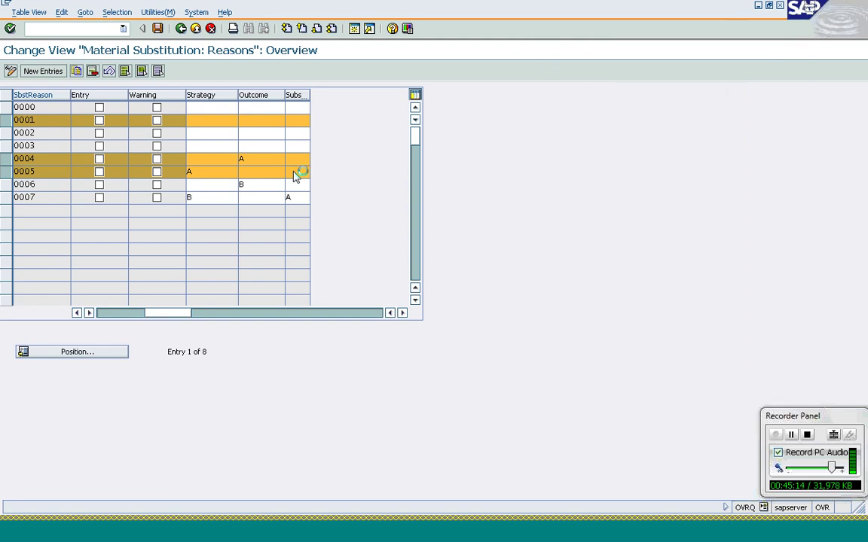
Examine the substitution category options for reason 0004, close the value list, and check the reason's strategy and outcome fields.
left_click(300, 159)
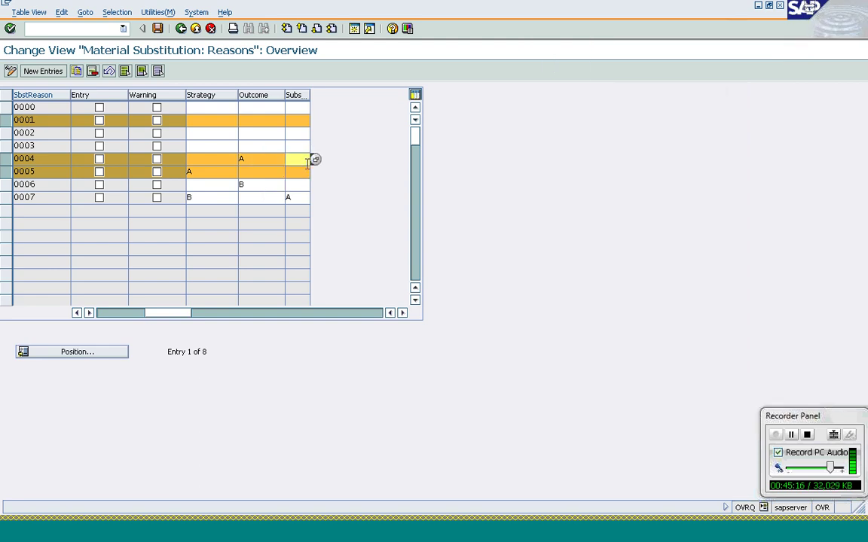
left_click(315, 161)
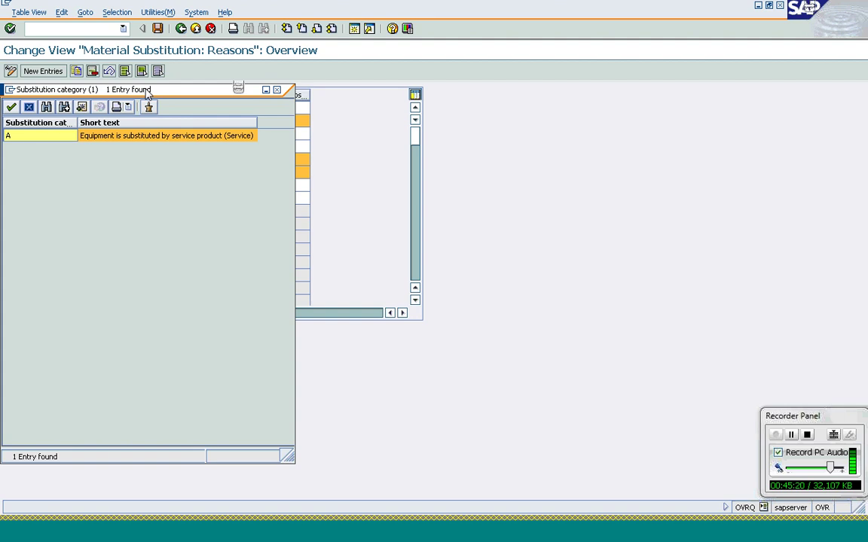
left_click_drag(154, 91, 518, 89)
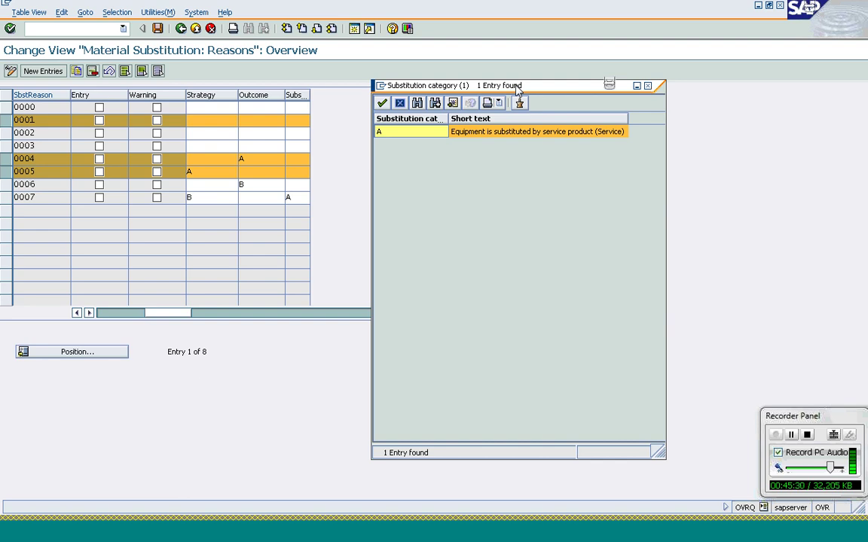
left_click(400, 103)
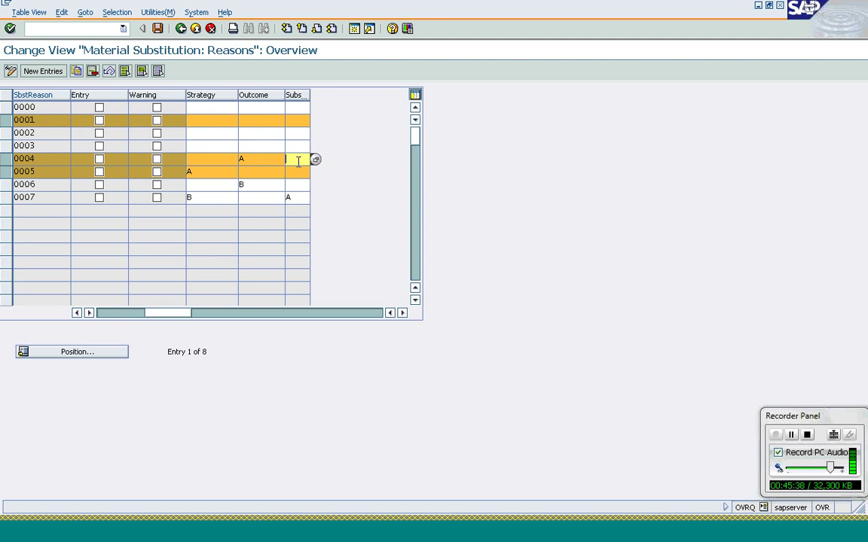
left_click(105, 313)
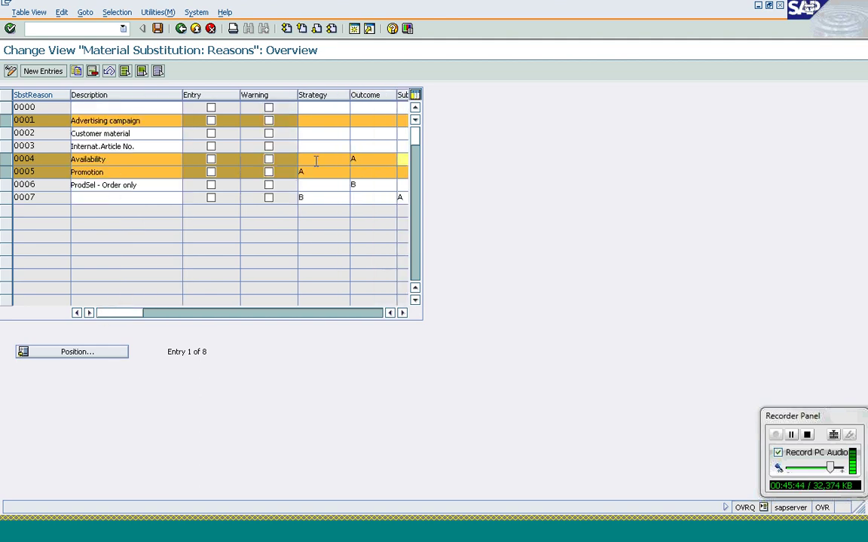
left_click(317, 161)
left_click(372, 160)
type("A")
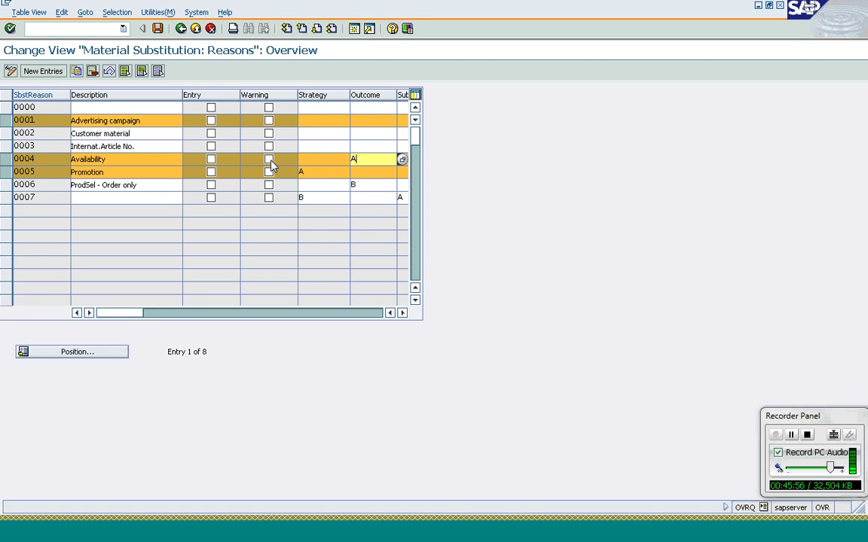
Activate the Warning indicator for reason 0001 Advertising campaign and save the change to the proposed customizing request.
left_click(270, 122)
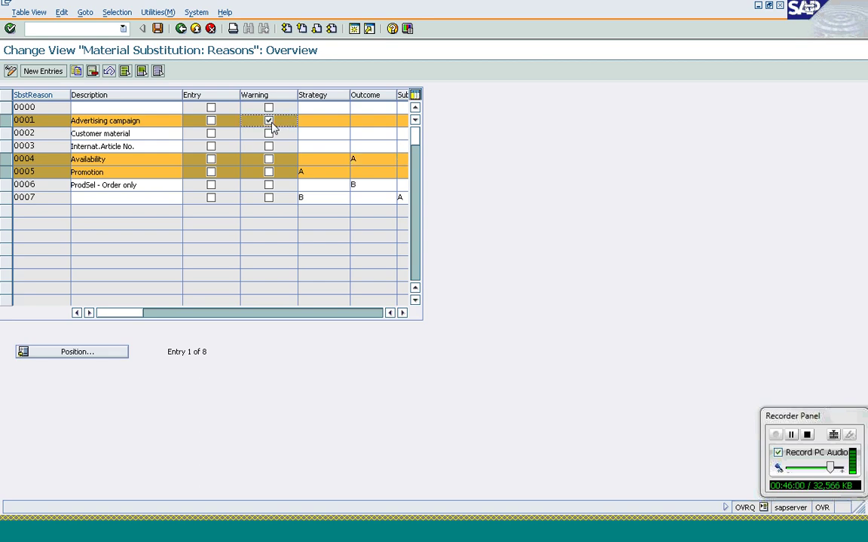
left_click(156, 27)
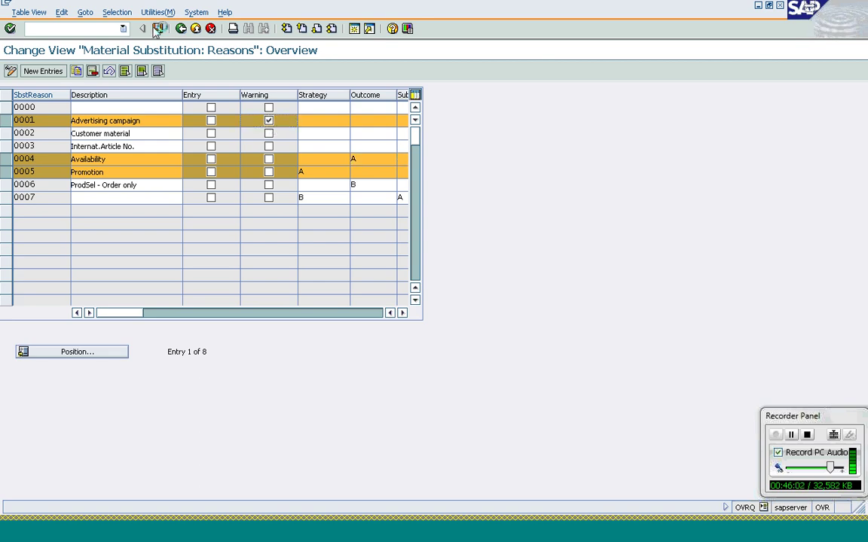
left_click(36, 202)
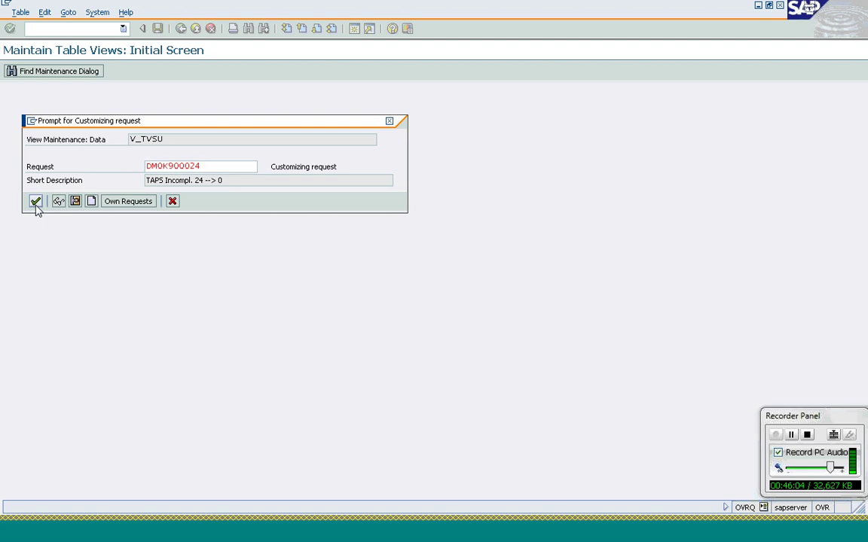
left_click(181, 30)
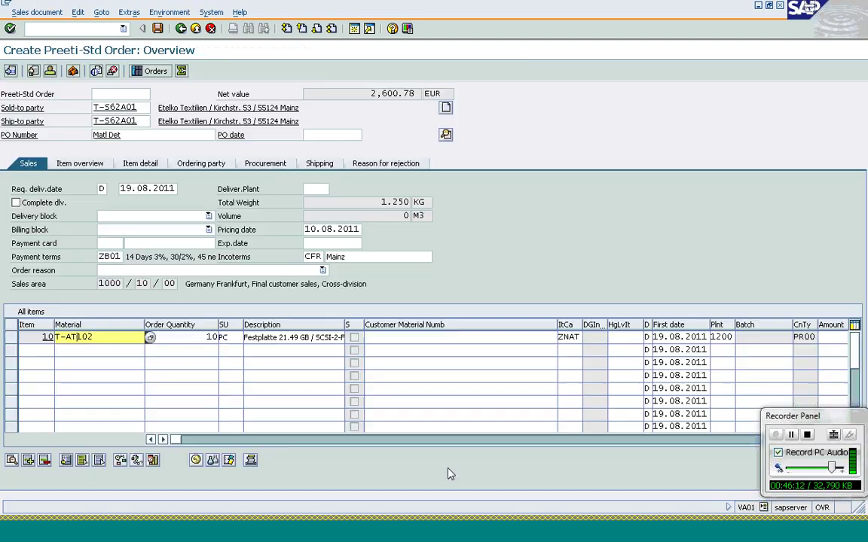
Open transaction VB12 for determination type A002 with the Sales org./Distr. Chl/Customer/MatEntered key combination and display the record for T-AT101.
type("/nvb")
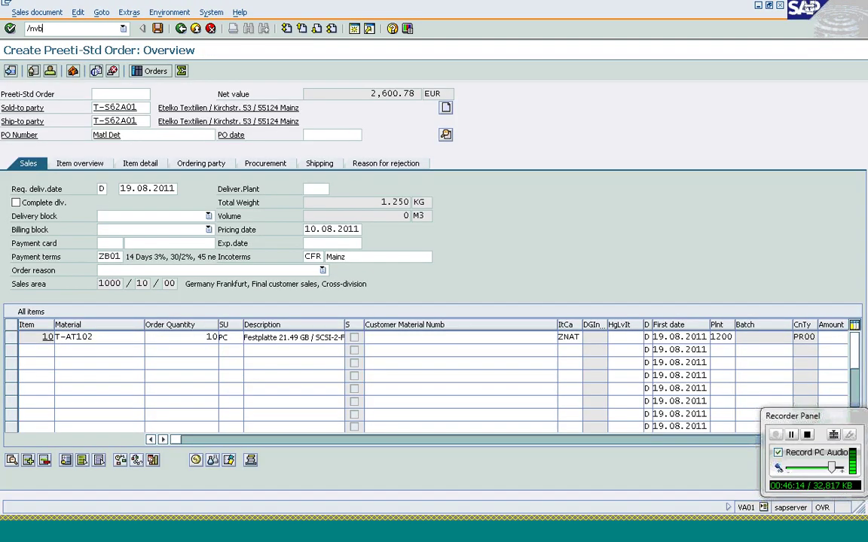
type("12")
key("Return")
key("Return")
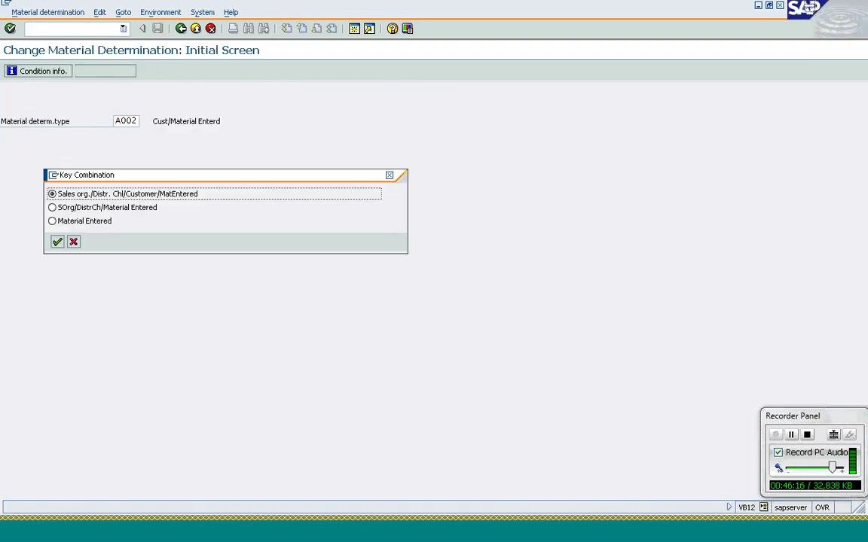
key("Return")
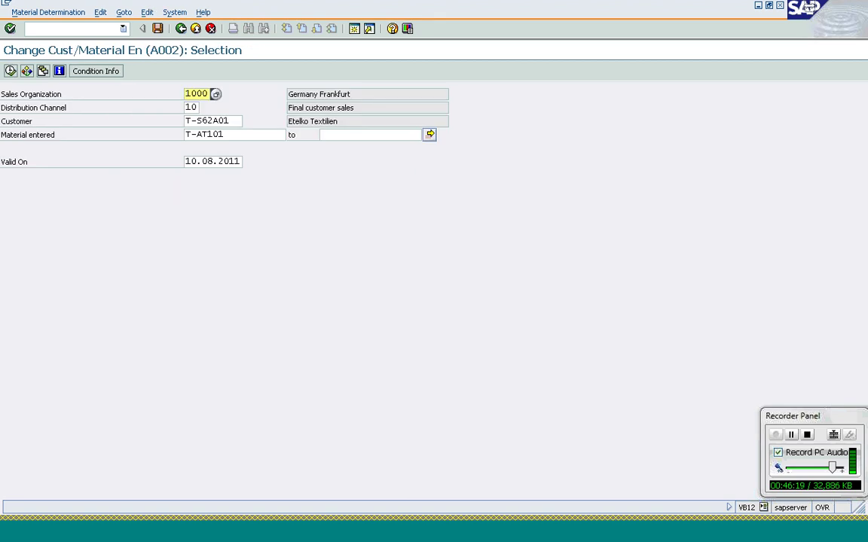
key("F8")
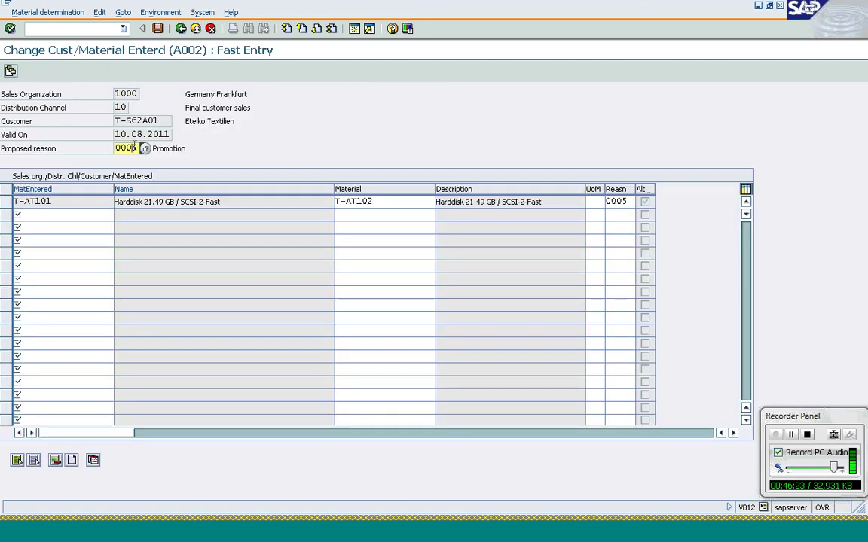
Set both the proposed reason and the substitution reason of the T-AT101 record to 0001.
type("1")
left_click(622, 203)
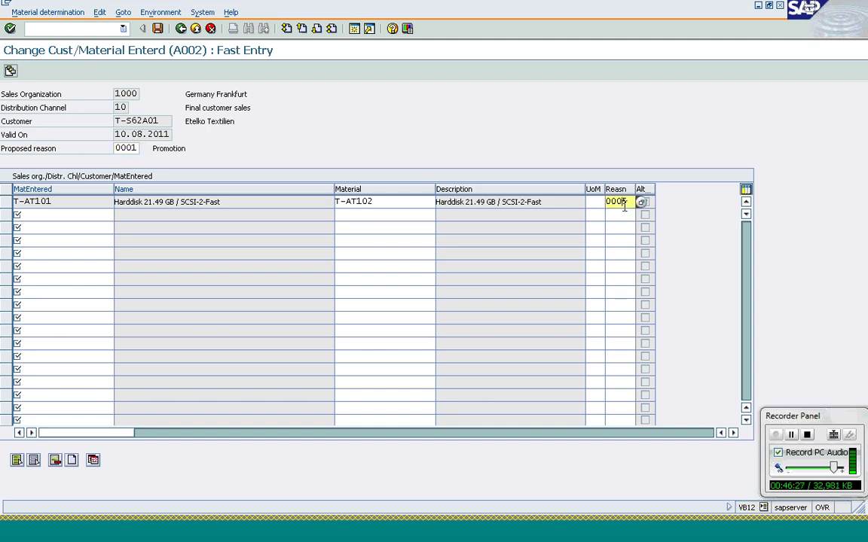
type("1")
key("Return")
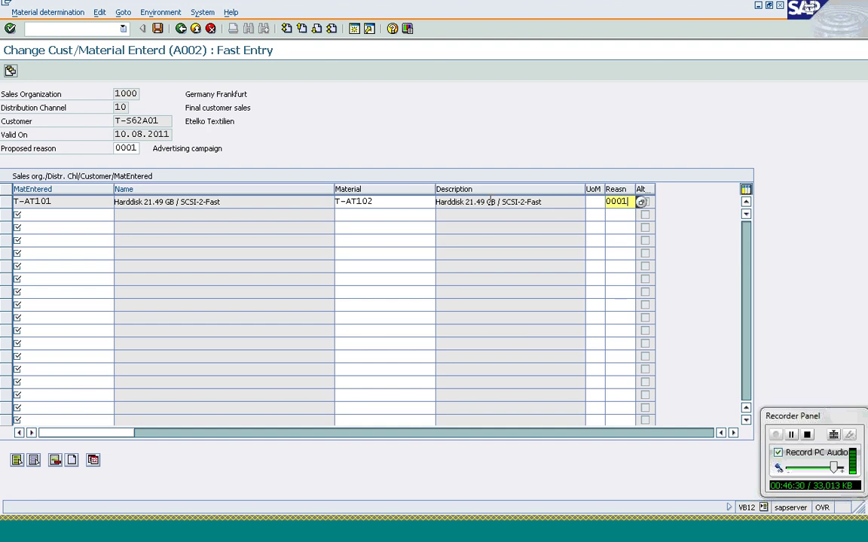
Delete alternative materials T-AT103, T-AT104 and T-AT105 from the T-AT101 record and save the condition record.
double_click(491, 202)
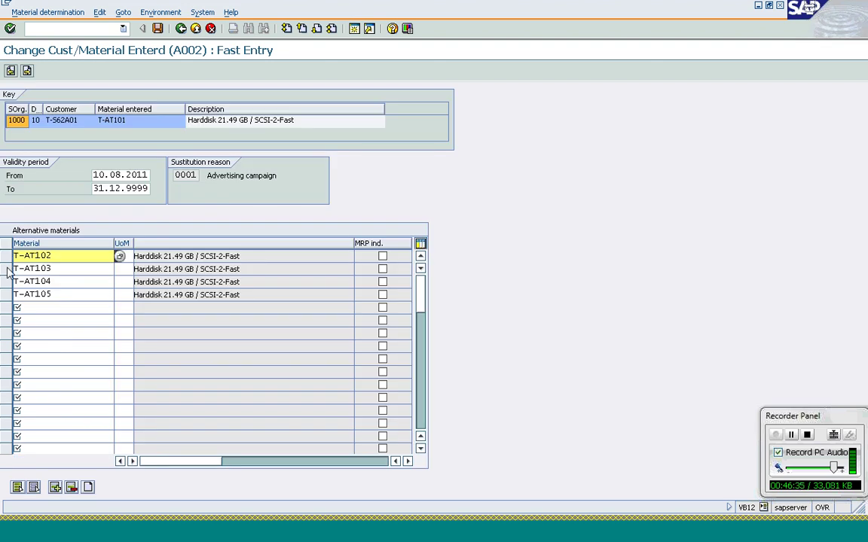
left_click(6, 269)
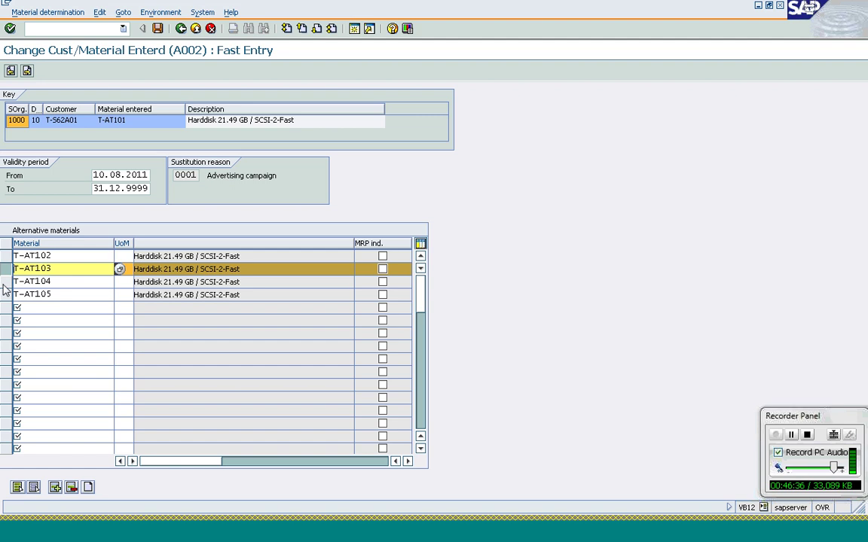
left_click(6, 282)
left_click(6, 294)
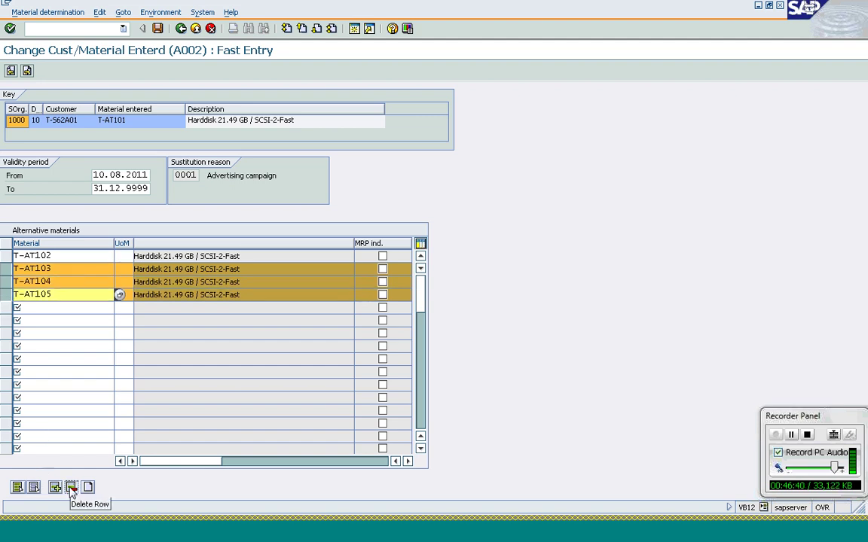
left_click(72, 488)
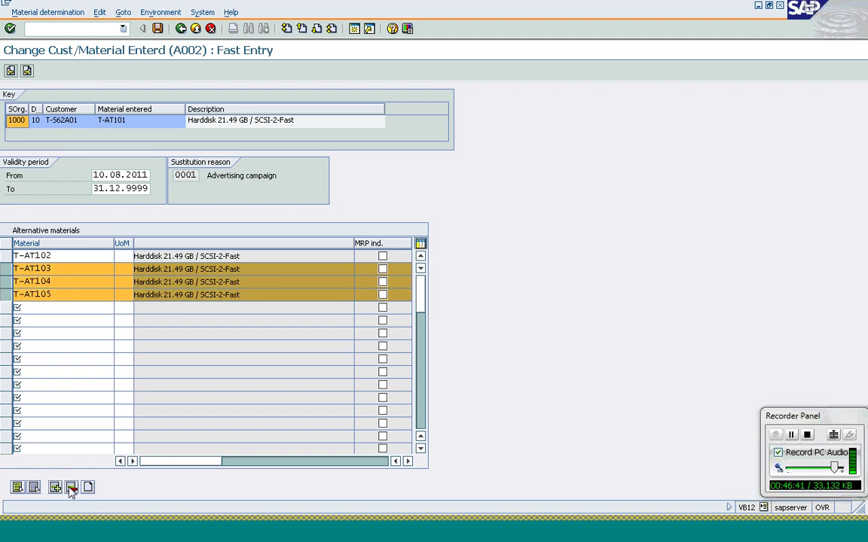
left_click(181, 28)
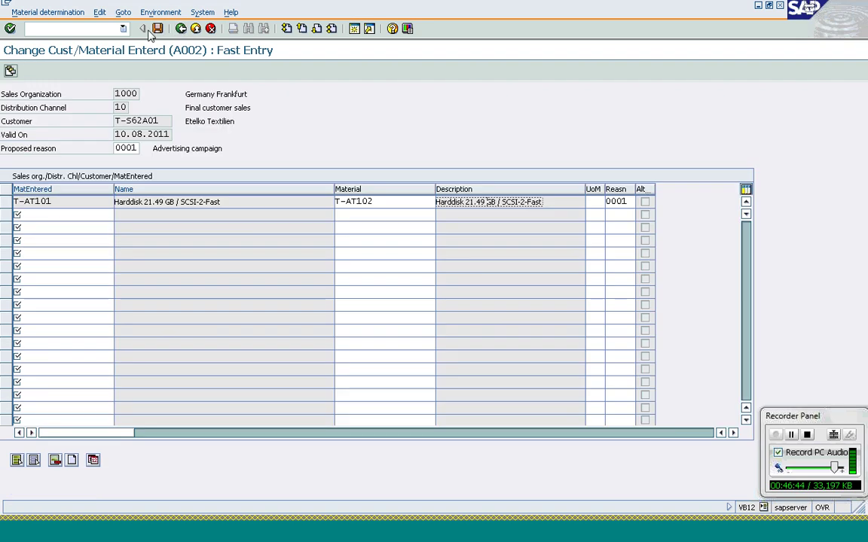
left_click(158, 30)
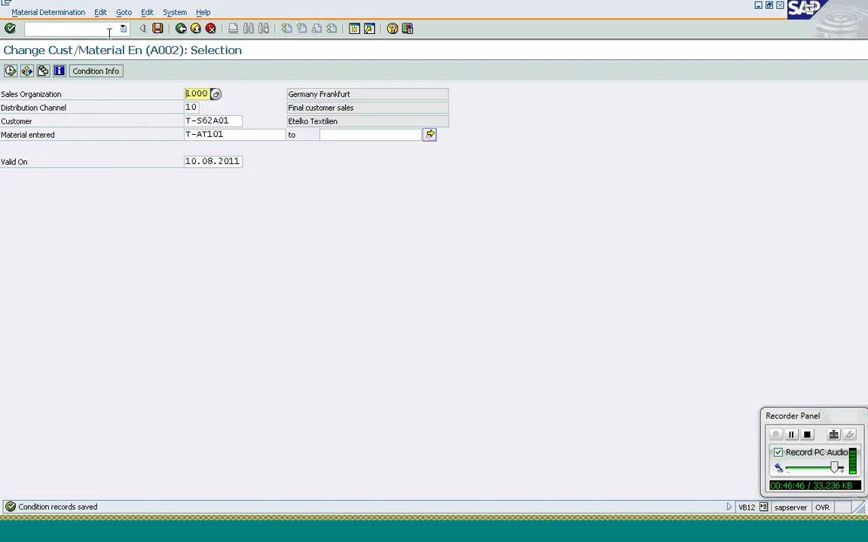
Start a new sales order in transaction VA01 with order type ZOR3 and sales area 1000/10/00.
left_click(105, 34)
type("/n")
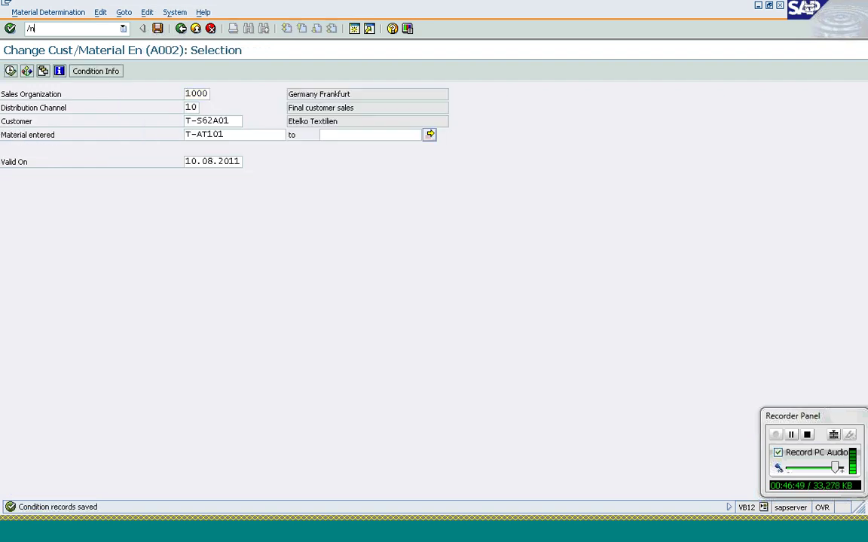
type("va01")
key("Return")
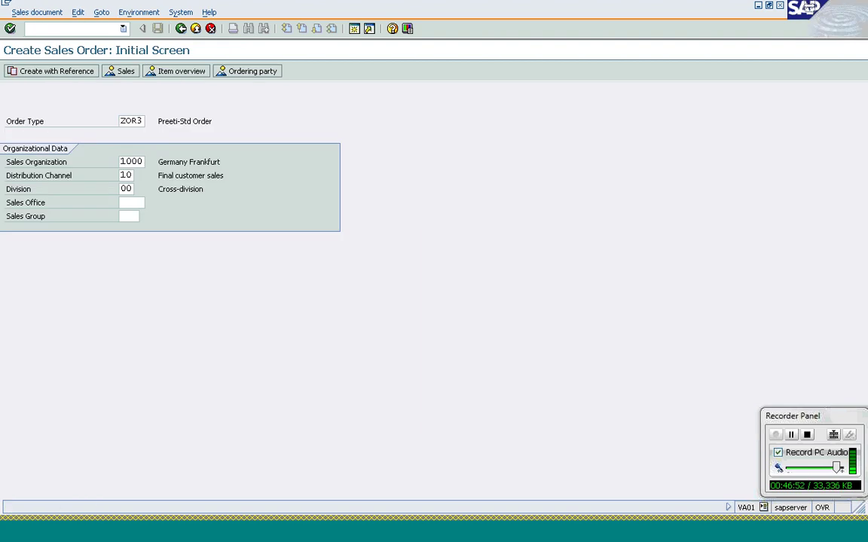
key("Return")
Enter the sold-to party's customer number and the PO number Matl Det in the order header.
type("t-s62a01")
left_click(151, 135)
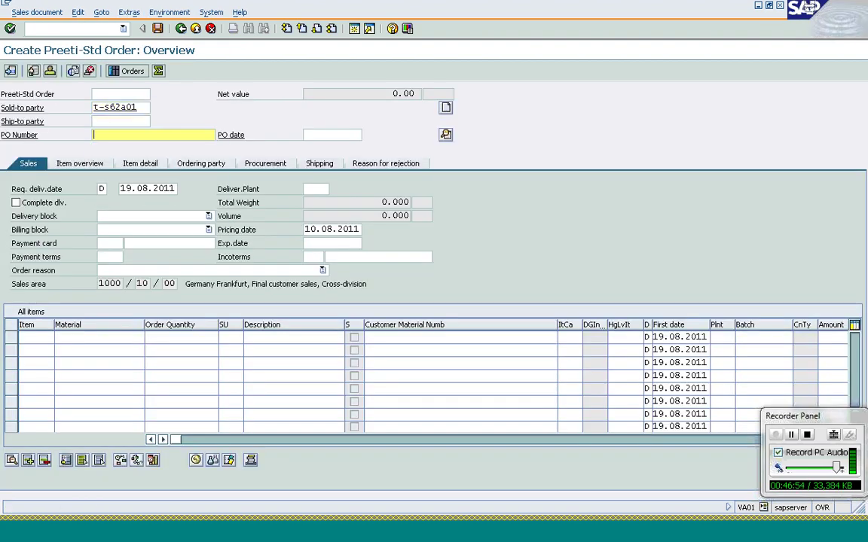
key("Down")
key("Return")
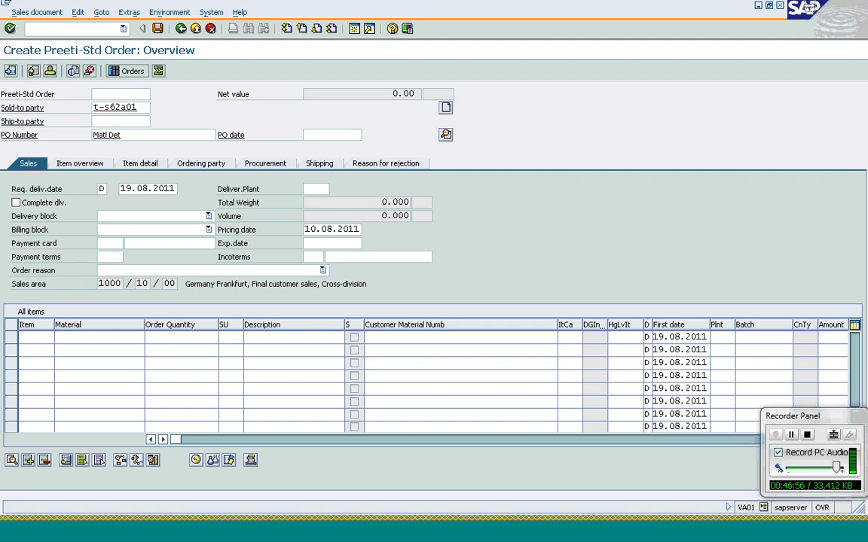
Enter an order item for material T-AT101 with quantity 10 and accept the substitution with T-AT102.
key("Return")
key("Down")
key("Return")
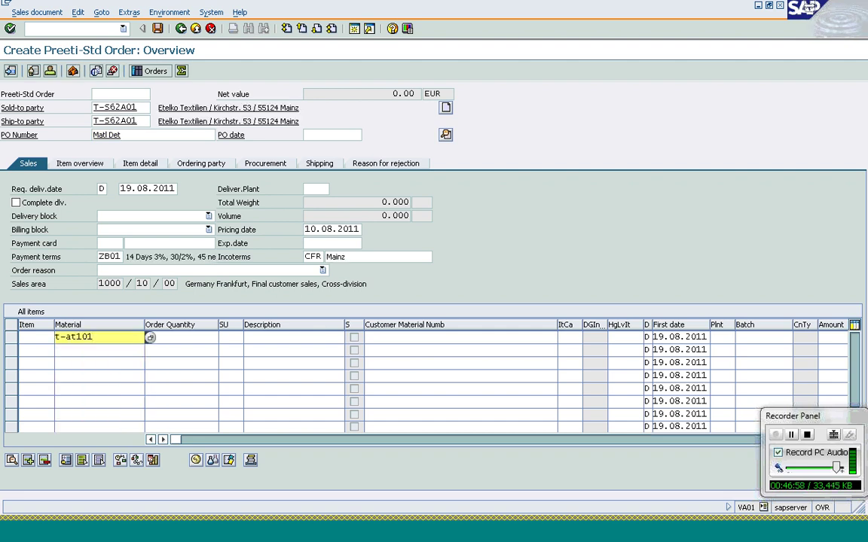
key("Tab")
type("10")
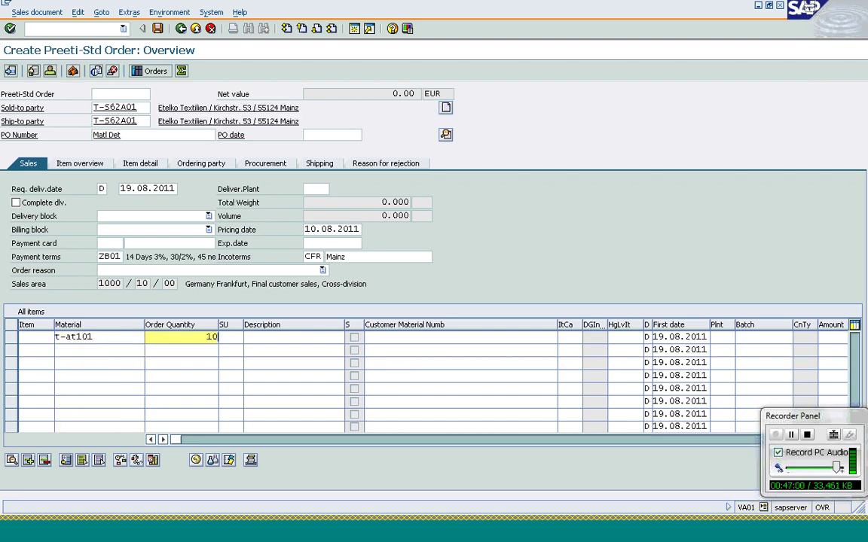
key("Return")
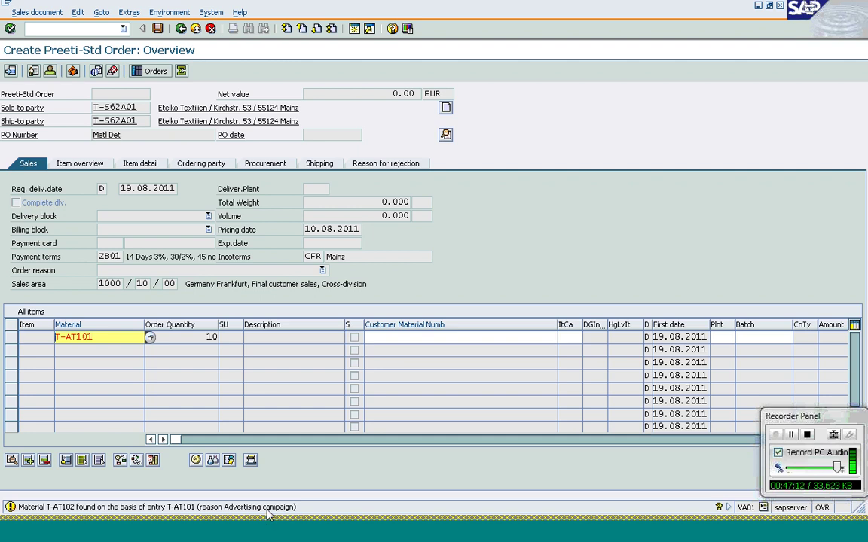
key("Tab")
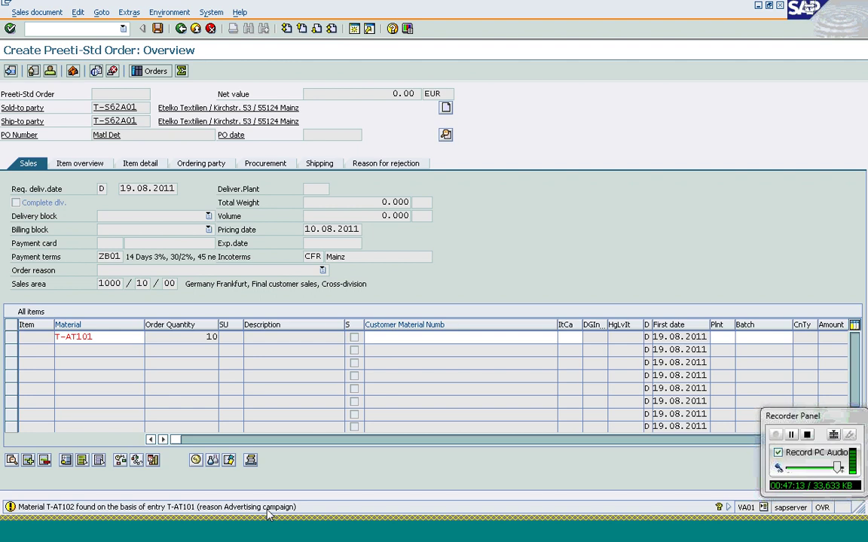
key("Return")
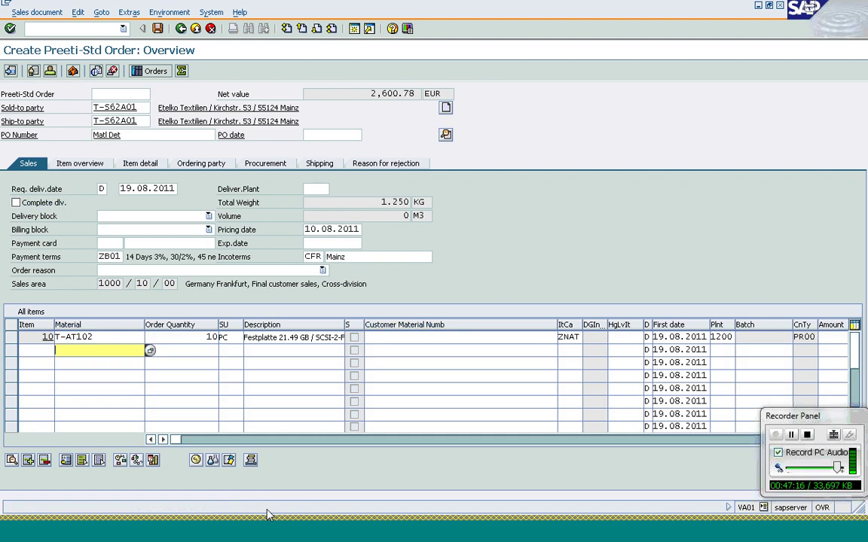
Exit the new sales order without saving it.
left_click(197, 340)
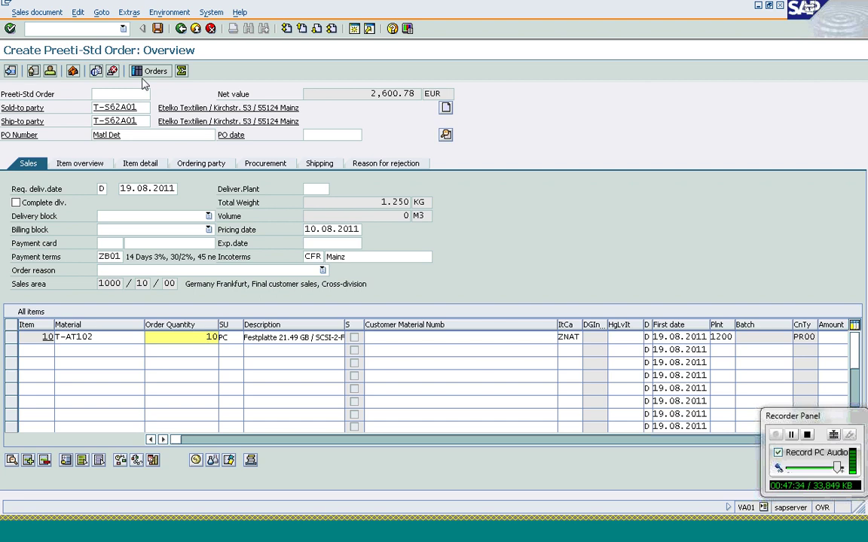
left_click(180, 33)
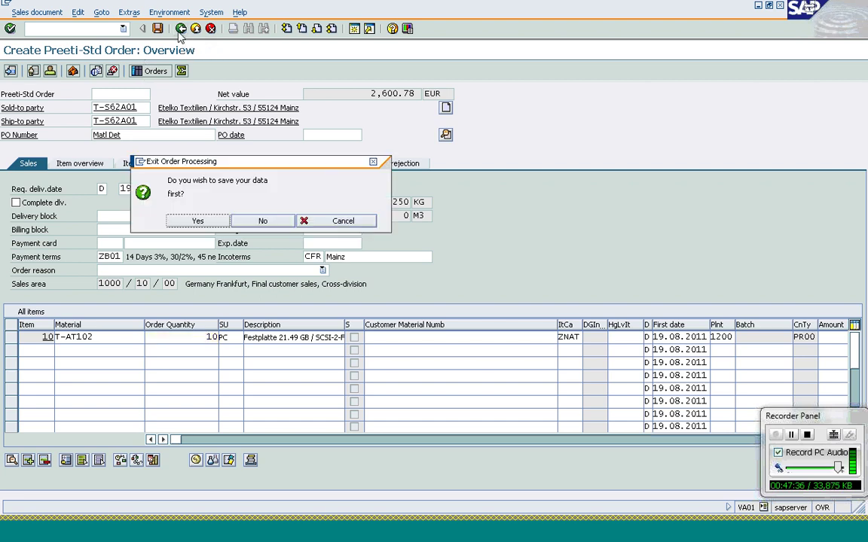
left_click(274, 225)
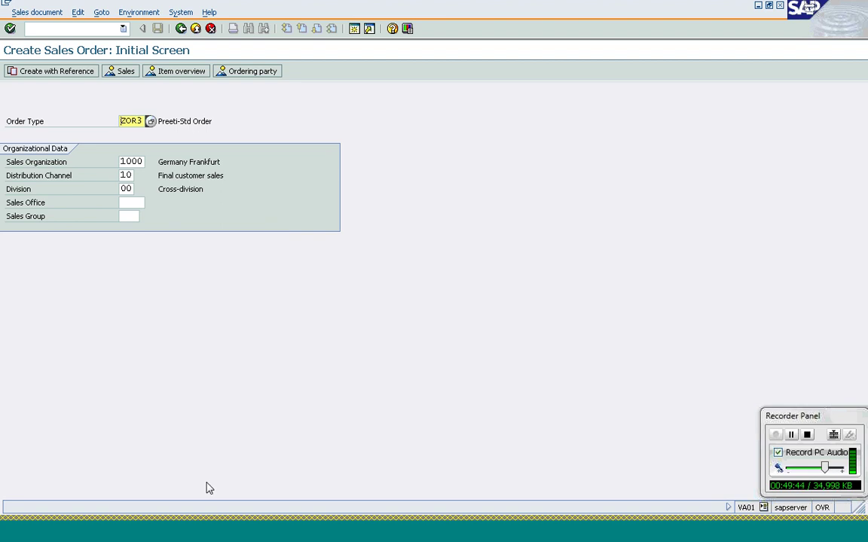
Switch to the IMG session and open the Listing/Exclusion activity Activate listing/exclusion by sales document type.
left_click(224, 537)
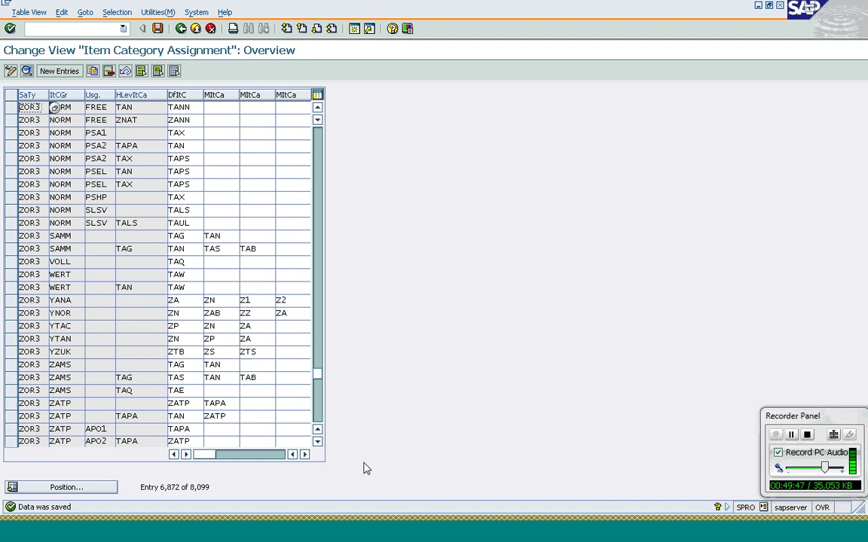
left_click(218, 527)
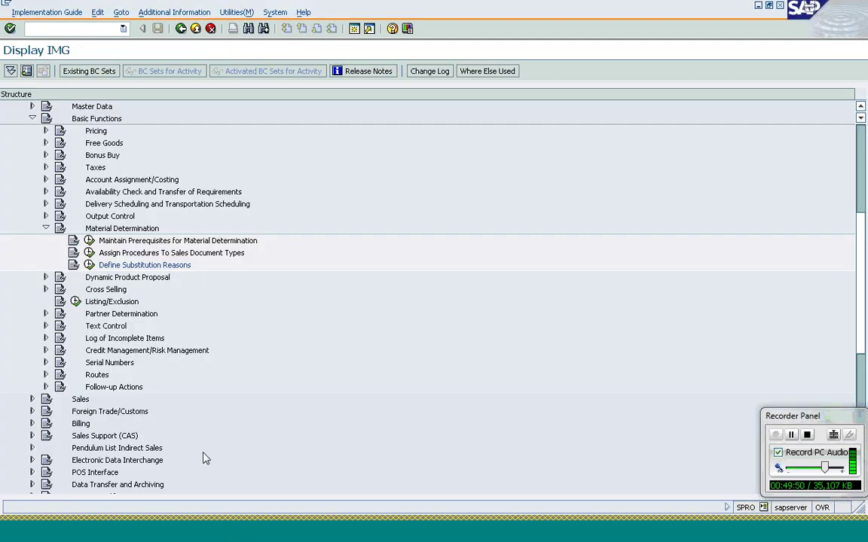
left_click(45, 228)
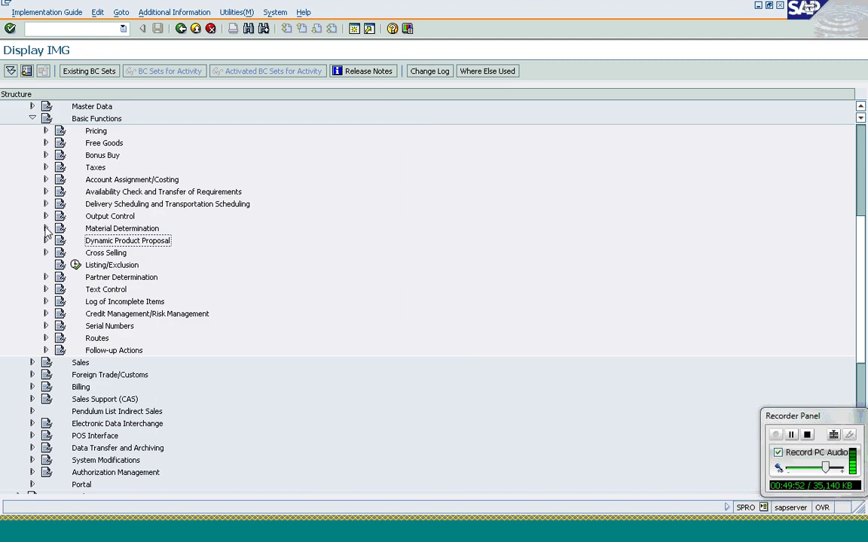
left_click(75, 264)
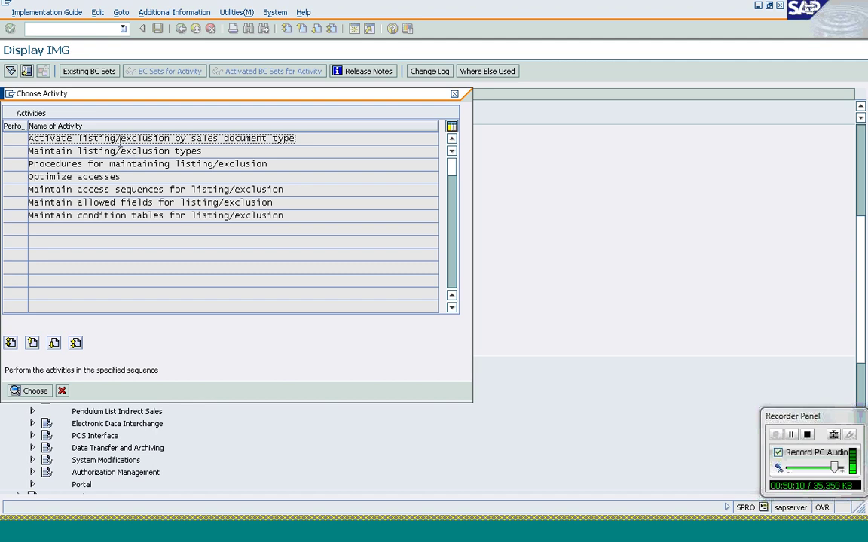
double_click(119, 139)
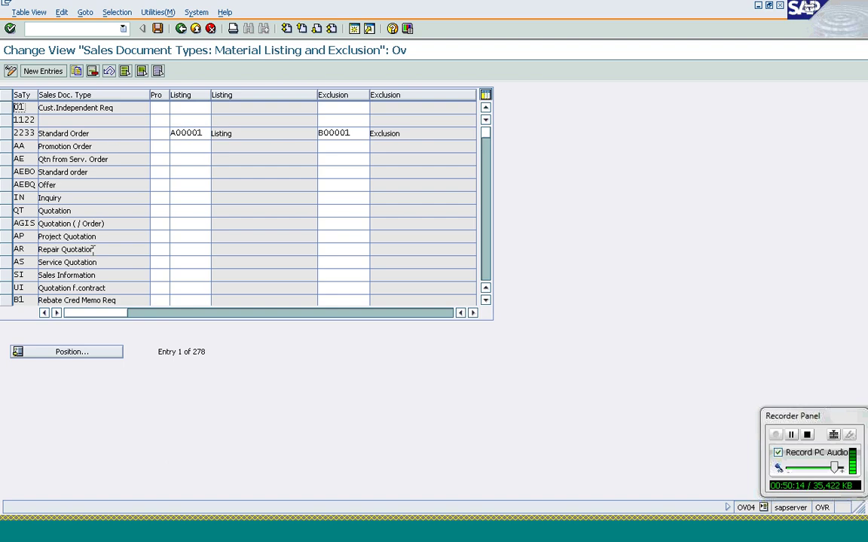
Look up sales document type OR, check its listing and exclusion procedures, and leave the Listing/Exclusion activities.
left_click(93, 353)
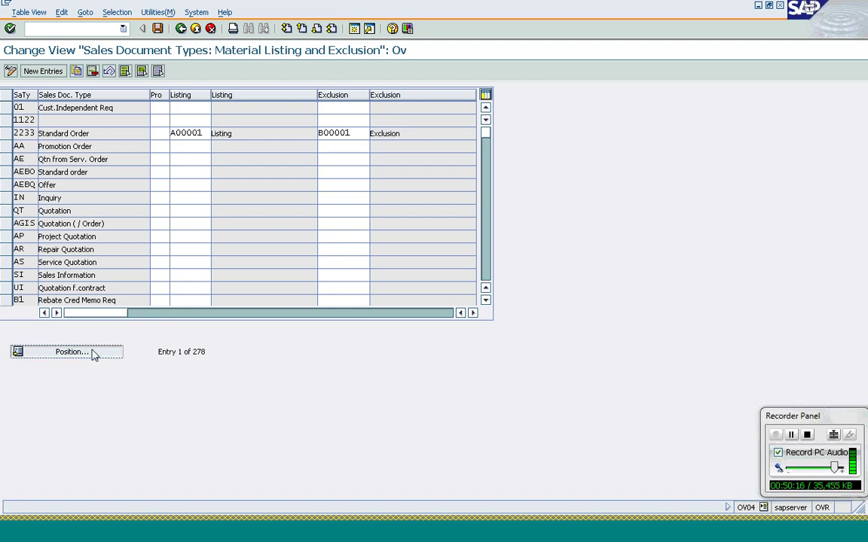
type("OR")
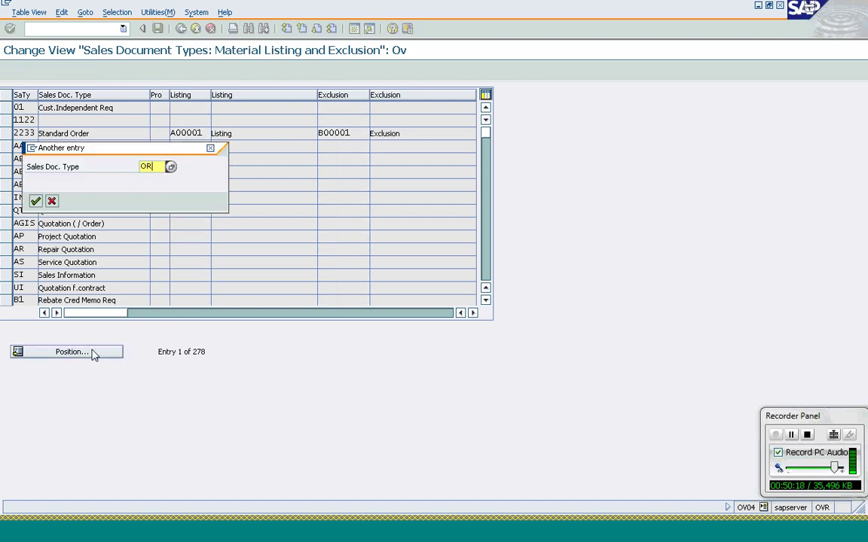
key("Return")
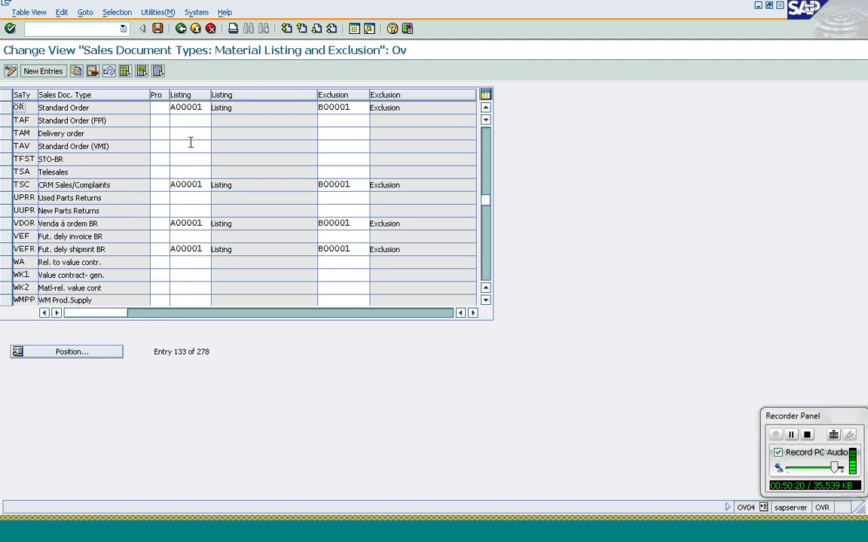
left_click(202, 107)
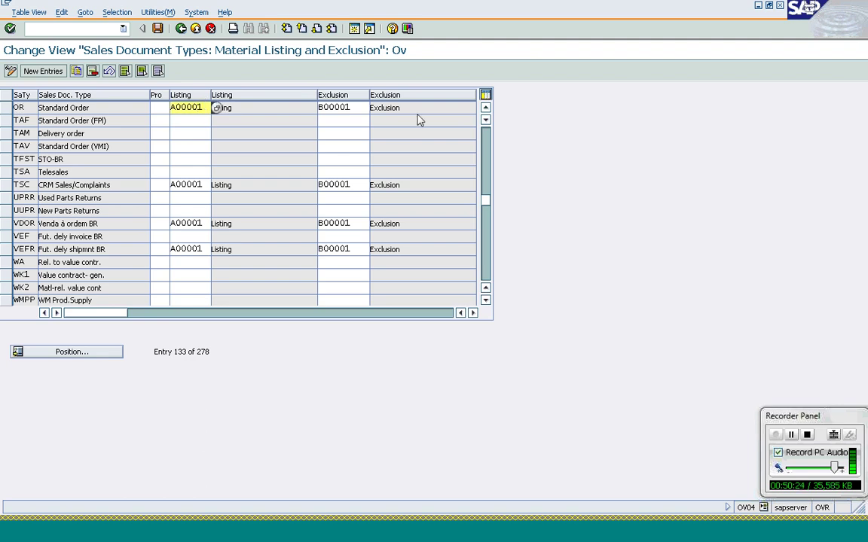
left_click(181, 29)
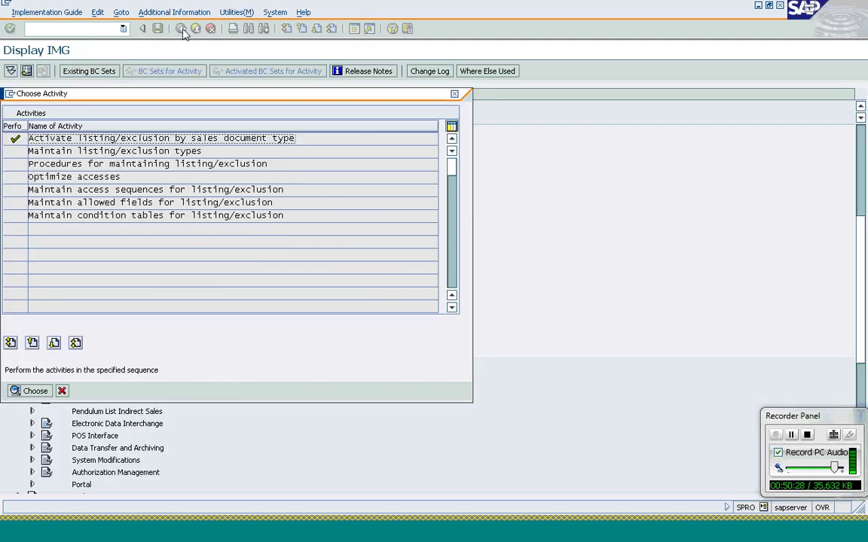
left_click(61, 391)
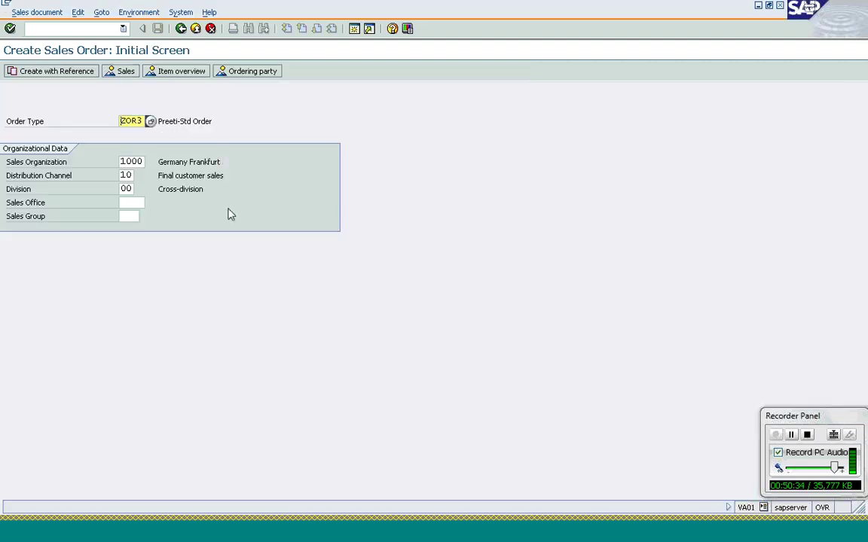
Leave the sales order transaction and open Create under Listing/Exclusion in the product master data.
left_click(181, 29)
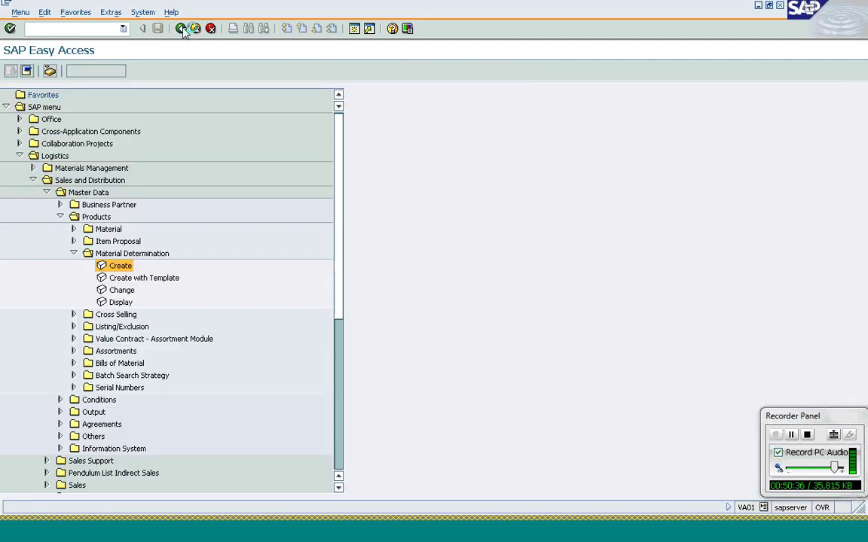
left_click(74, 254)
left_click(74, 279)
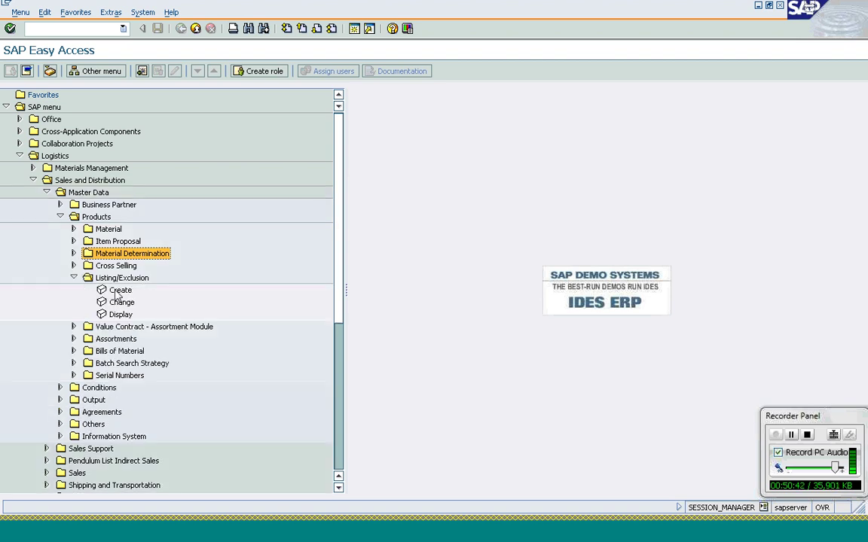
left_click(74, 256)
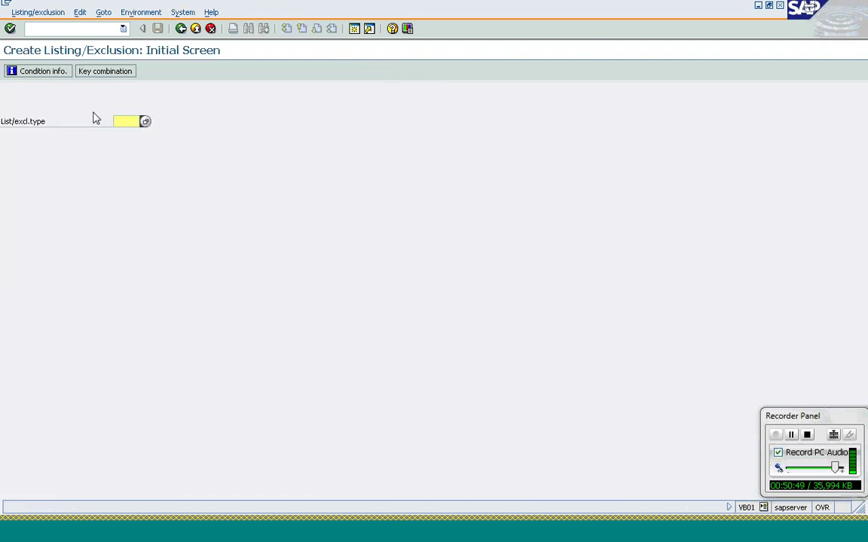
Choose listing type A001 with the Customer/Material key combination for the new condition record.
left_click(145, 122)
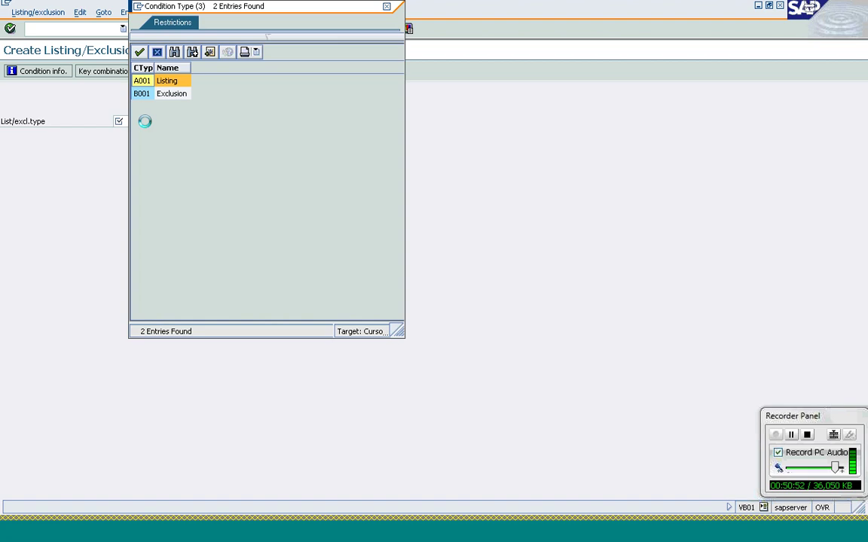
double_click(159, 83)
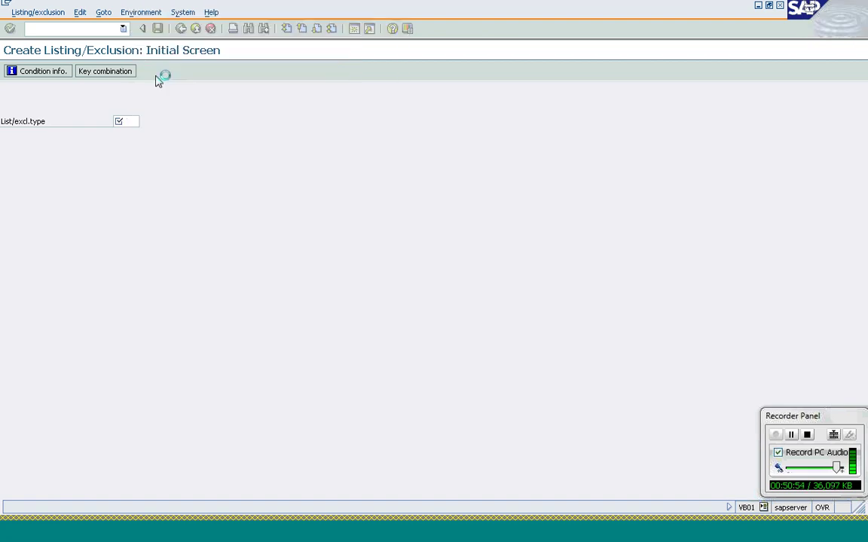
key("Return")
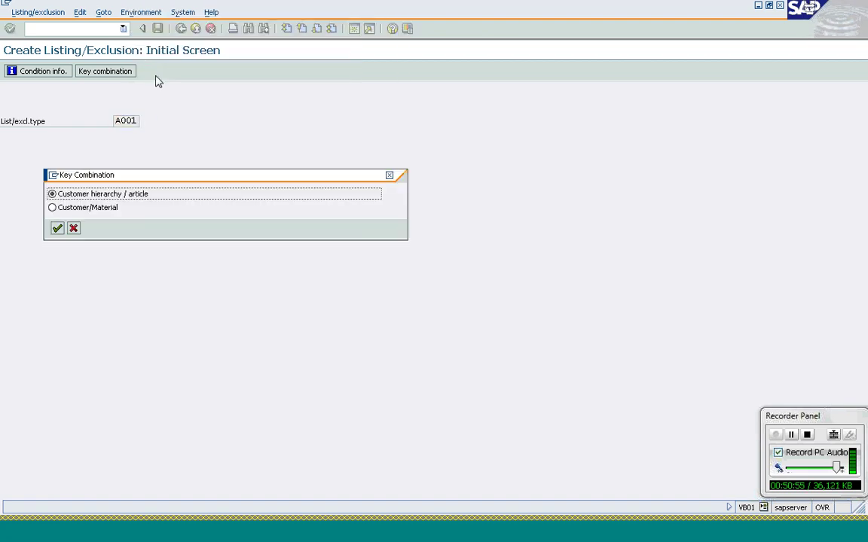
left_click(53, 208)
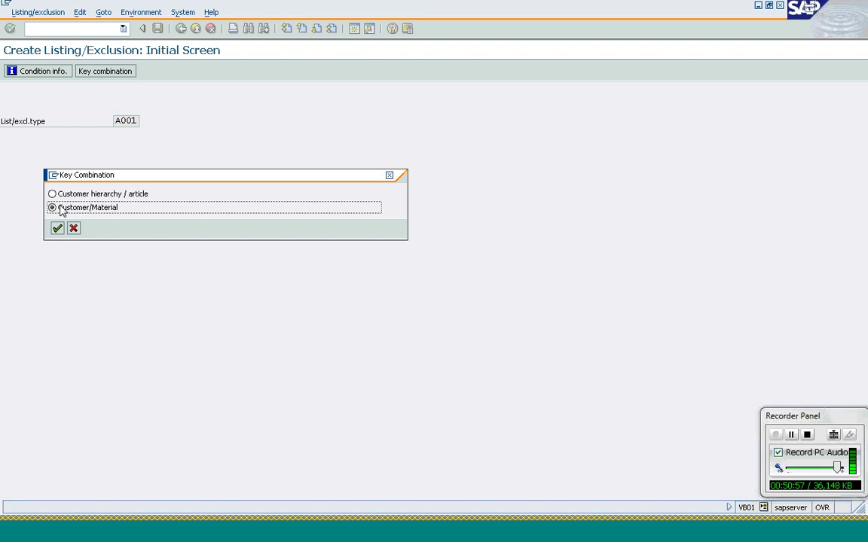
left_click(57, 229)
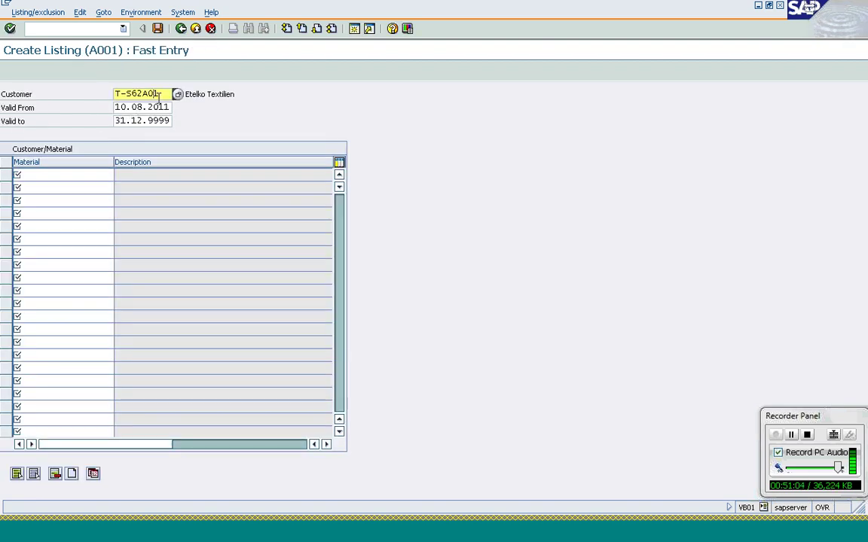
List materials T-AT101 and T-AT102 for the customer and save the listing condition records.
left_click(58, 177)
type("t")
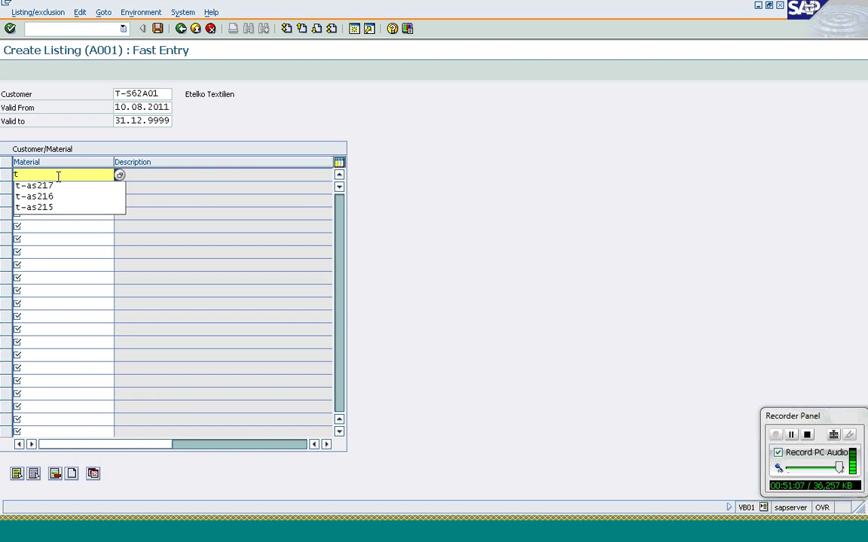
type("-at101")
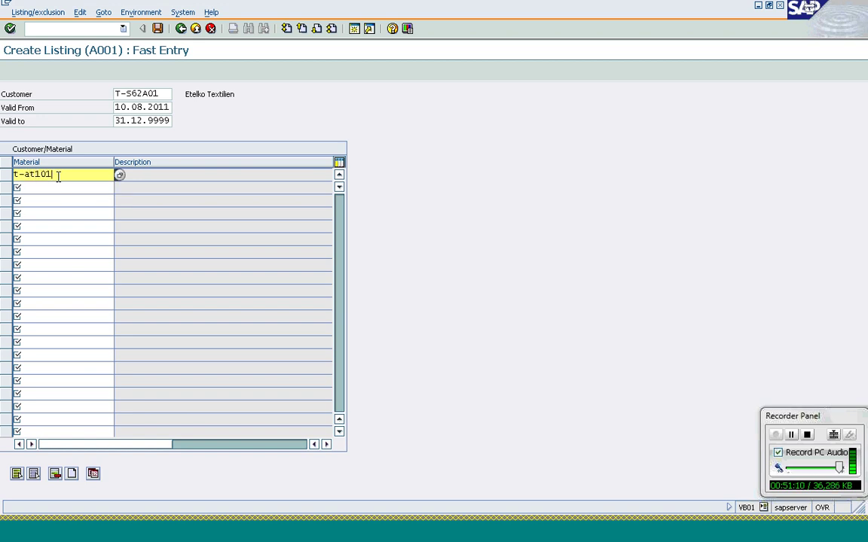
key("Tab")
type("t")
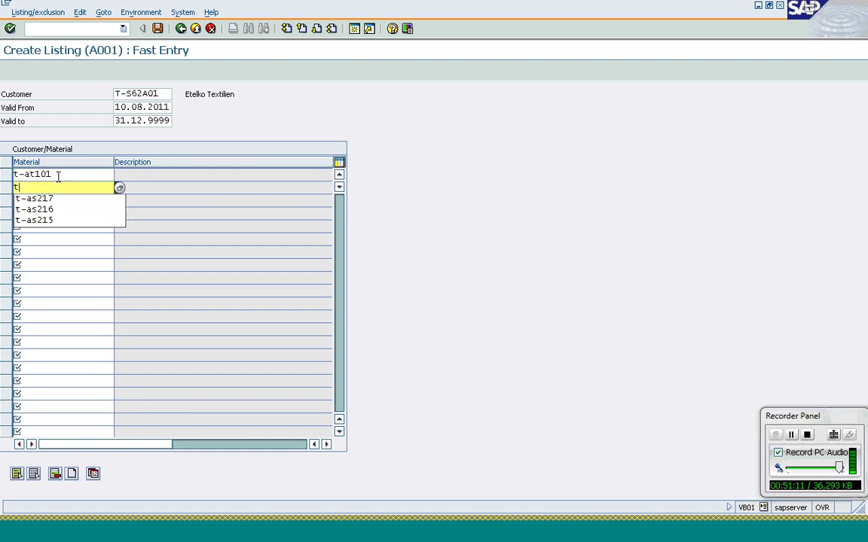
type("-at1")
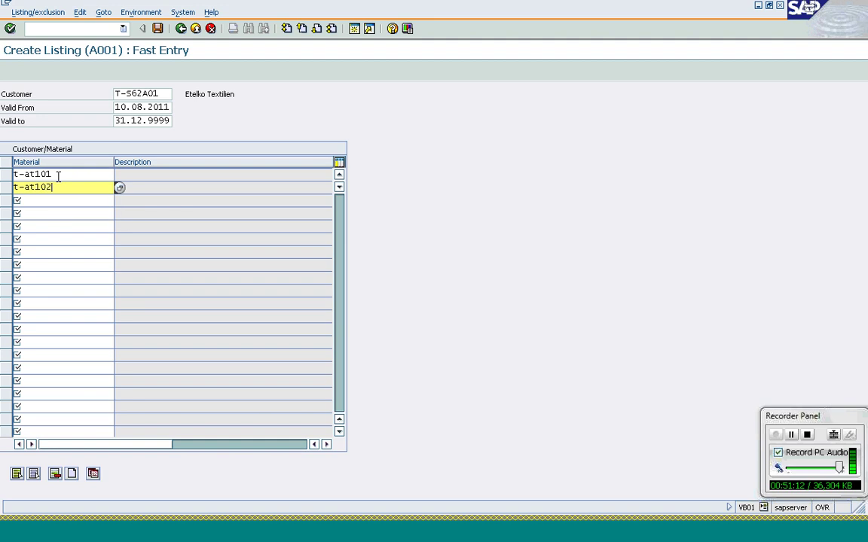
type("02")
key("Return")
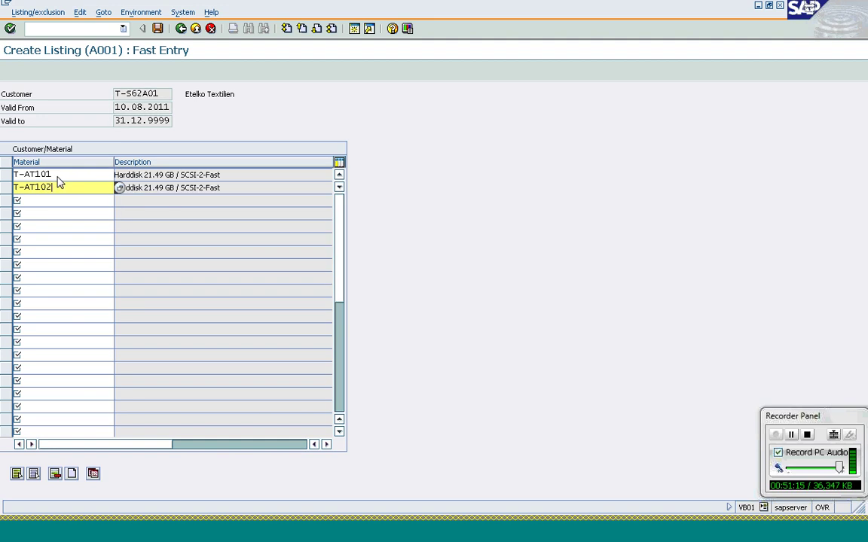
left_click(158, 28)
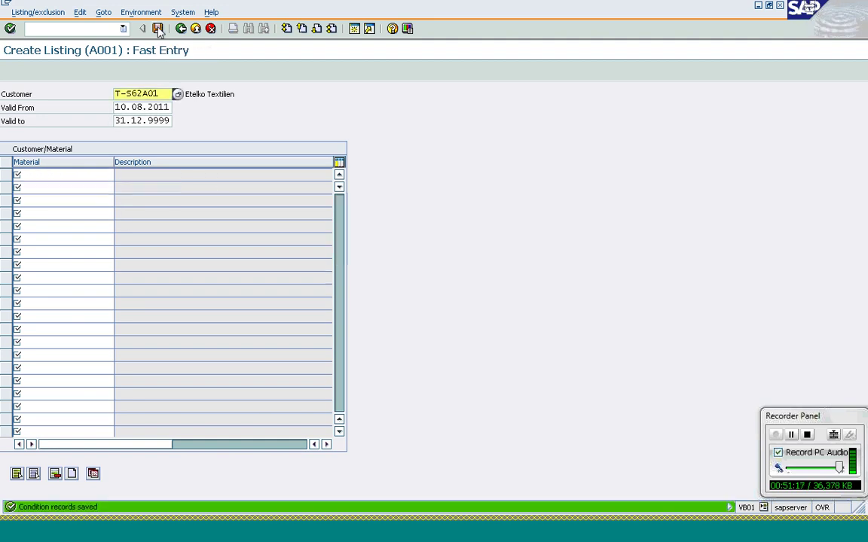
left_click(78, 28)
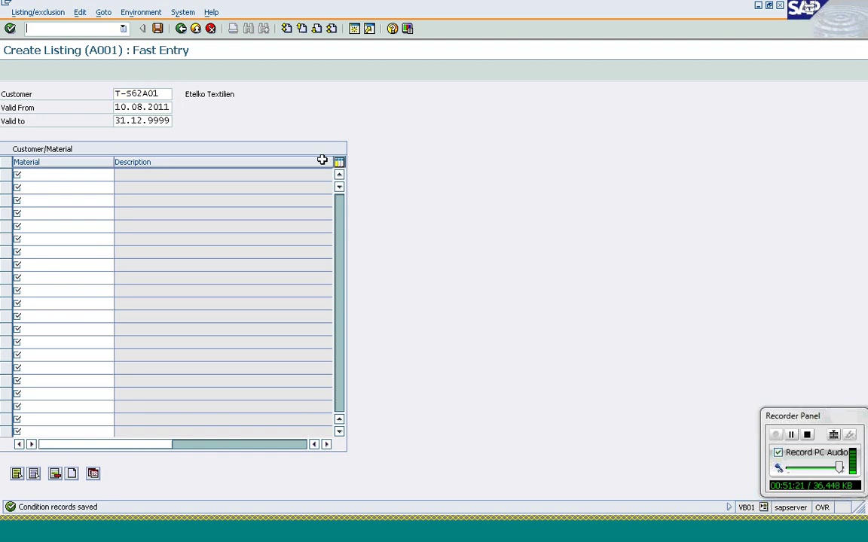
mouse_move(222, 532)
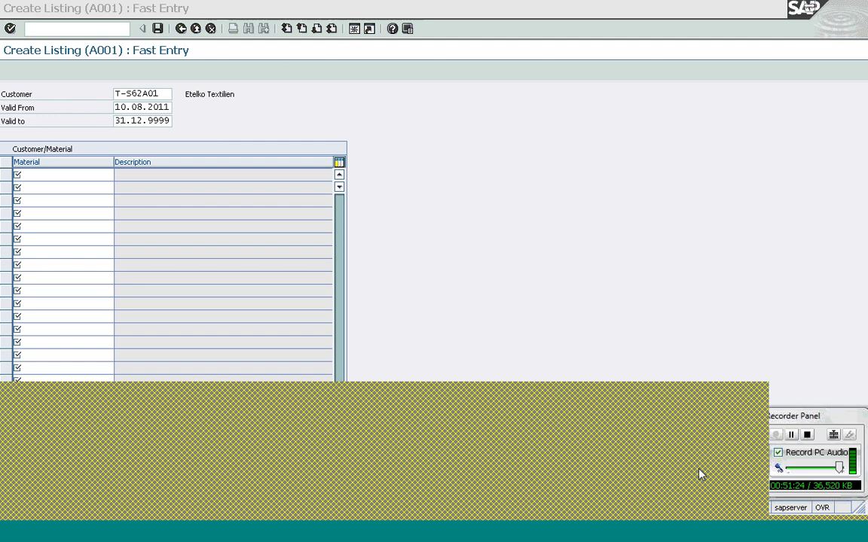
Switch to sales order creation with transaction VA01 and start an order of type OR.
left_click(699, 473)
type("/")
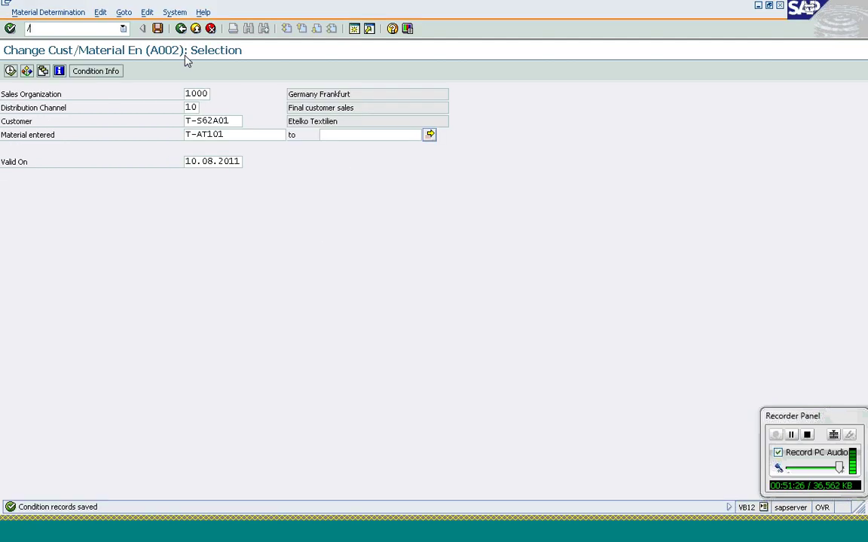
type("nva01")
key("Return")
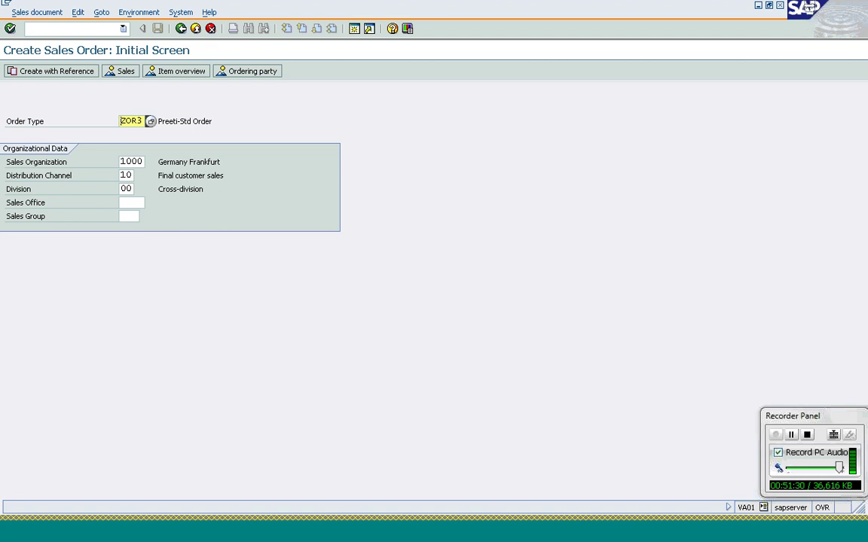
type("OR")
key("Return")
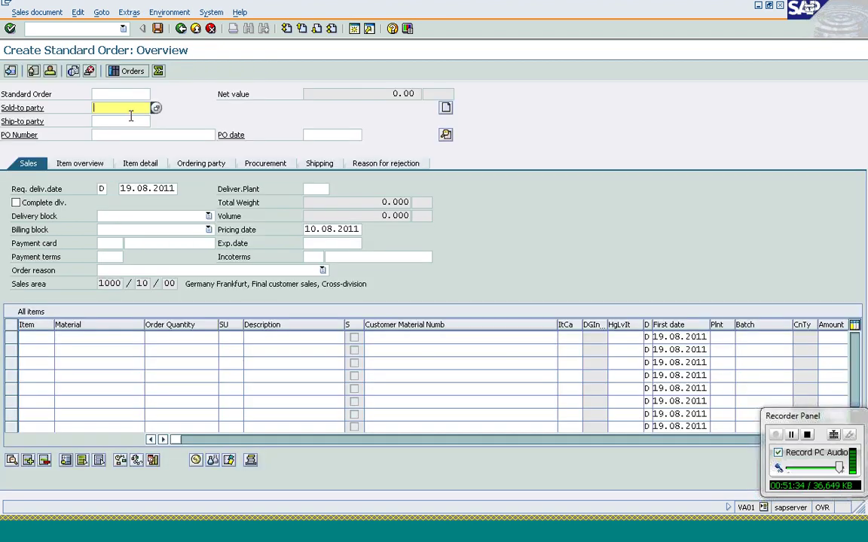
Enter the customer's number as sold-to party and Listing as the PO number in the standard order.
left_click(130, 112)
key("Return")
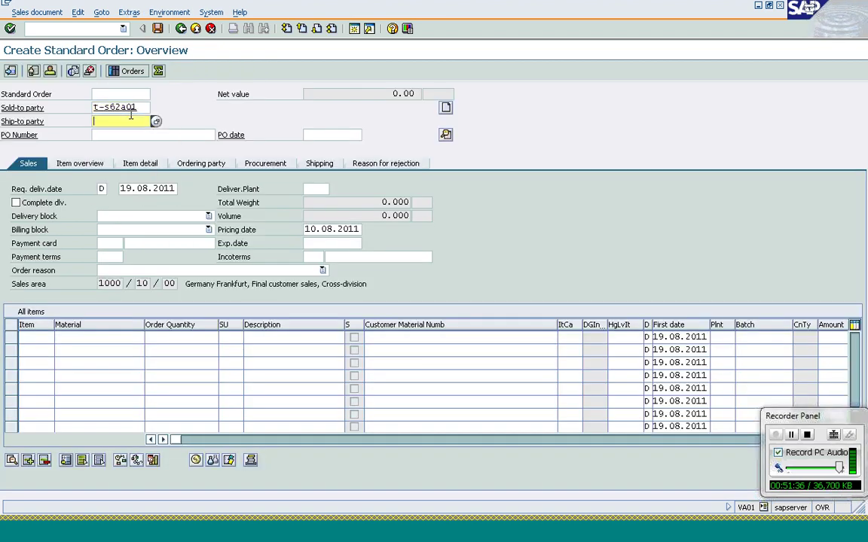
key("Tab")
type("Listing")
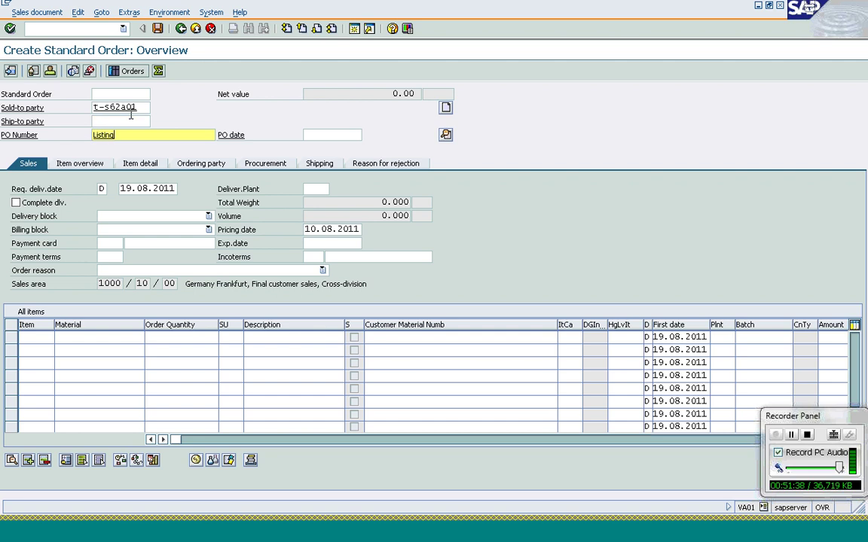
key("Return")
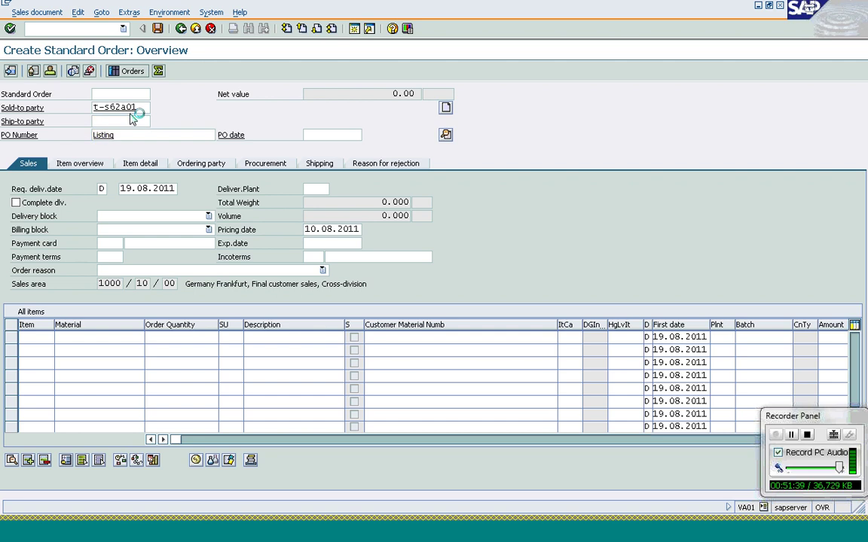
Add material T-AT101 with an order quantity of 10 as the first order item.
left_click(90, 341)
type("t")
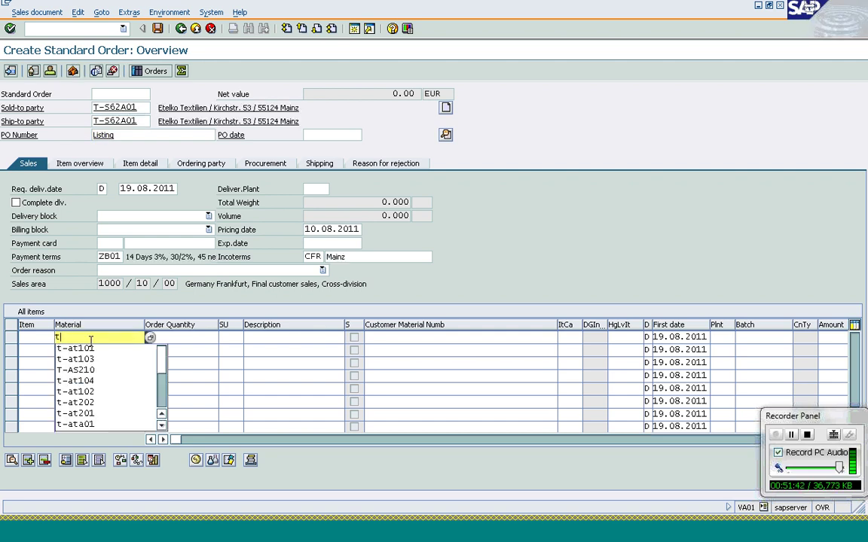
type("-at101")
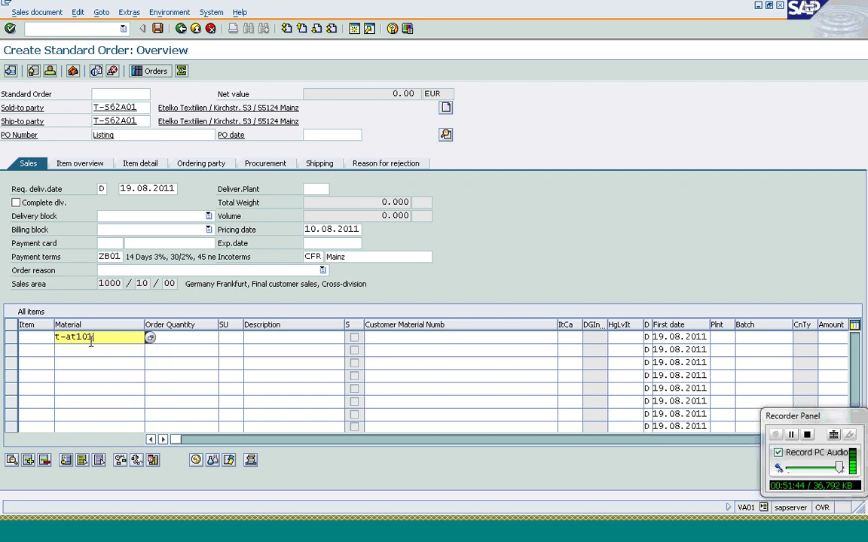
key("Tab")
type("10")
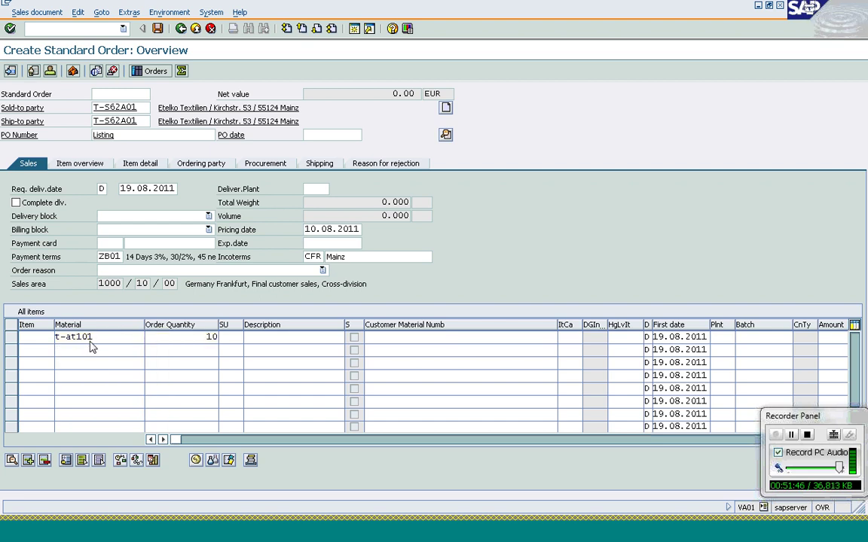
key("Return")
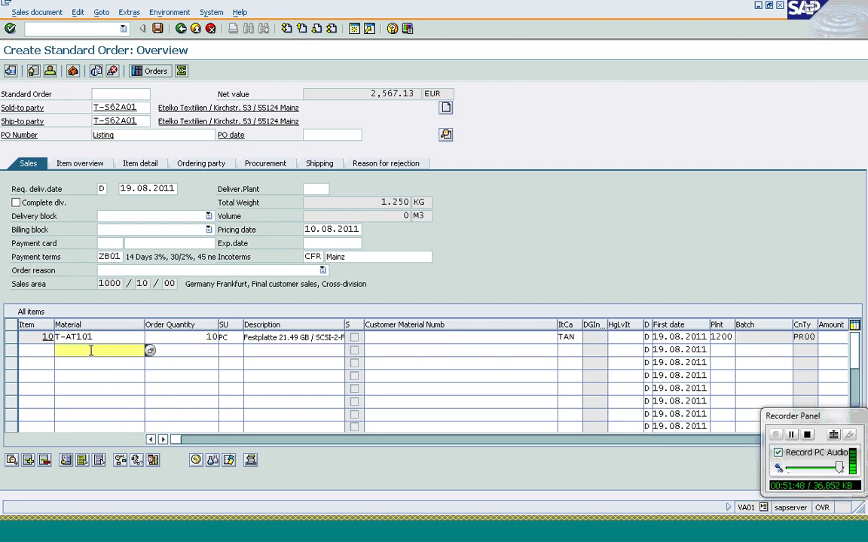
Try to add the unlisted material T-AT103 with quantity 10 as the second item, and leave the sales order.
type("t-at103")
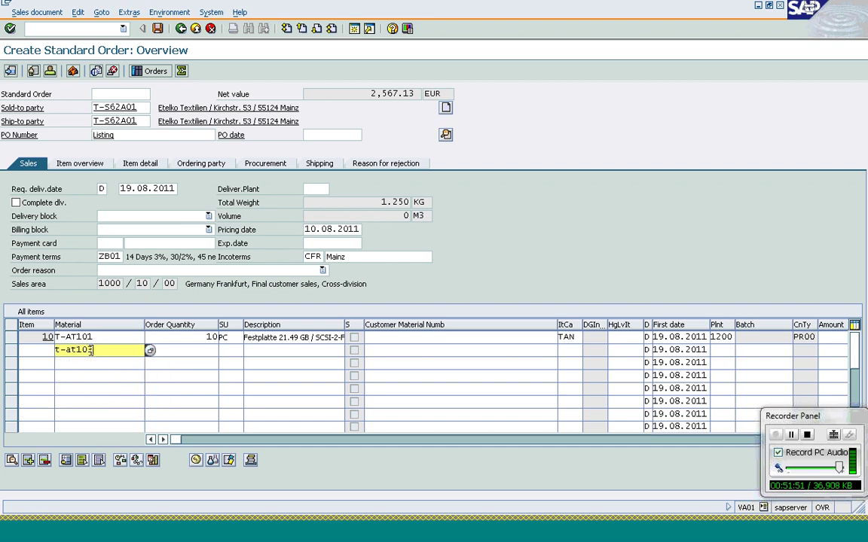
key("Tab")
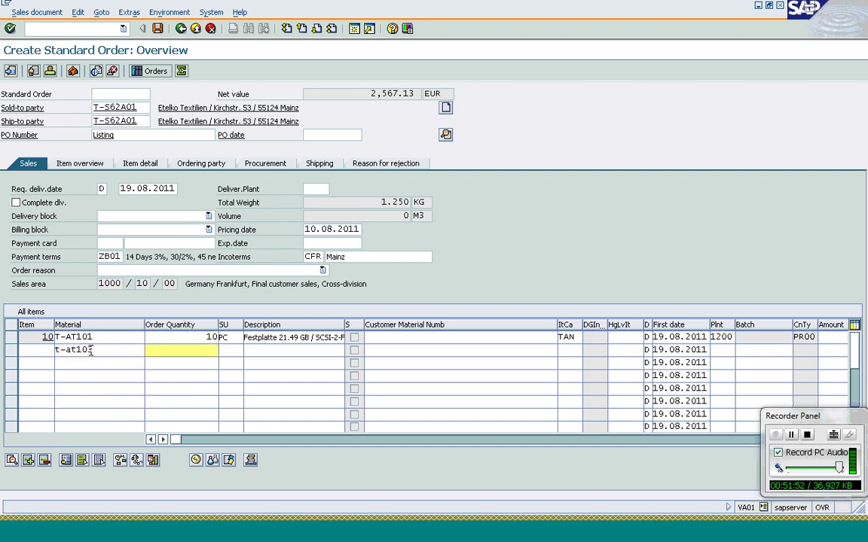
type("10")
key("Return")
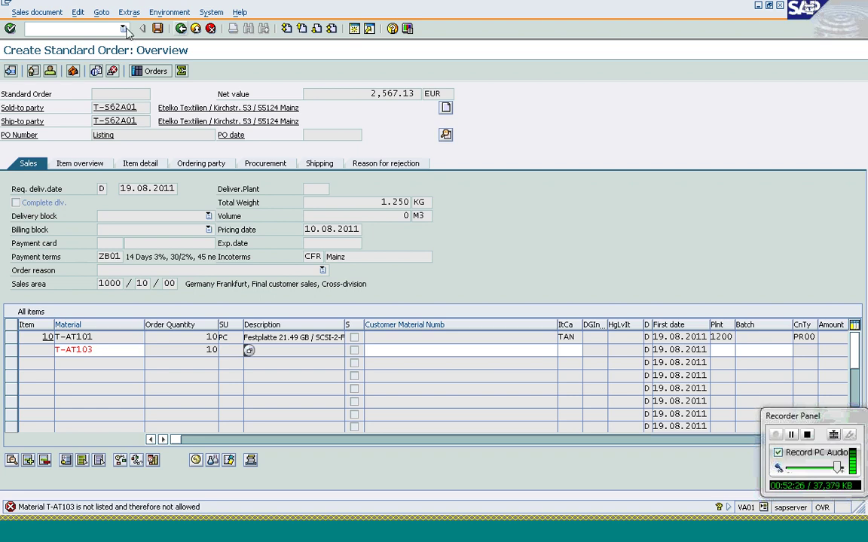
left_click(196, 29)
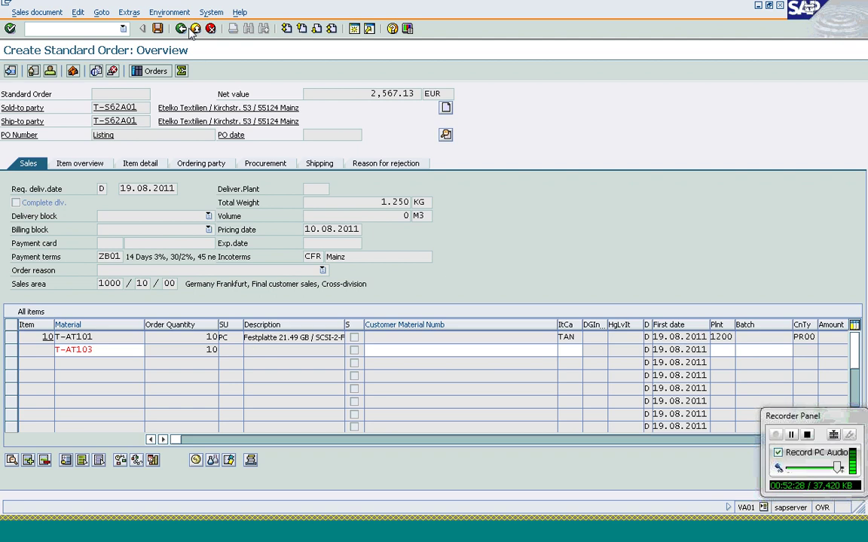
left_click(260, 222)
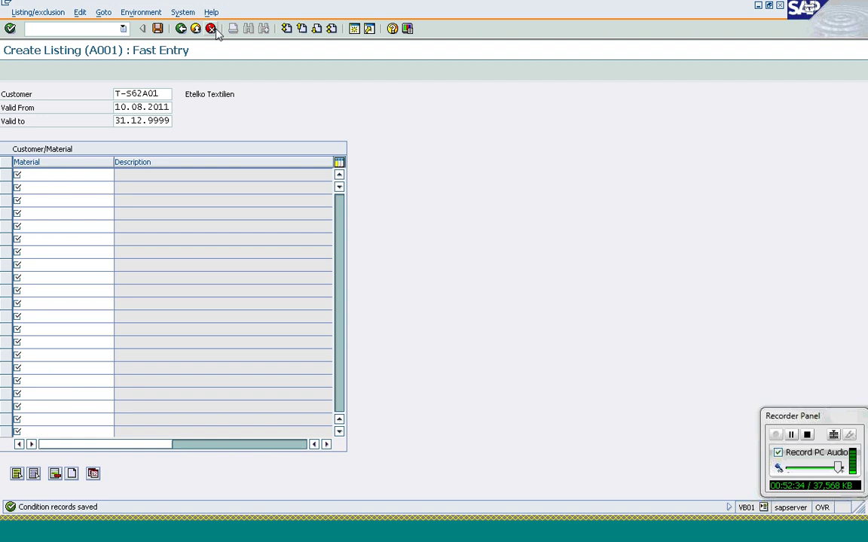
Open the customer's A001 listing records for change, clearing the material from the selection so that all materials are included.
left_click(42, 12)
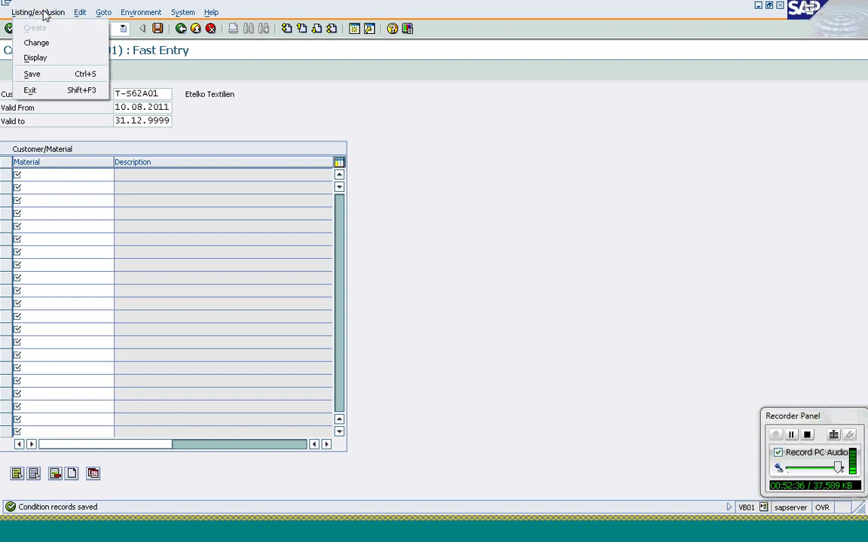
left_click(38, 43)
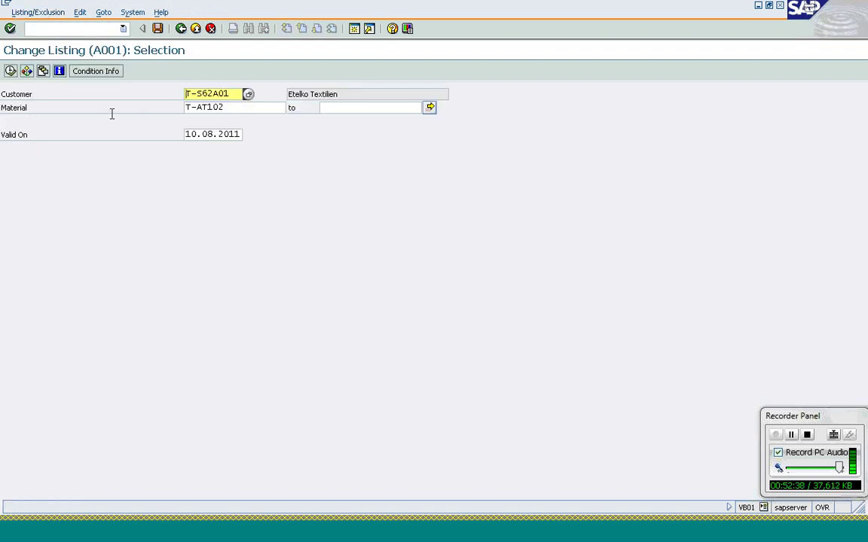
key("Tab")
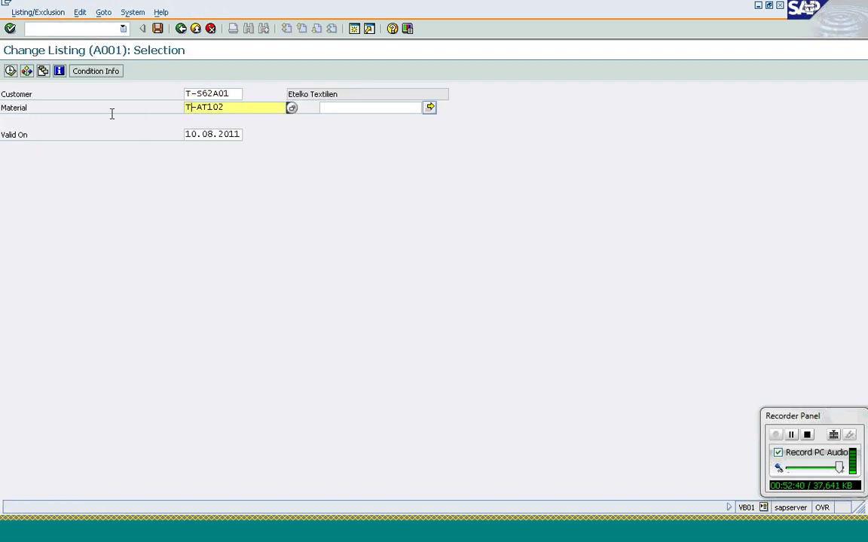
key("BackSpace")
key("Delete")
key("Delete")
key("Delete")
key("Delete")
key("Delete")
key("Delete")
key("F8")
Delete the listing records for materials T-AT101 and T-AT102 and save the change.
left_click(4, 162)
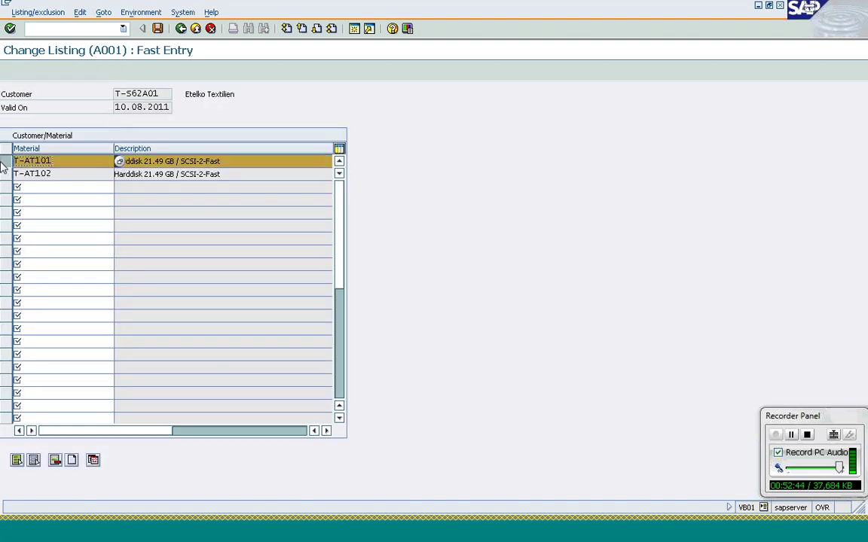
left_click(9, 175)
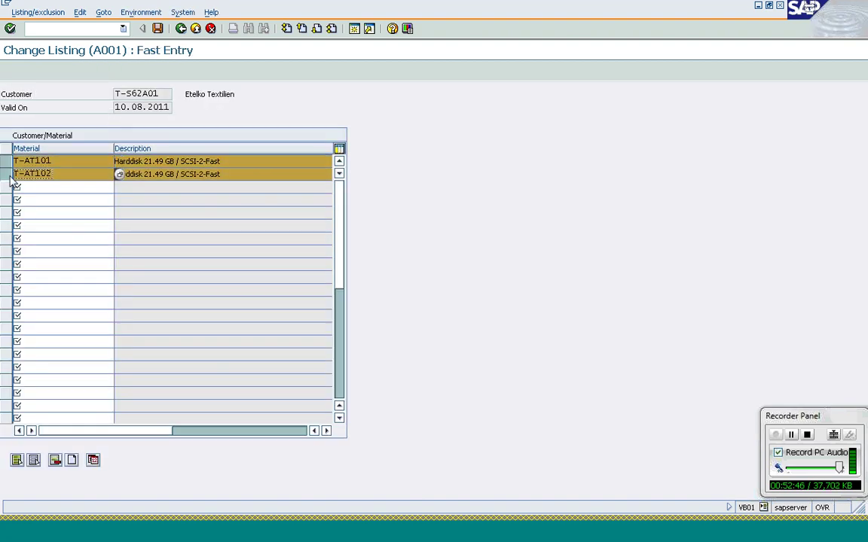
left_click(55, 461)
left_click(200, 261)
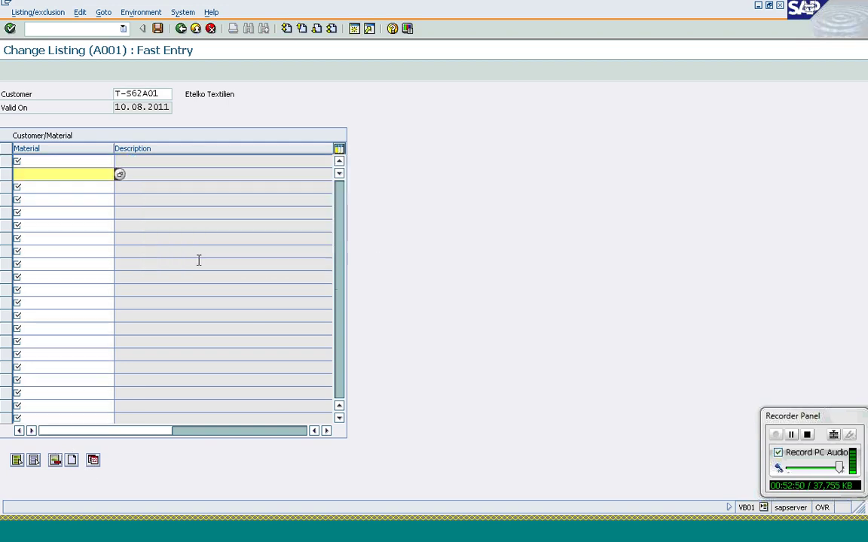
left_click(157, 29)
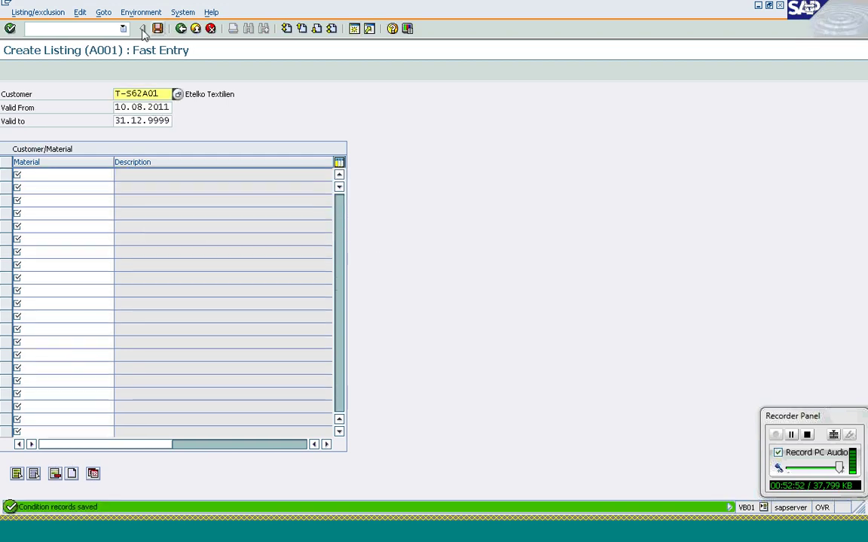
Create exclusion records of type B001 for the customer with materials T-AT101 and T-AT102, and save them.
left_click(181, 29)
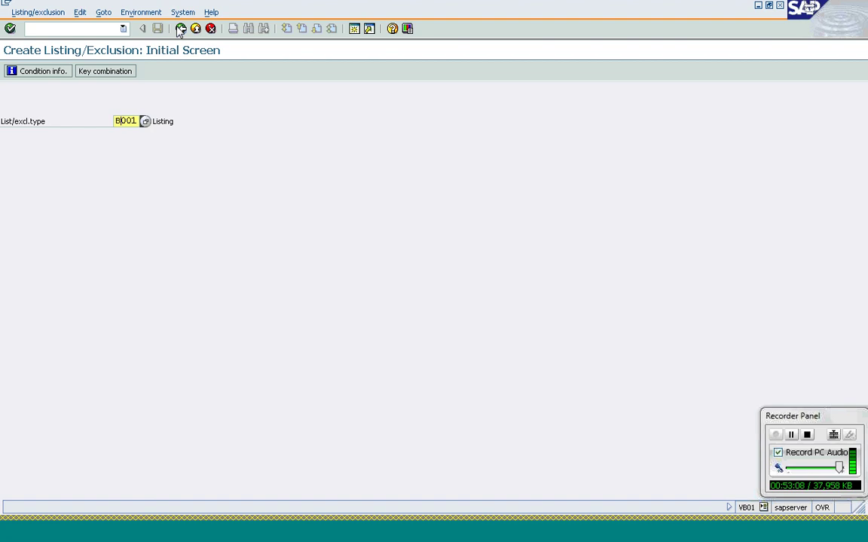
key("Return")
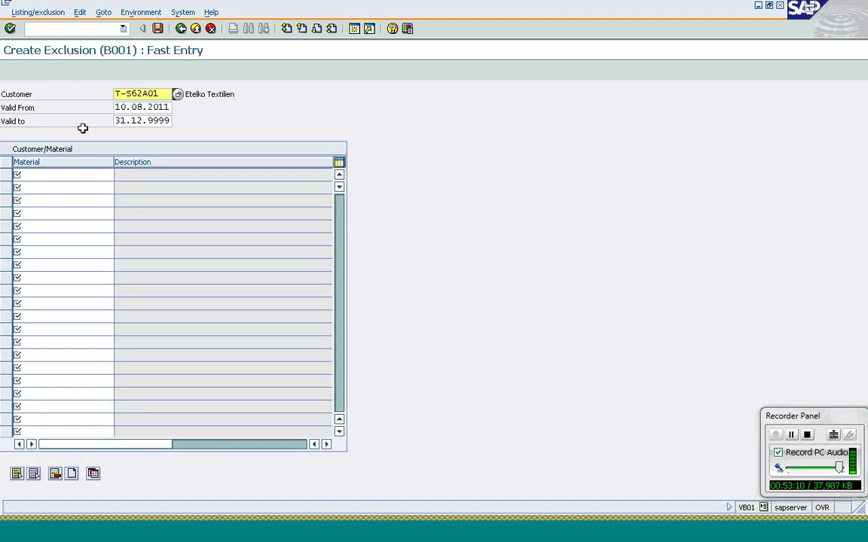
left_click(89, 176)
type("t")
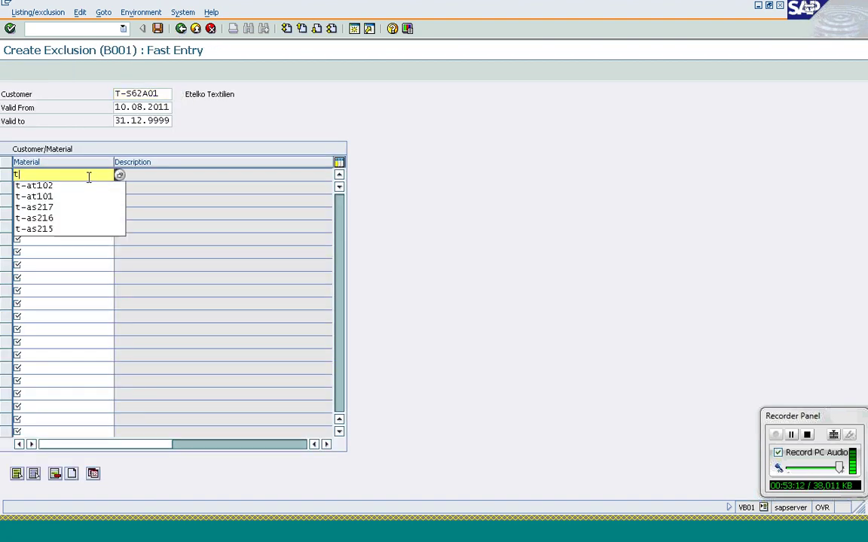
key("Down")
key("Down")
key("Return")
key("Down")
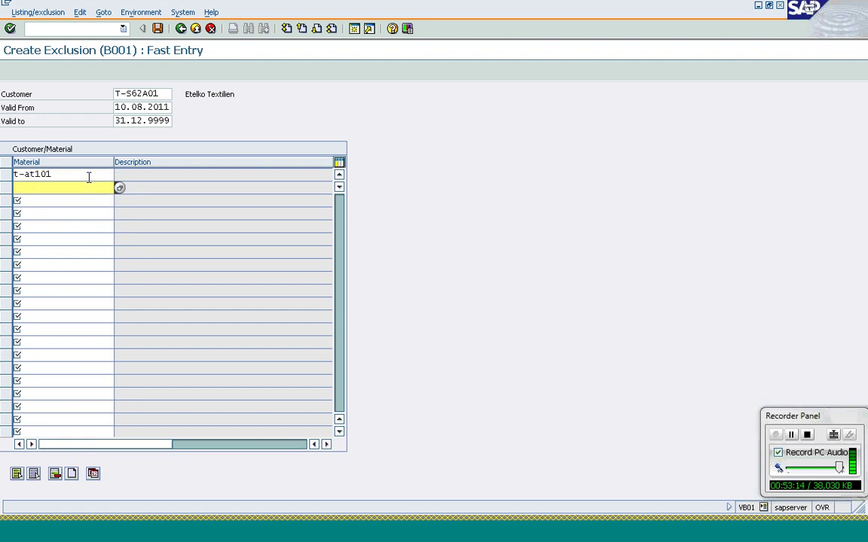
key("Down")
key("Return")
key("Return")
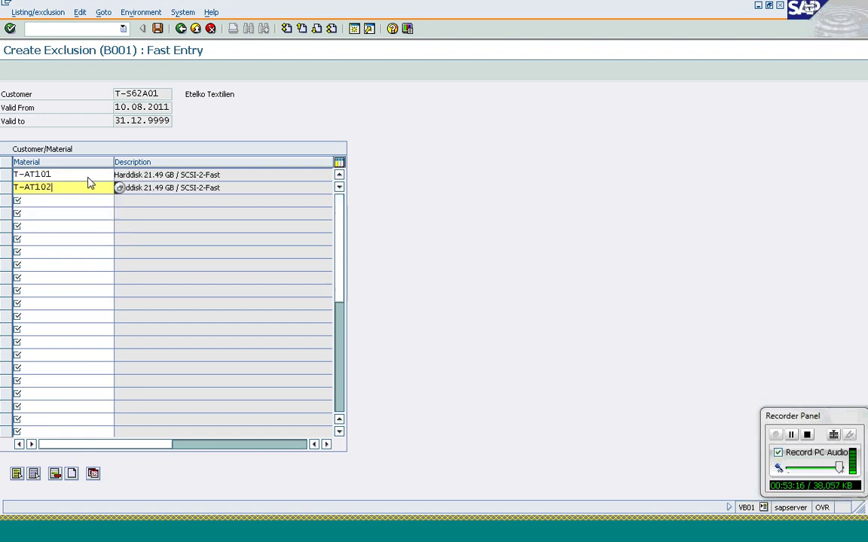
left_click(156, 29)
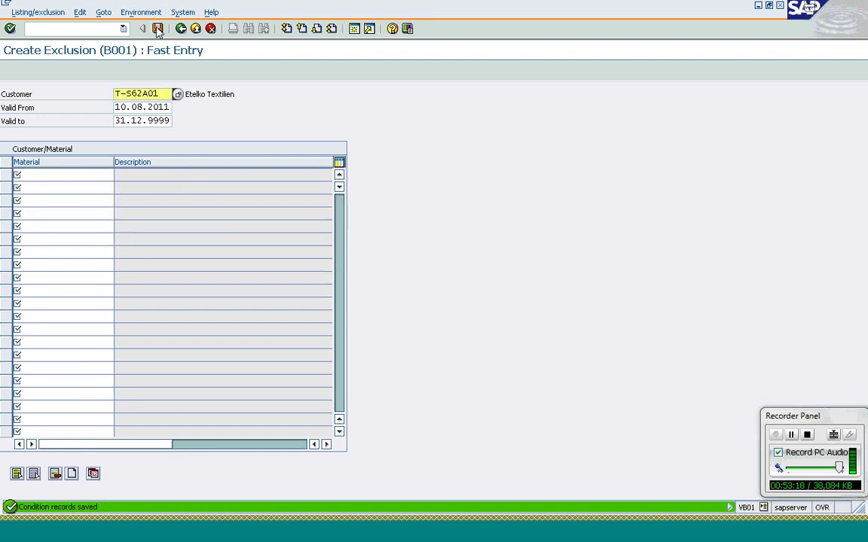
Leave exclusion maintenance through transaction VA01 and start a new standard order with order type OR.
left_click(123, 28)
type("/")
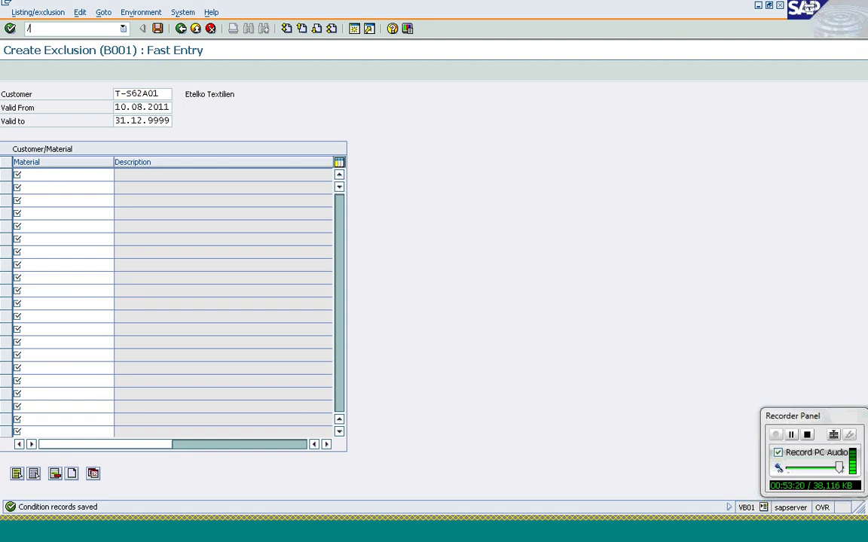
type("nva01")
key("Return")
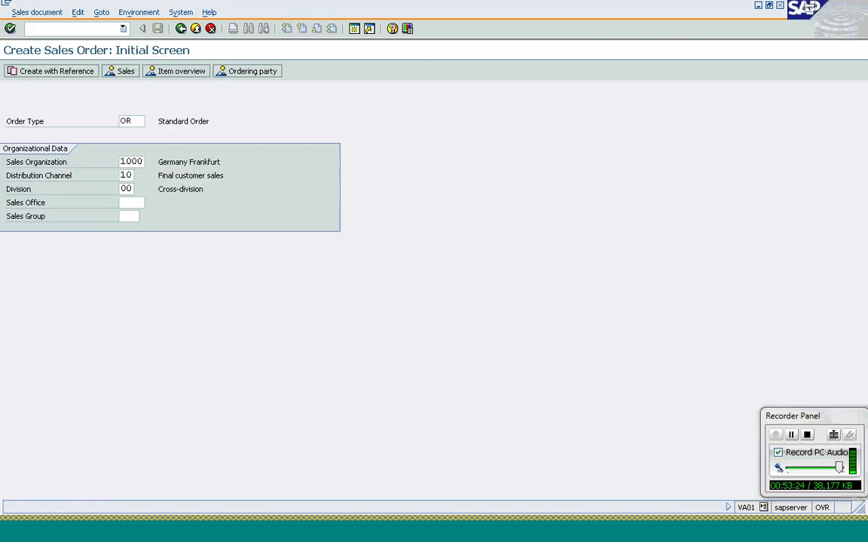
key("Return")
Enter the customer's number as sold-to party and Exclusion as the PO number in the new order.
type("t-s62a01")
key("Tab")
key("Tab")
key("BackSpace")
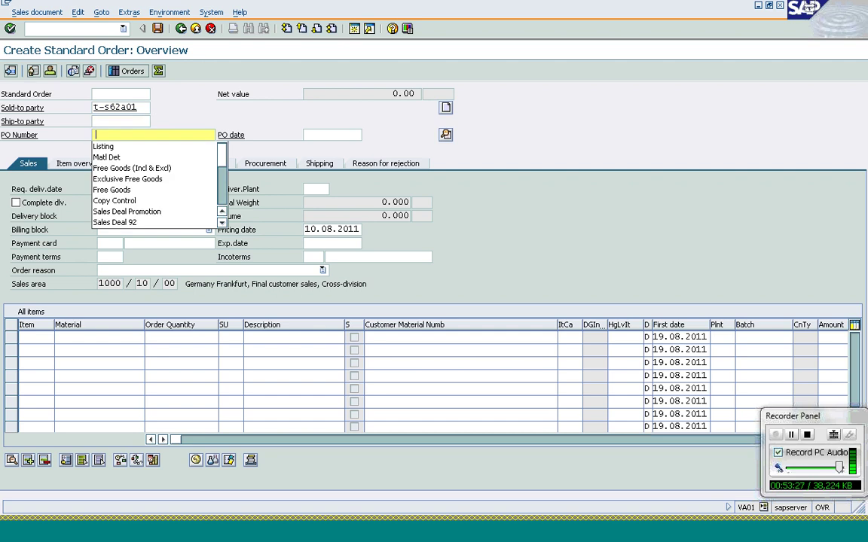
key("Down")
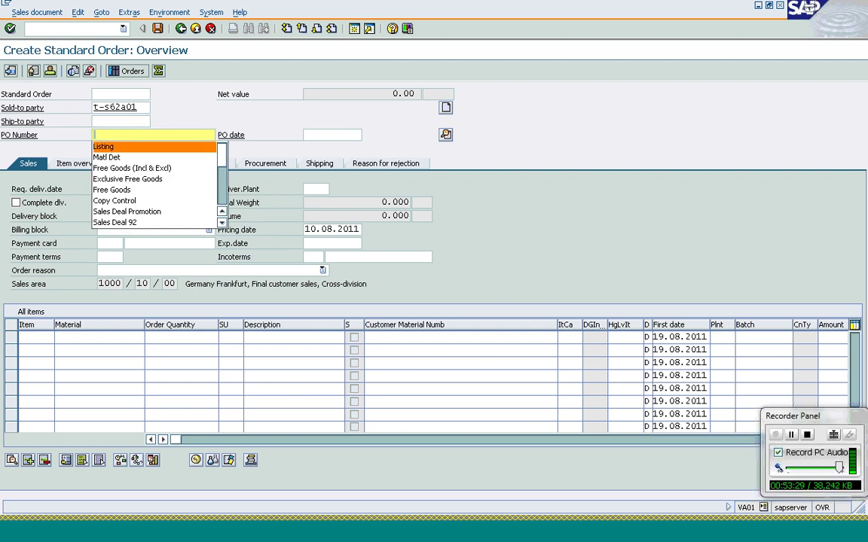
type("Exclusion")
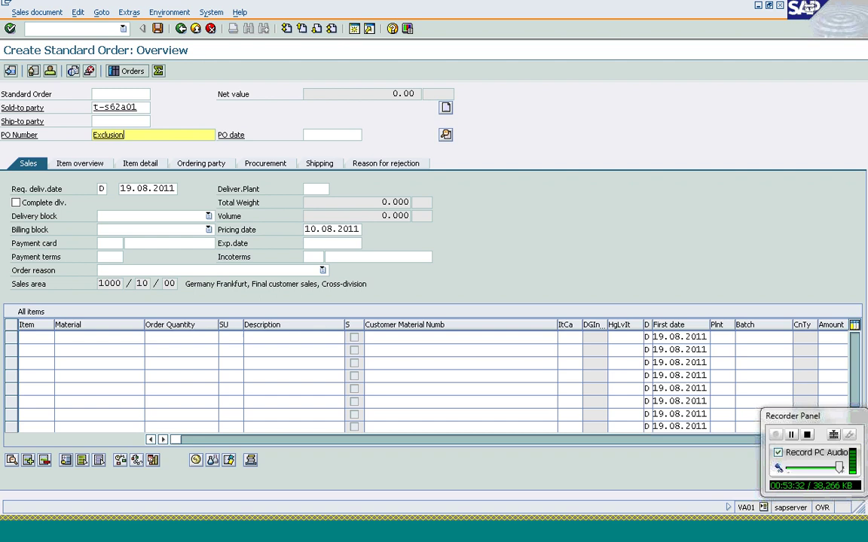
key("Return")
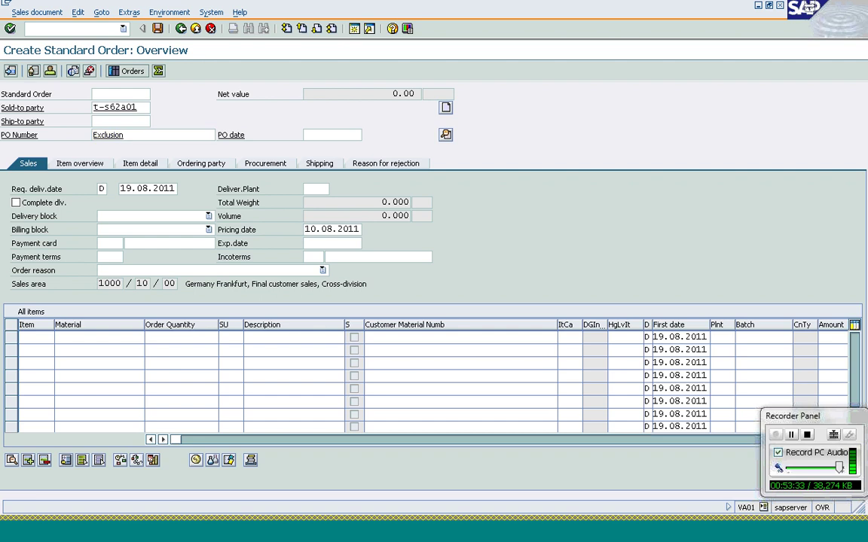
Add material T-AT103 with an order quantity of 10 as the first item of the order.
type("t")
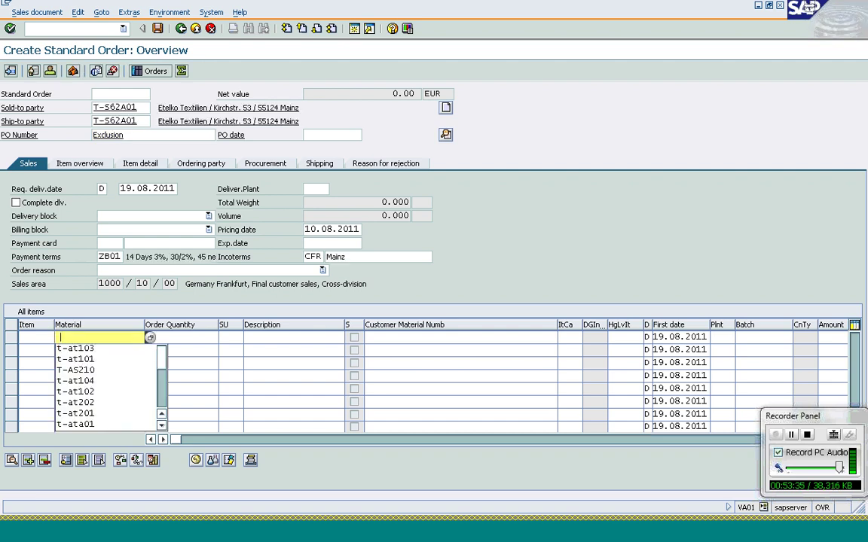
key("Down")
key("Return")
key("Tab")
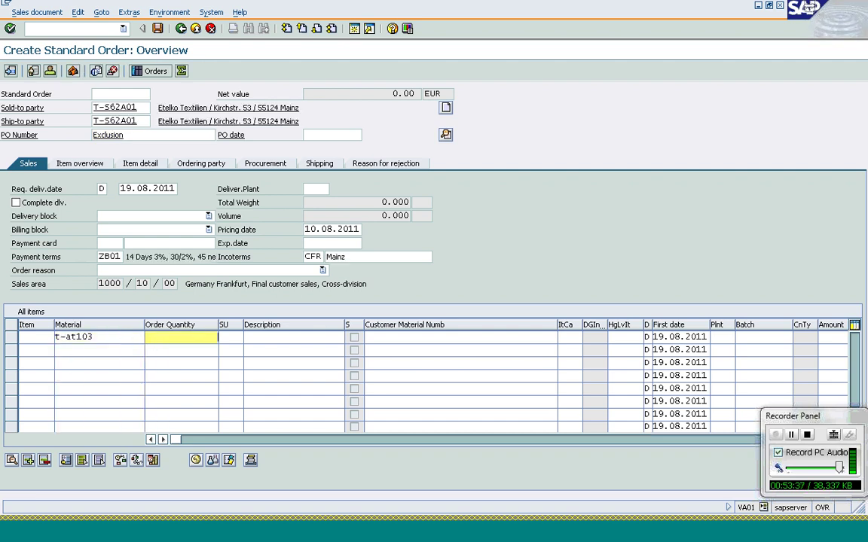
type("10")
key("Return")
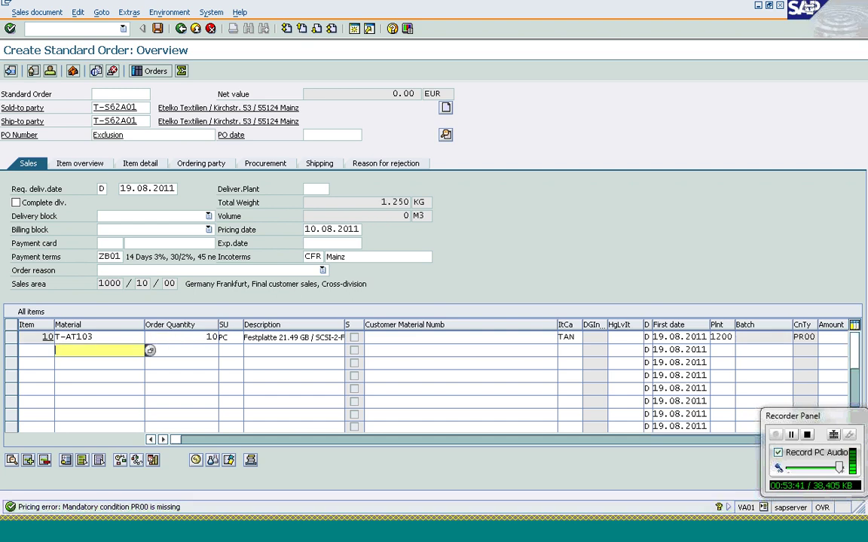
Try to add material T-AT101 with an order quantity of 10 as the second item to test the exclusion.
type("t")
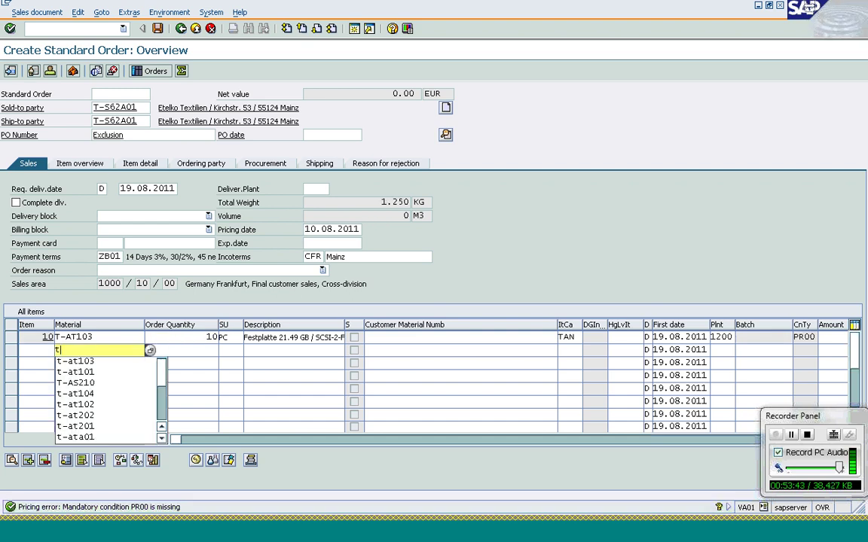
type("-at10")
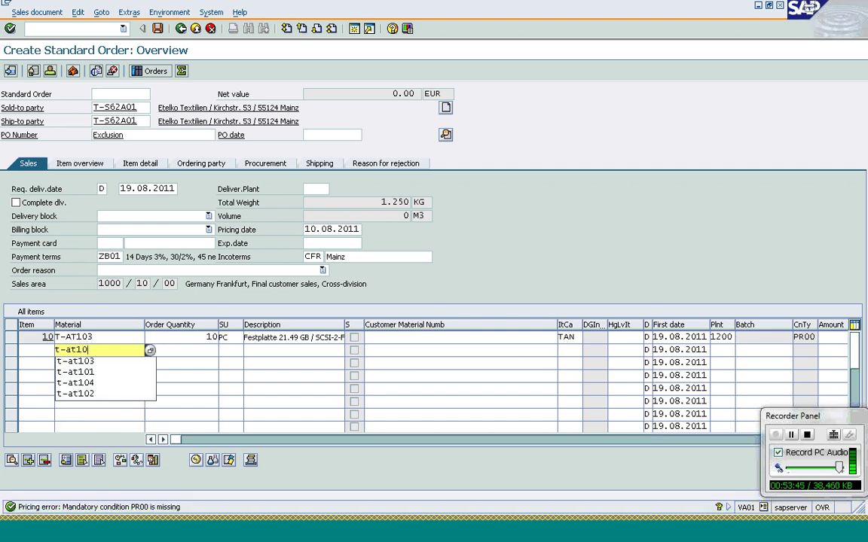
type("1")
key("Tab")
type("10")
key("Return")
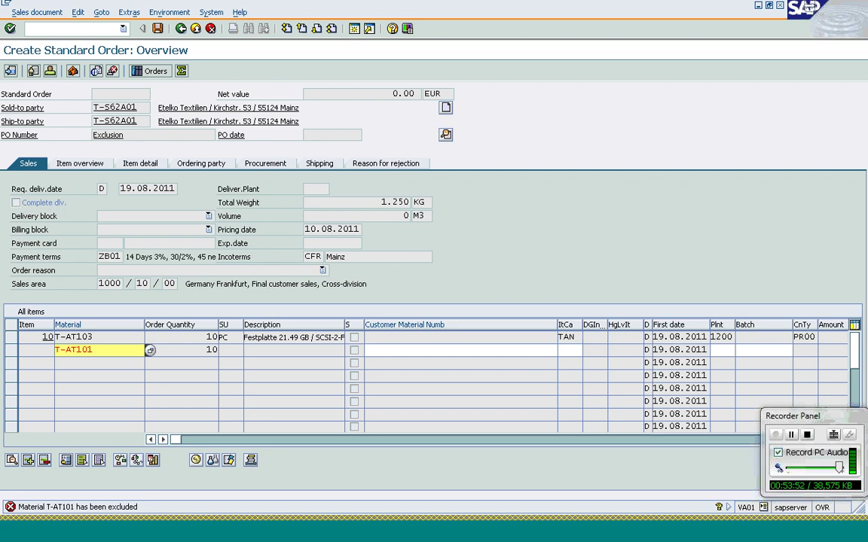
Leave the standard order without saving it and return to the SAP Easy Access screen.
left_click(182, 28)
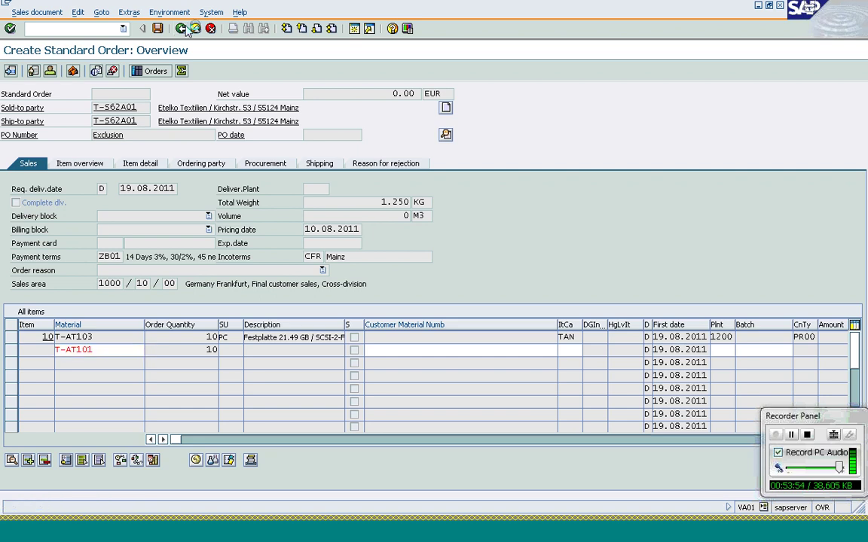
left_click(182, 29)
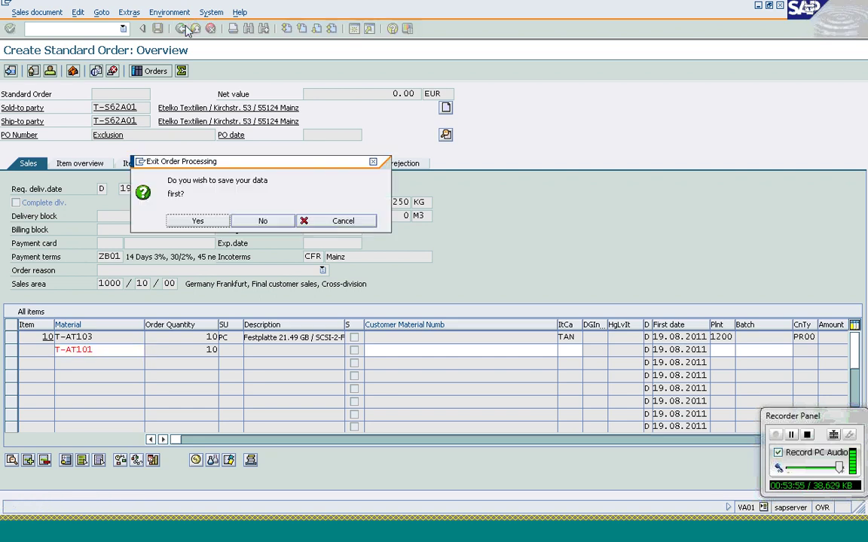
left_click(263, 222)
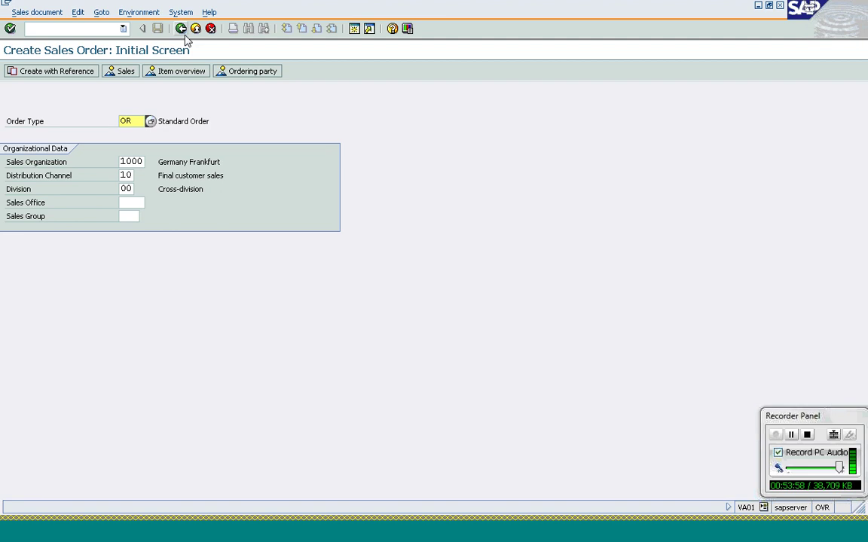
left_click(181, 29)
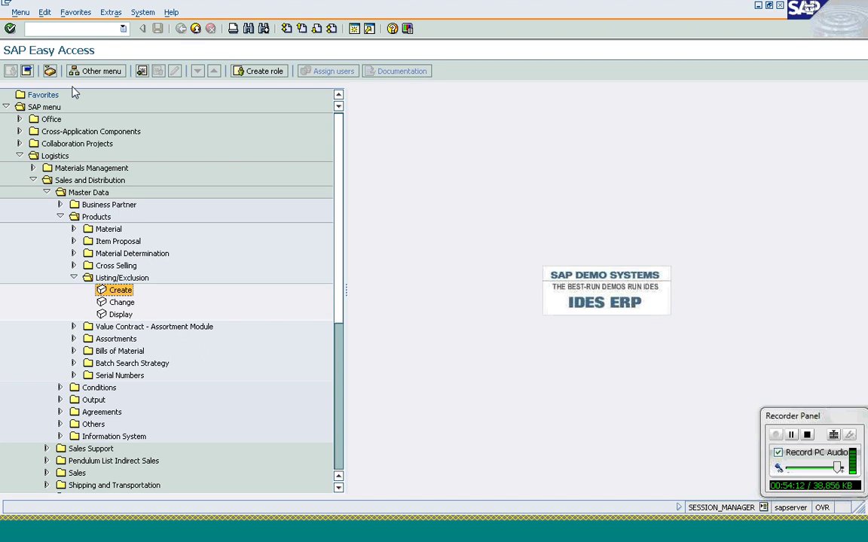
Switch to the implementation guide session, review the customizing activities for Listing/Exclusion, and close the activity list.
left_click(236, 526)
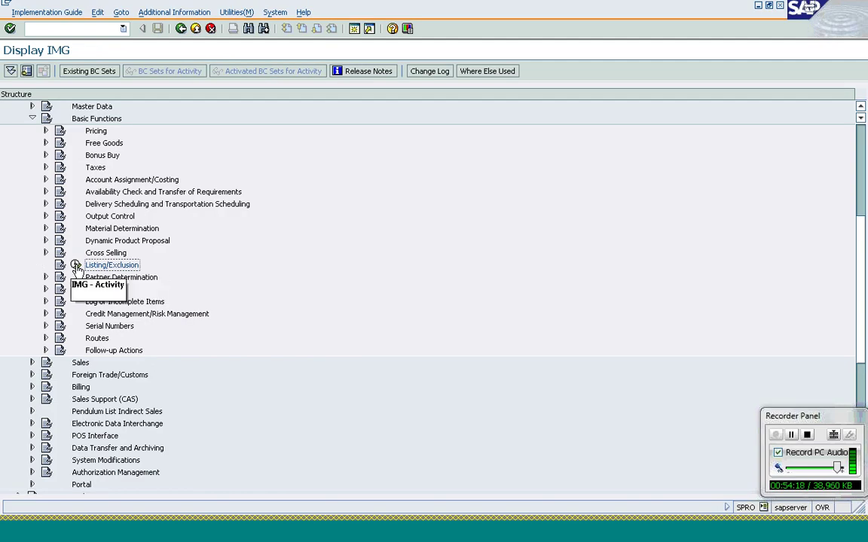
left_click(76, 266)
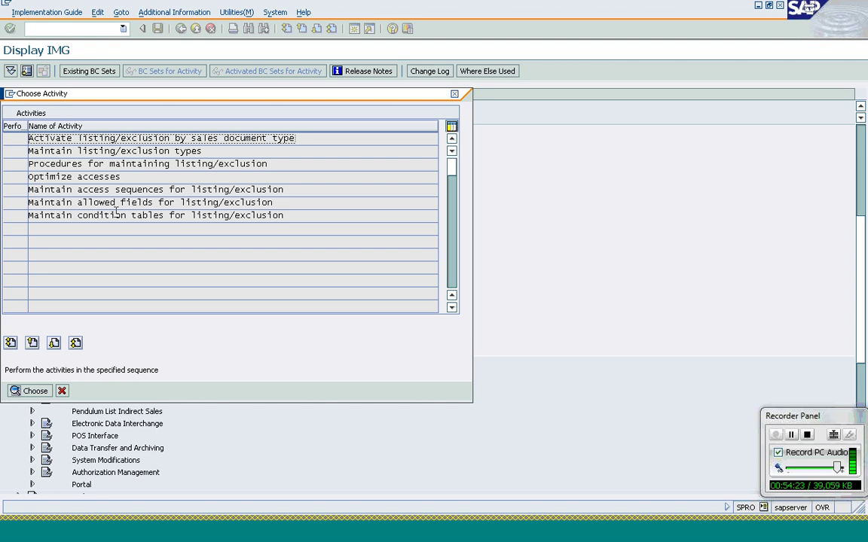
key("End")
left_click(100, 192)
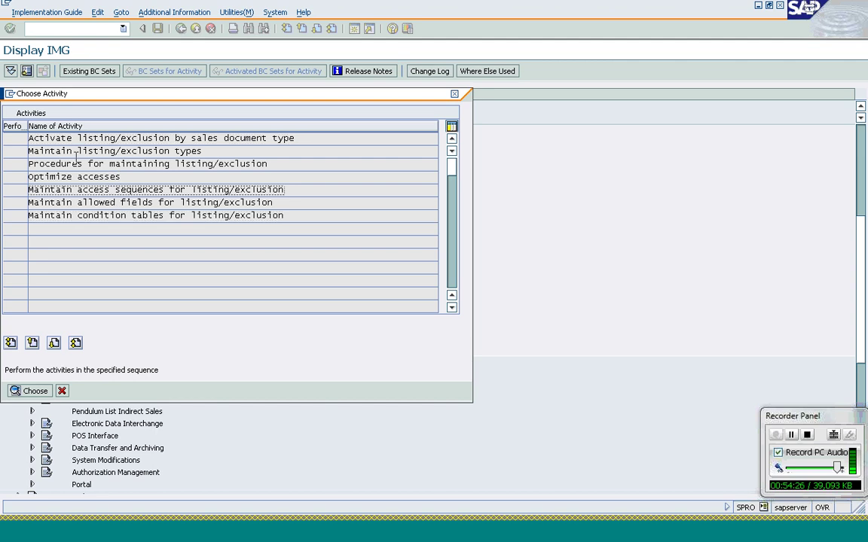
left_click(96, 164)
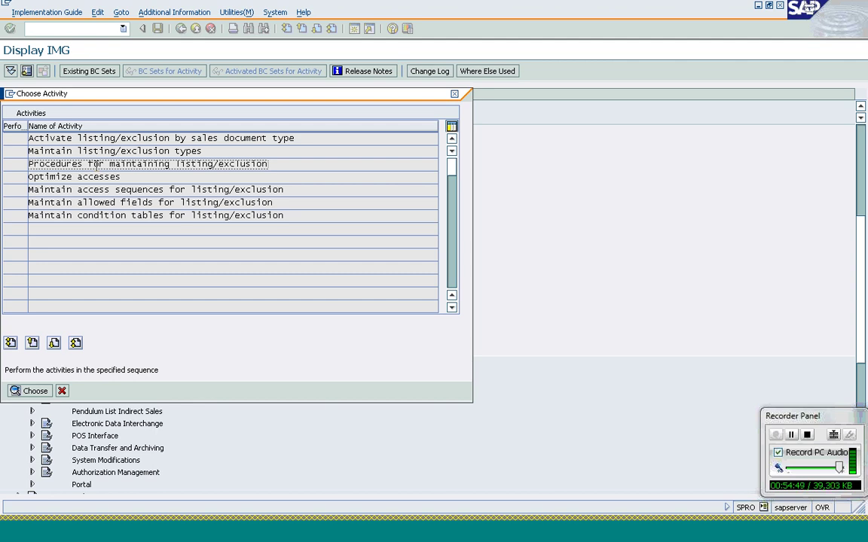
left_click(455, 95)
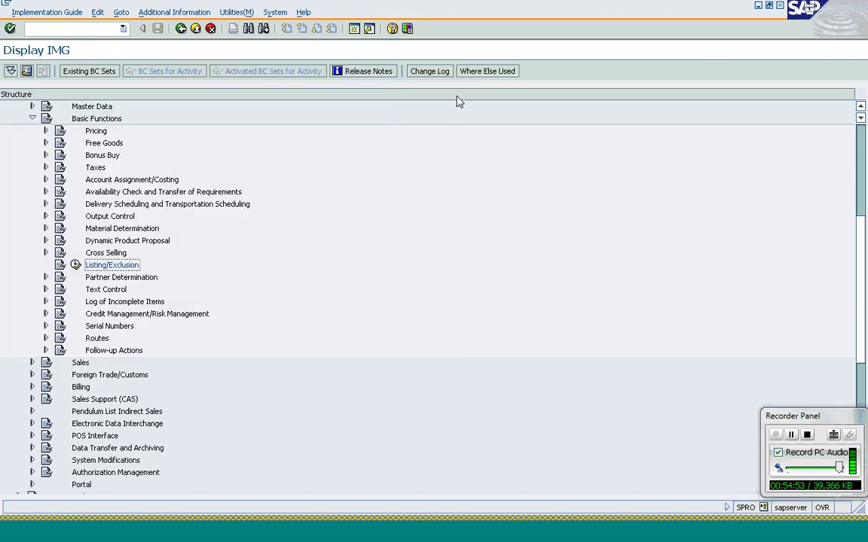